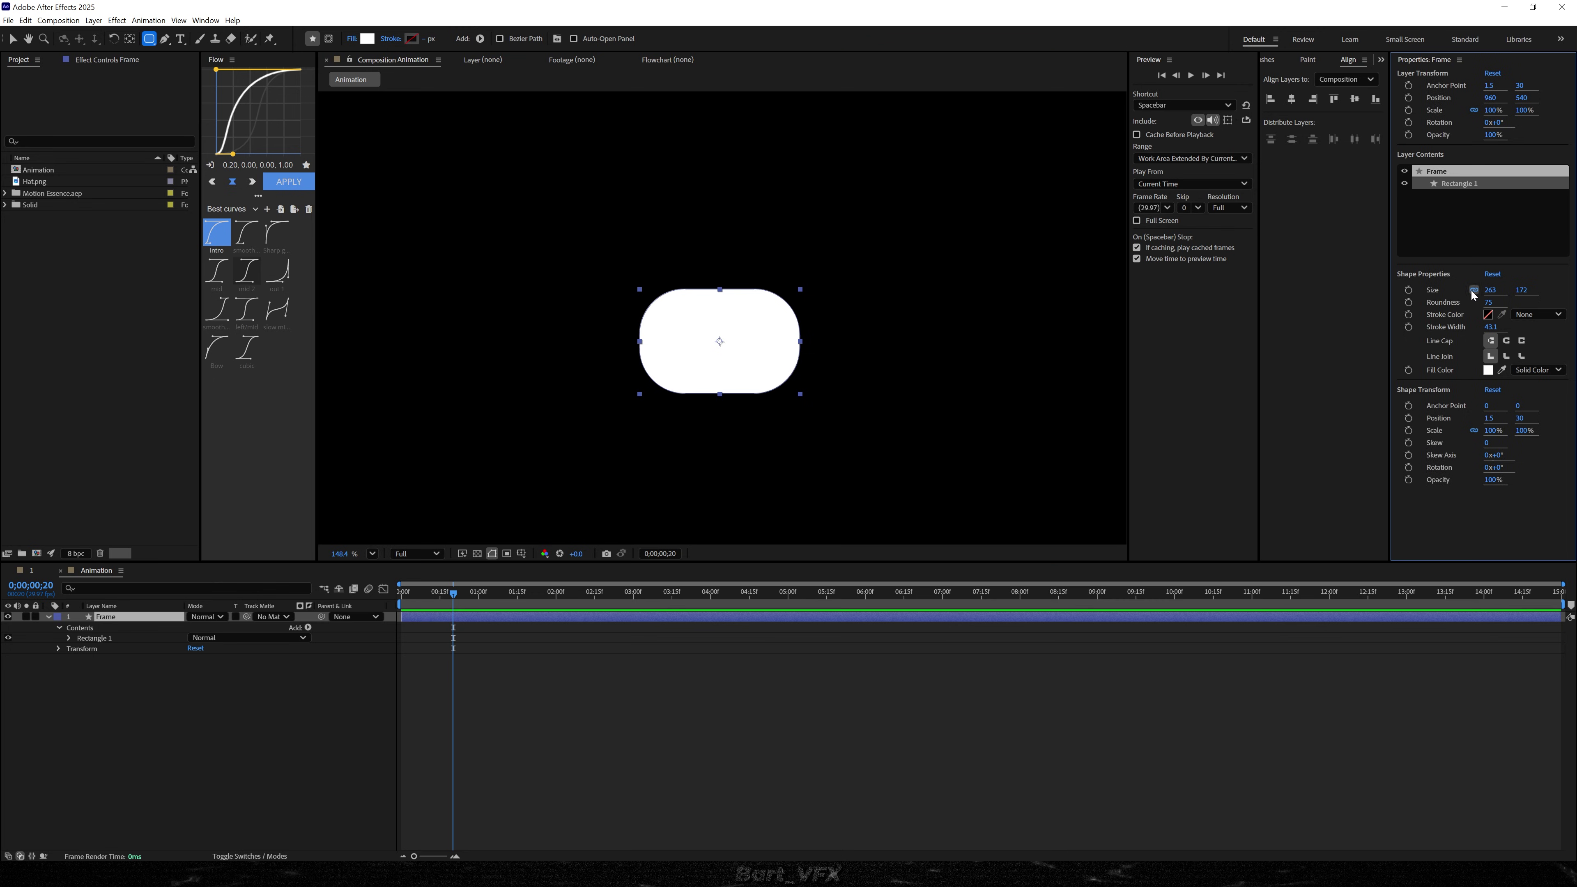
- Resize the Frame rectangle to 246 by 192 pixels
left_click_drag(1492, 292, 1439, 314)
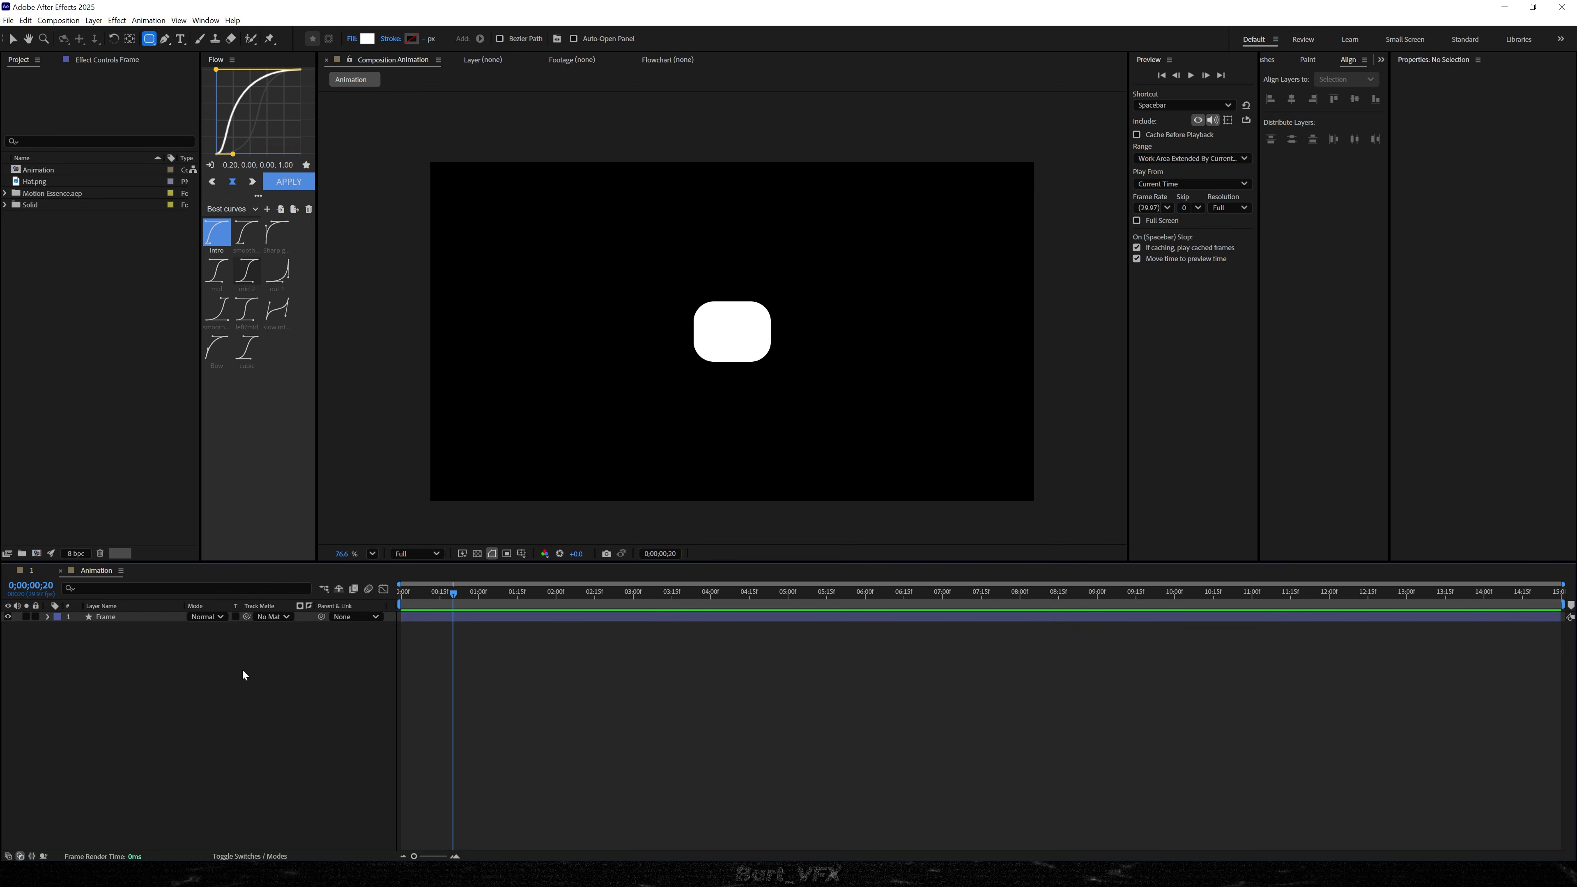
- Create a full-size dark red solid named BG and place it beneath the Frame layer
right_click(242, 670)
mouse_move(366, 677)
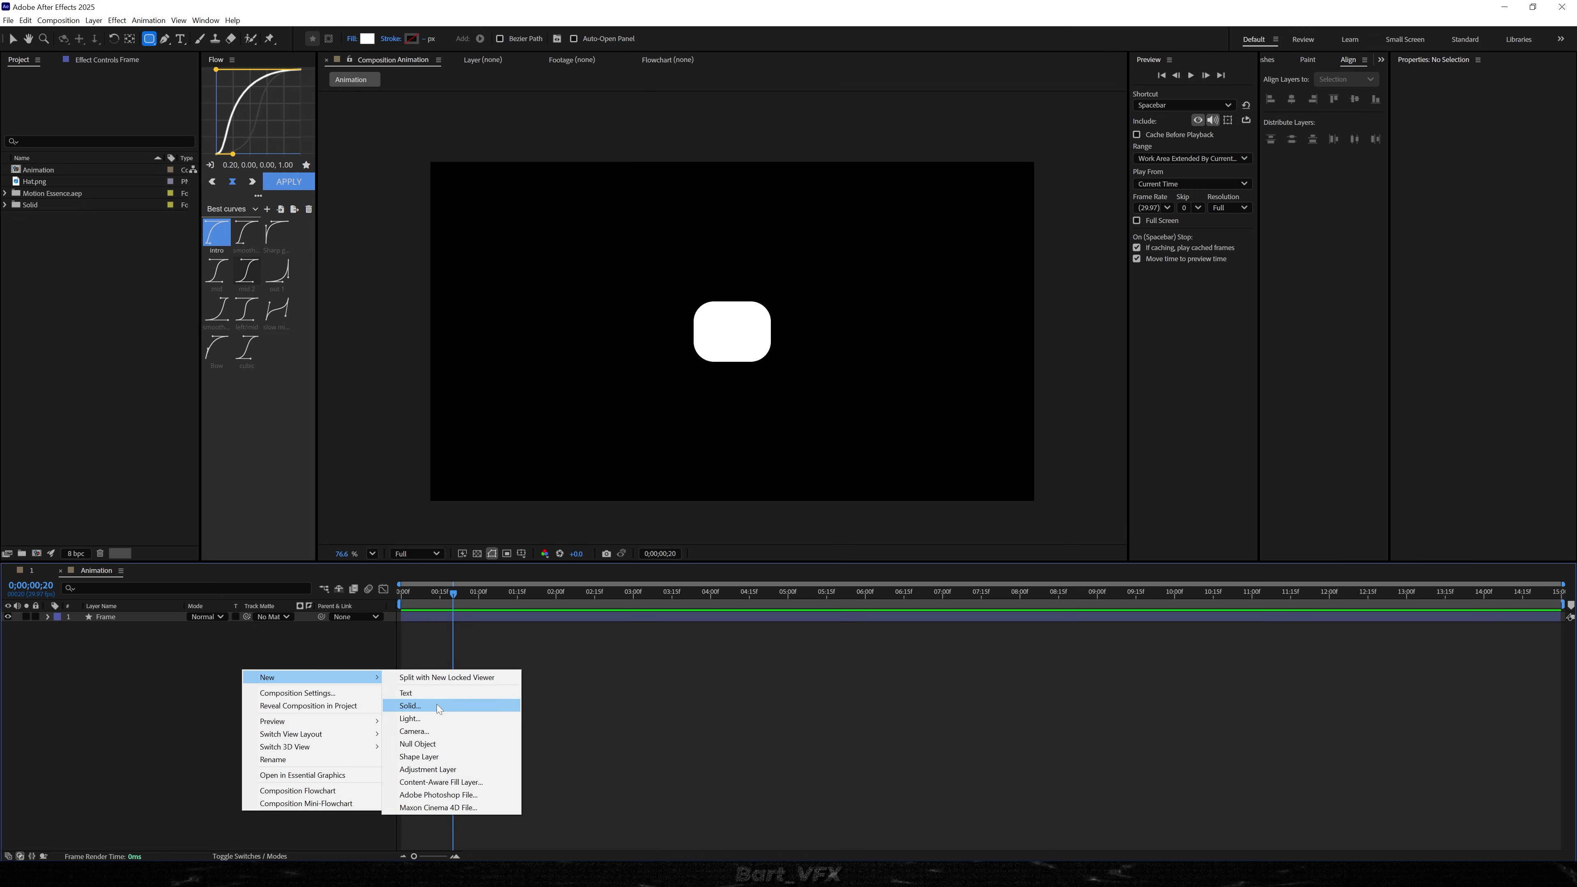
left_click(410, 705)
left_click(779, 529)
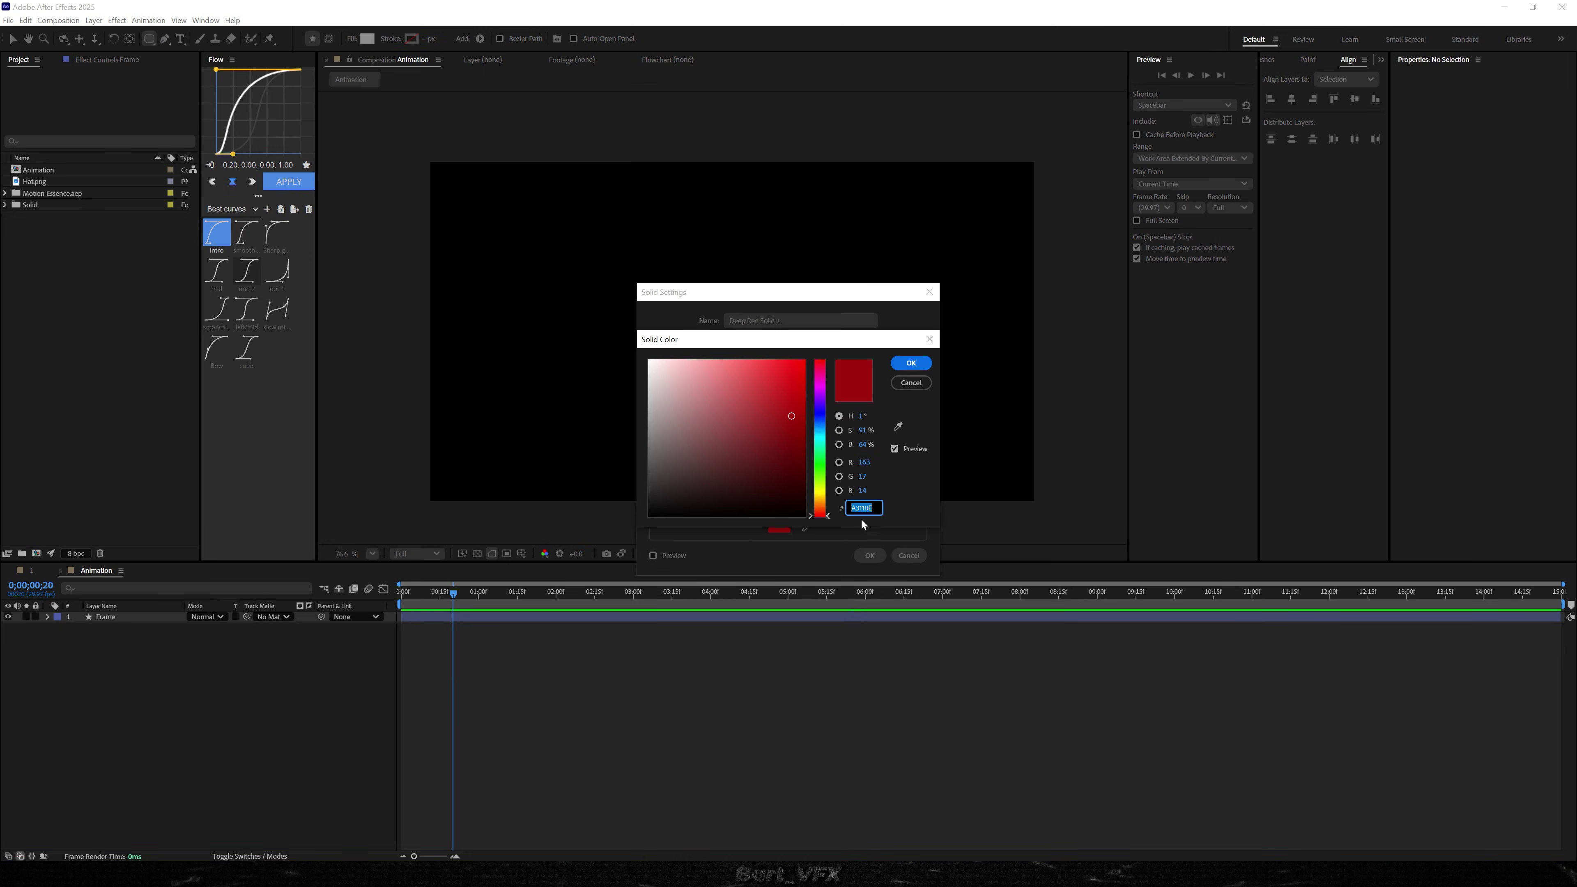
left_click(910, 365)
left_click(783, 321)
key("ctrl+a")
type("BG")
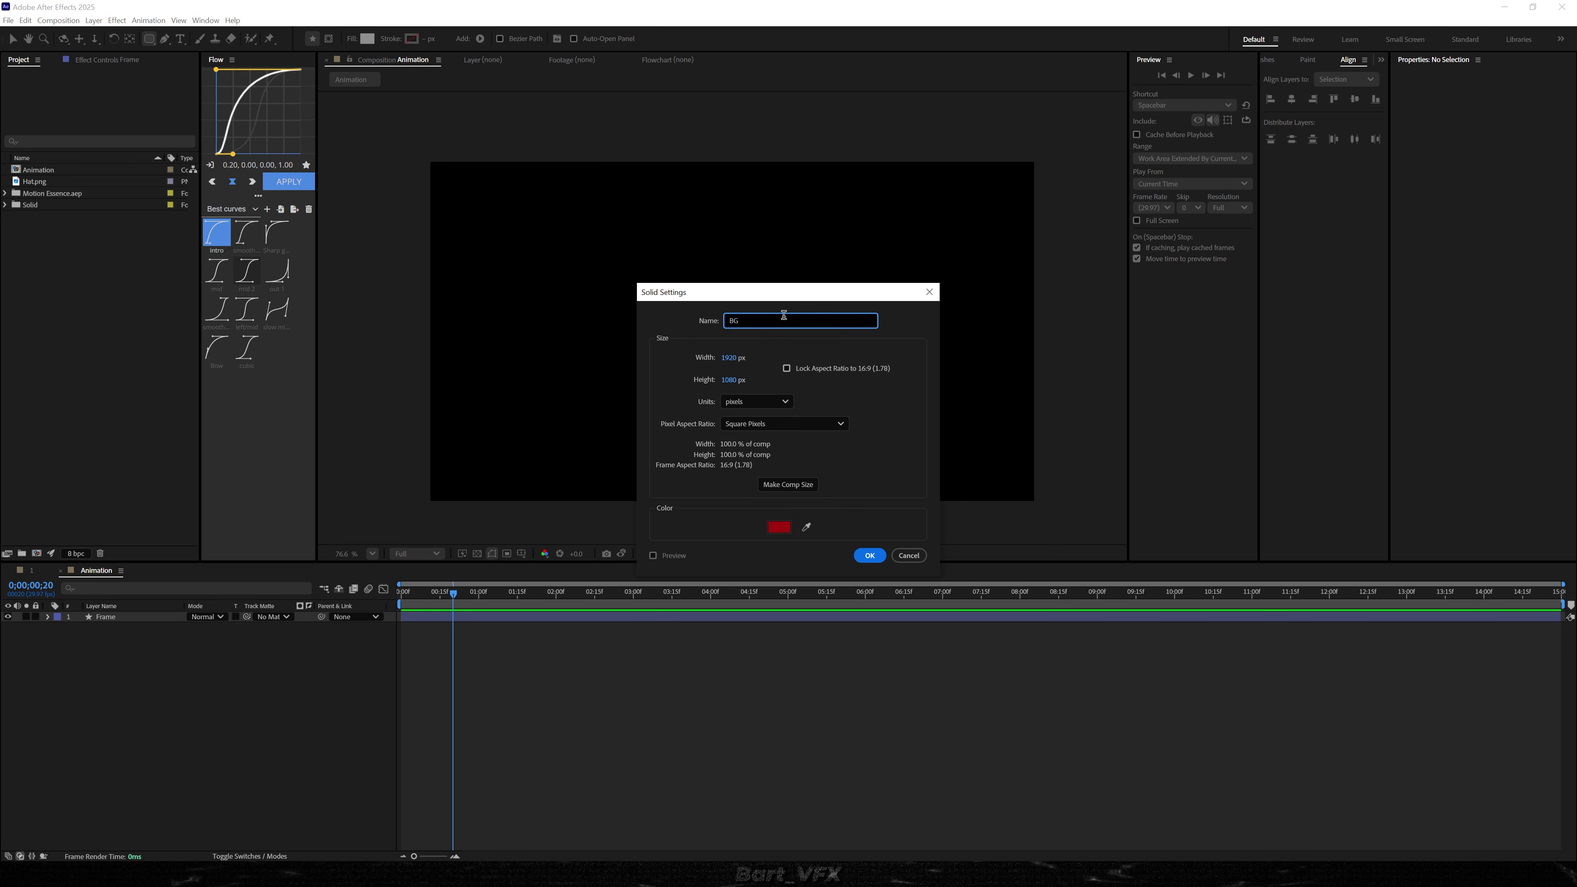
key("Return")
left_click_drag(106, 616, 114, 663)
left_click(116, 671)
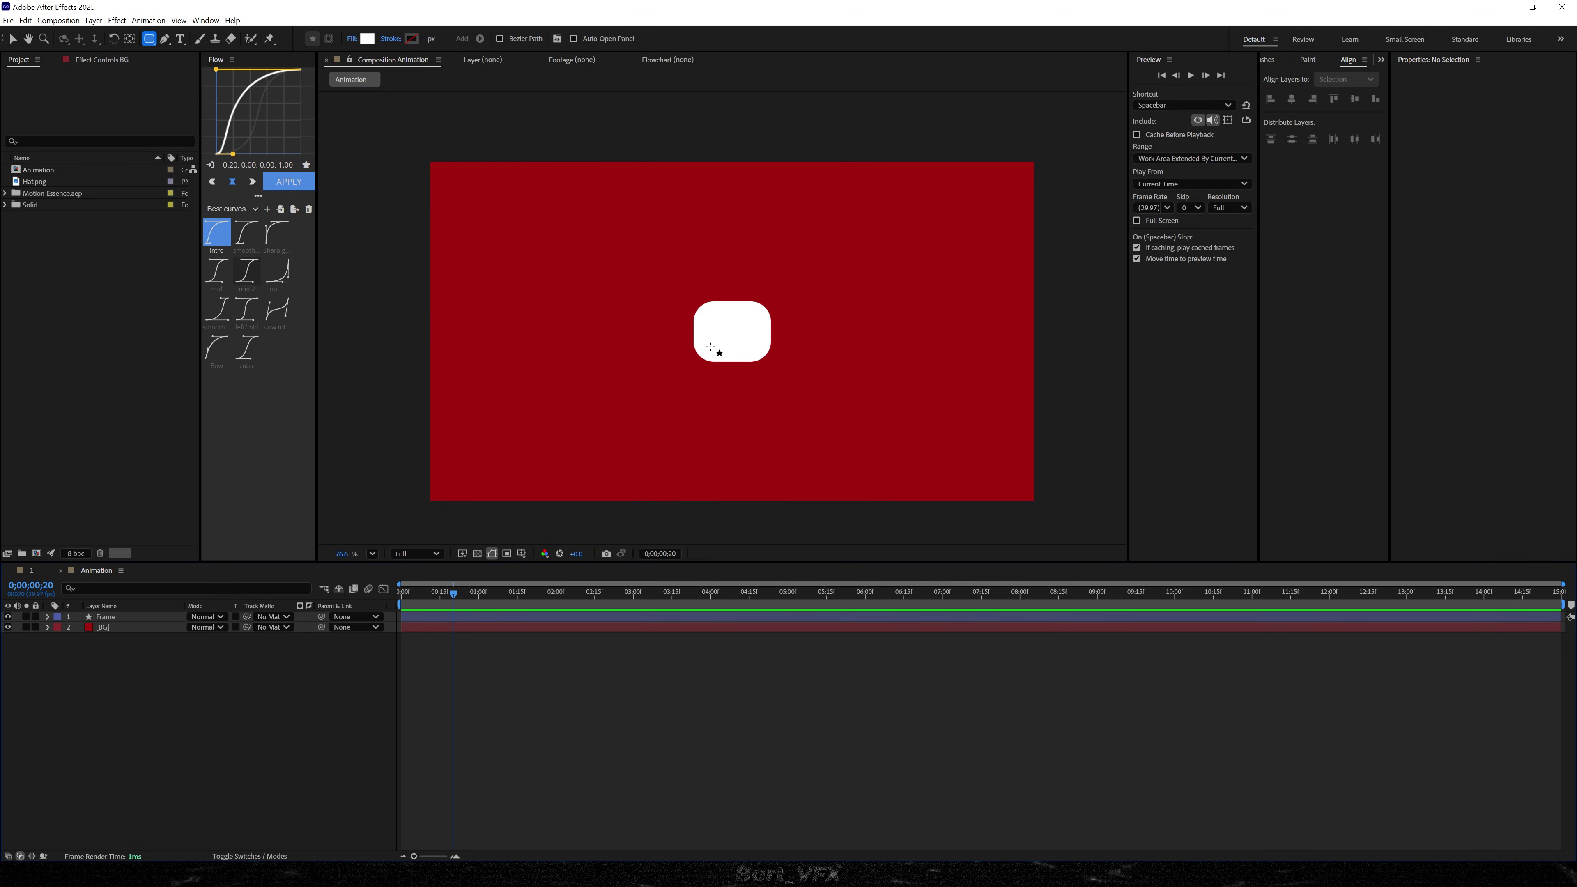
- Draw a small star shape inside the white frame and change its type to Polygon to get a three-point triangle
left_click(149, 39)
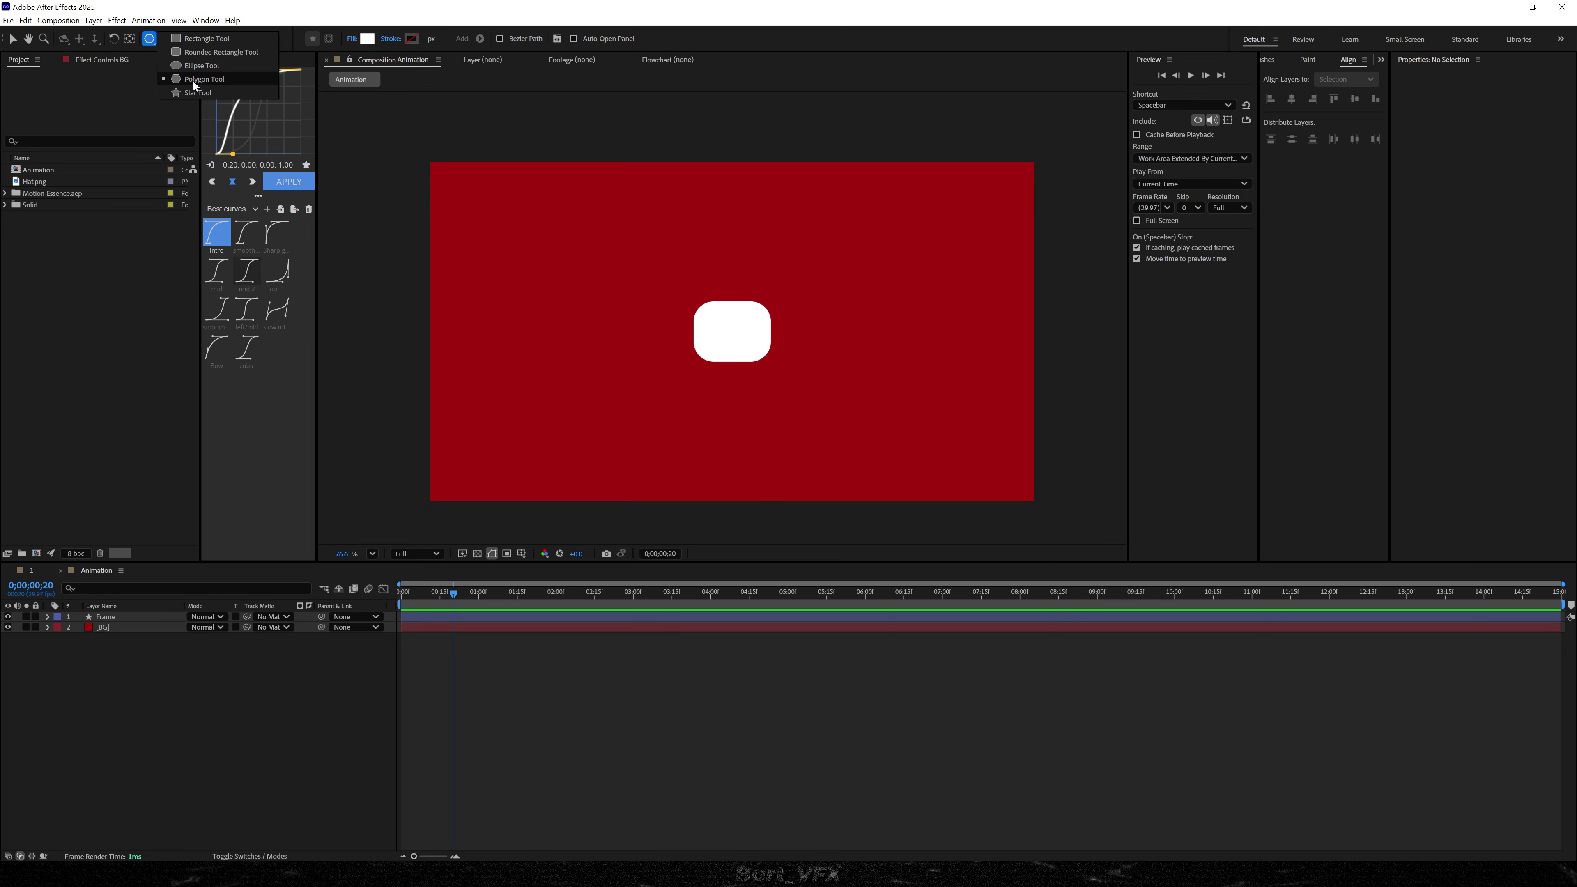
left_click(212, 93)
left_click_drag(725, 327, 738, 349)
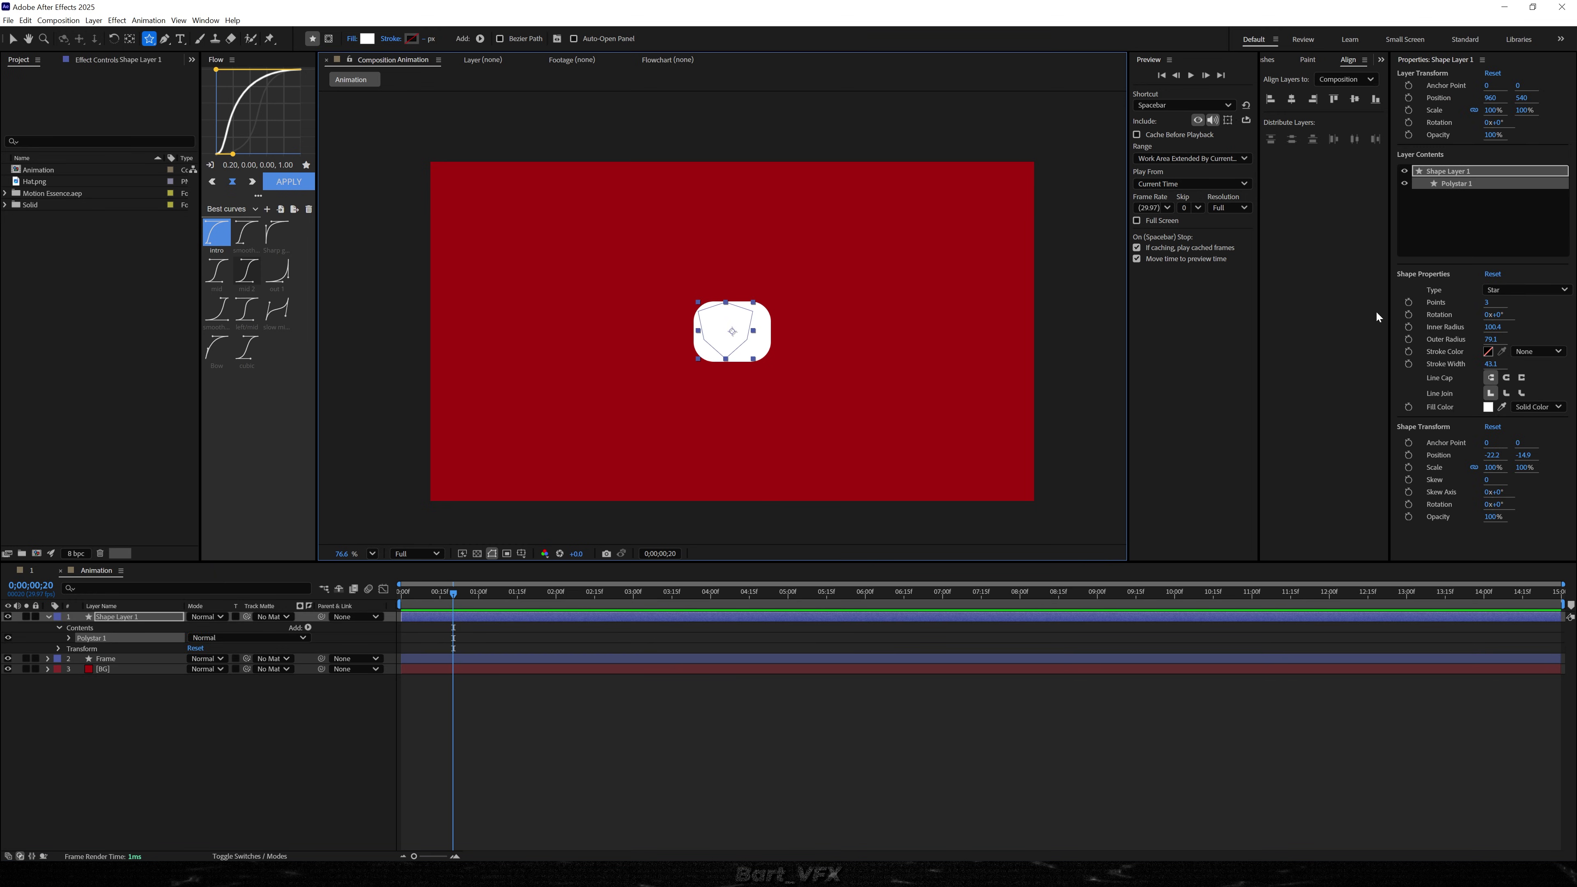
left_click(1526, 290)
left_click(1517, 323)
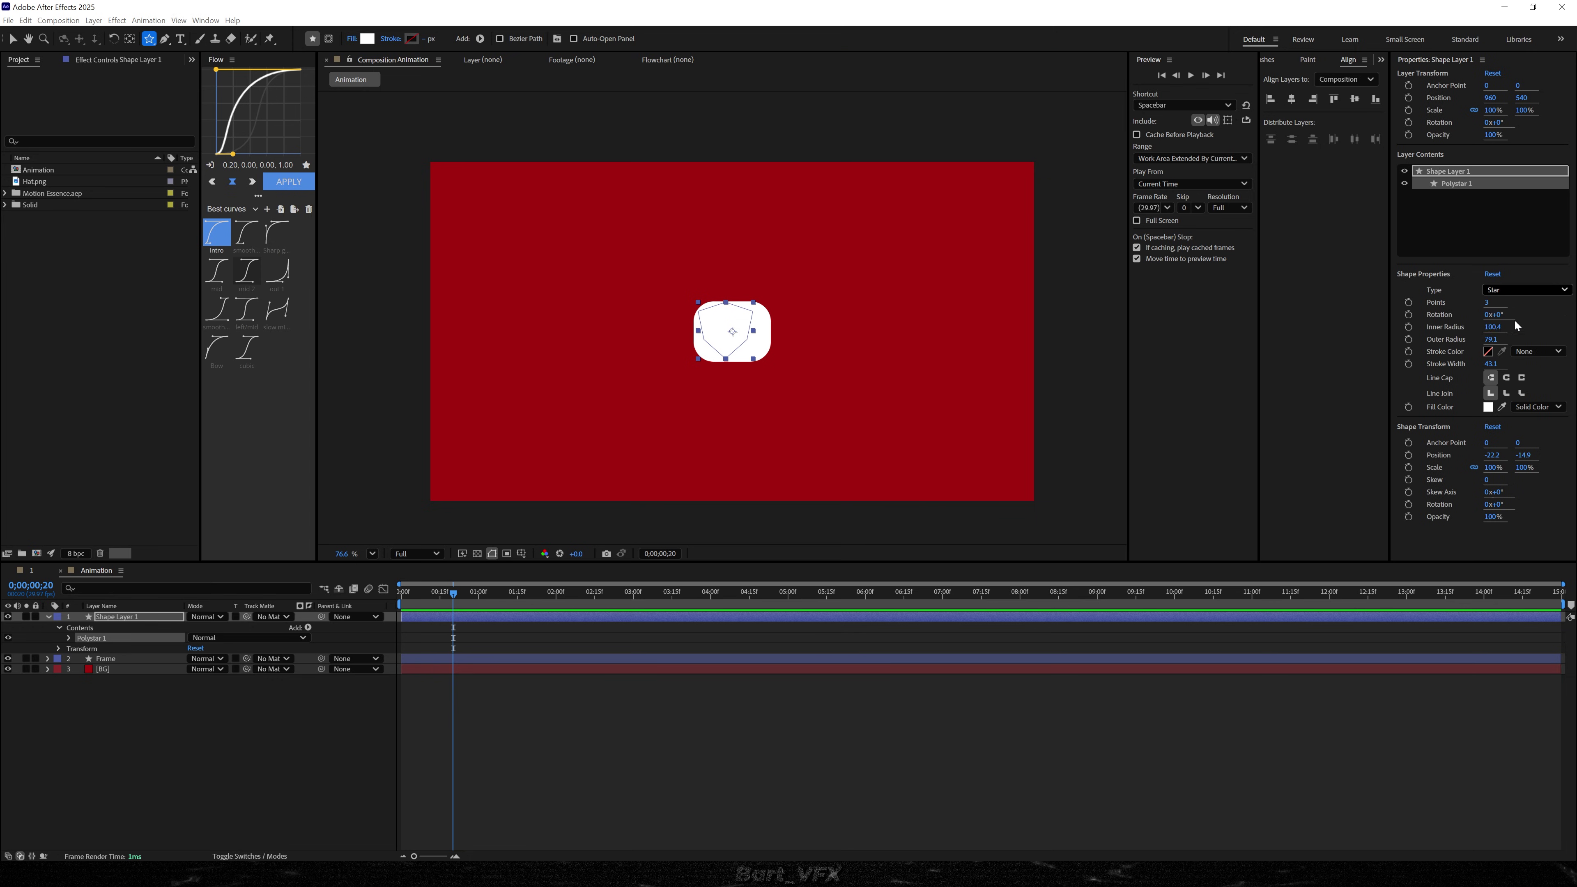
- Fill the triangle with black and center its anchor point and layer in the composition
left_click(1488, 395)
left_click(649, 515)
left_click(911, 363)
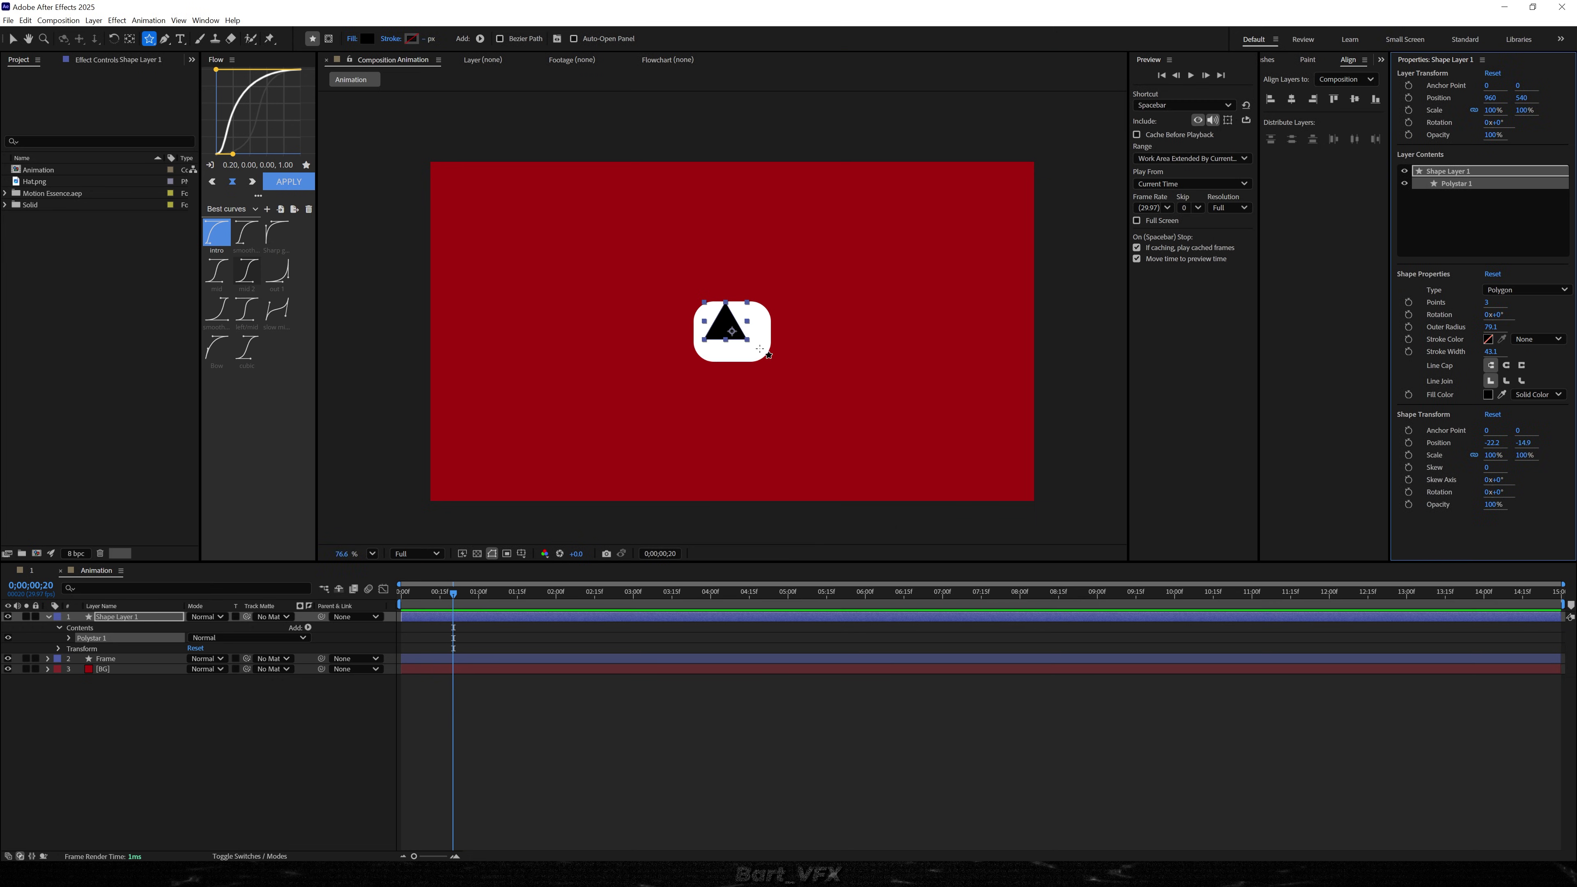
key("ctrl+alt+home")
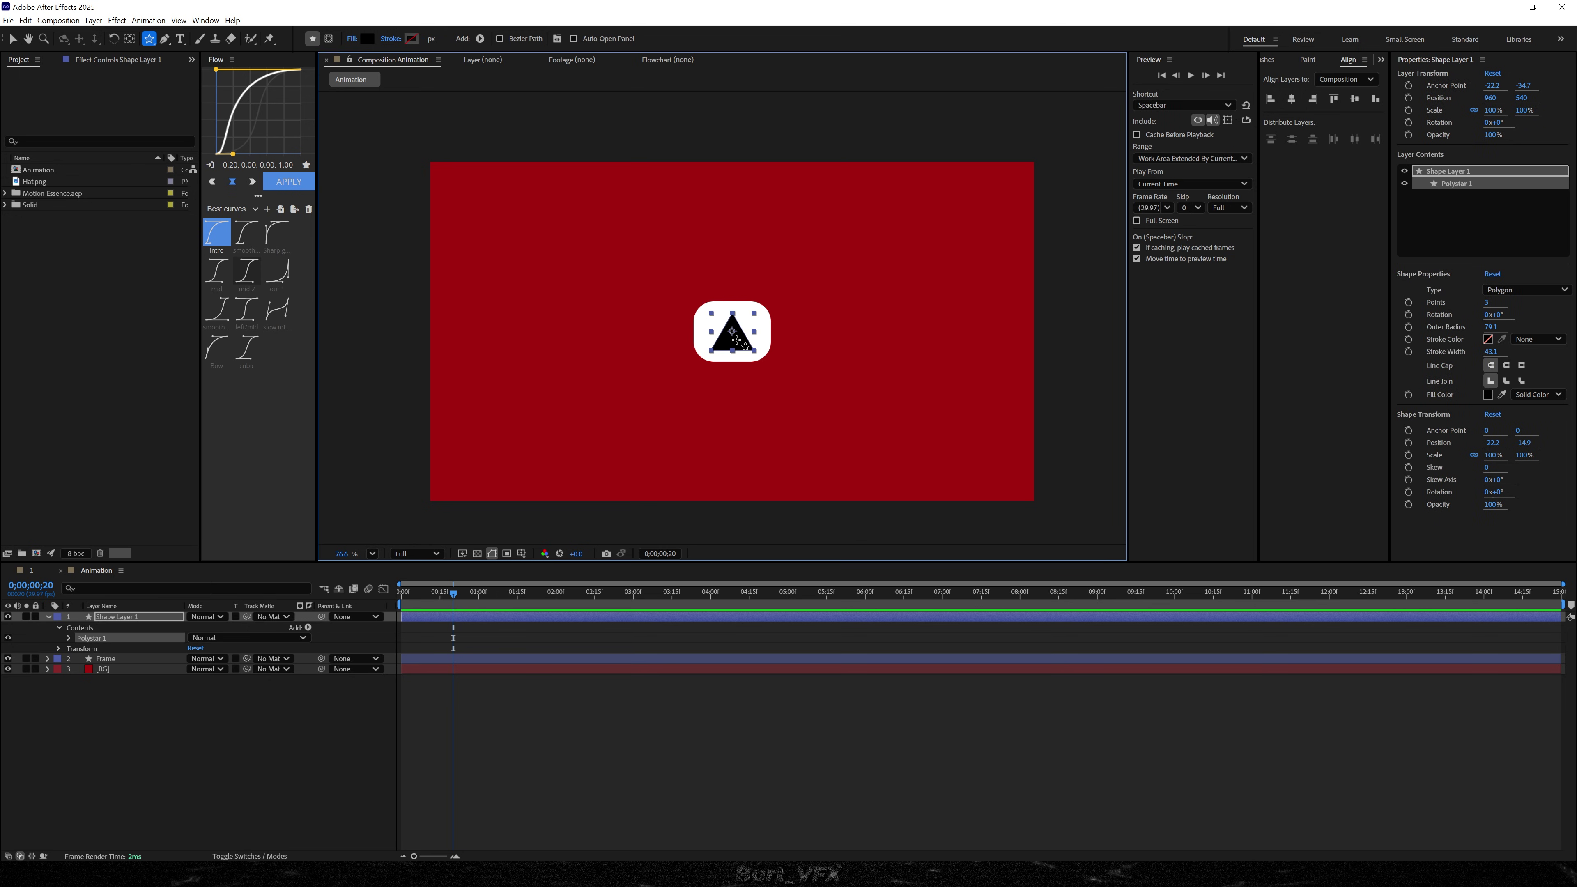
- Convert the triangle's Polystar Path to a Bezier path
scroll(739, 328, "up", 2)
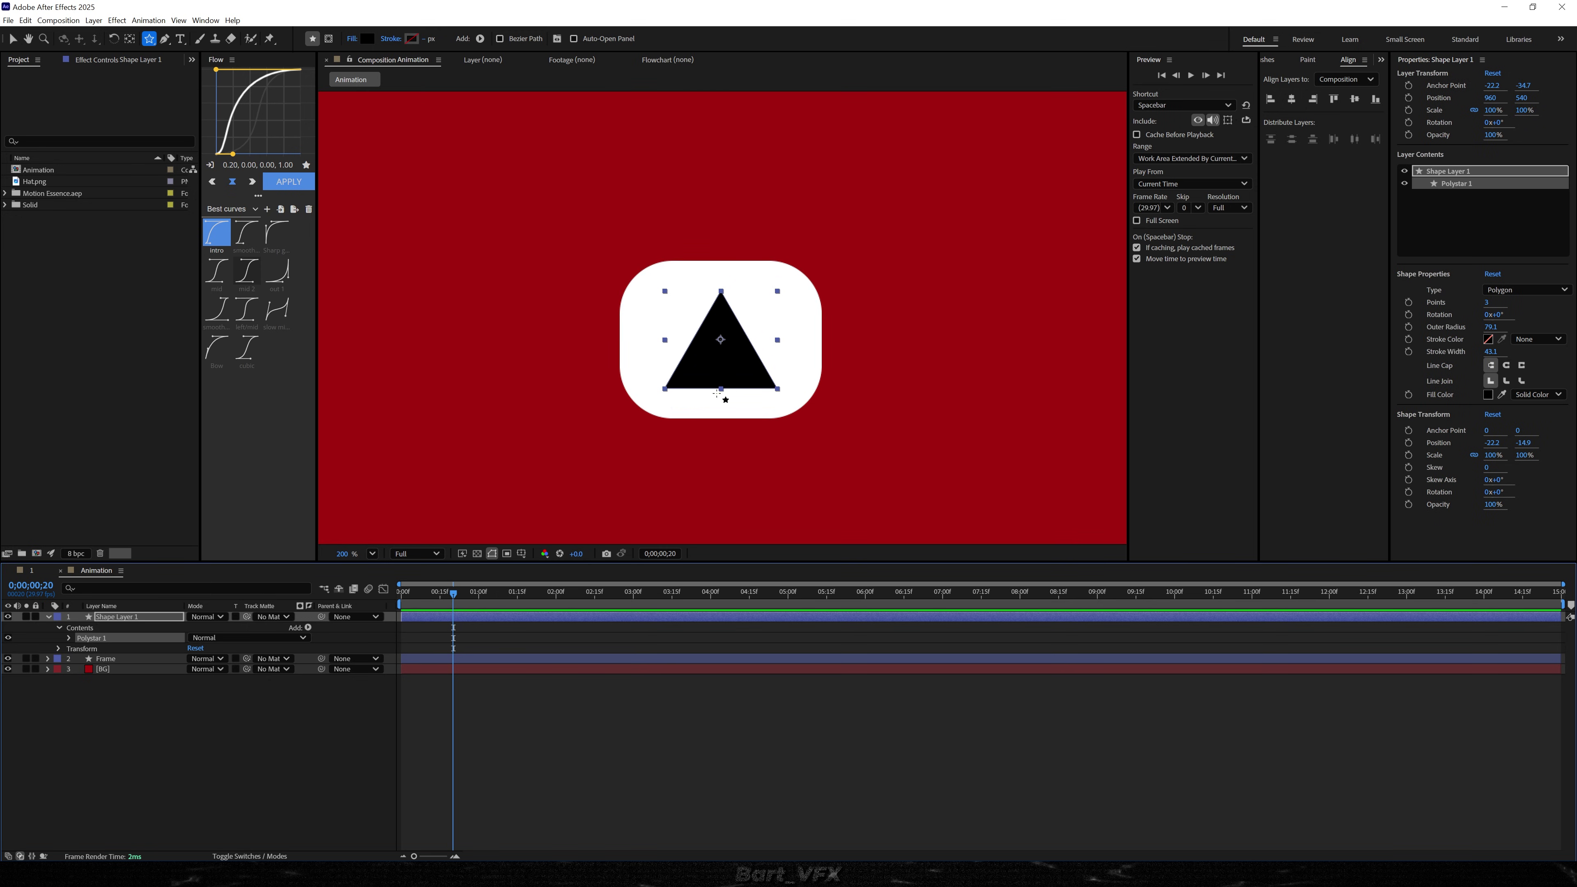
left_click(69, 638)
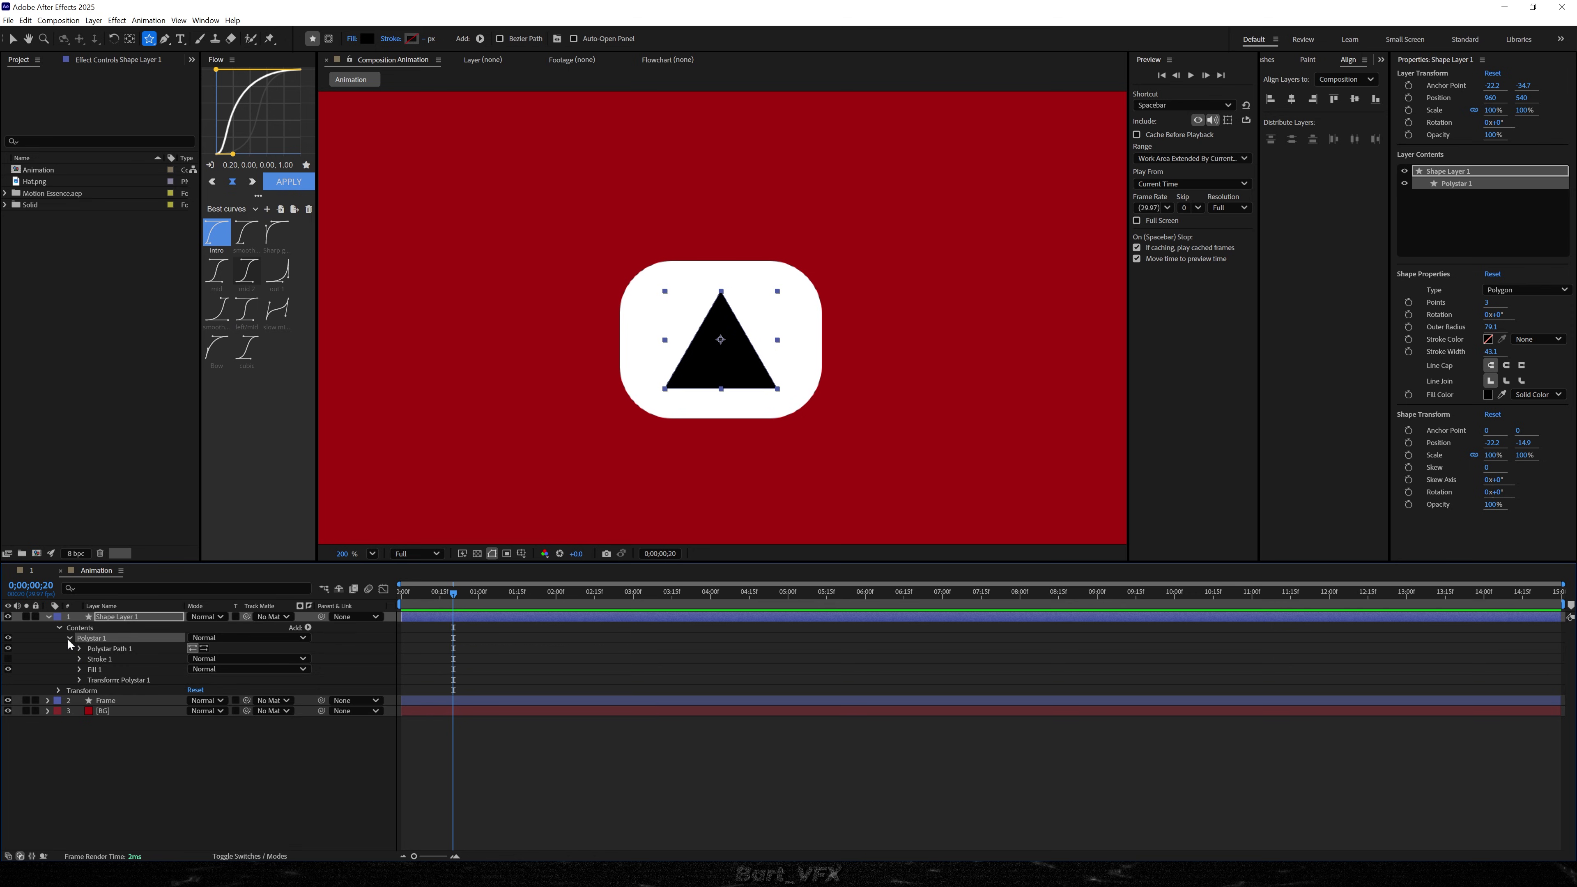
right_click(109, 648)
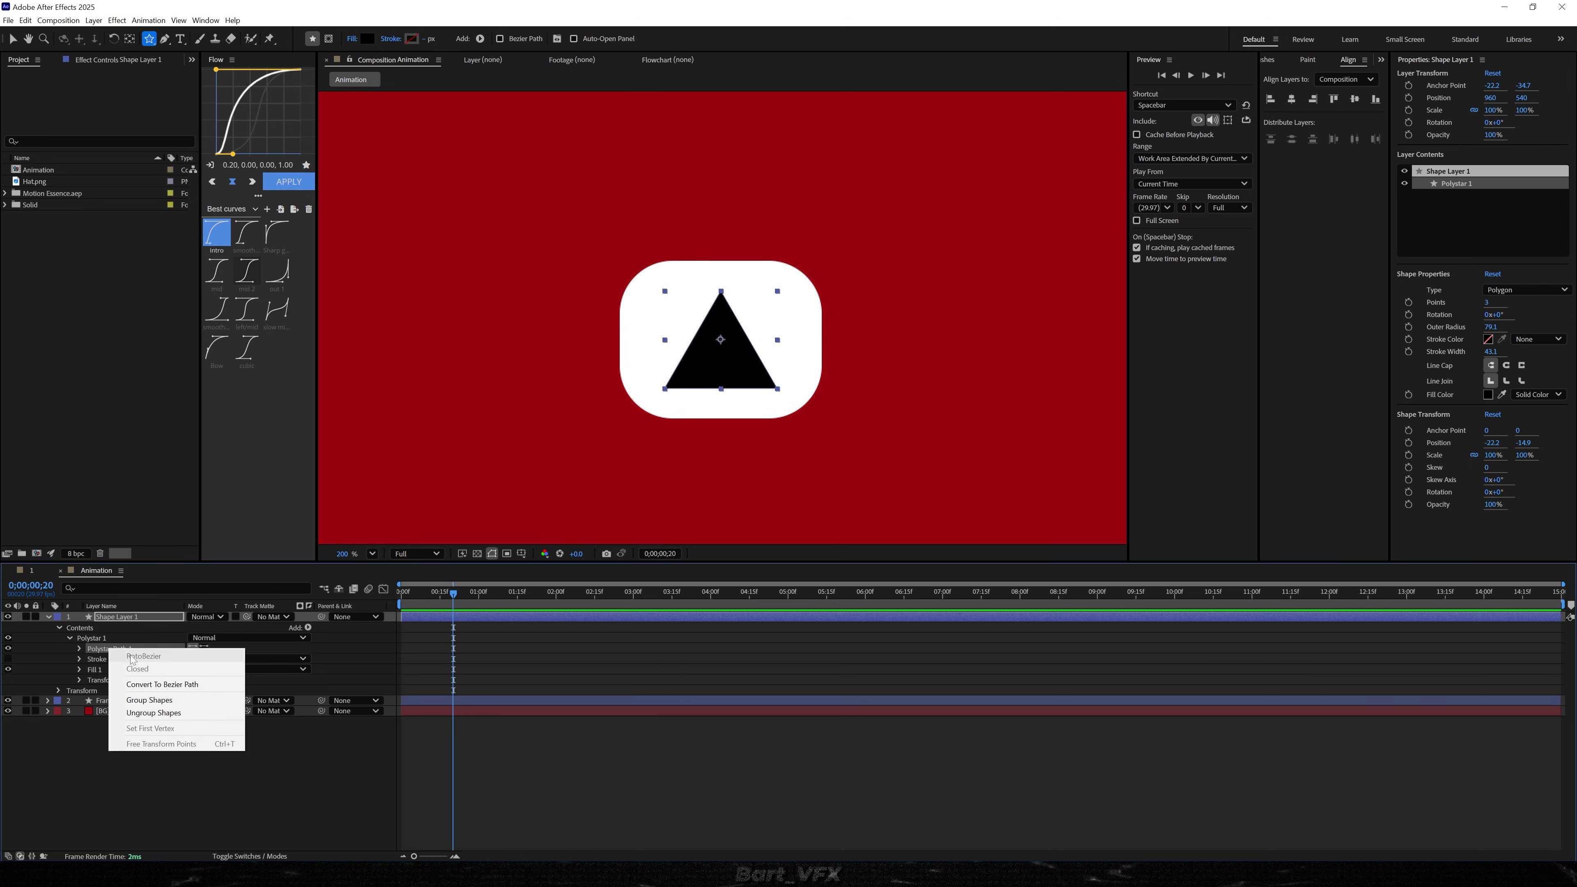
left_click(182, 685)
- Reshape the triangle into a cursor arrow by raising a middle point on its base and moving both lower corners inward
scroll(720, 396, "up", 2)
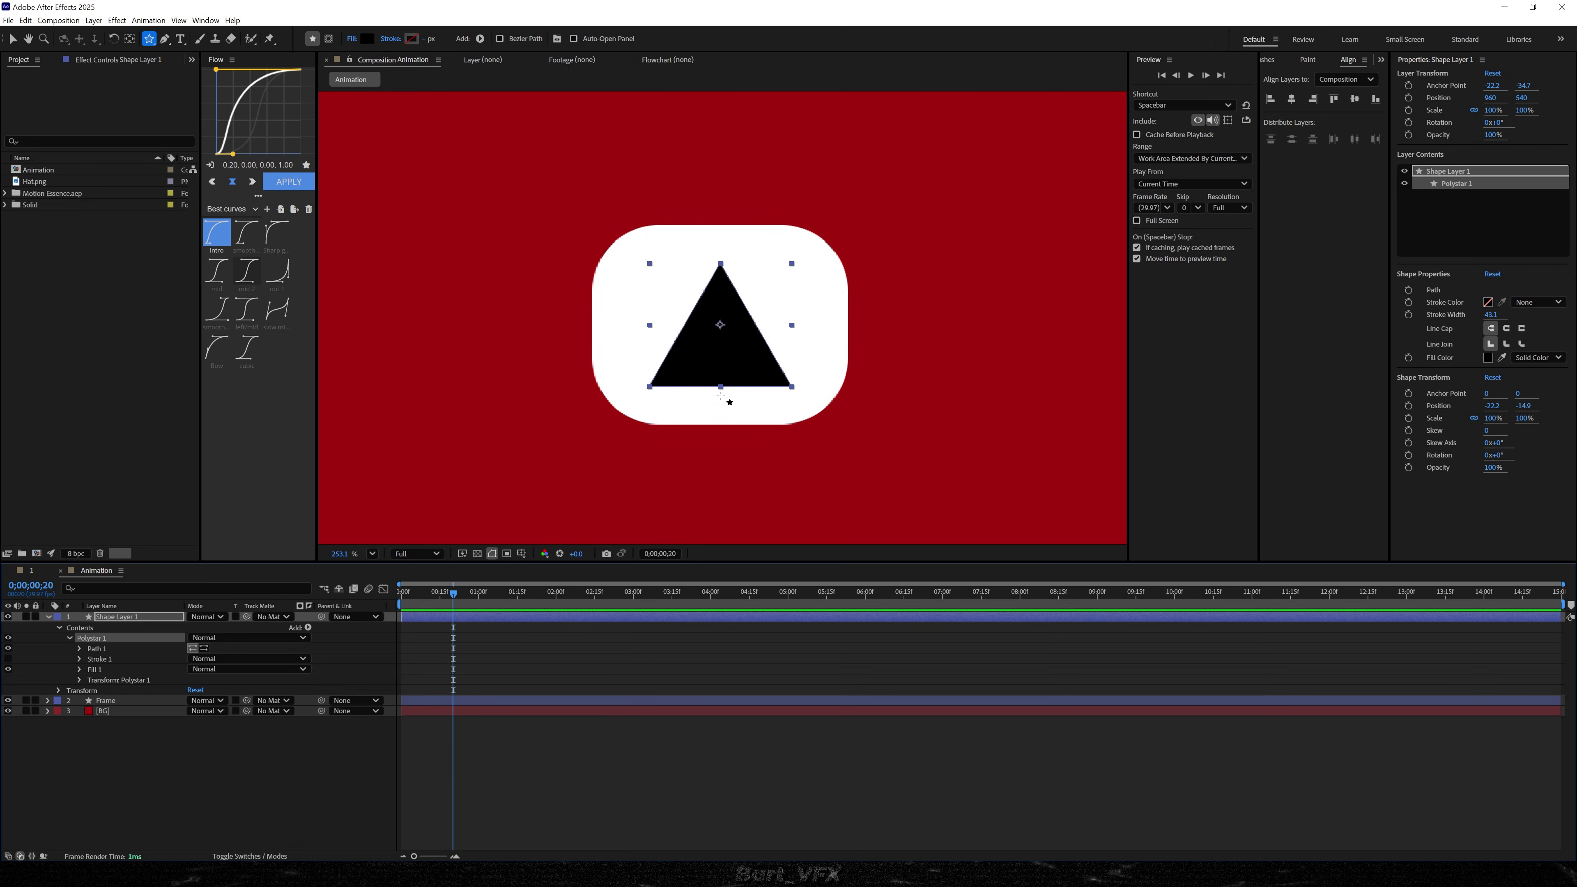
scroll(721, 396, "up", 1)
key("g")
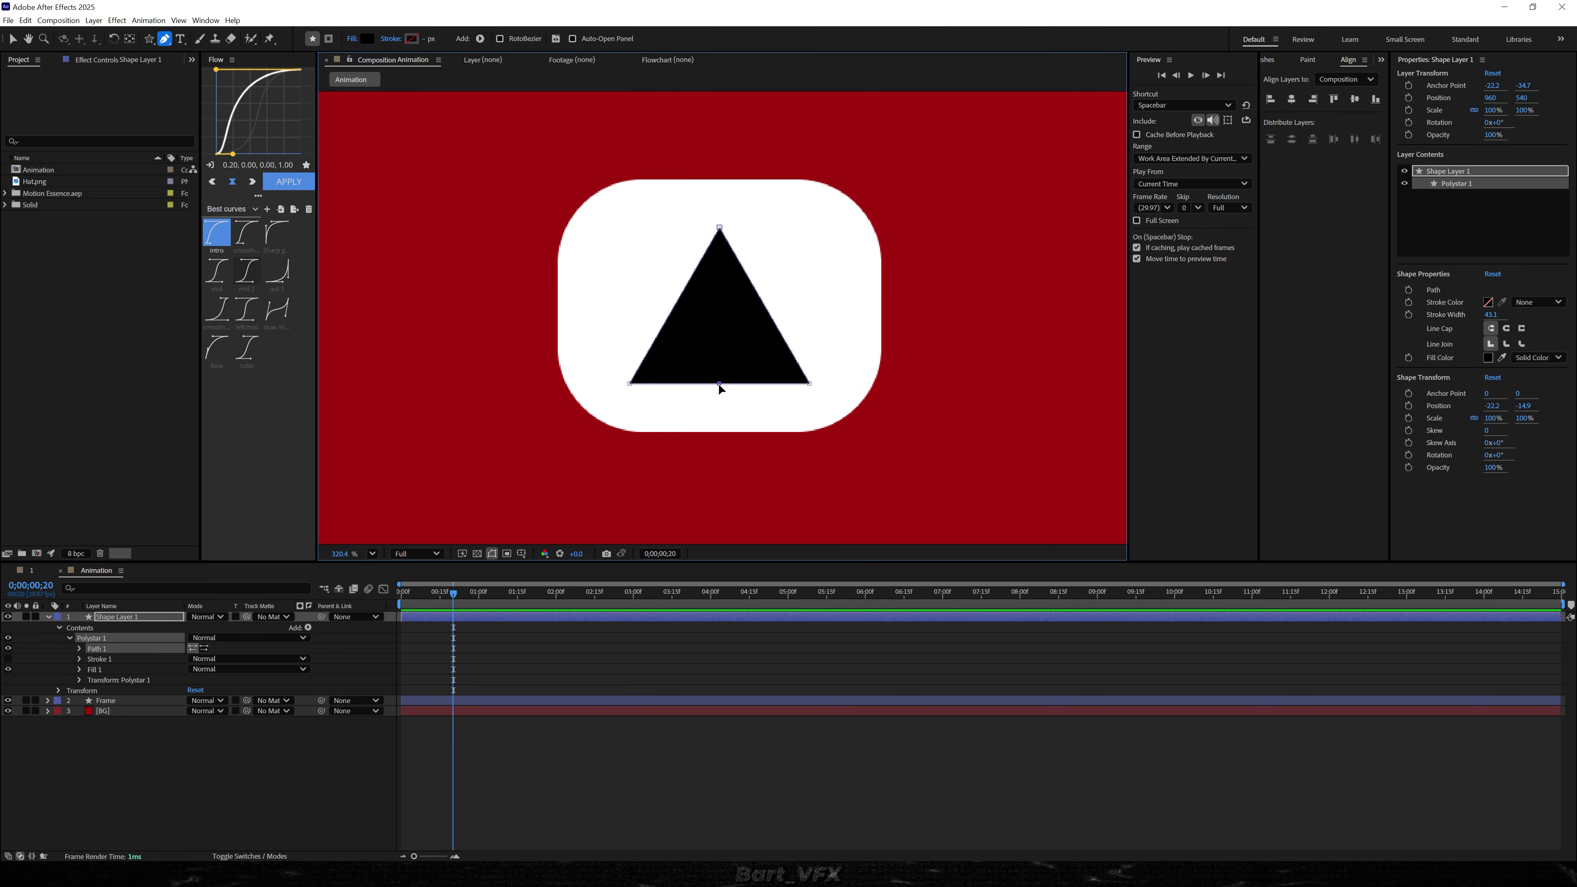
left_click(720, 384)
left_click_drag(720, 384, 793, 386)
key("v")
double_click(810, 383)
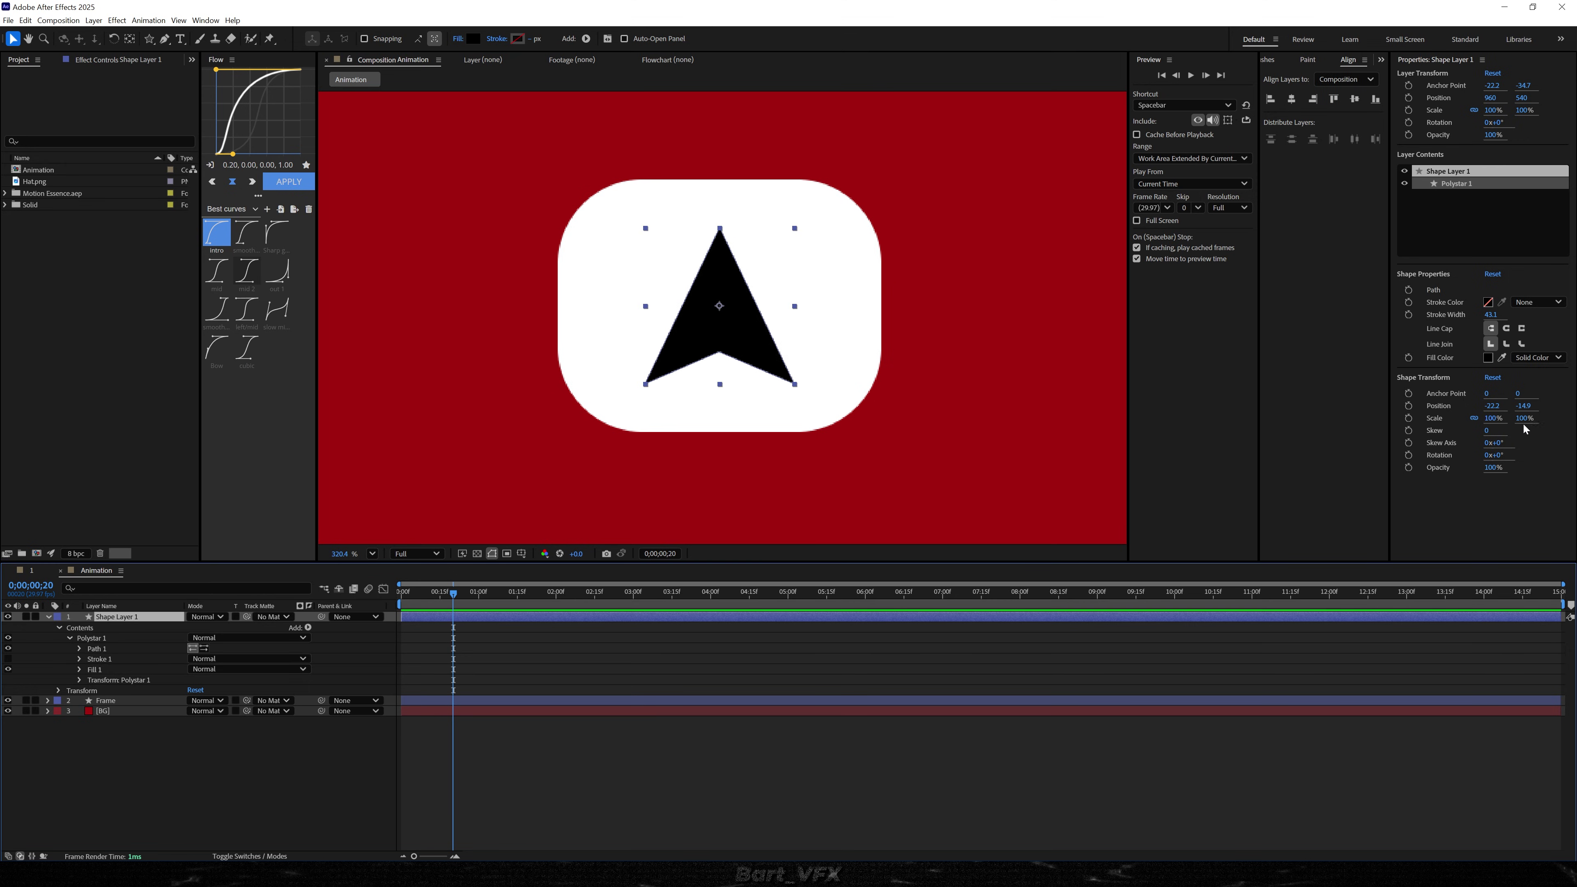
- Scale the arrow shape down to 52.8% and add Round Corners to it
left_click_drag(1524, 419, 1495, 418)
left_click(308, 628)
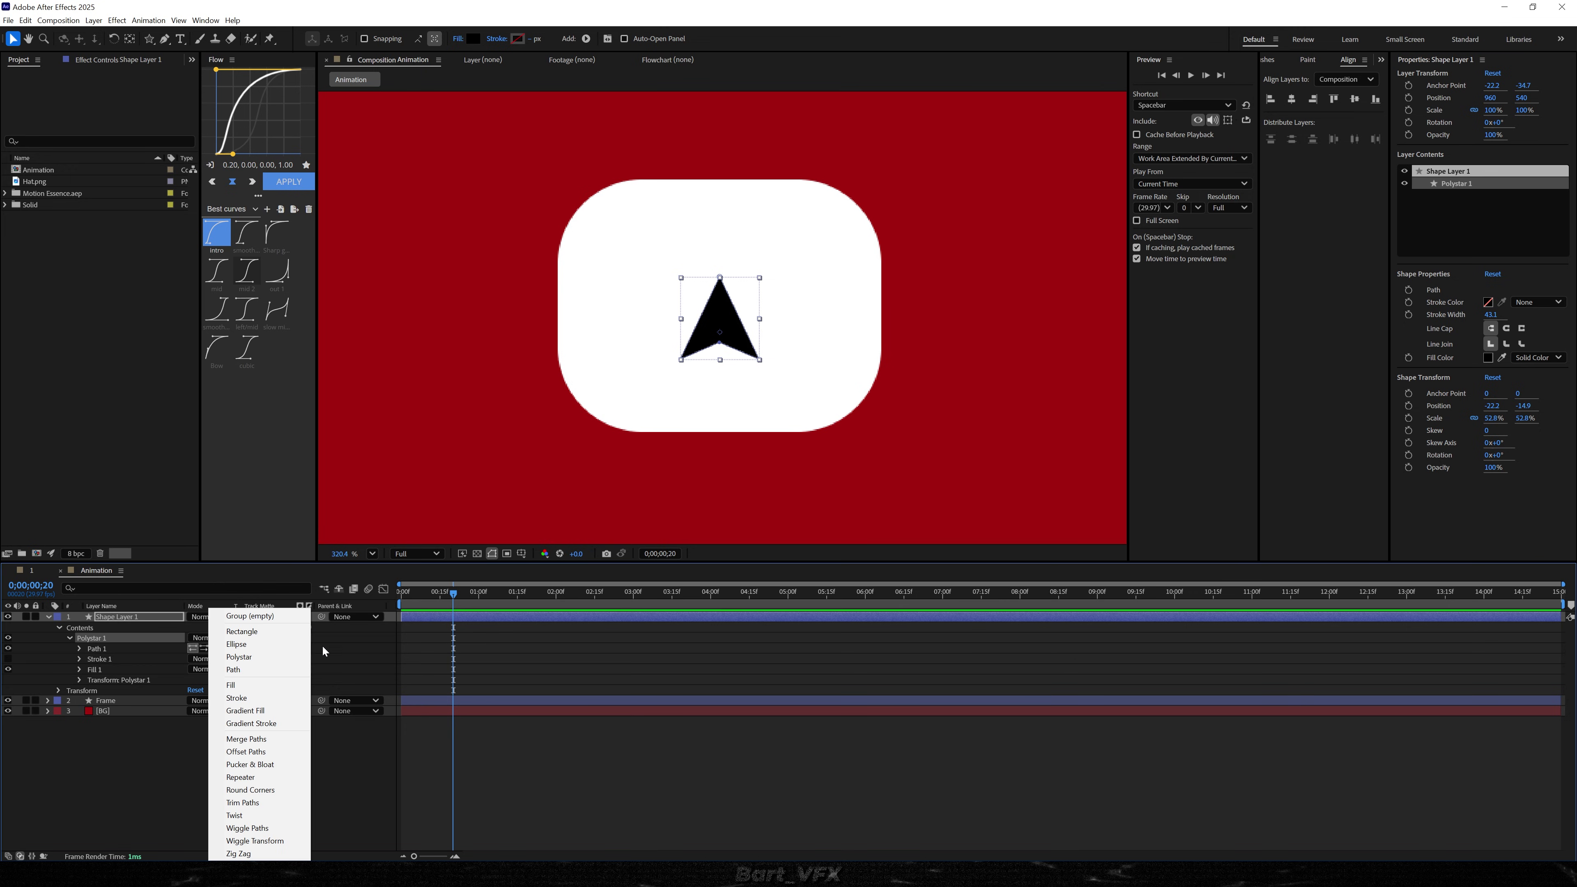
left_click(267, 788)
scroll(739, 364, "up", 3)
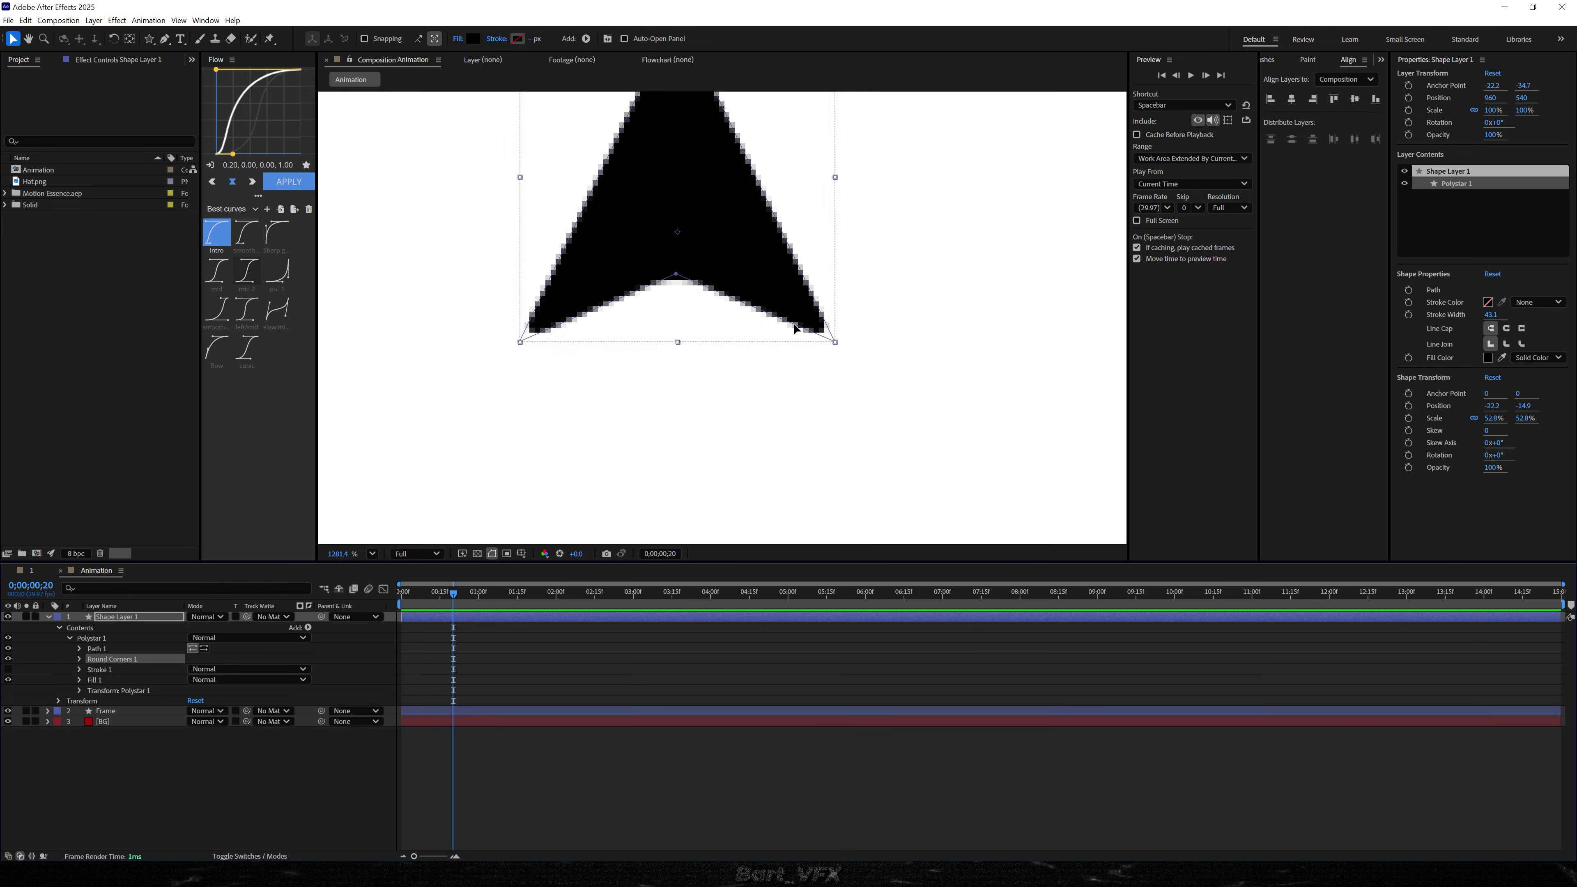
key("slash")
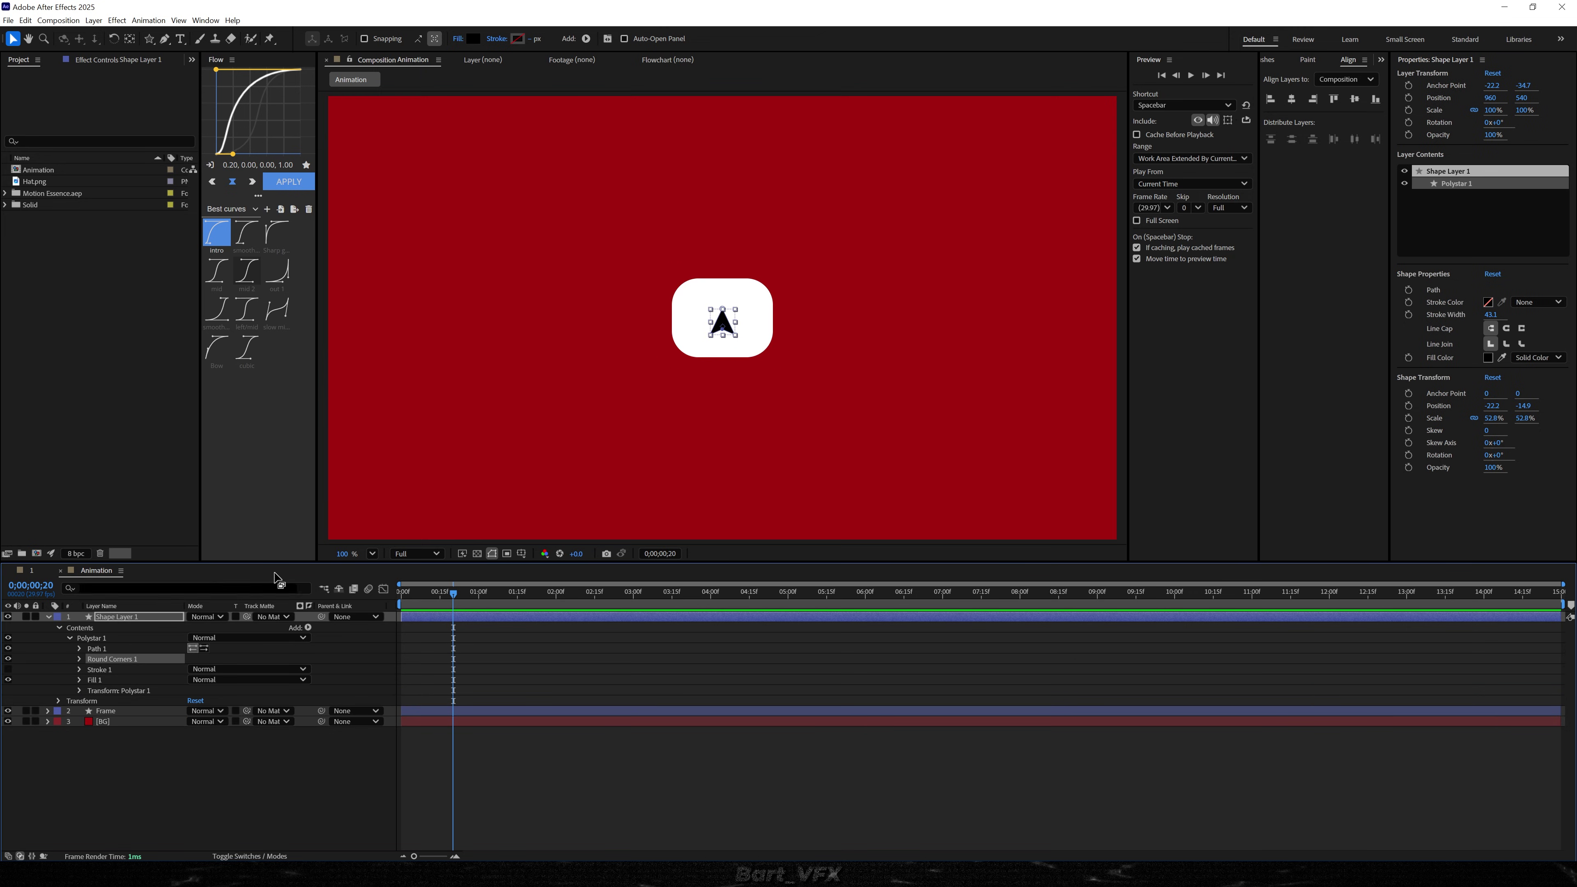
- Rename the arrow's shape layer to Pointer
left_click(114, 618)
key("Return")
type("Pointer")
key("Return")
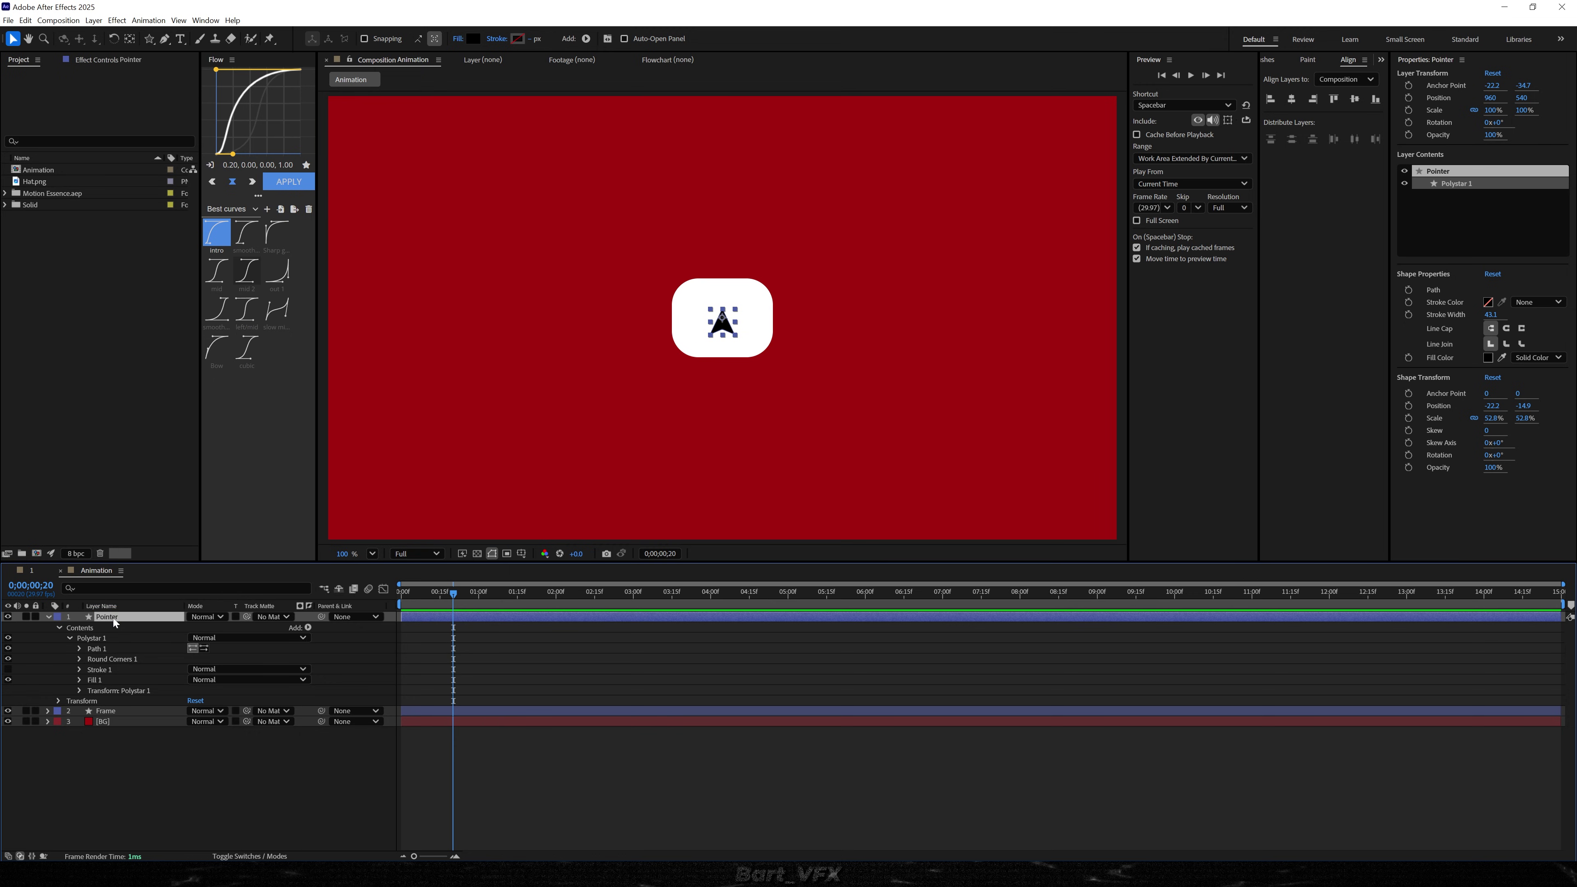
- Move the Pointer to about 989.3, 575 in the frame's lower right area and rotate it to about -29.8°
scroll(794, 257, "up", 1)
scroll(681, 385, "up", 2)
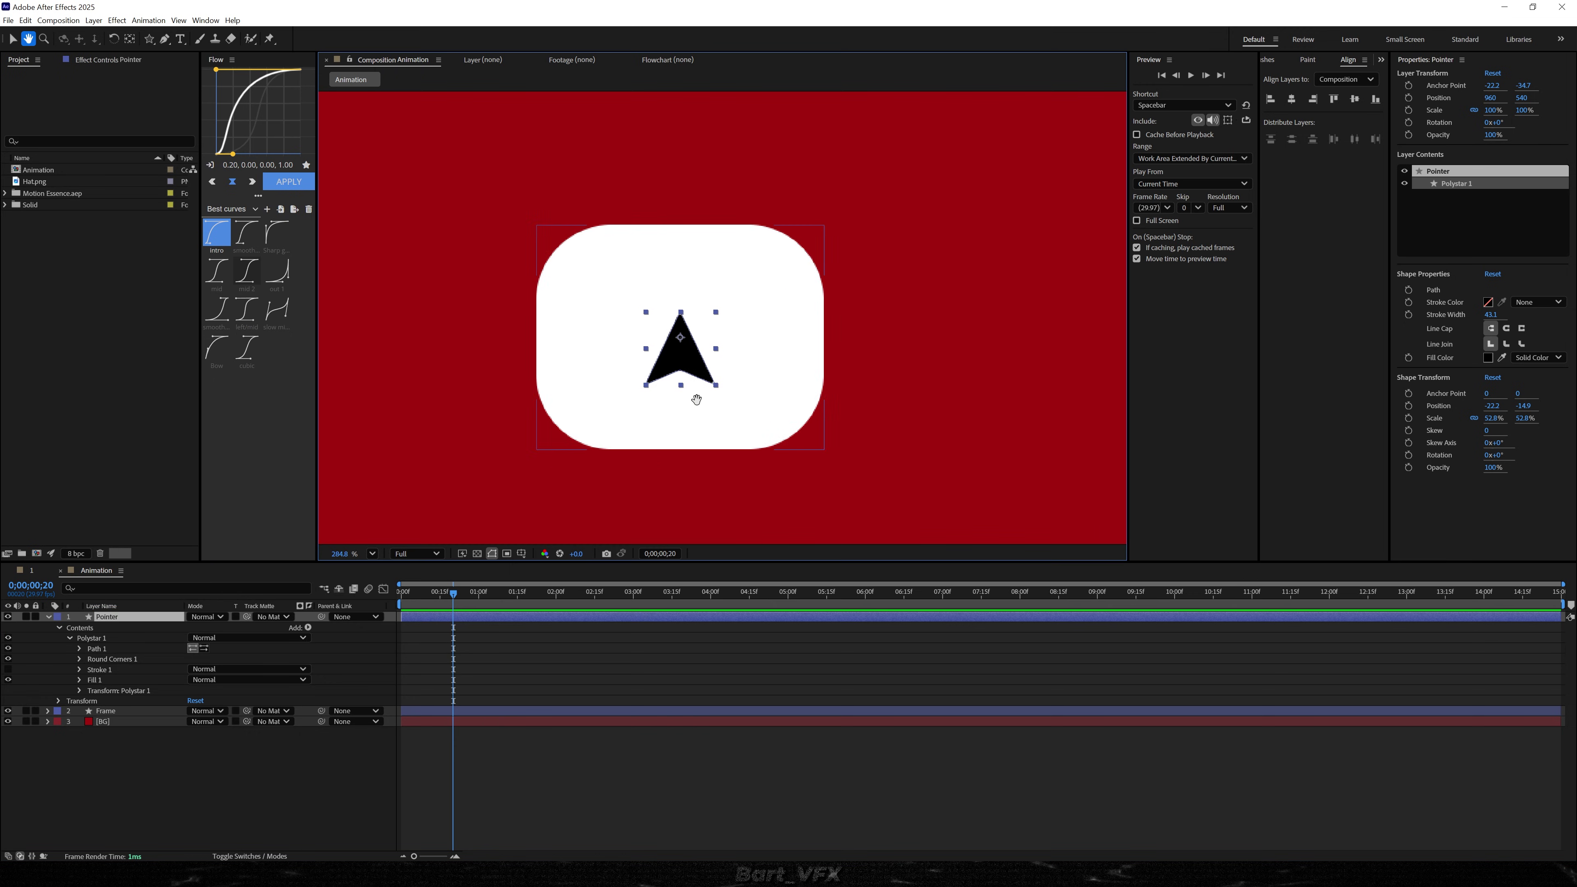
left_click_drag(687, 364, 720, 406)
key("w")
left_click_drag(721, 405, 742, 411)
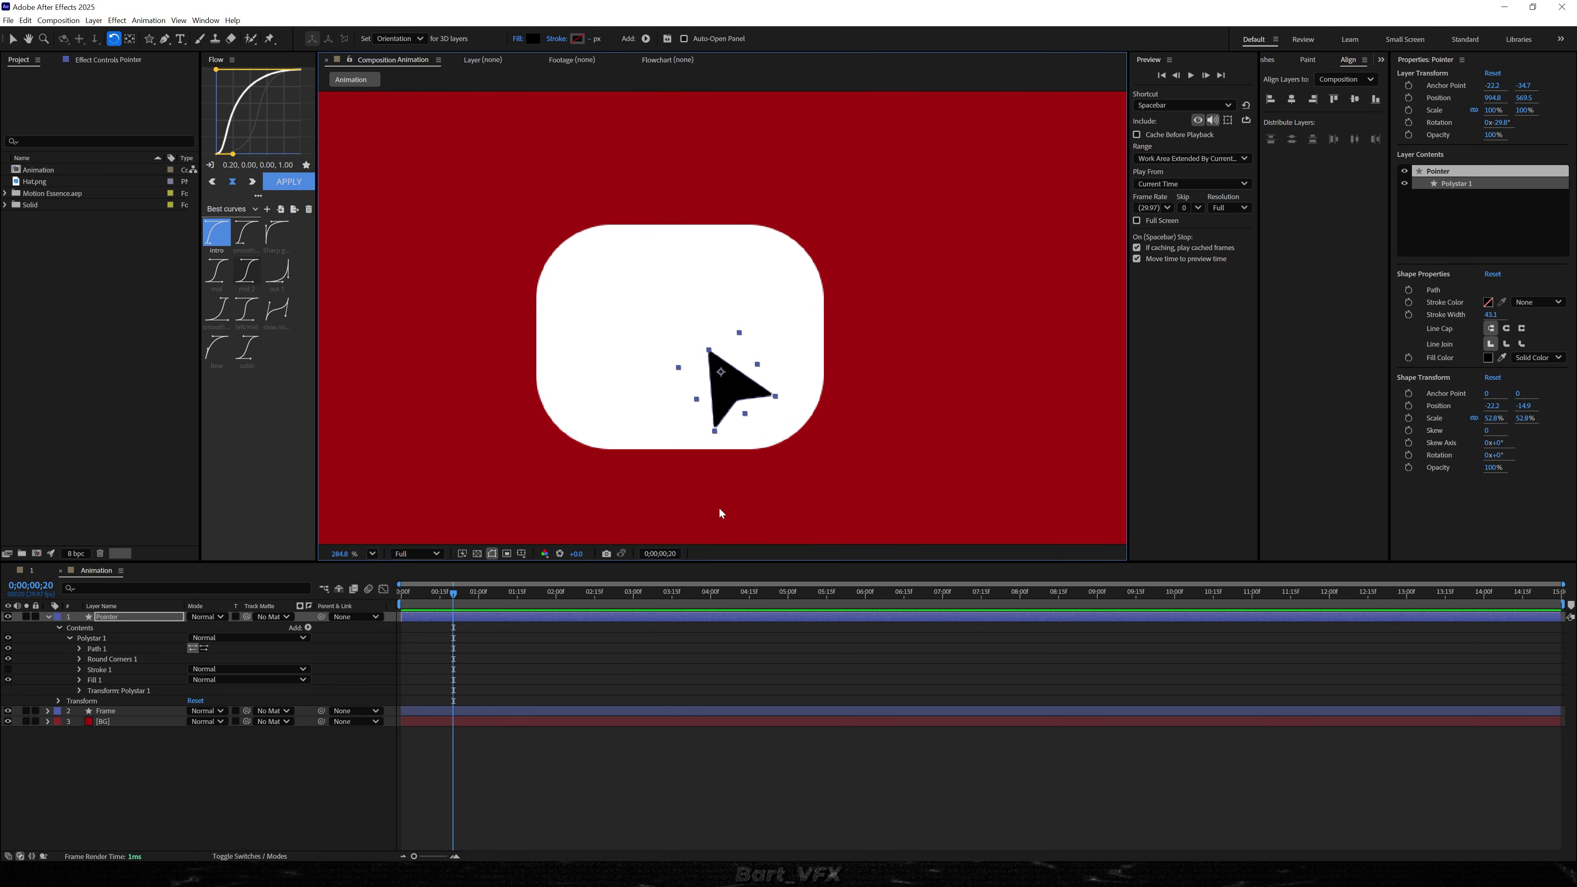
key("v")
scroll(702, 387, "down", 2)
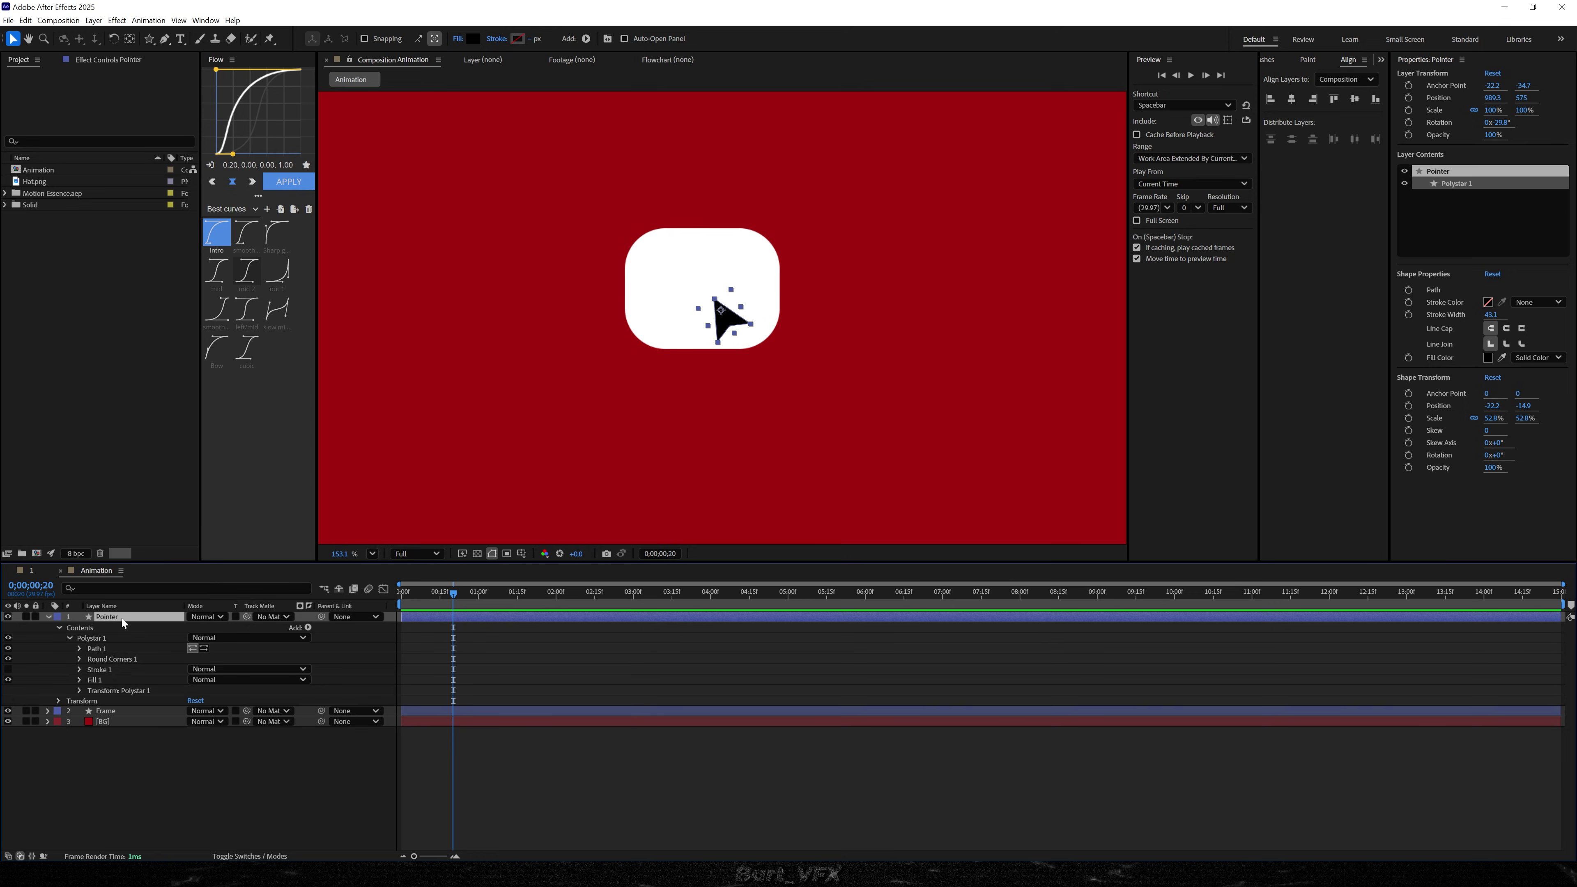
- Add Position and Rotation keyframes to the Pointer layer at 0;00;00;20
key("p")
key("shift+r")
left_click(80, 628)
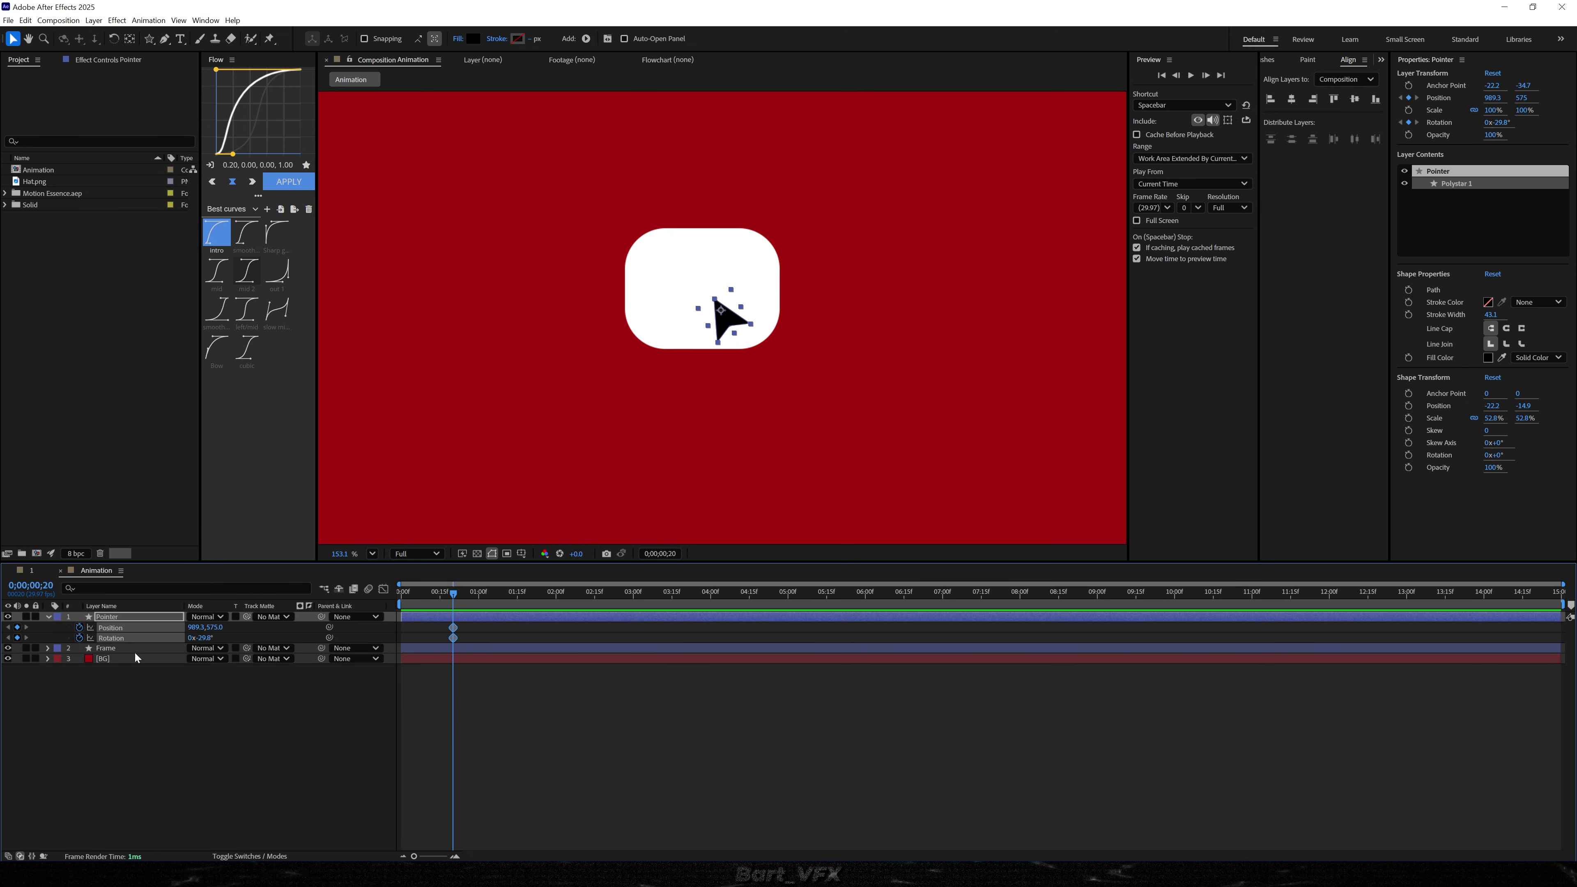
- At the first frame, keyframe the Pointer outside the frame to the lower left with a different rotation, and preview the movement
left_click_drag(452, 594, 387, 621)
left_click_drag(722, 326, 521, 493)
key("w")
key("space")
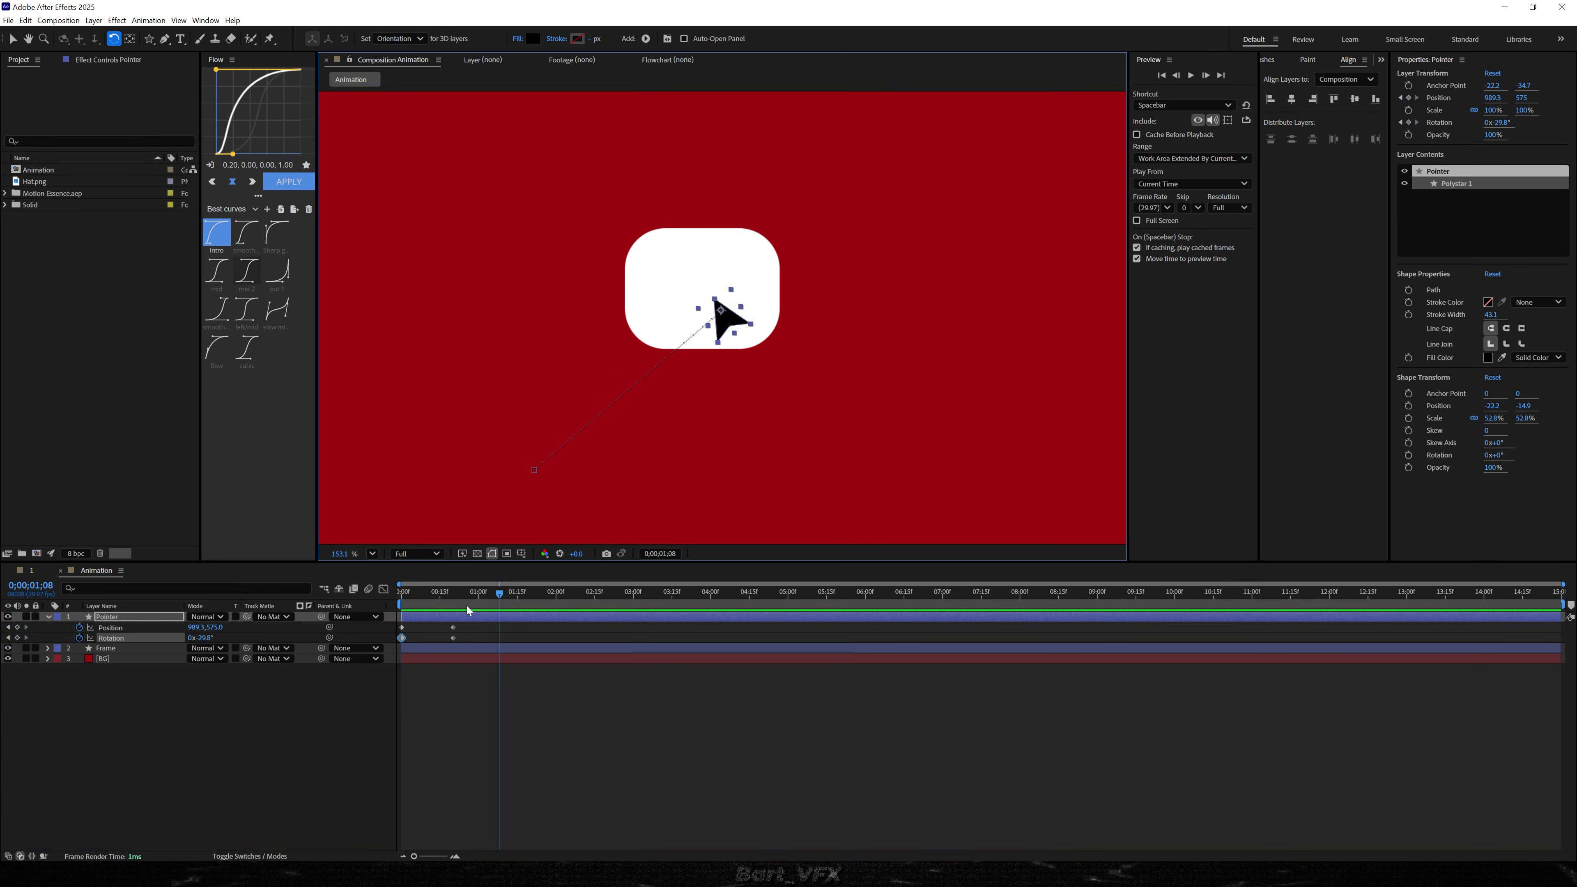
key("space")
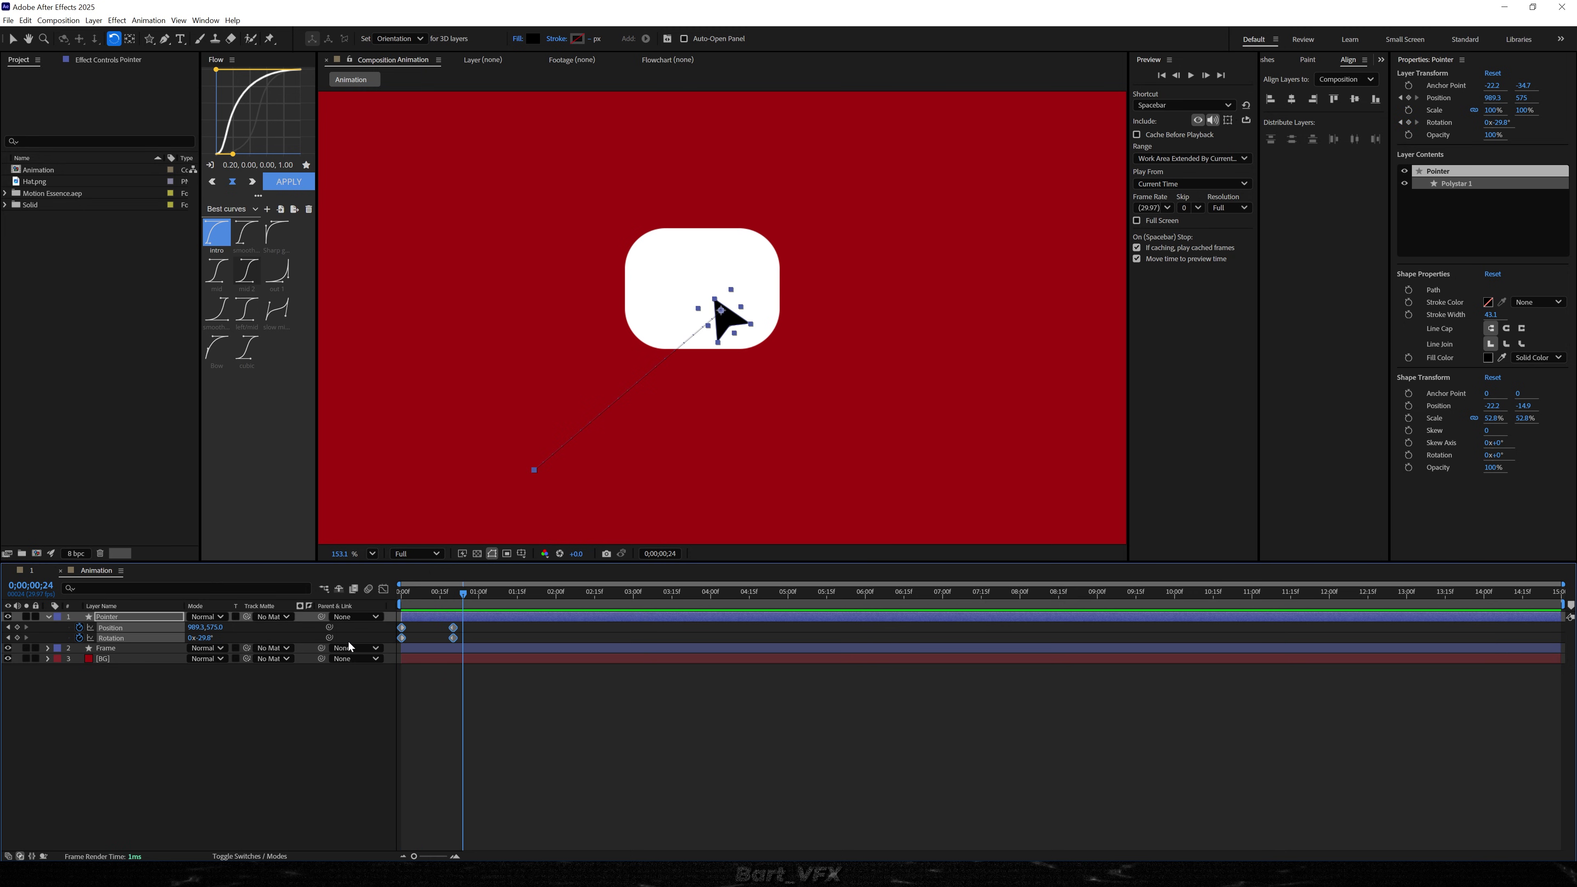
- Apply Easy Ease to the Pointer's Position and Rotation keyframes, adjust the easing handles in the graph, and preview the motion
key("F9")
left_click(383, 592)
left_click_drag(467, 773, 415, 796)
key("space")
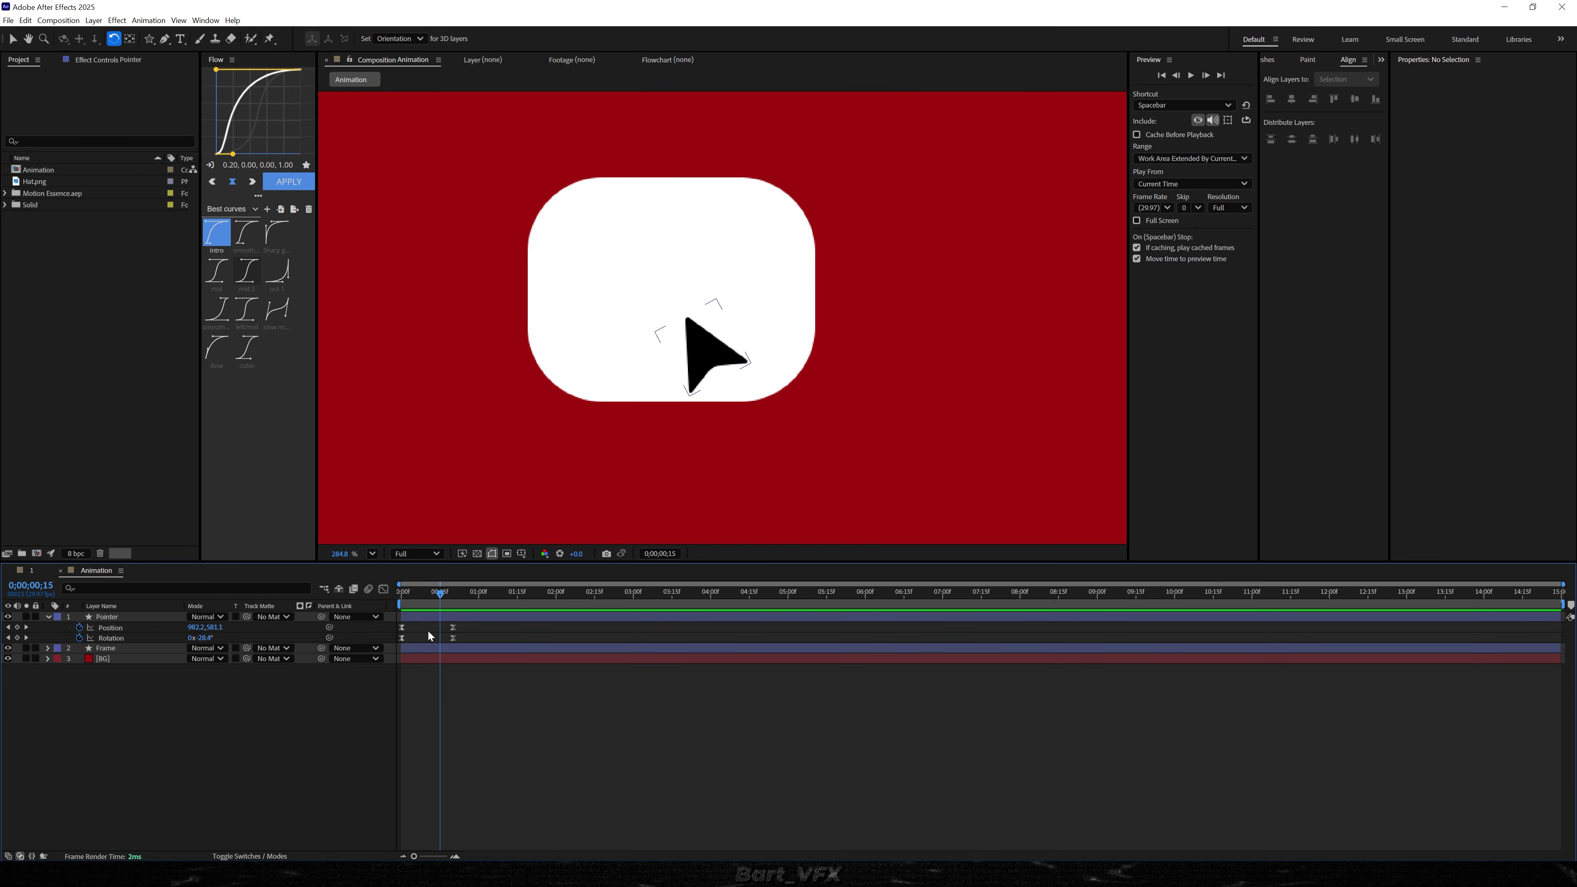
- Keyframe the Pointer's Scale at 100% on frame 15 and at 84.3% on frame 19
left_click(140, 616)
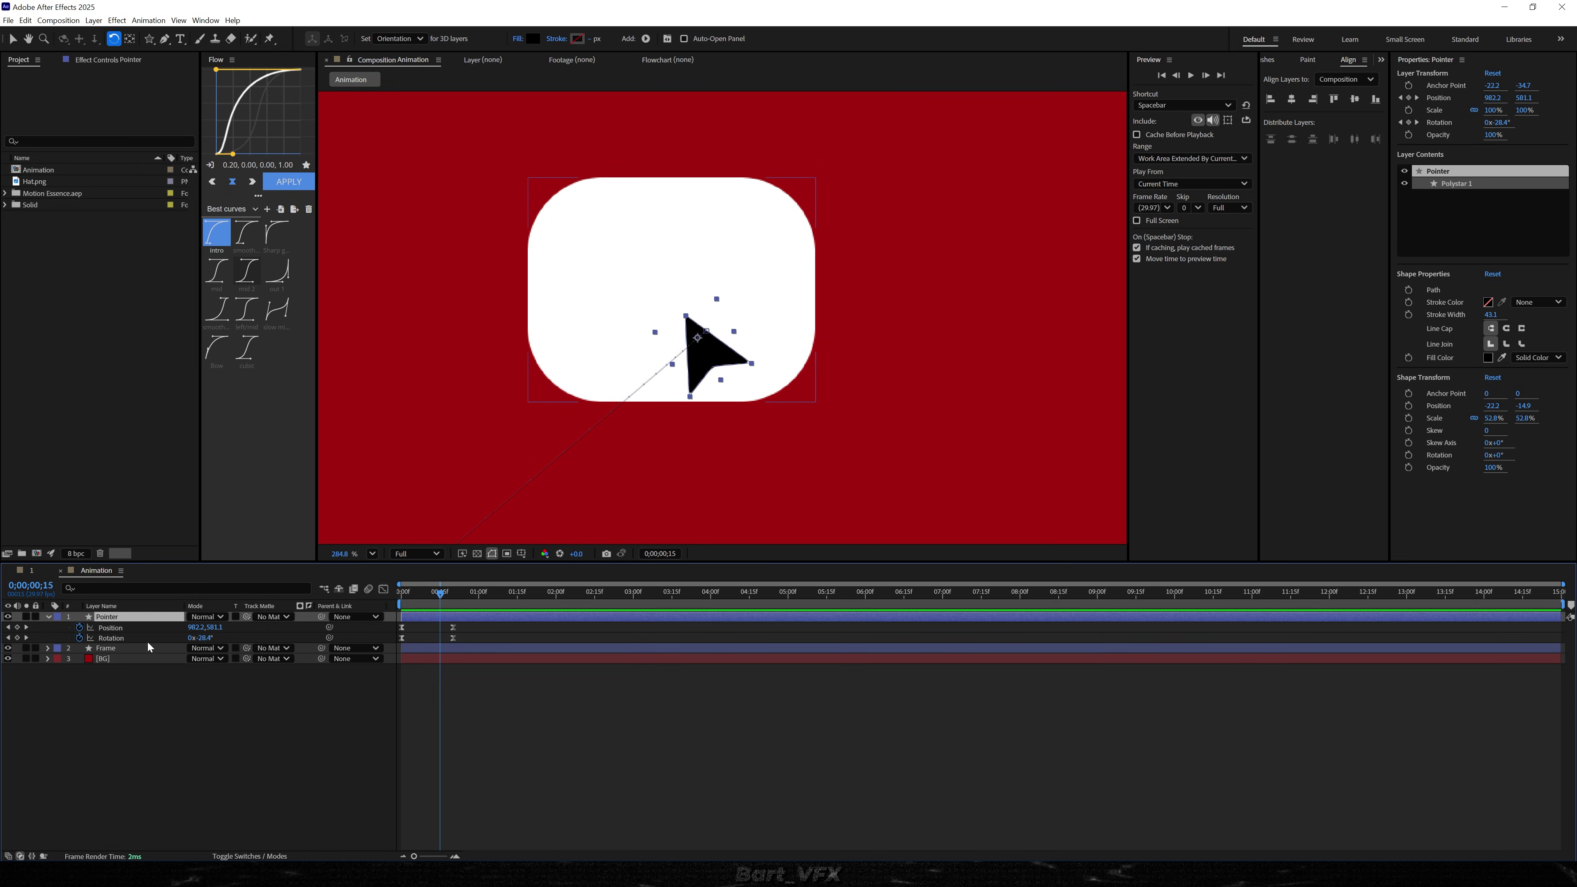
key("shift+s")
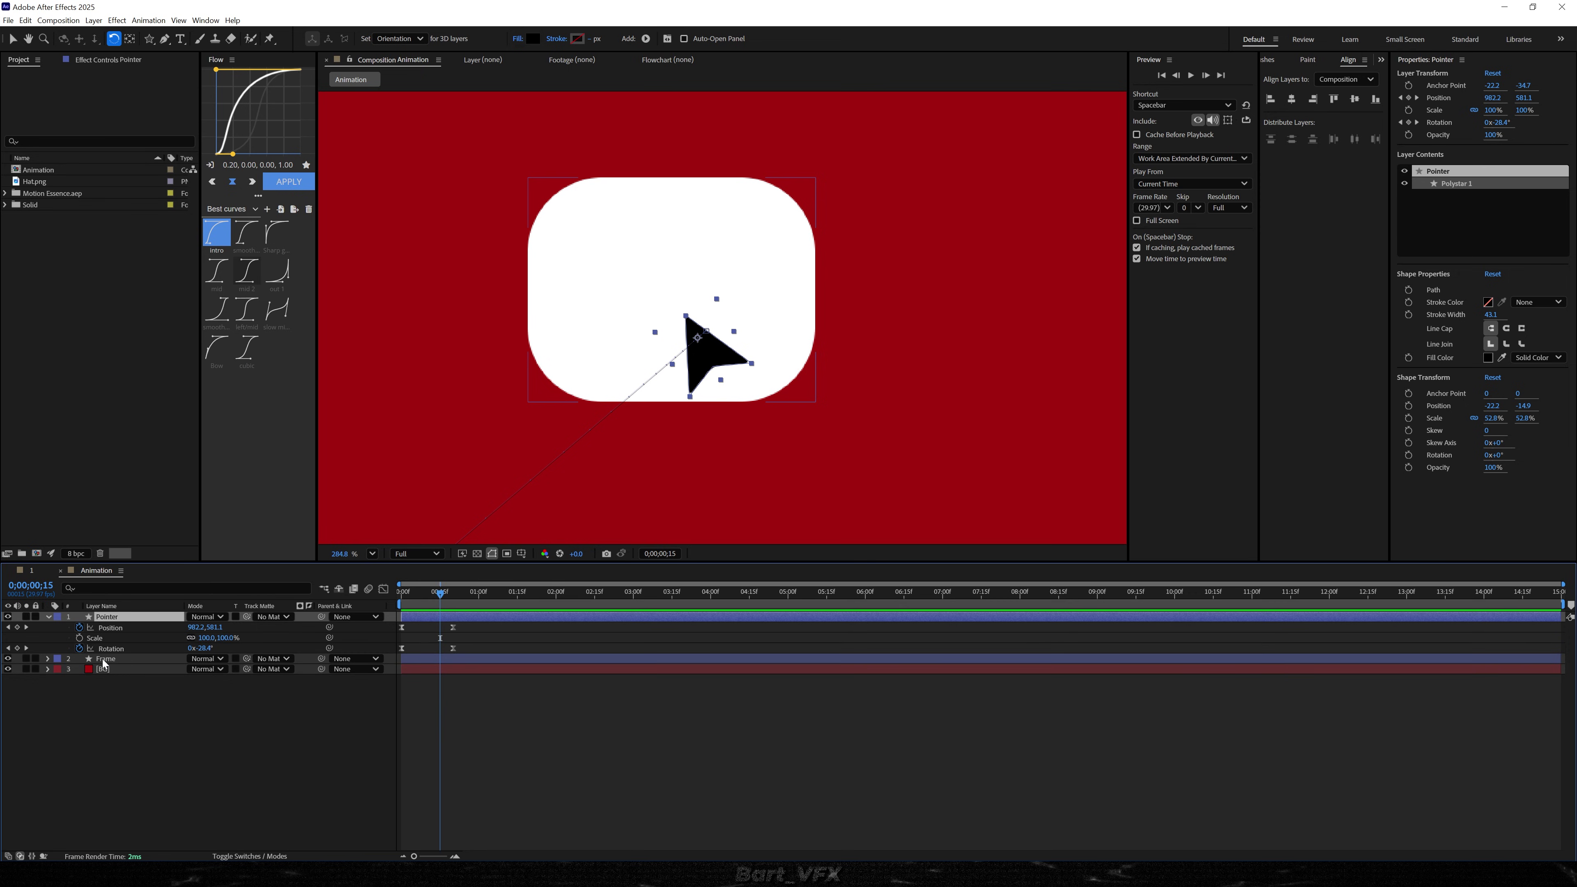
left_click(80, 639)
scroll(401, 631, "up", 3)
left_click_drag(706, 597, 784, 597)
left_click_drag(200, 634, 191, 634)
- Copy the Pointer's 100% Scale keyframe from frame 15 to frame 23
left_click(846, 595)
left_click_drag(847, 595, 869, 595)
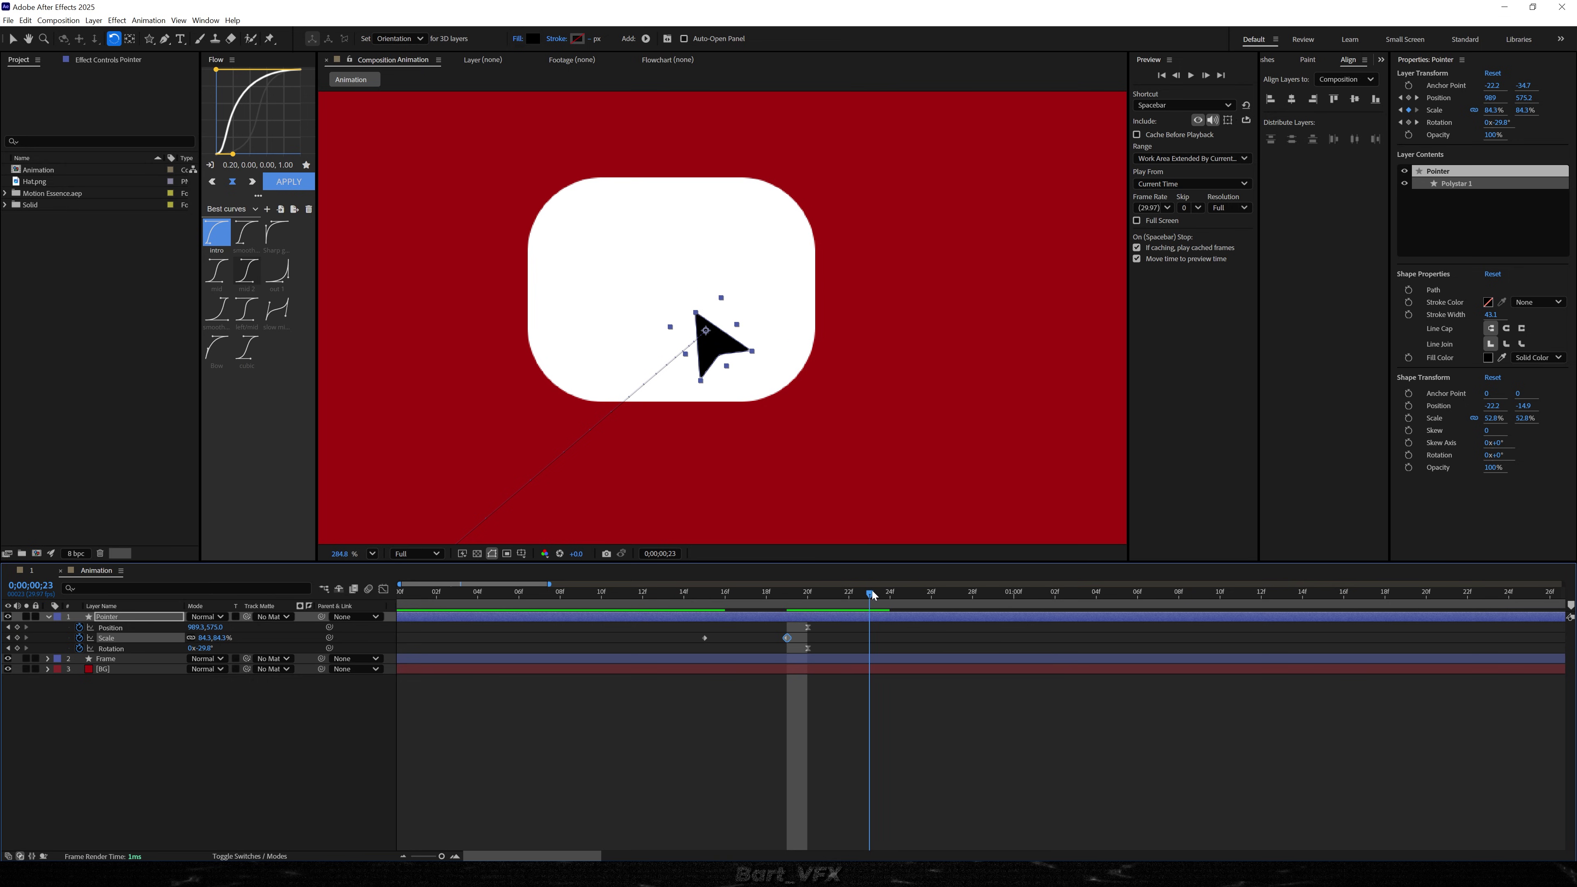
left_click(705, 638)
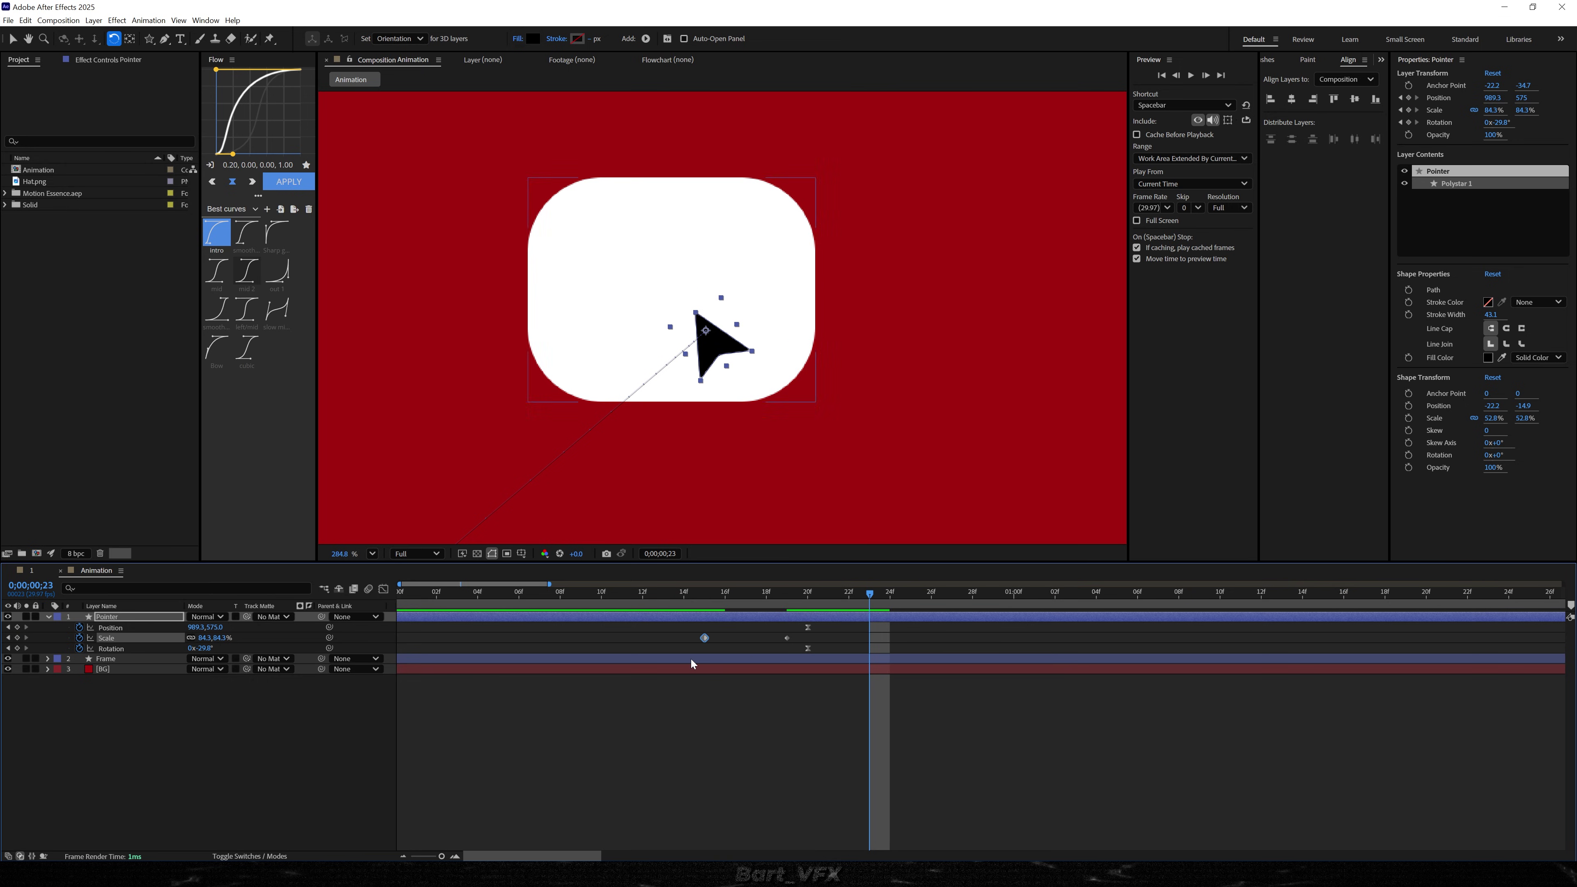
key("ctrl+v")
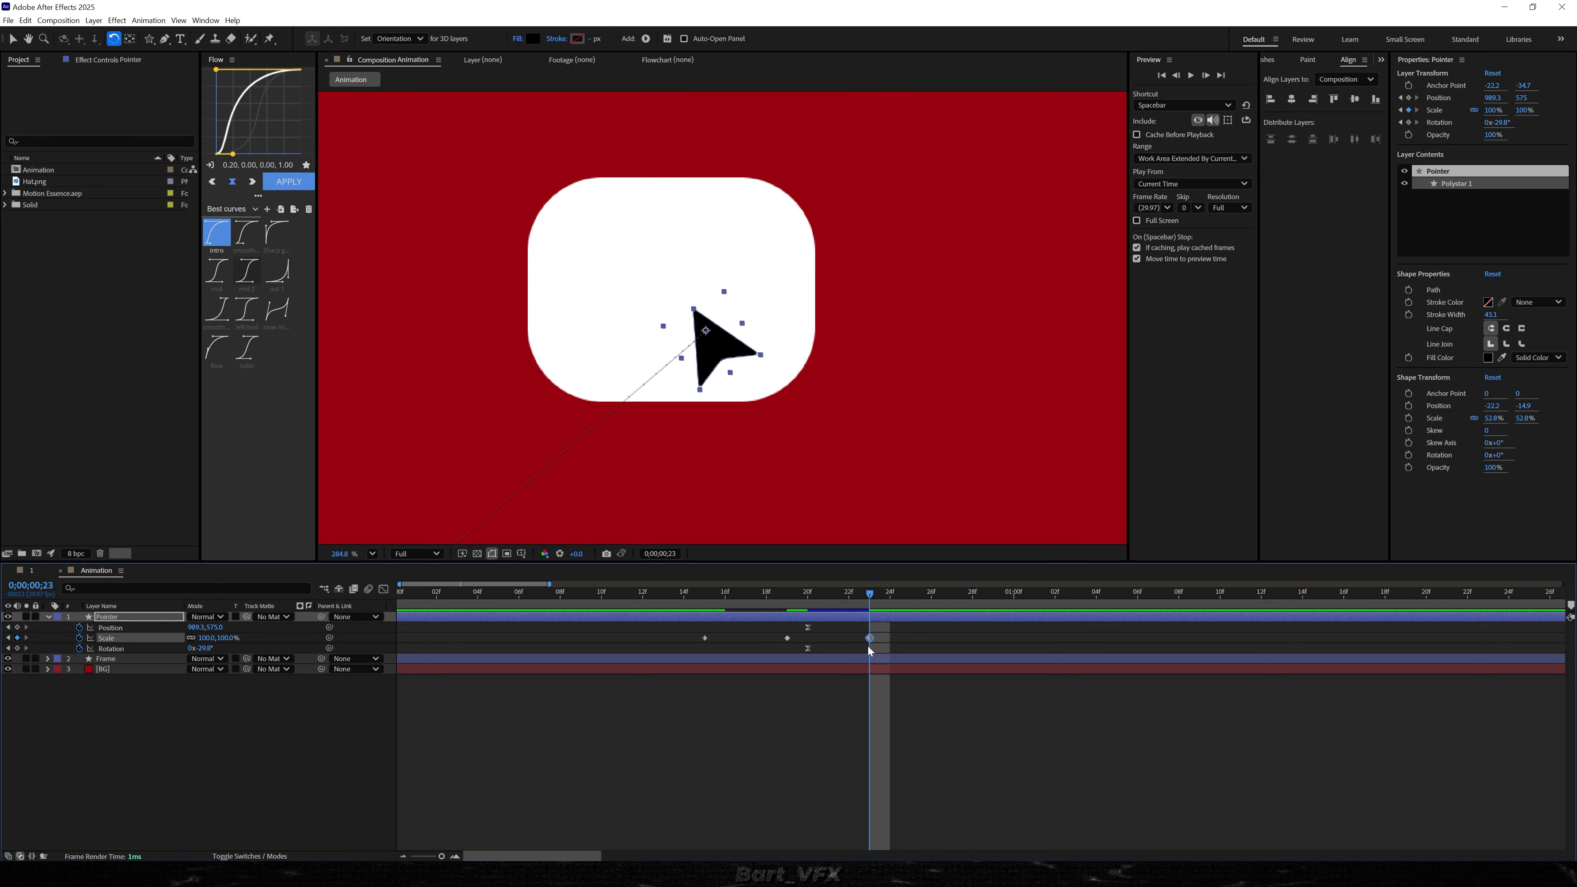
- Play back the Pointer's click animation several times to check its timing
left_click(878, 720)
left_click(565, 596)
key("space")
key("space")
key("space")
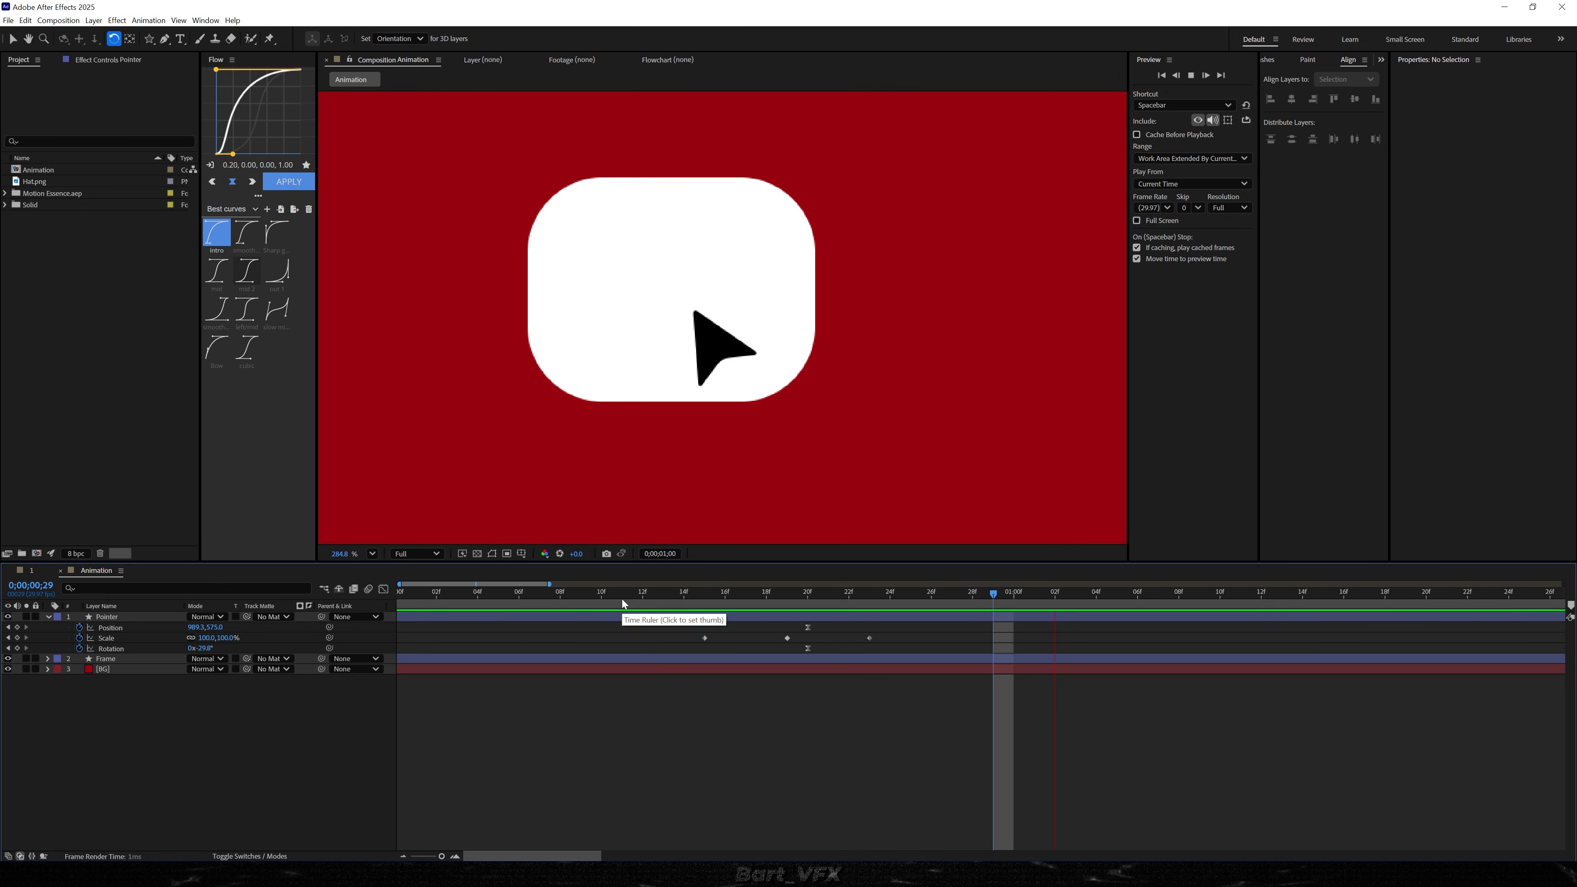
left_click(564, 597)
key("space")
key("space")
scroll(583, 627, "down", 3)
left_click_drag(488, 599, 465, 598)
key("space")
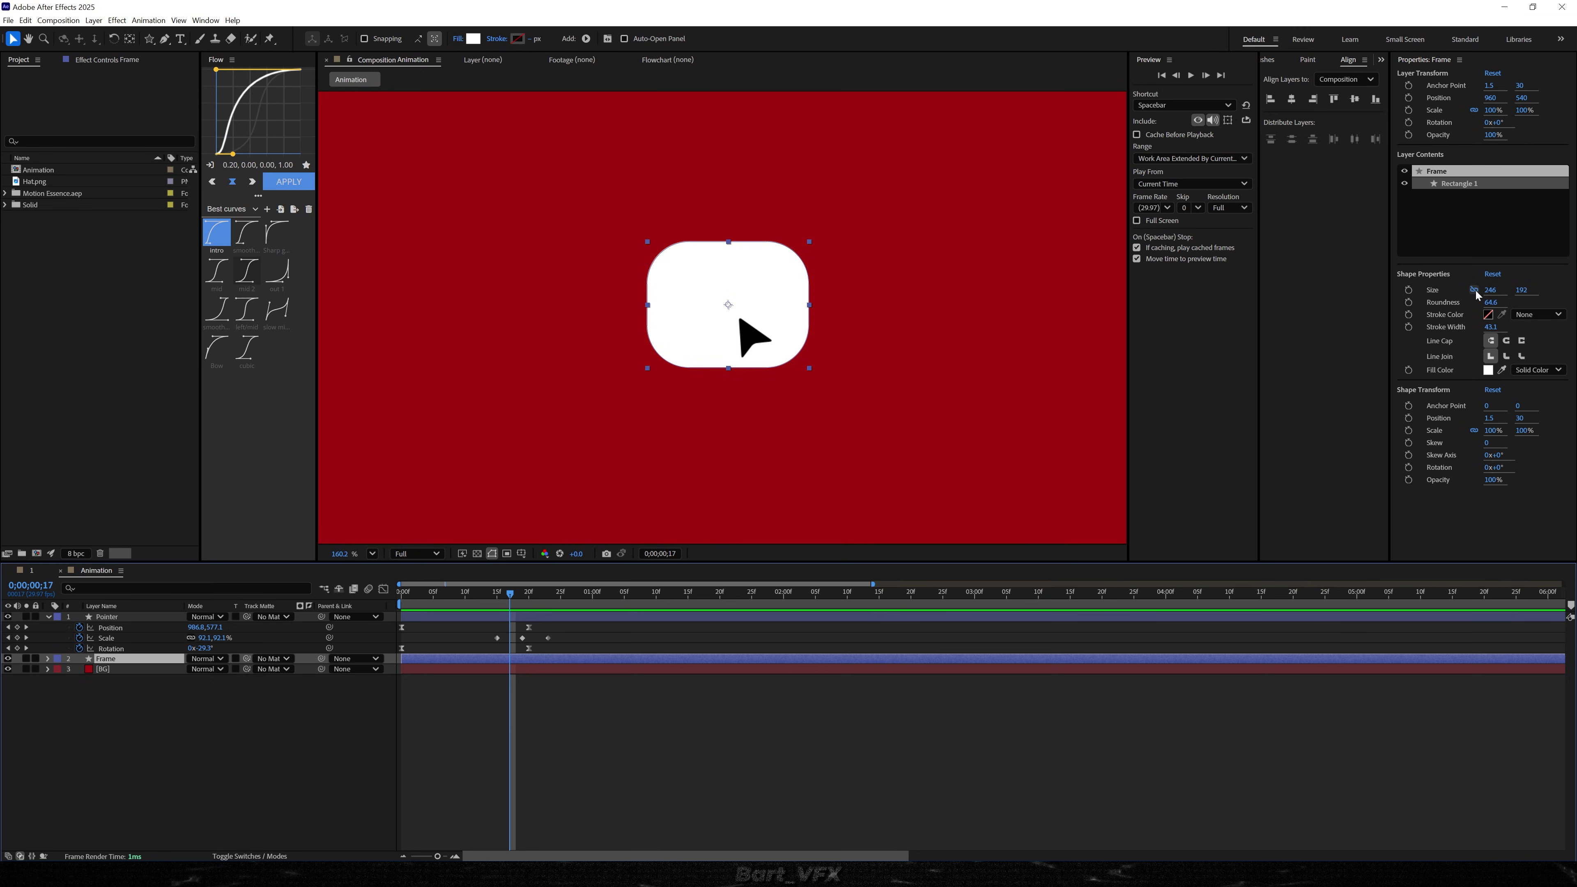
- Keyframe the Frame rectangle's Size at 0;00;00;17 and widen it into a long bar at frame 23
left_click(1408, 289)
left_click_drag(509, 593, 543, 596)
left_click_drag(206, 671, 440, 671)
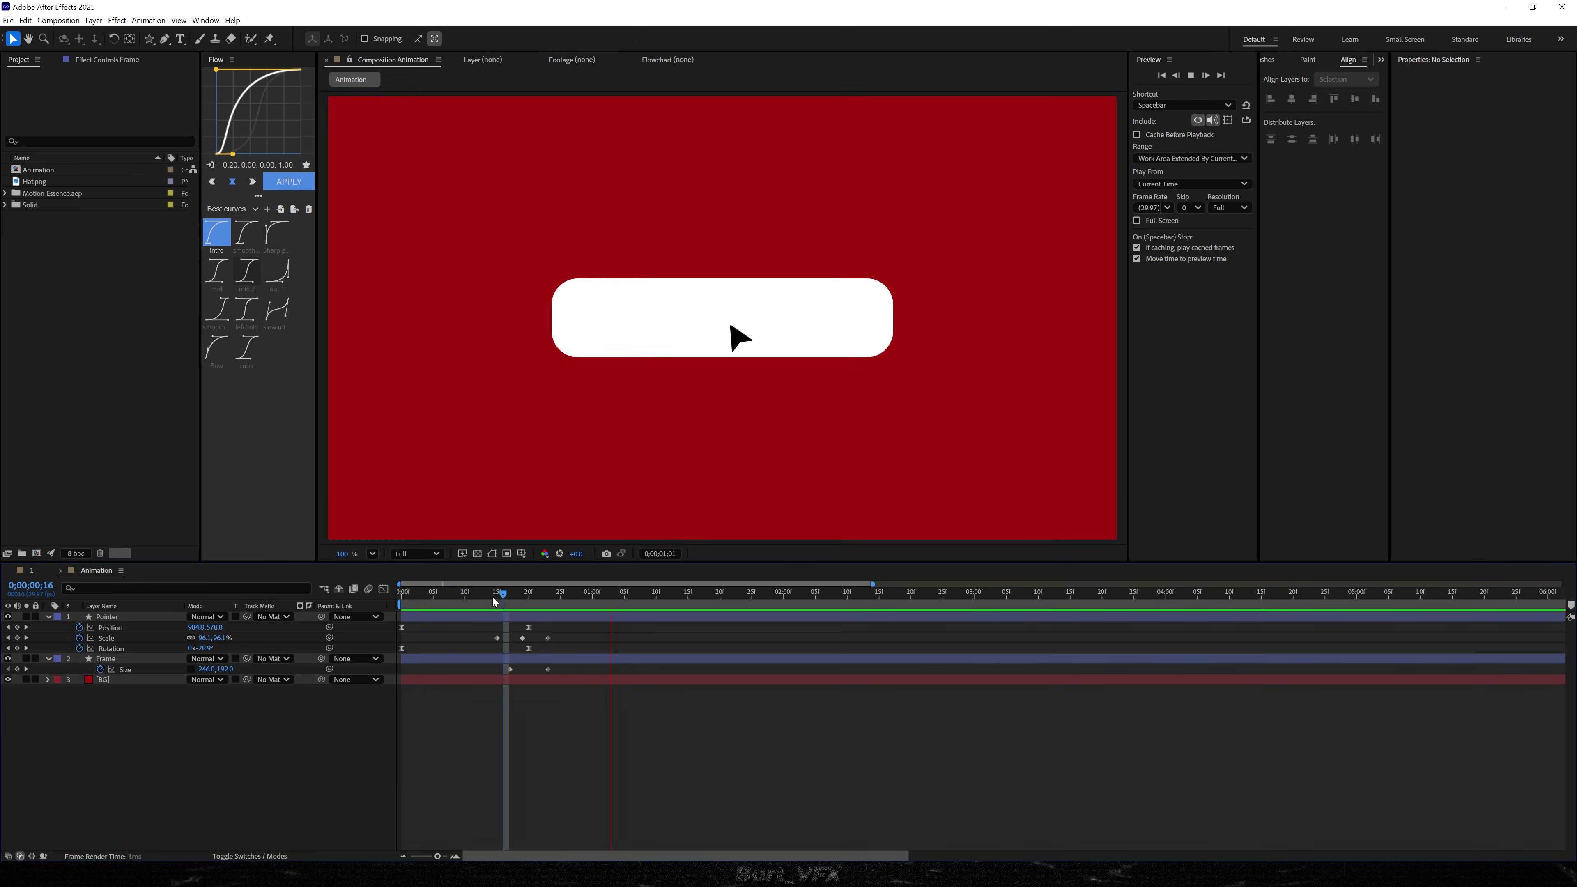
- Shift the Frame's two Size keyframes two frames later, to frames 19 and 25, and play back the expansion
left_click_drag(496, 600, 491, 606)
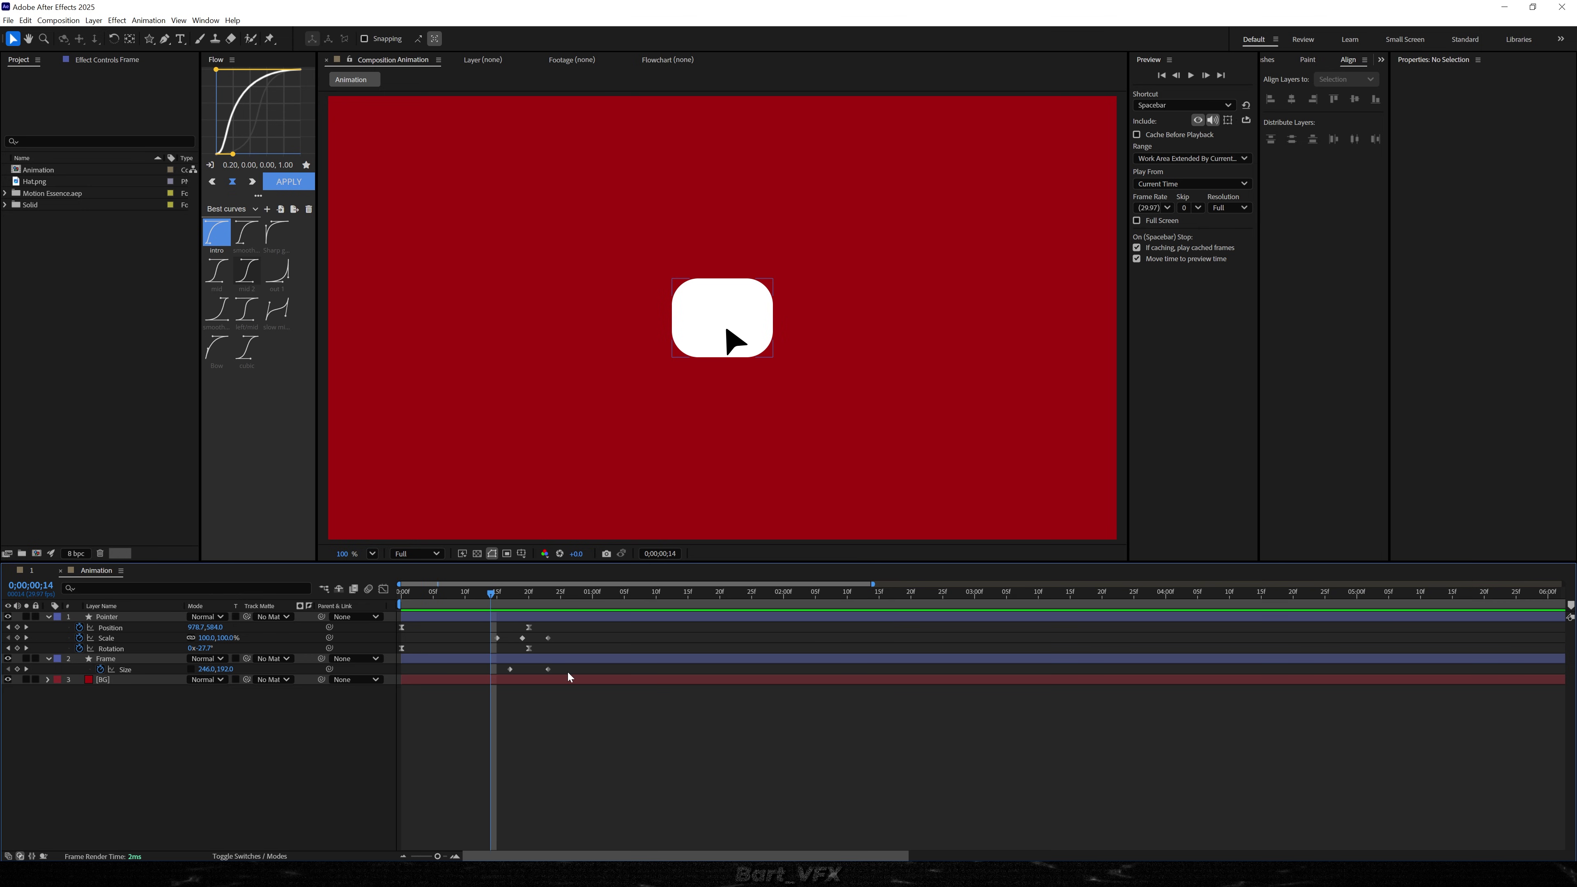
left_click(515, 671)
left_click_drag(511, 673, 523, 673)
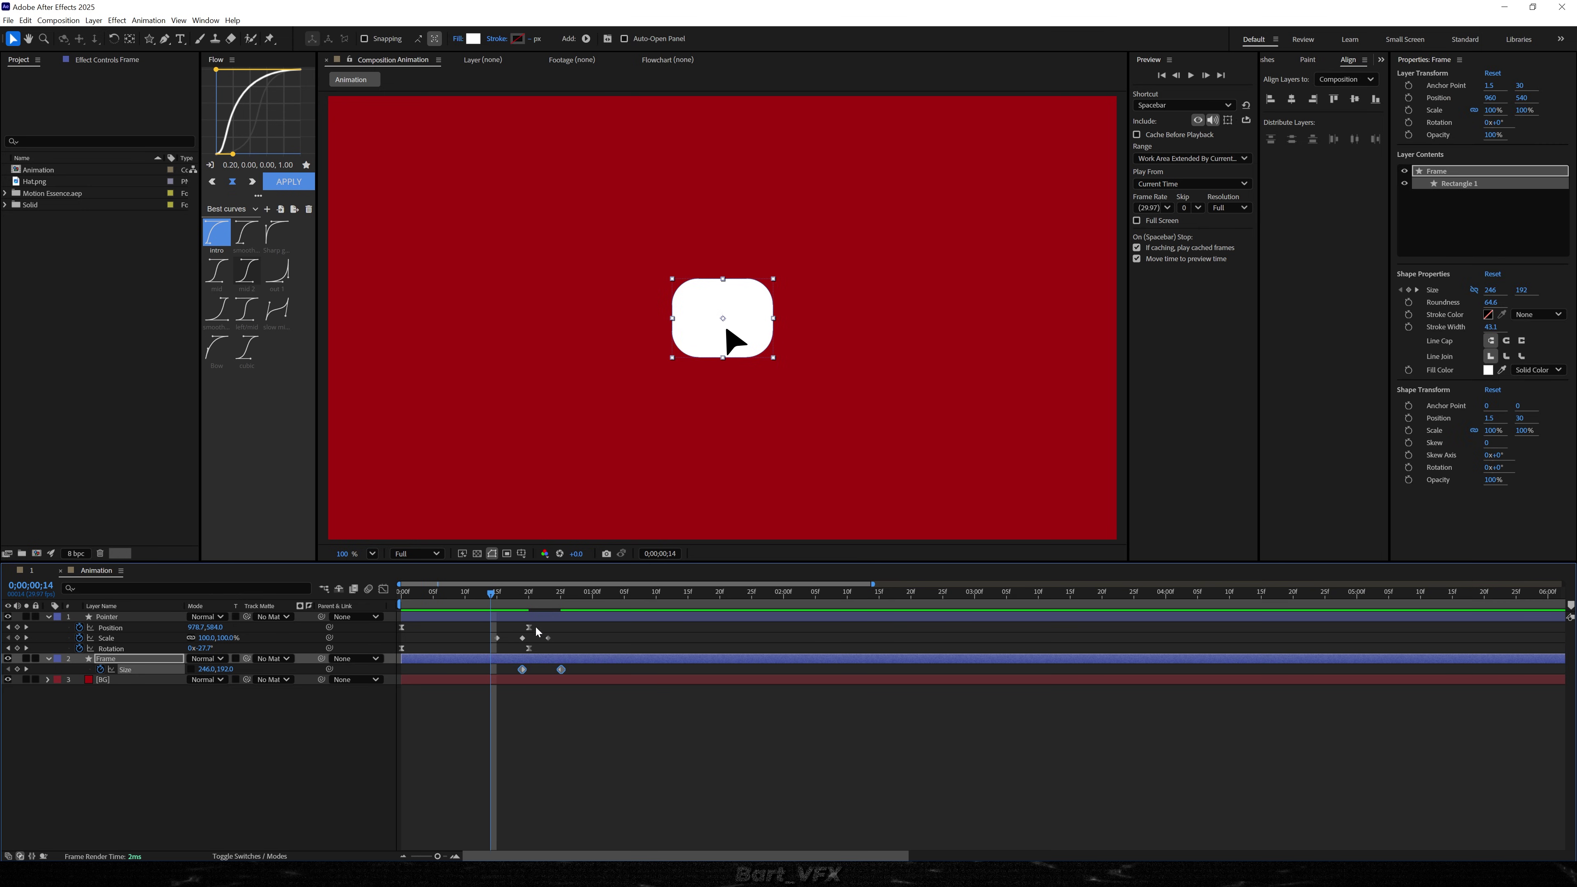
key("space")
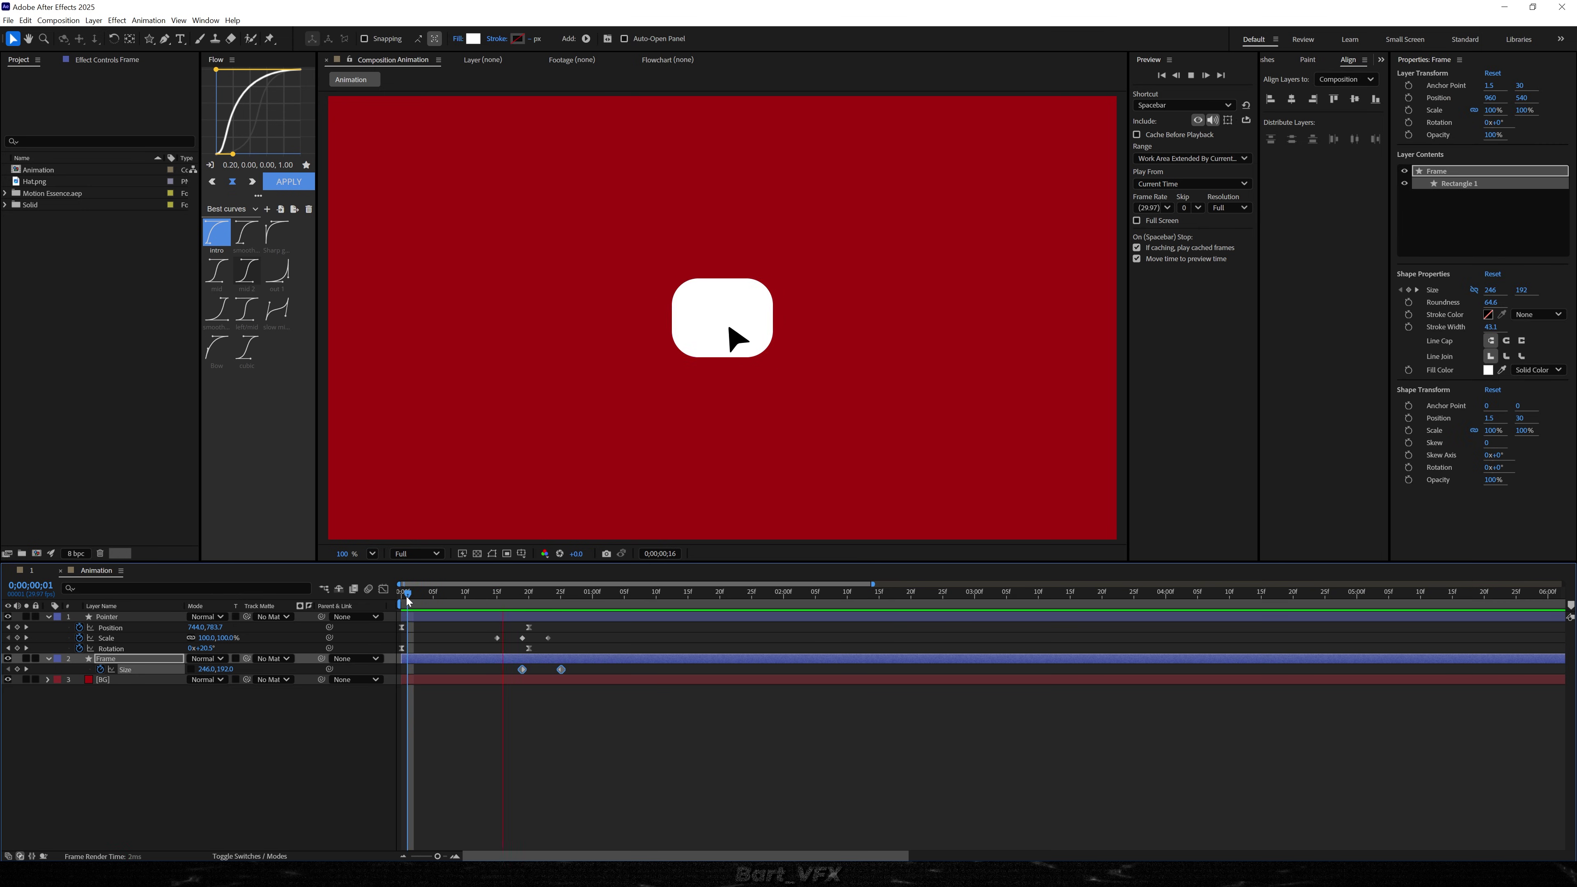
left_click(460, 598)
key("space")
left_click(535, 596)
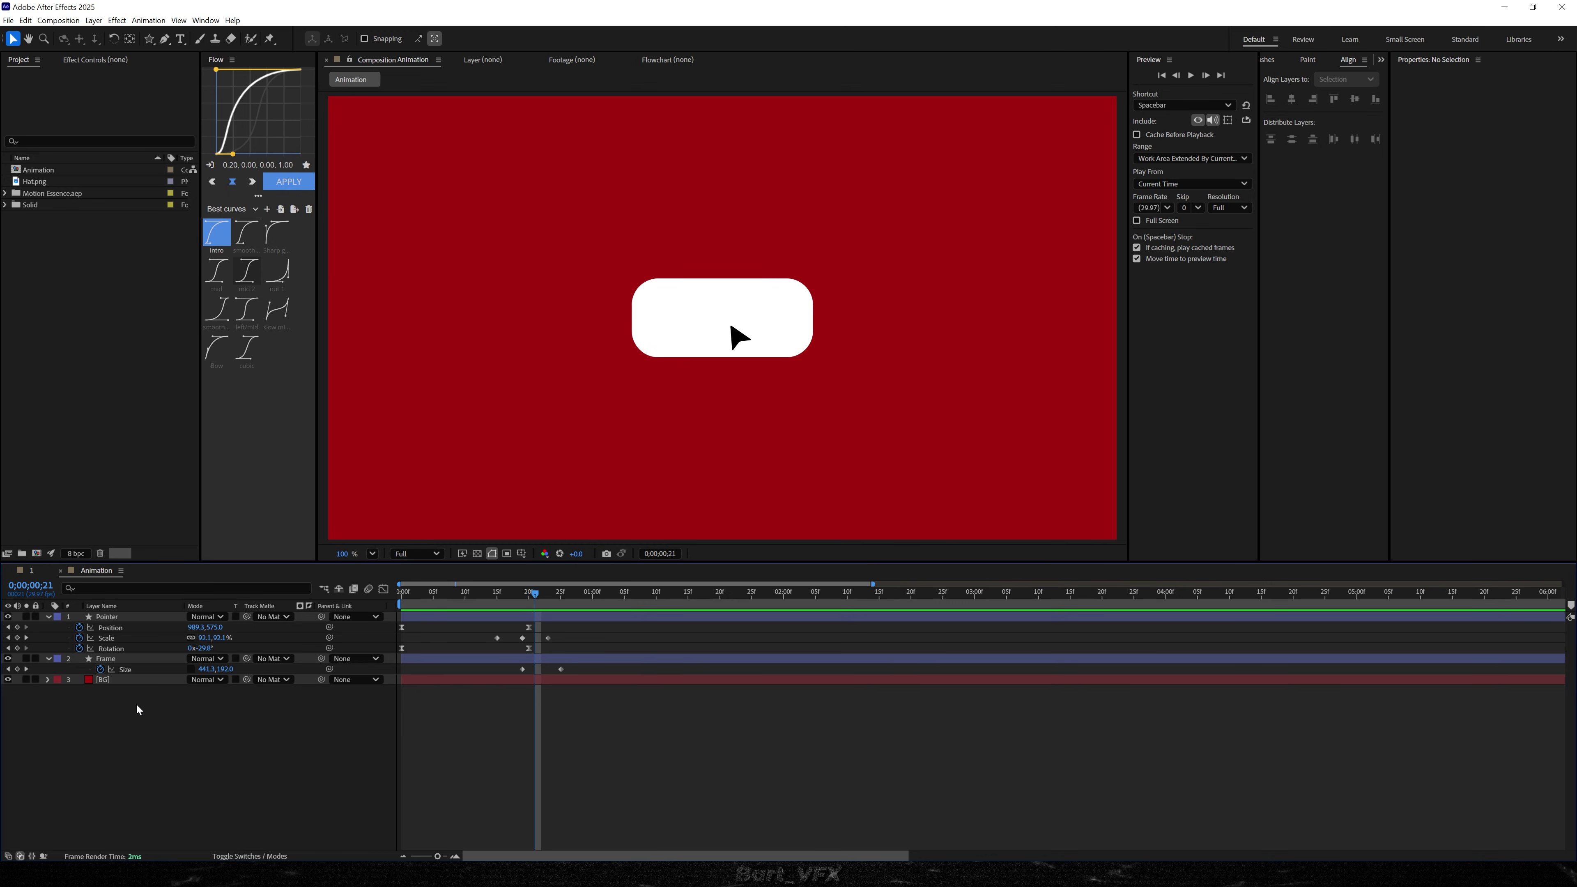
- Paste the prepared numKeys-based expression onto the Frame's Size property and move its last Size keyframe to frame 23
left_click(100, 670, "alt")
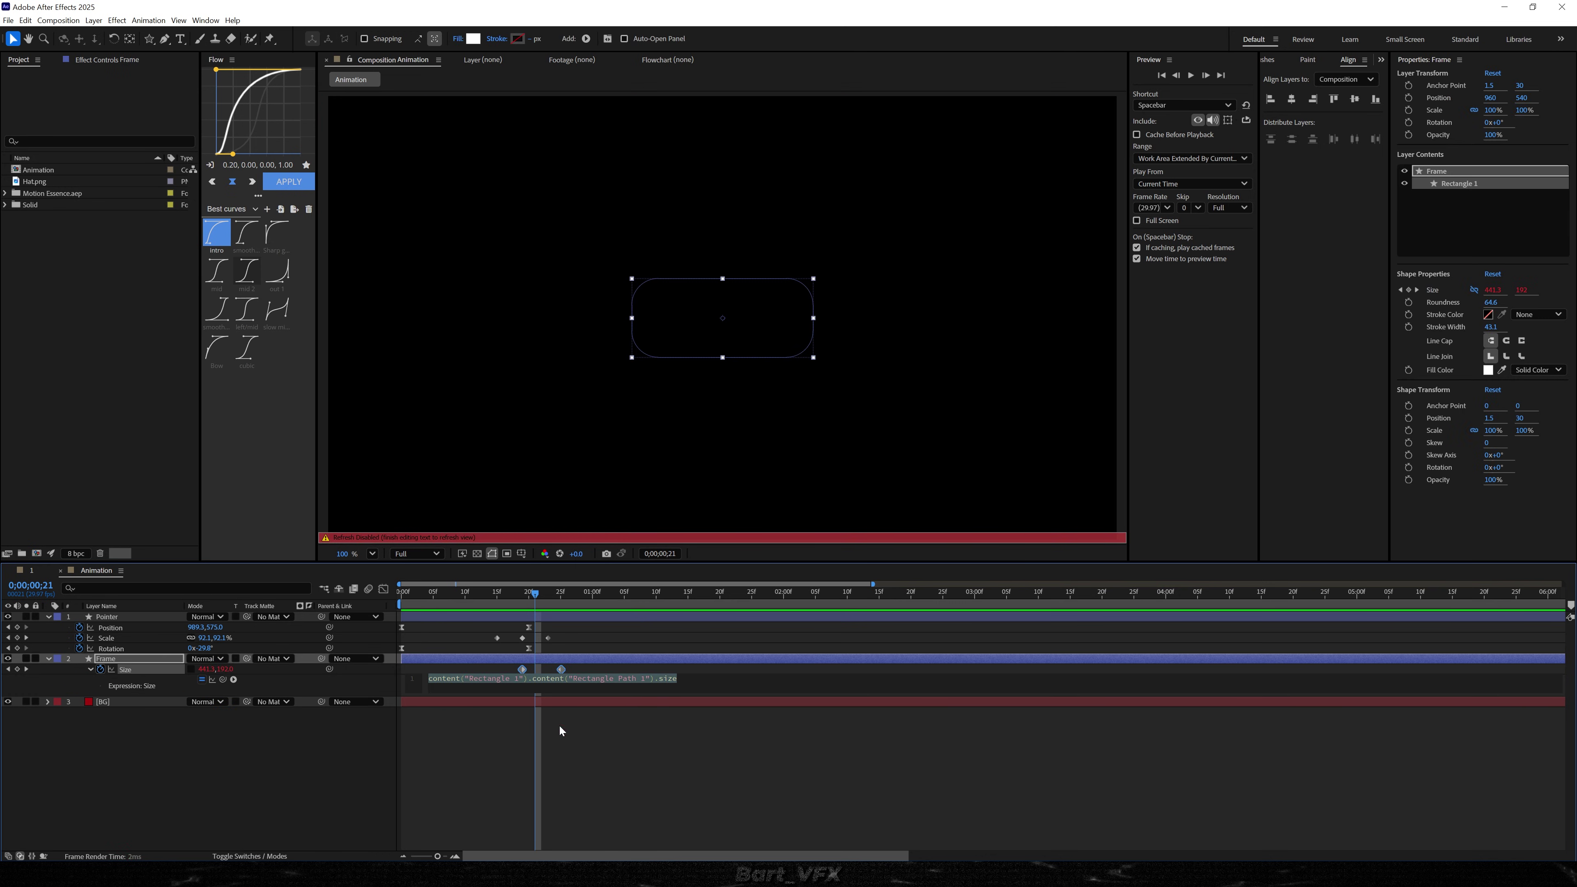
key("ctrl+v")
left_click(595, 740)
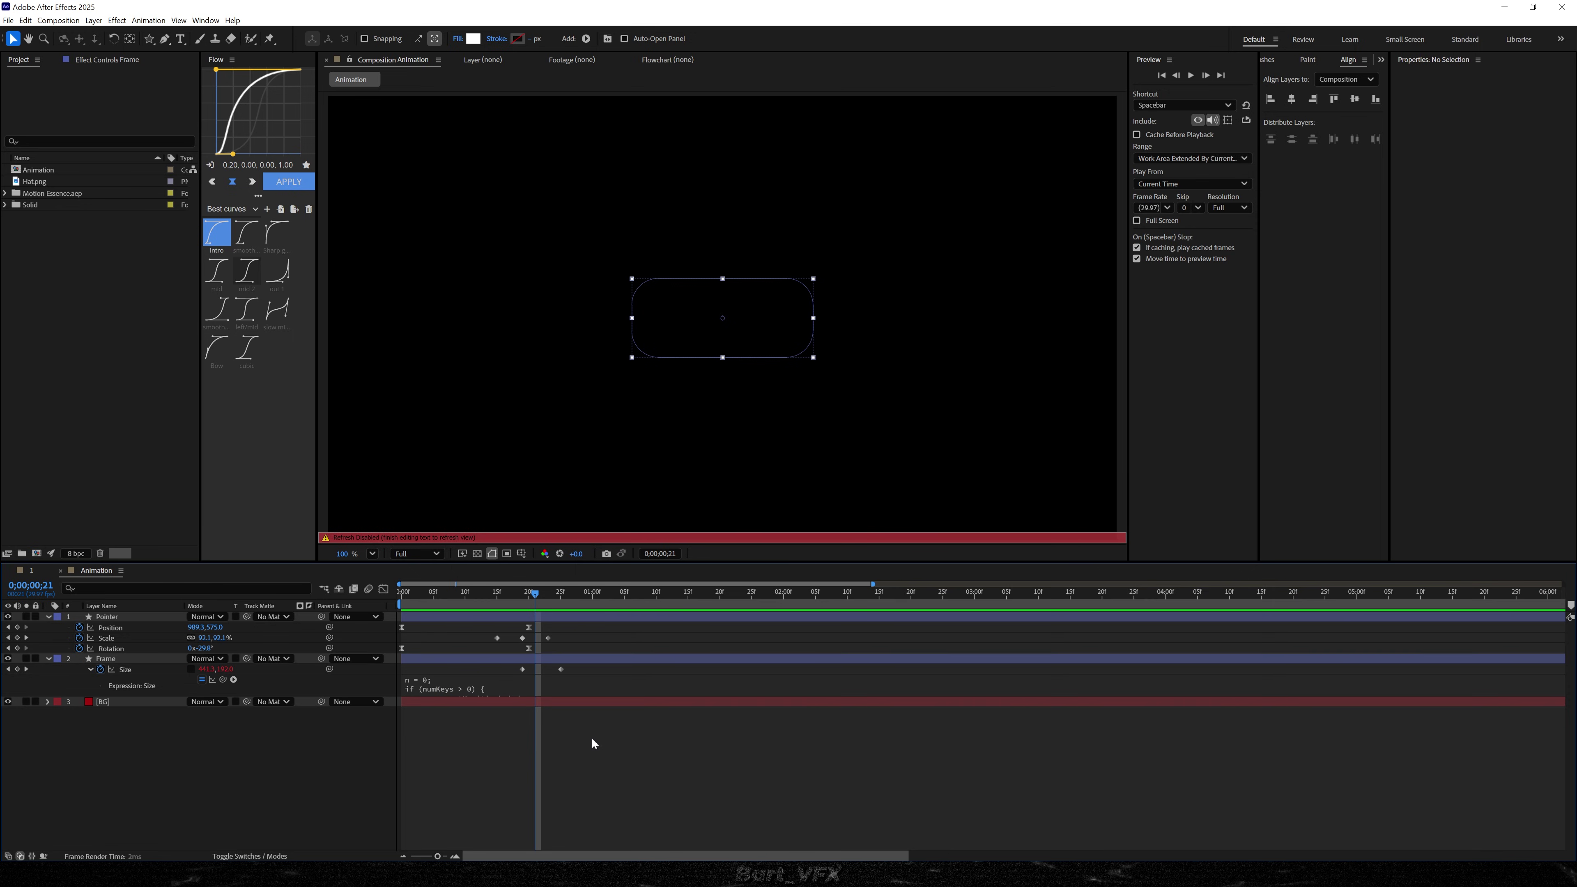
key("space")
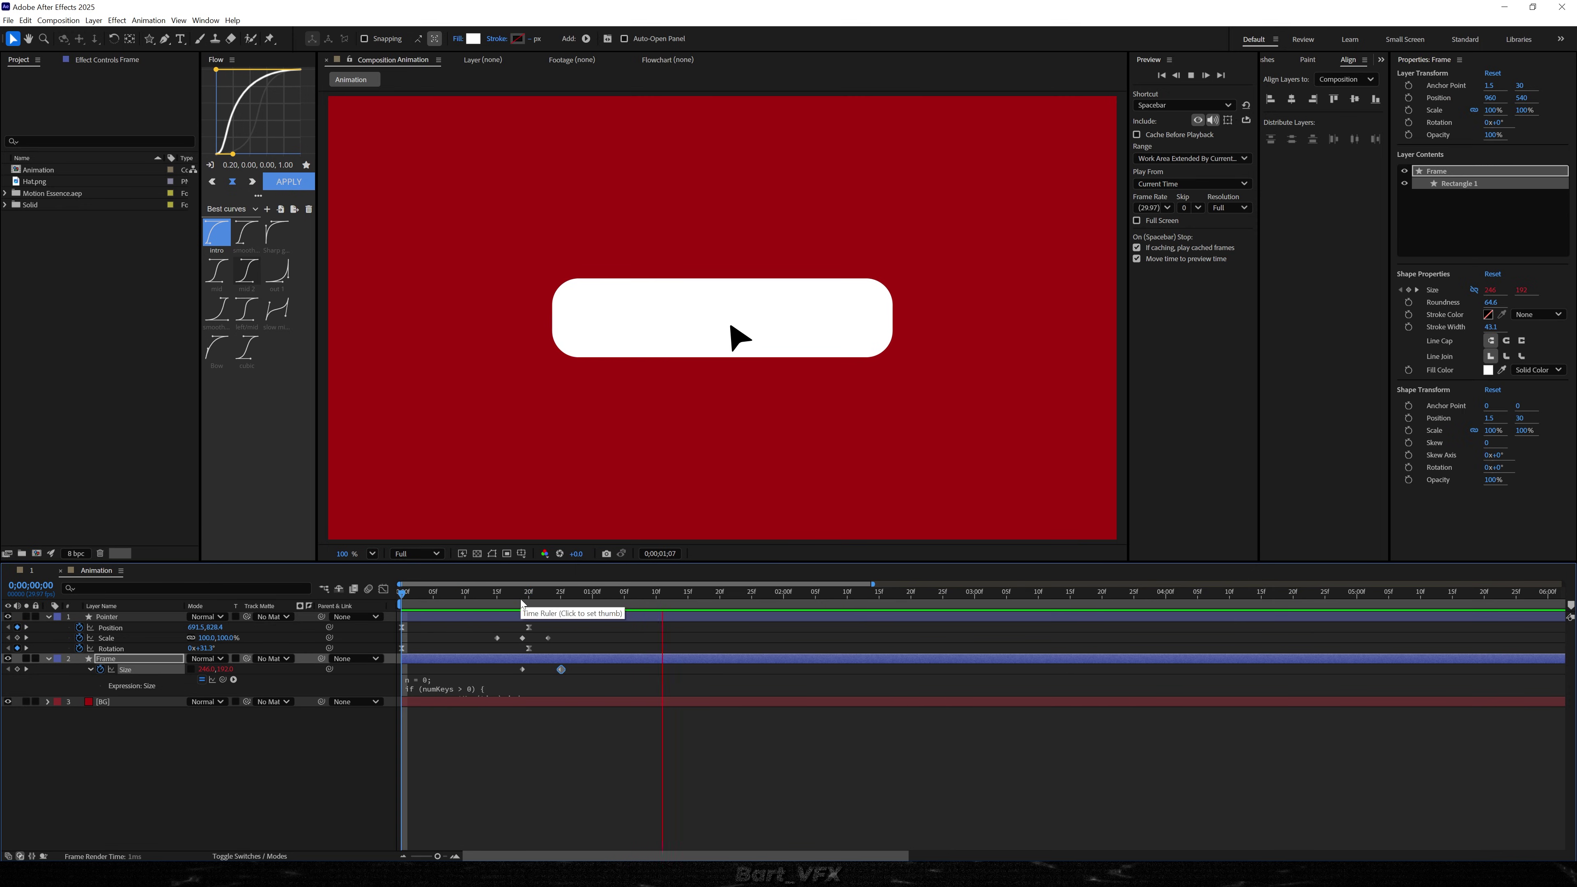
left_click_drag(527, 598, 522, 597)
left_click_drag(561, 670, 549, 673)
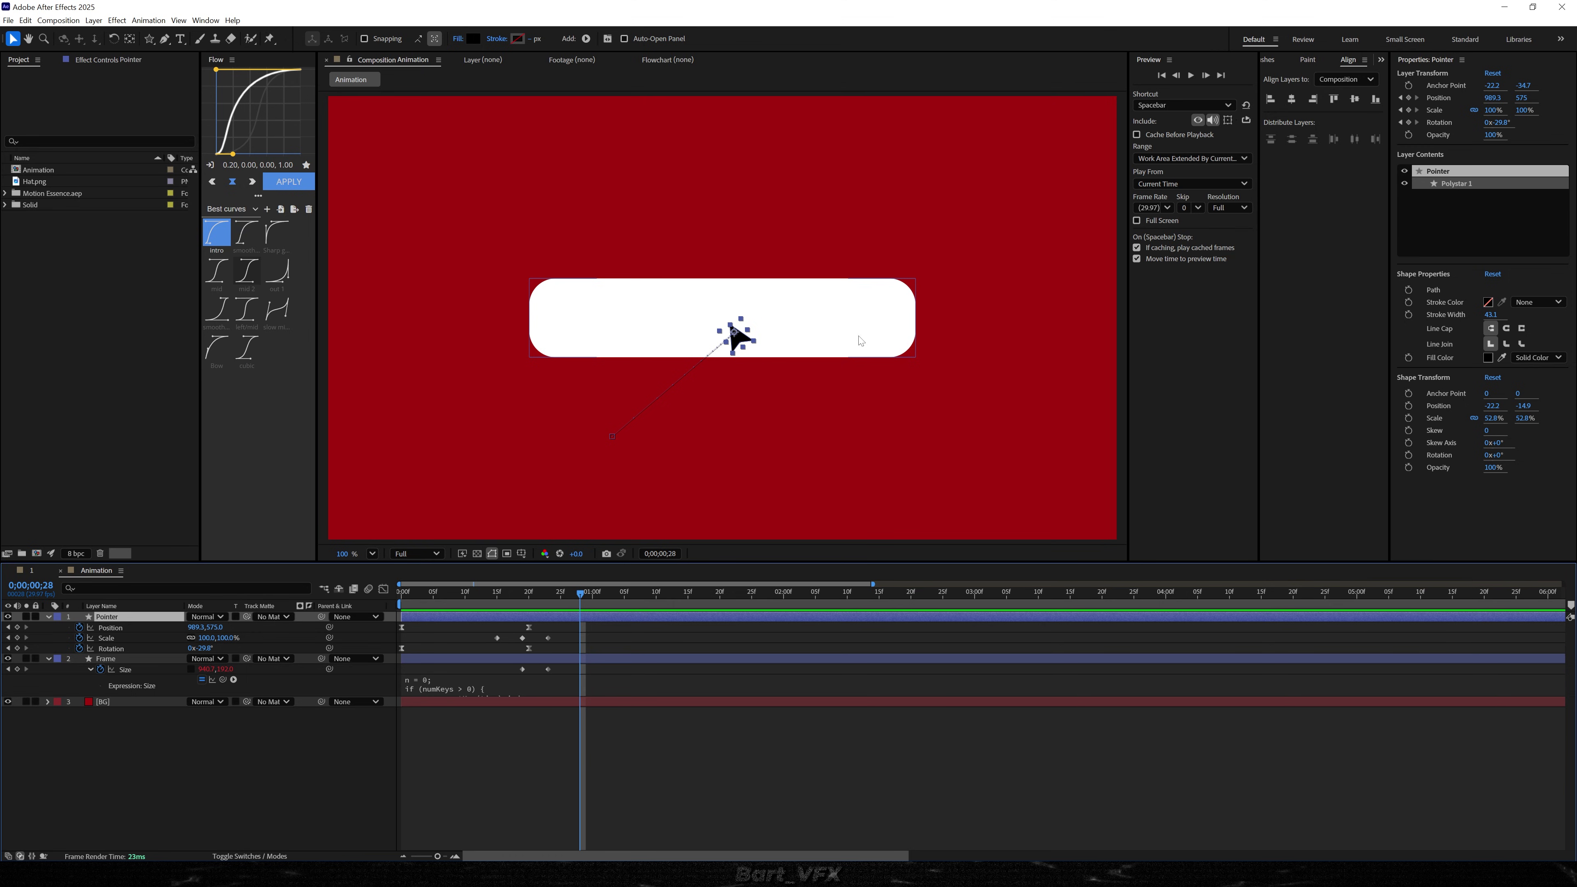
- Keyframe the Pointer near the bar's right end at Position 1265.3, 561 and Rotation -114.8°, placing both keyframes at 0;00;01;03
mouse_move(567, 589)
left_mouse_down()
mouse_move(594, 591)
mouse_move(588, 602)
left_mouse_up()
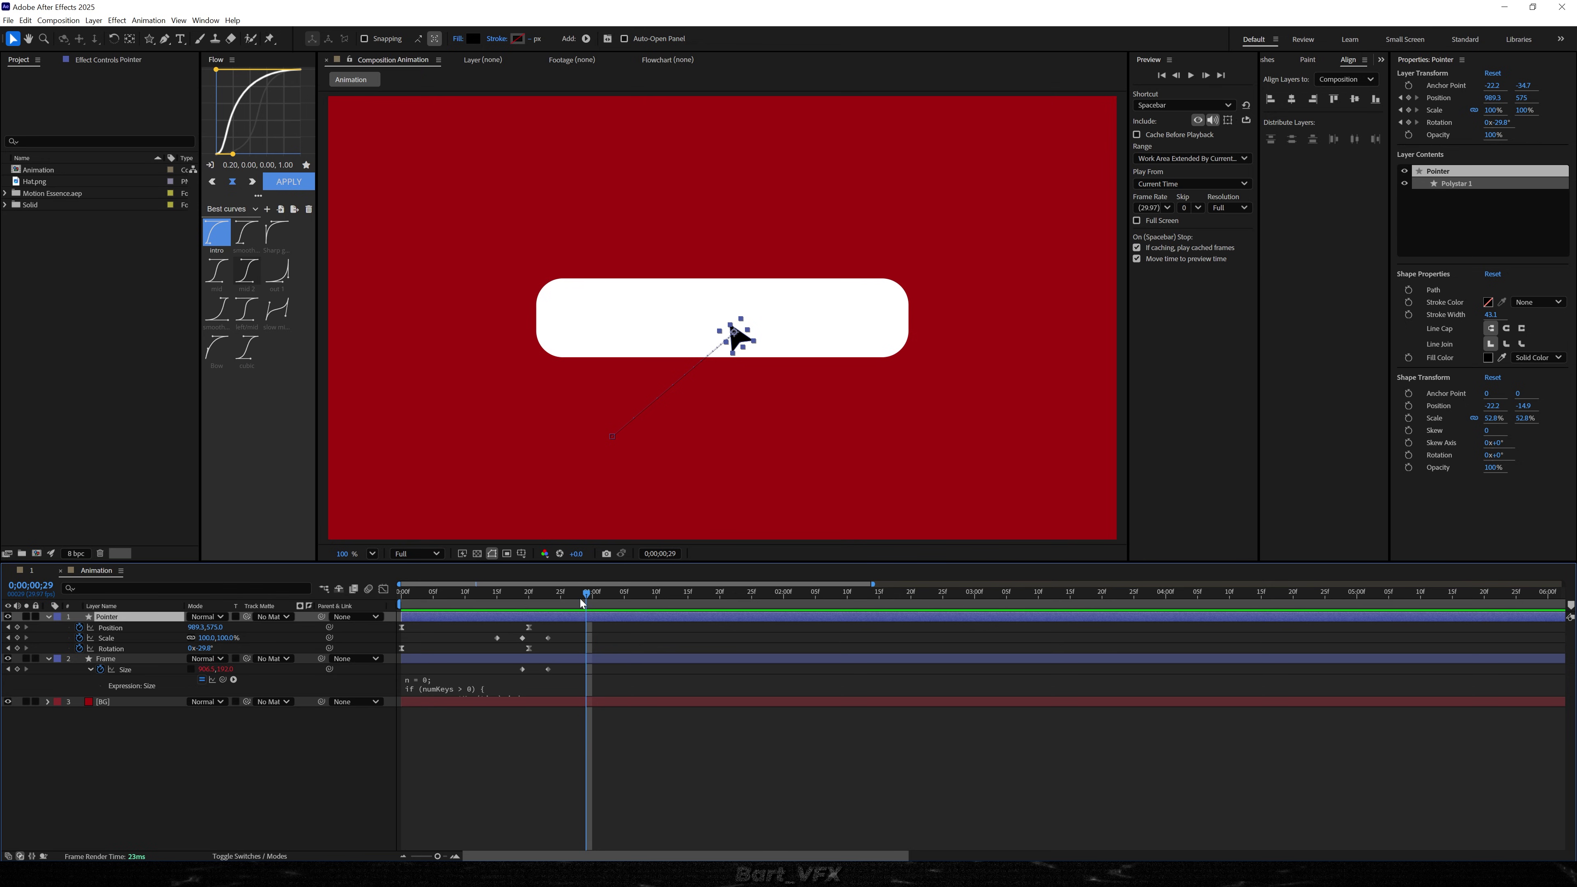
left_click_drag(194, 632, 369, 640)
left_click_drag(215, 632, 163, 665)
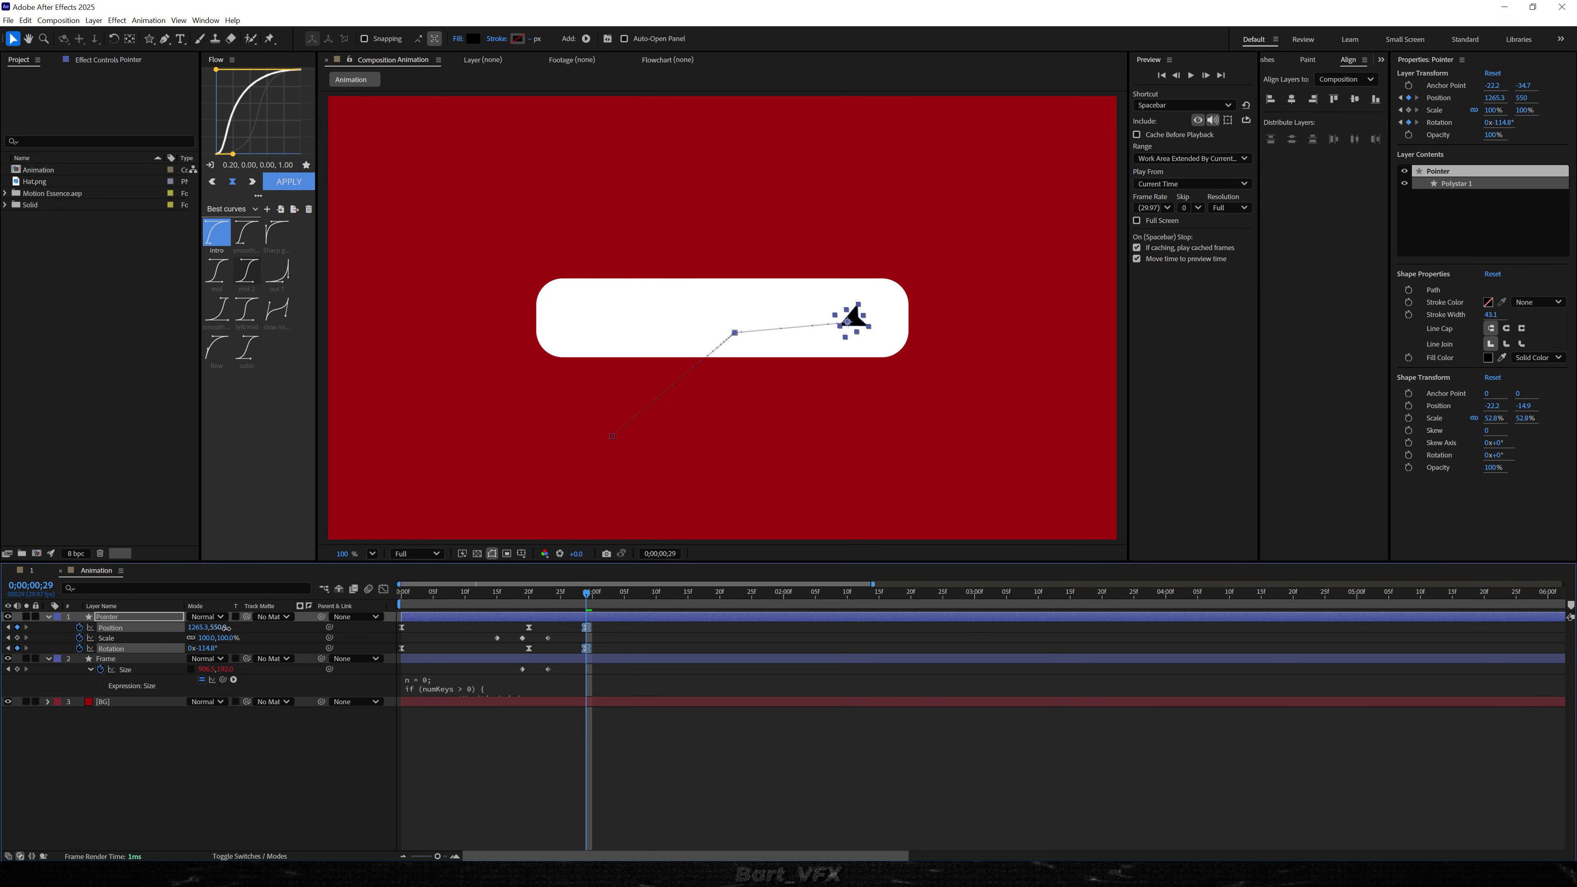
left_click_drag(586, 594, 612, 632)
key("space")
key("space")
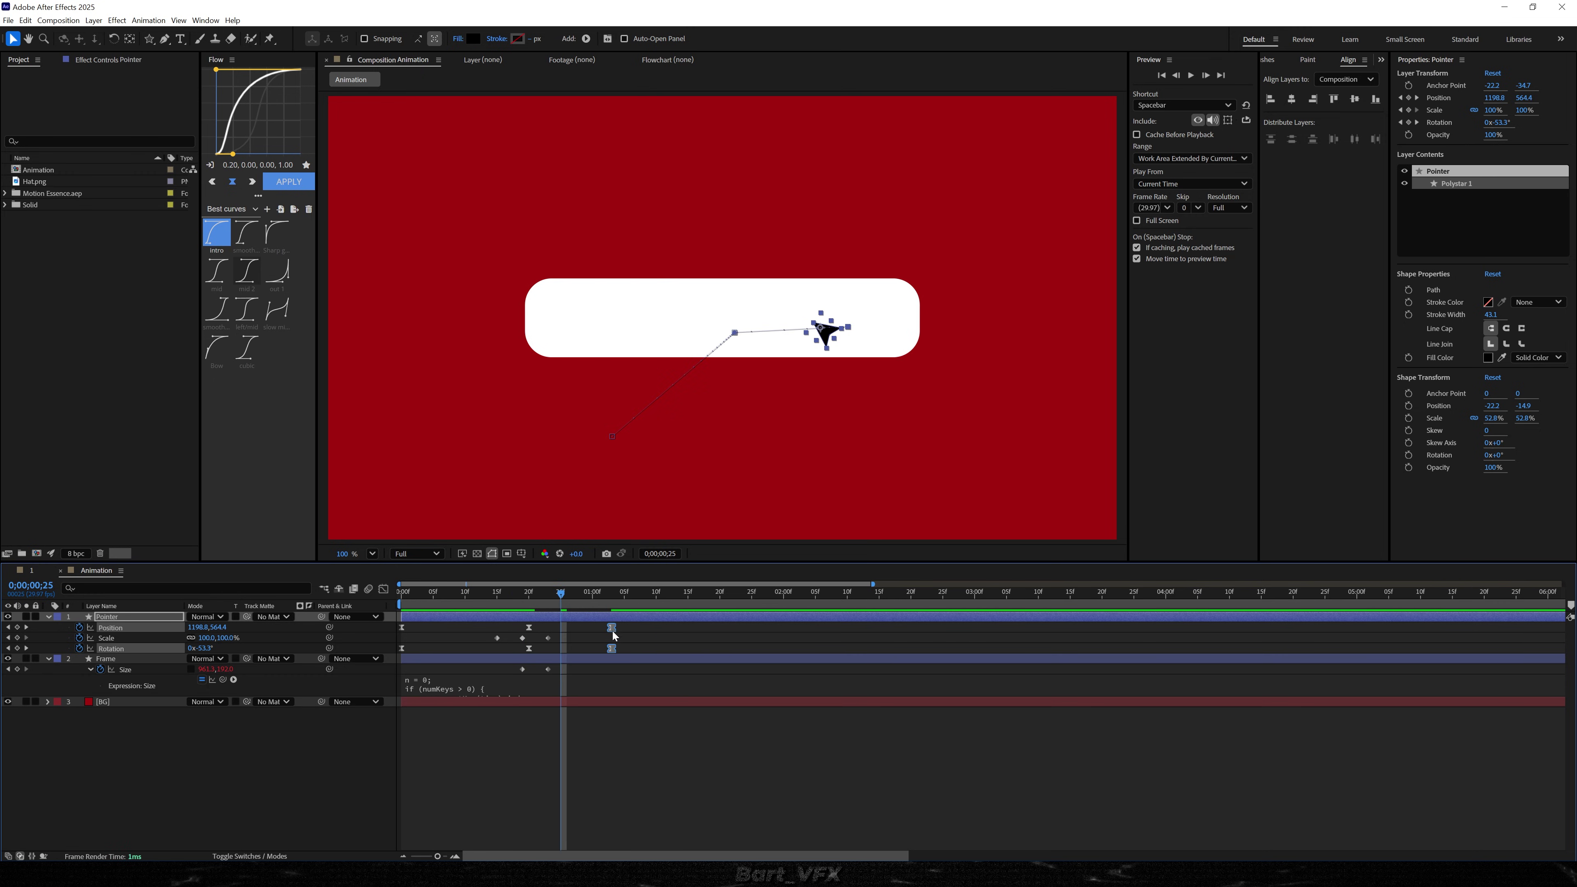
- Apply the mid 2 easing curve to the Pointer's second Position and Rotation move and adjust the speed handles so it peaks earlier
key("shift+F3")
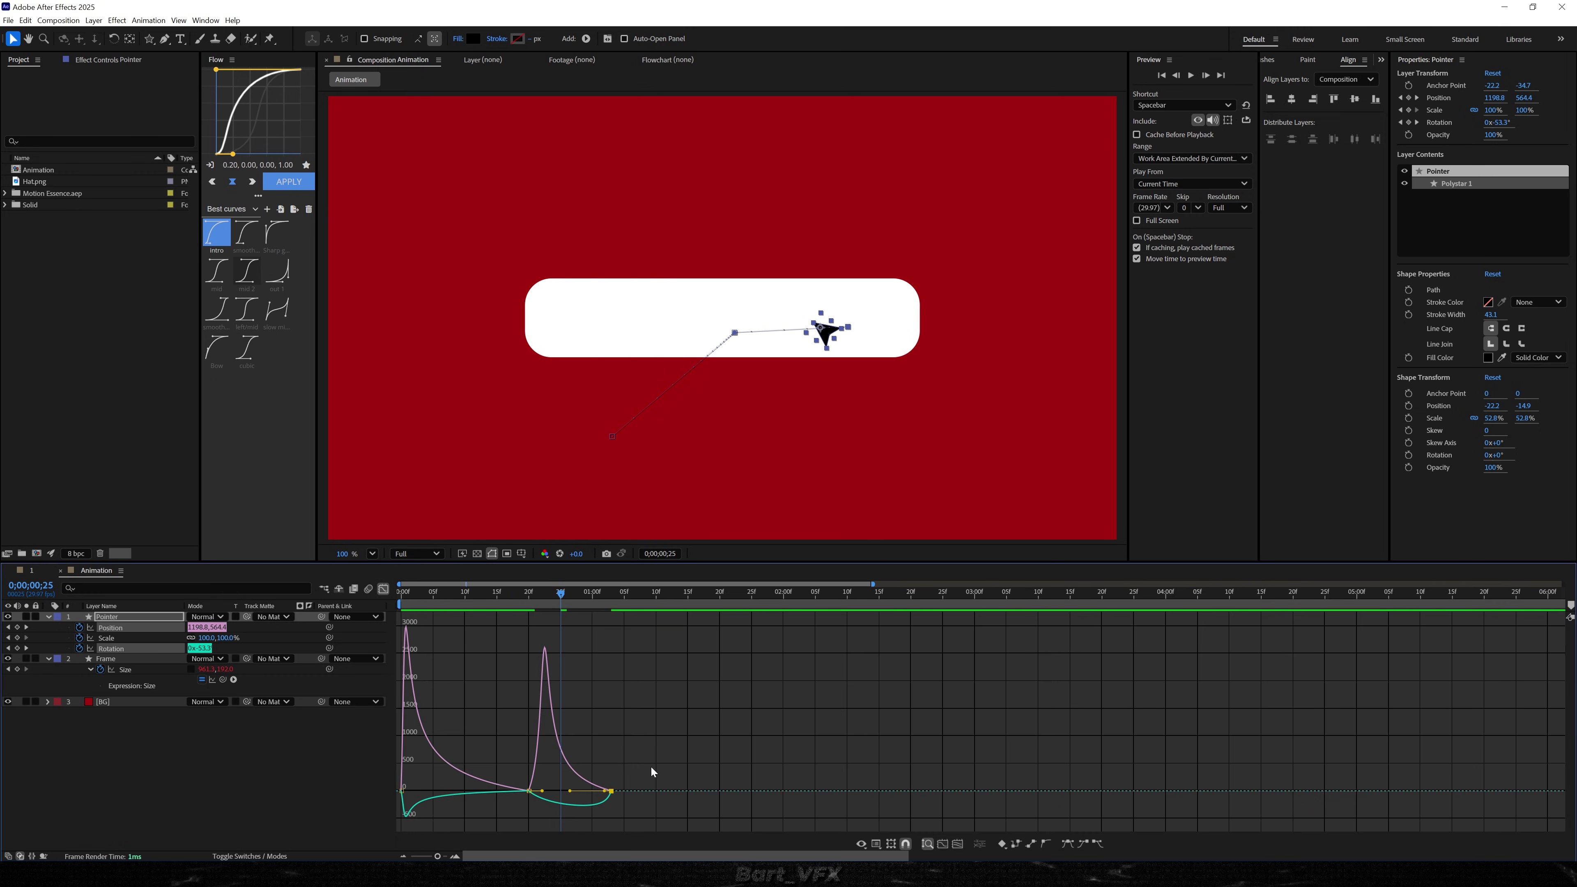
left_click_drag(653, 772, 525, 808)
left_click(289, 182)
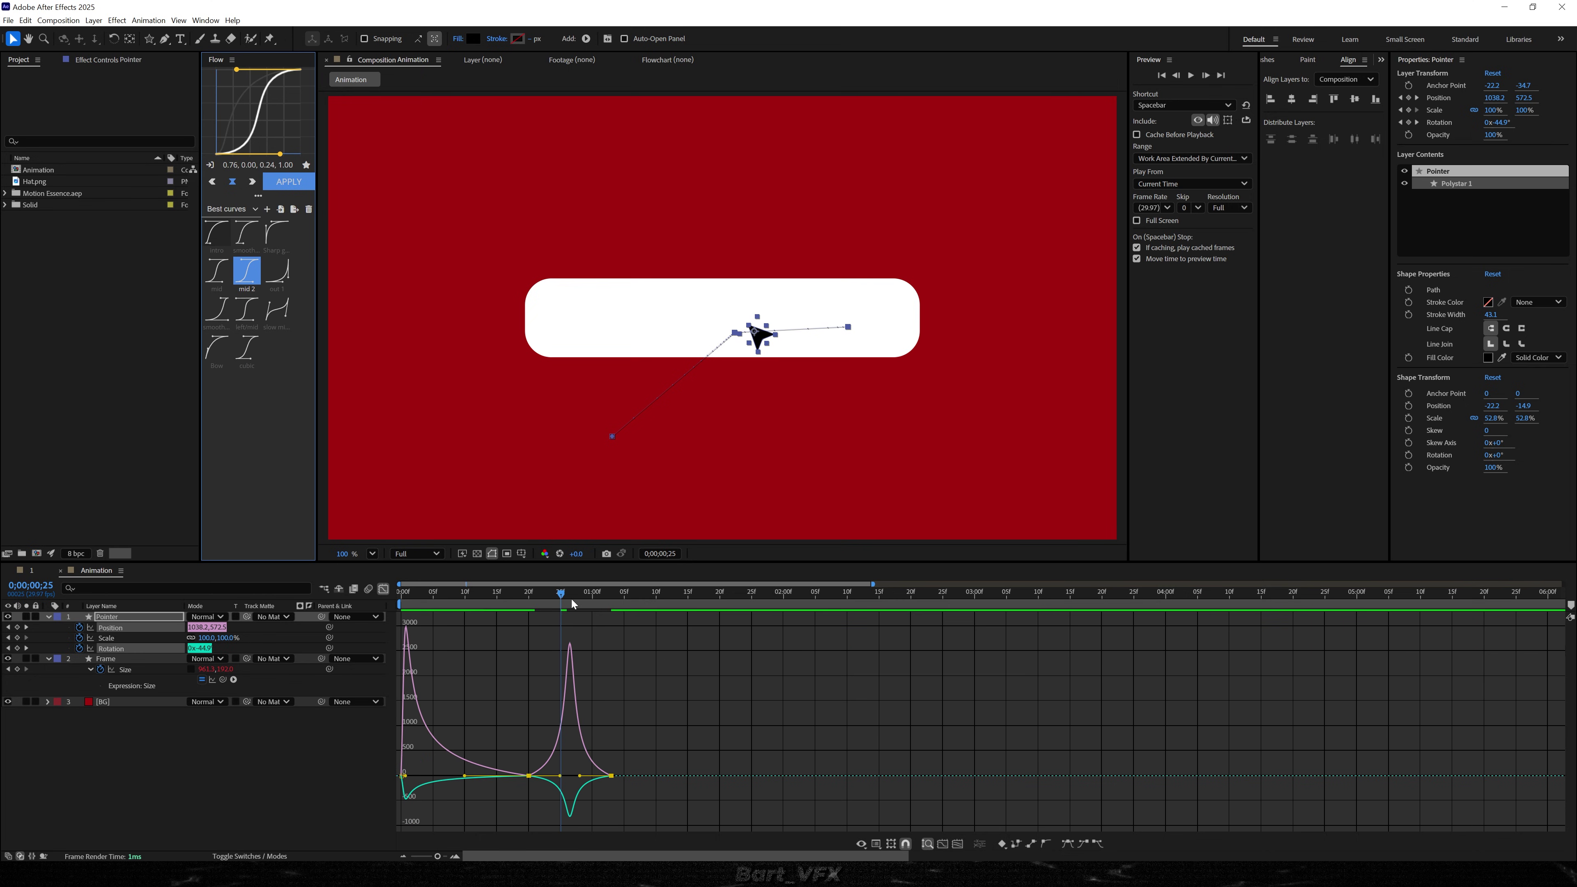
key("space")
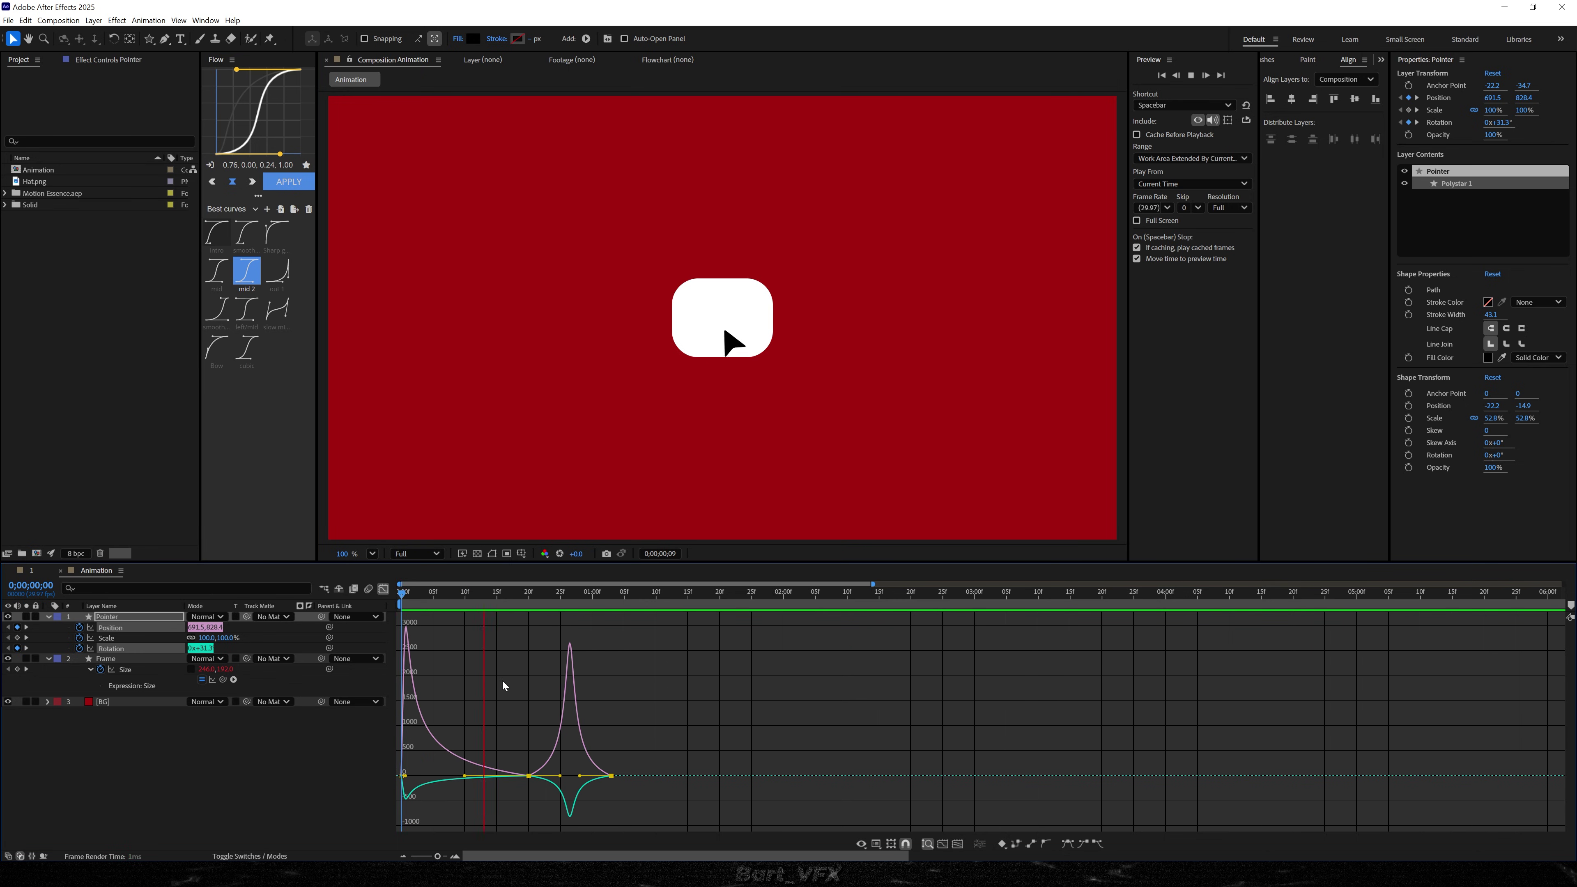
left_click_drag(560, 776, 551, 777)
left_click_drag(670, 739, 576, 813)
left_click_drag(578, 786, 570, 785)
left_click_drag(579, 591, 597, 590)
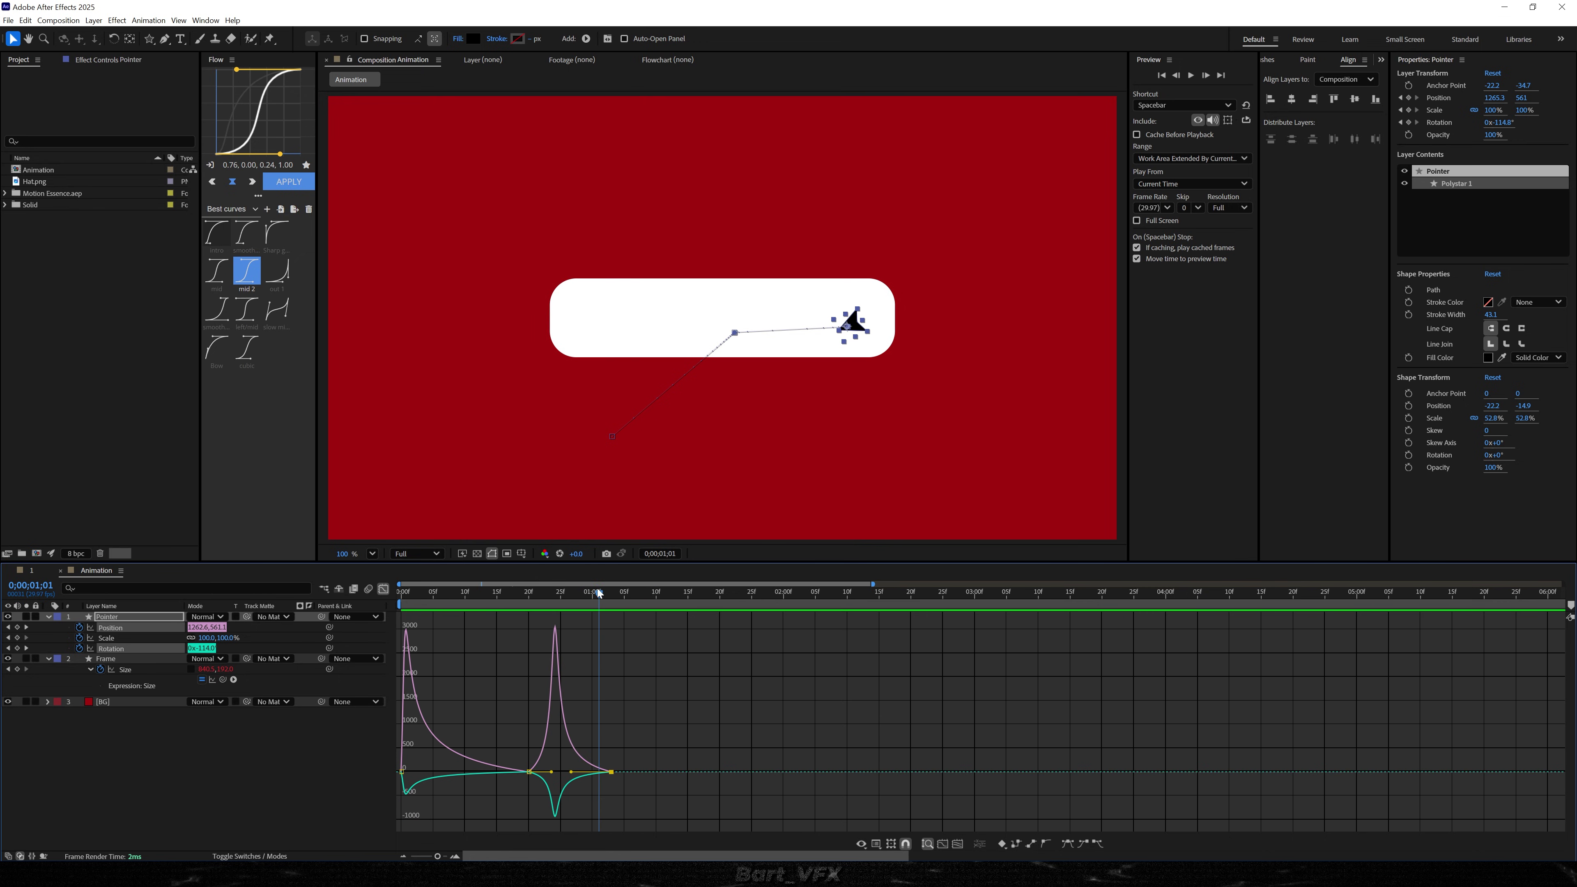
left_click(383, 589)
- Create a null object and name it Pointer Controller 1
right_click(148, 732)
mouse_move(248, 597)
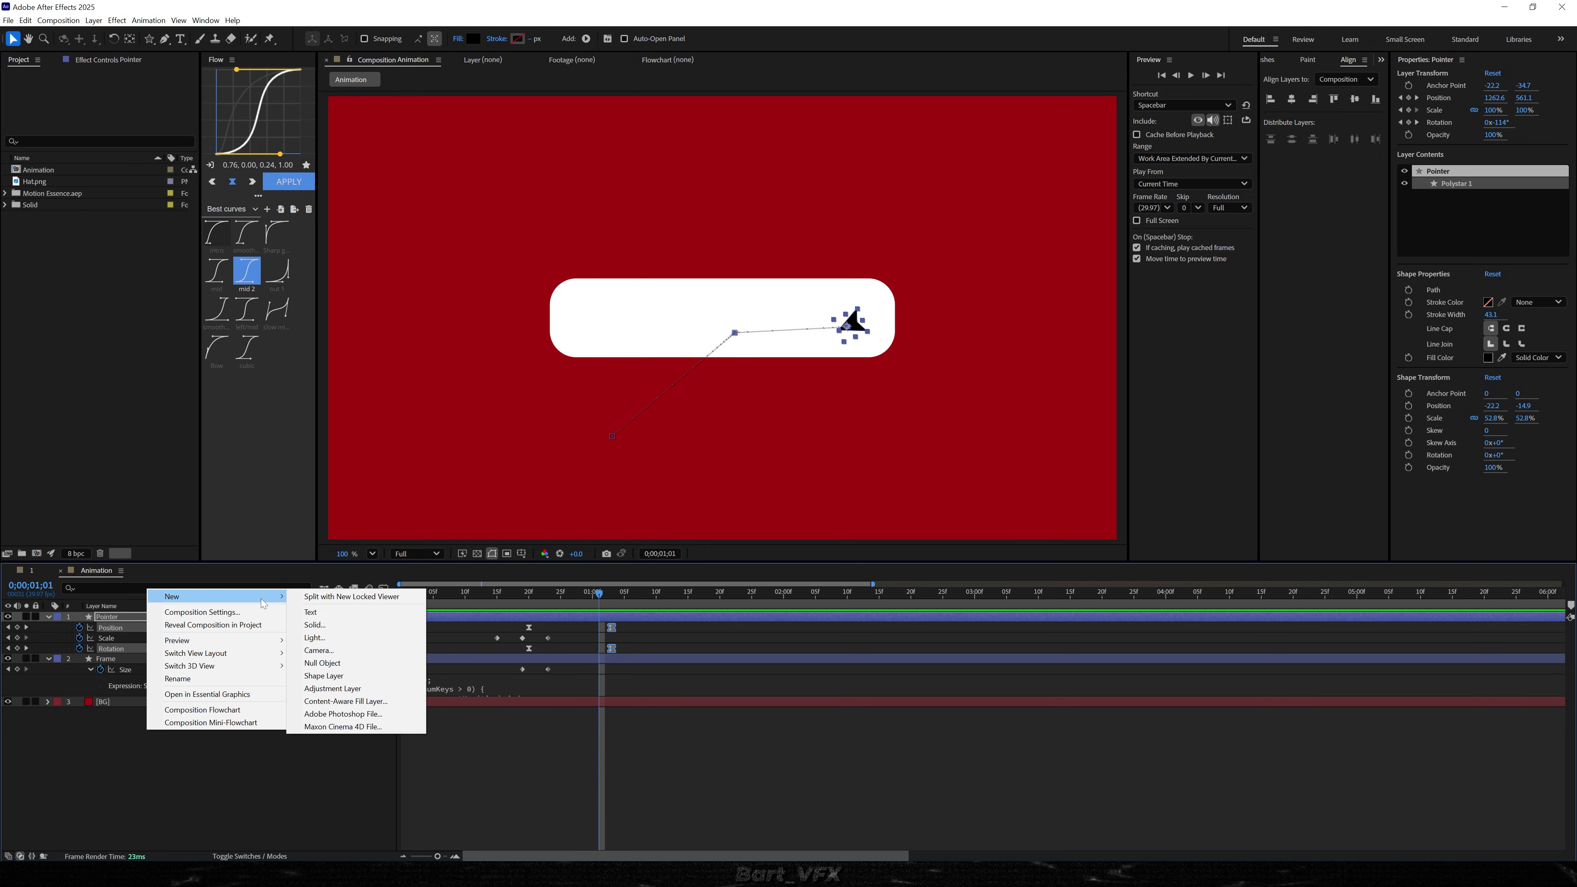
left_click(336, 663)
key("Return")
type("Pont")
key("BackSpace")
key("BackSpace")
type("inter Controller 1")
key("Return")
- Snap the null to the Pointer's position and rotation by temporary parenting, and parent the Pointer to Pointer Controller 1
left_click_drag(597, 625, 623, 593)
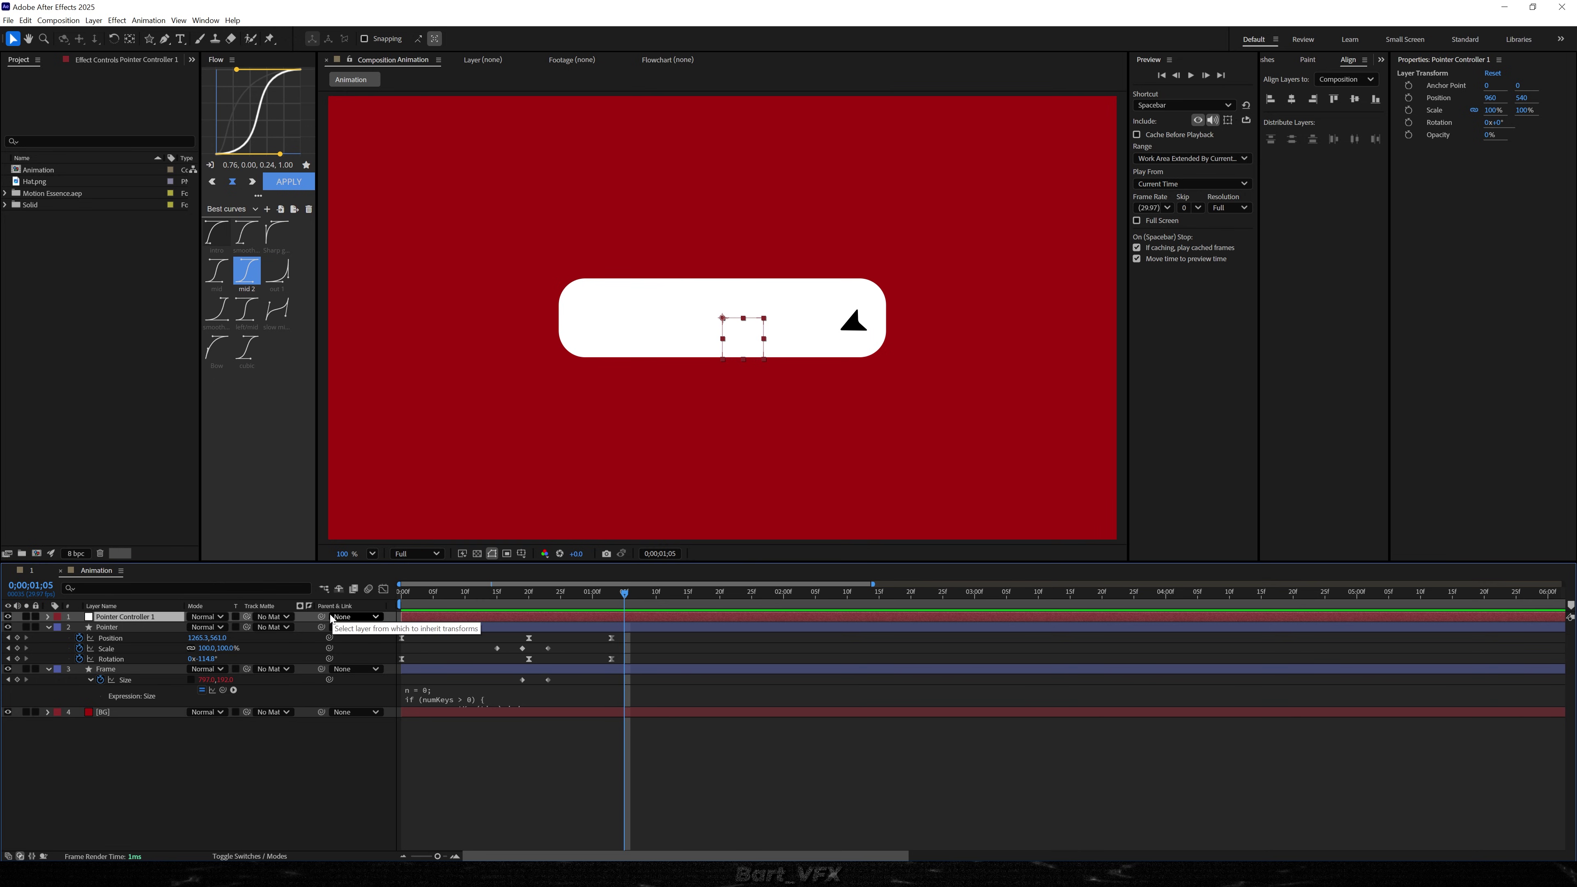
left_click_drag(322, 619, 138, 637)
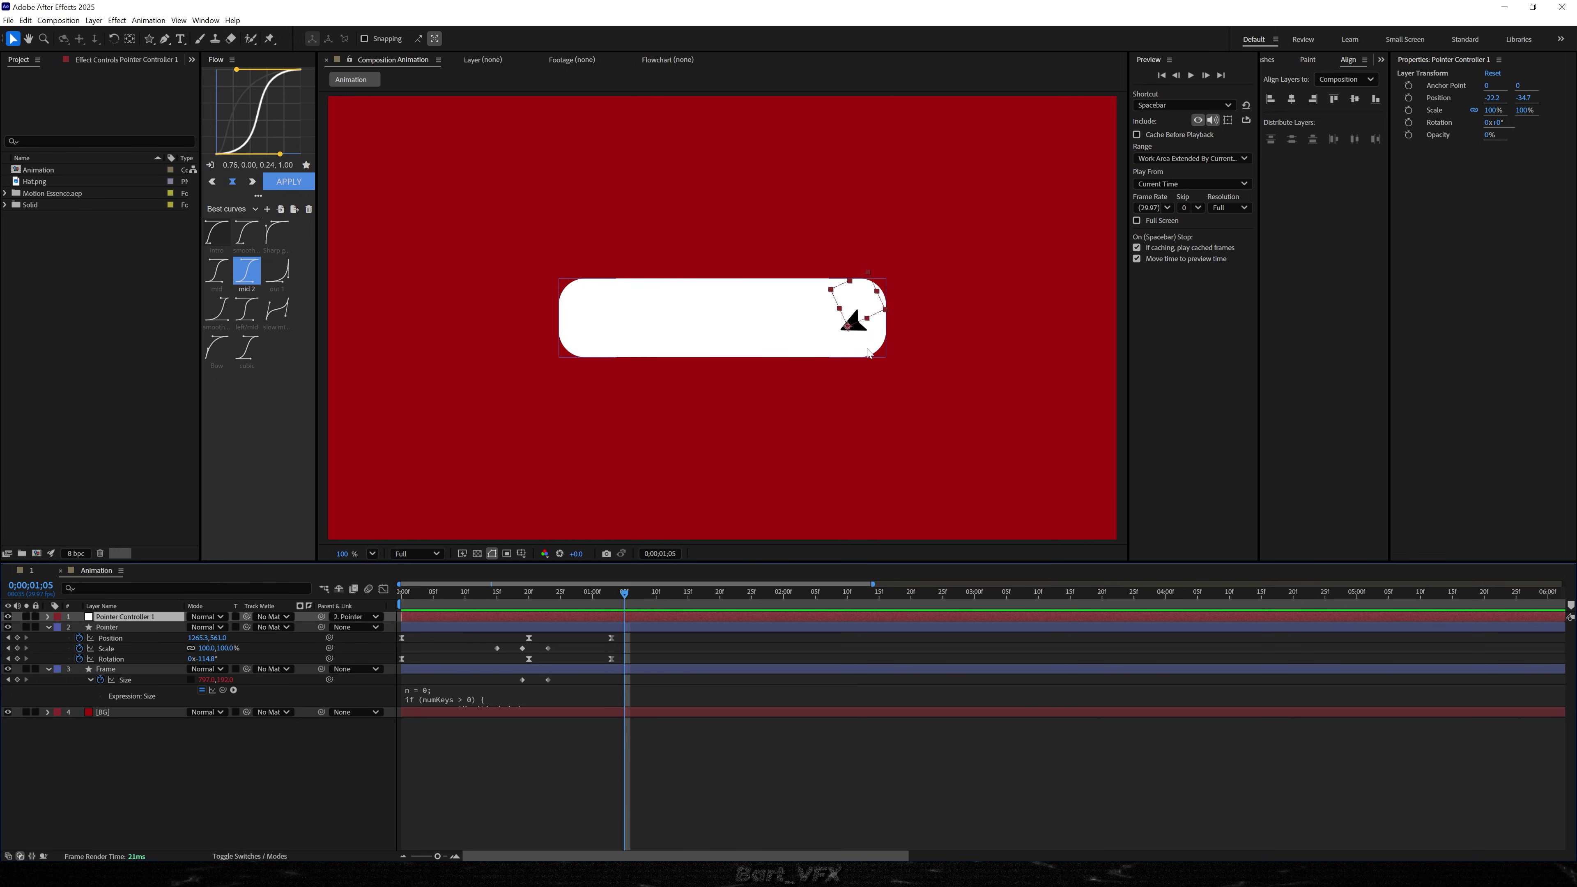
left_click(348, 617)
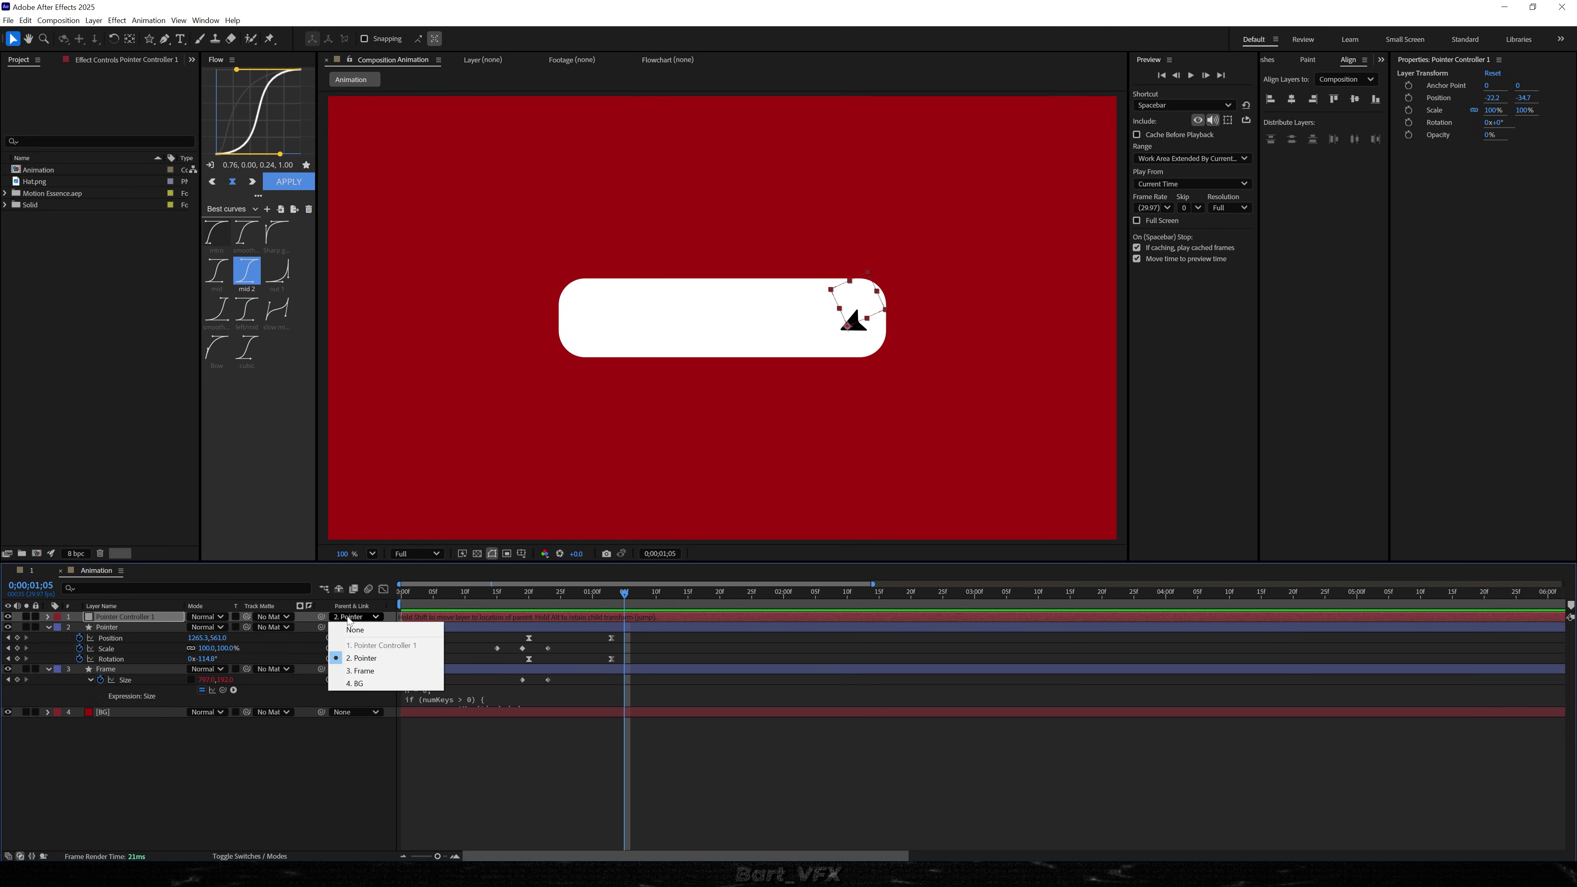
left_click(349, 628)
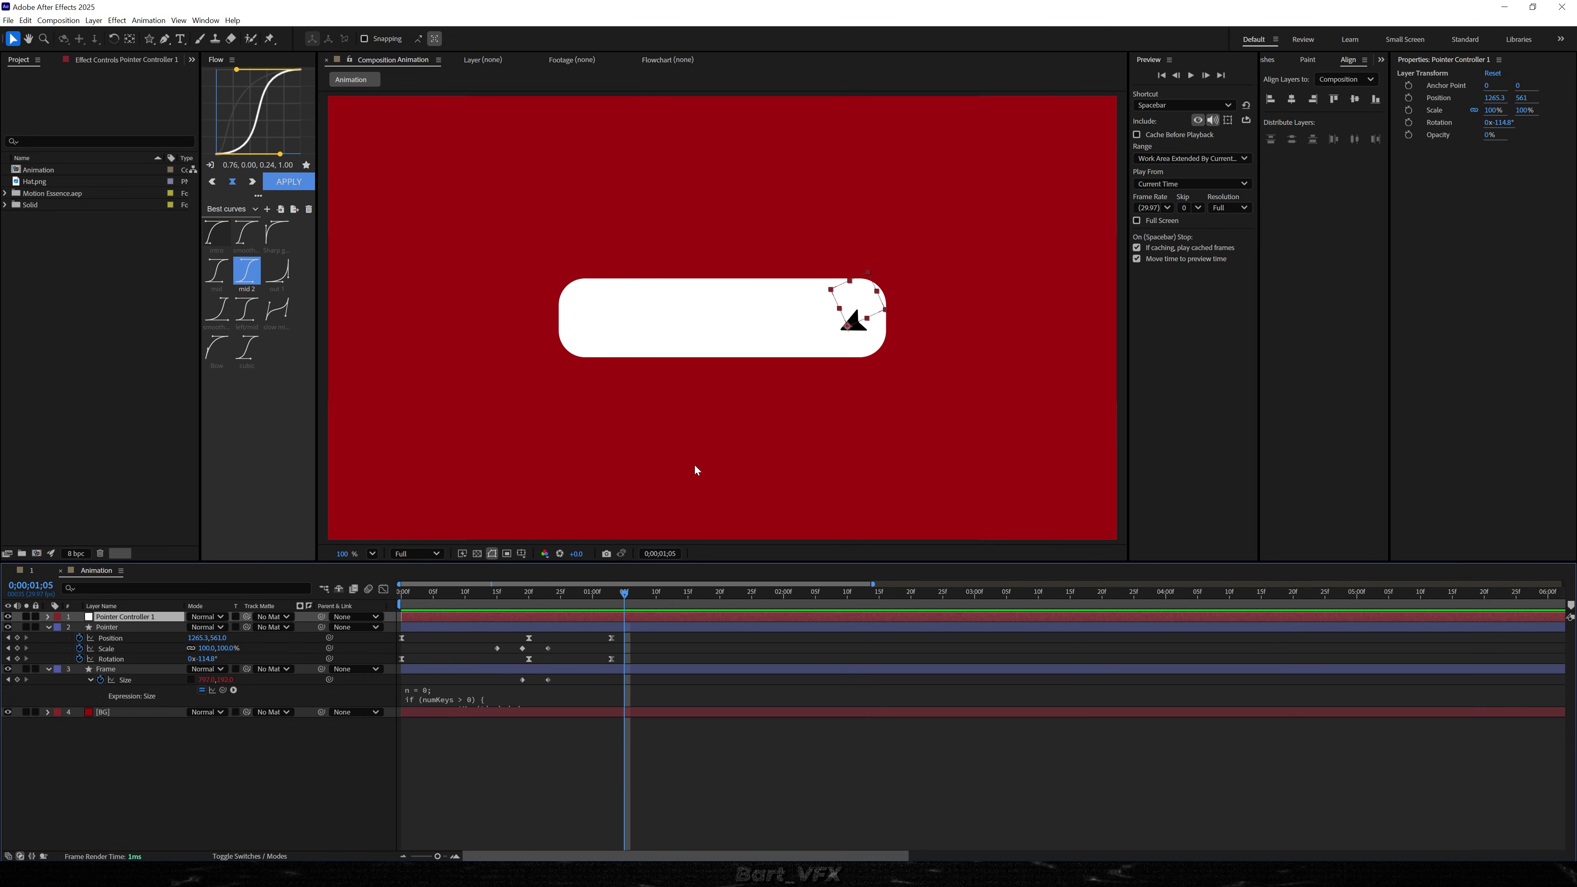
left_click(306, 633)
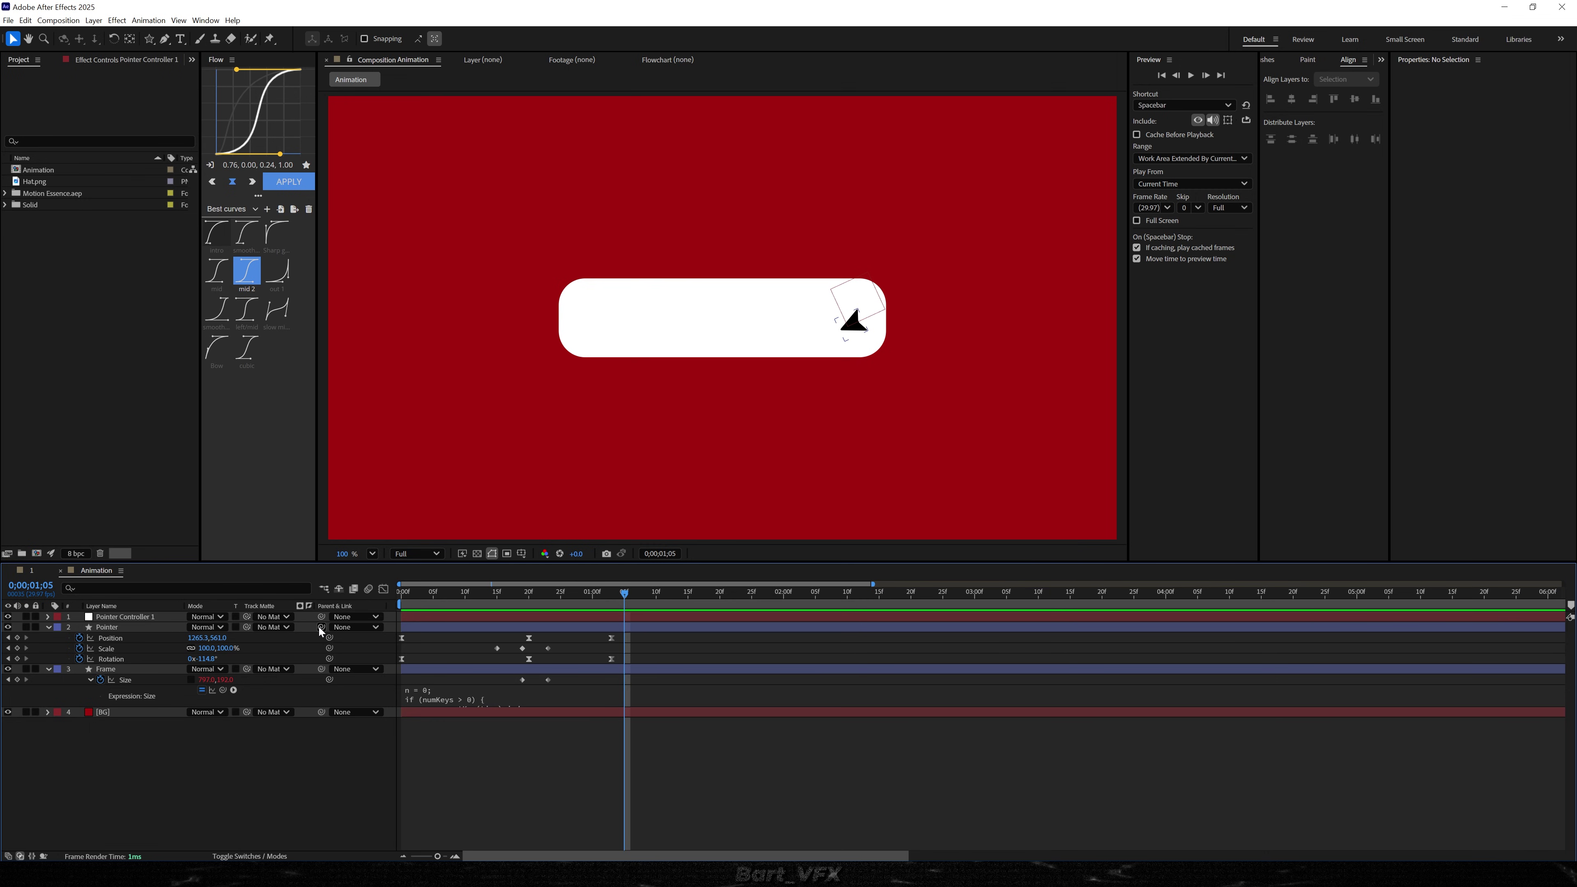
left_click_drag(321, 628, 160, 619)
- Keyframe Pointer Controller 1's Position and Rotation at 0;00;01;02, and at 0;00;01;11 with Position 1265.3, 515 and Rotation -68.7°
mouse_move(625, 595)
left_mouse_down()
mouse_move(644, 605)
mouse_move(606, 620)
left_mouse_up()
left_click(607, 620)
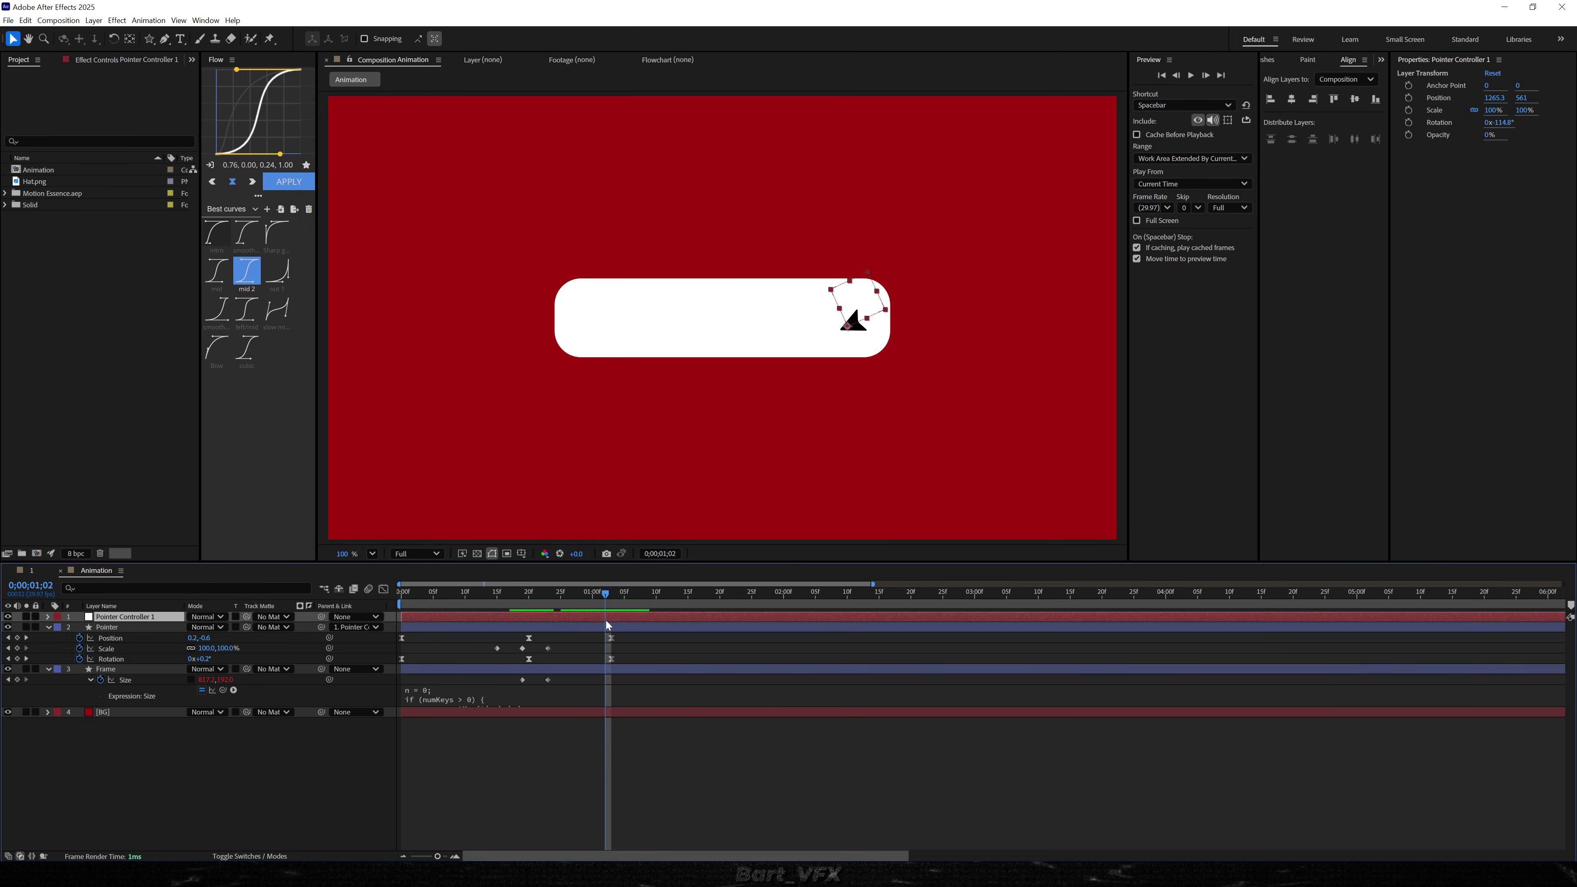
key("p")
key("shift+r")
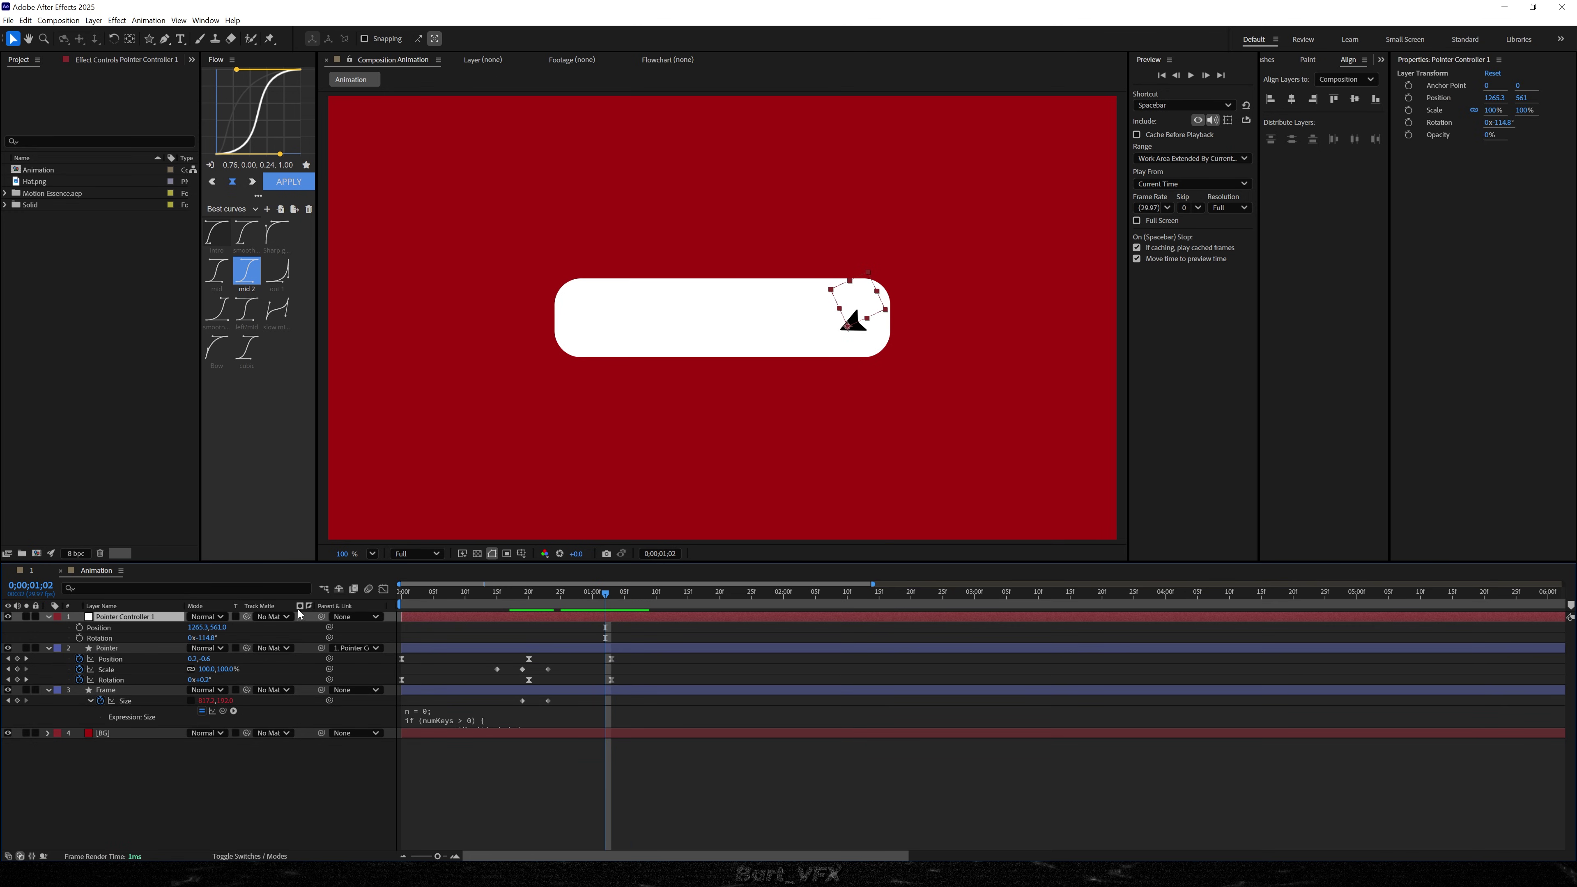
left_click(79, 627)
left_click(80, 638)
left_click_drag(607, 594, 665, 598)
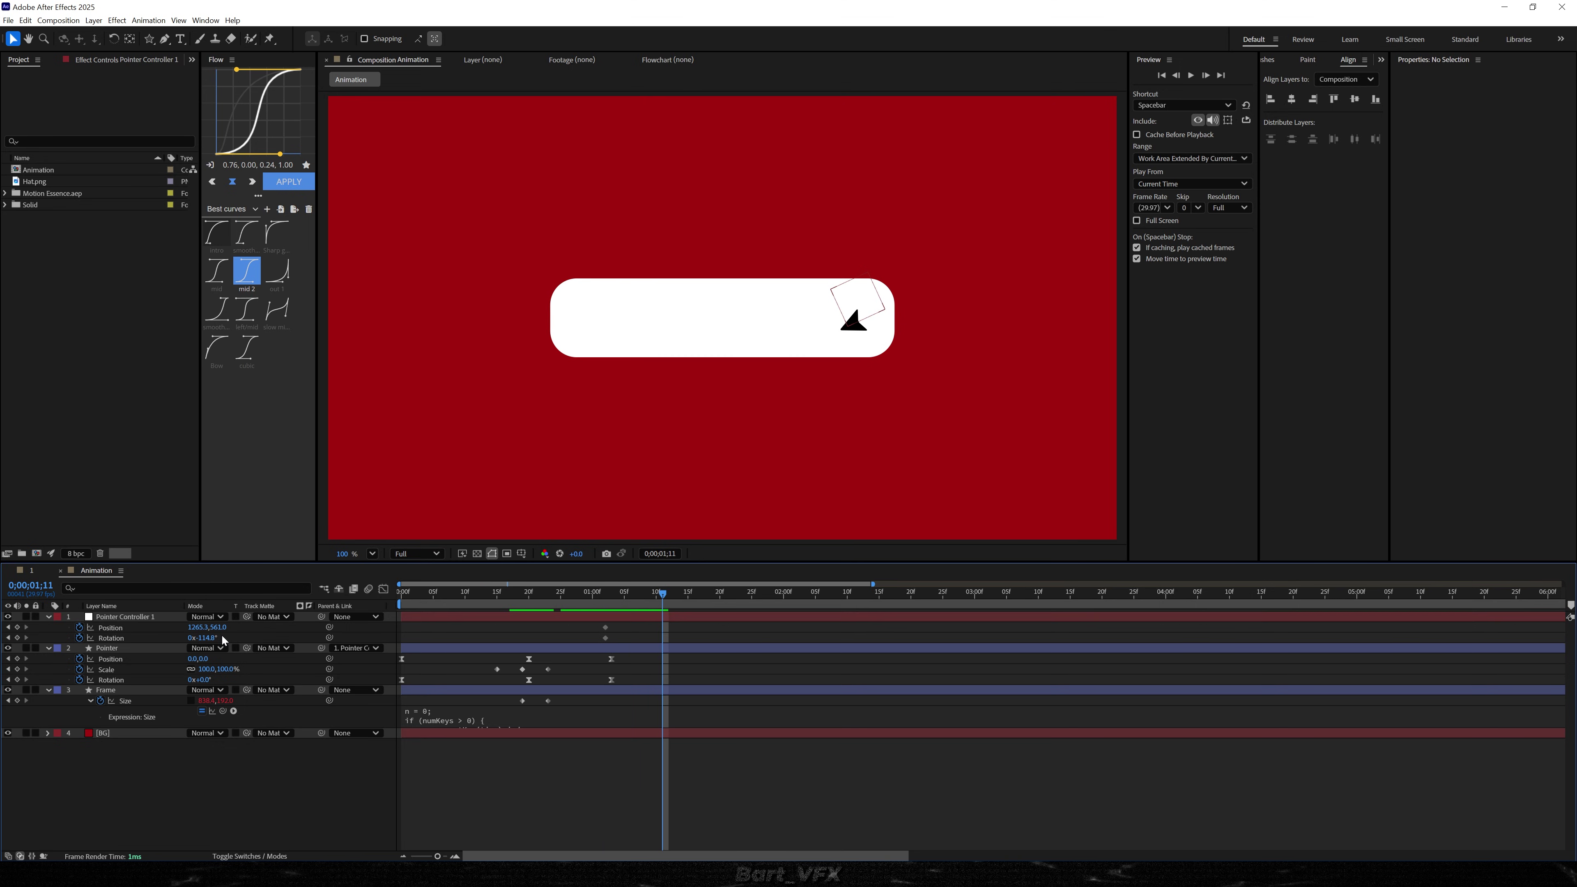
mouse_move(202, 638)
left_mouse_down()
mouse_move(480, 626)
mouse_move(186, 637)
left_mouse_up()
- Ease Pointer Controller 1's Position and Rotation keyframes with the mid 2 curve and shift them to start at 0;00;00;29
left_click_drag(723, 597, 569, 606)
key("space")
key("space")
left_click_drag(693, 628, 578, 640)
left_click(278, 248)
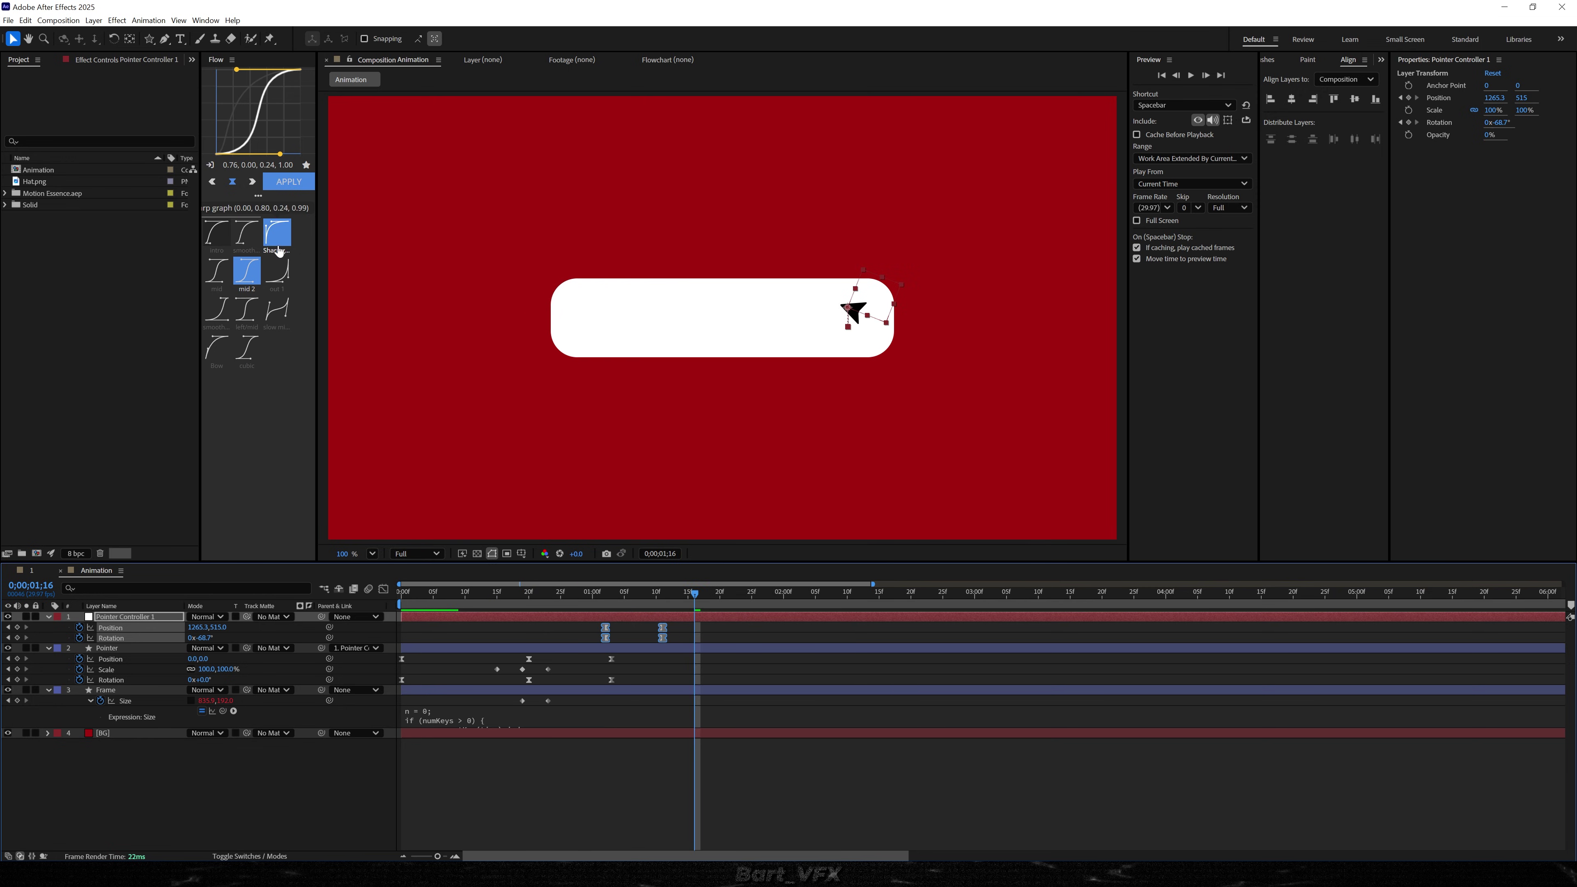
mouse_move(608, 640)
left_mouse_down()
mouse_move(525, 602)
mouse_move(615, 603)
mouse_move(539, 612)
mouse_move(603, 605)
mouse_move(613, 628)
left_mouse_up()
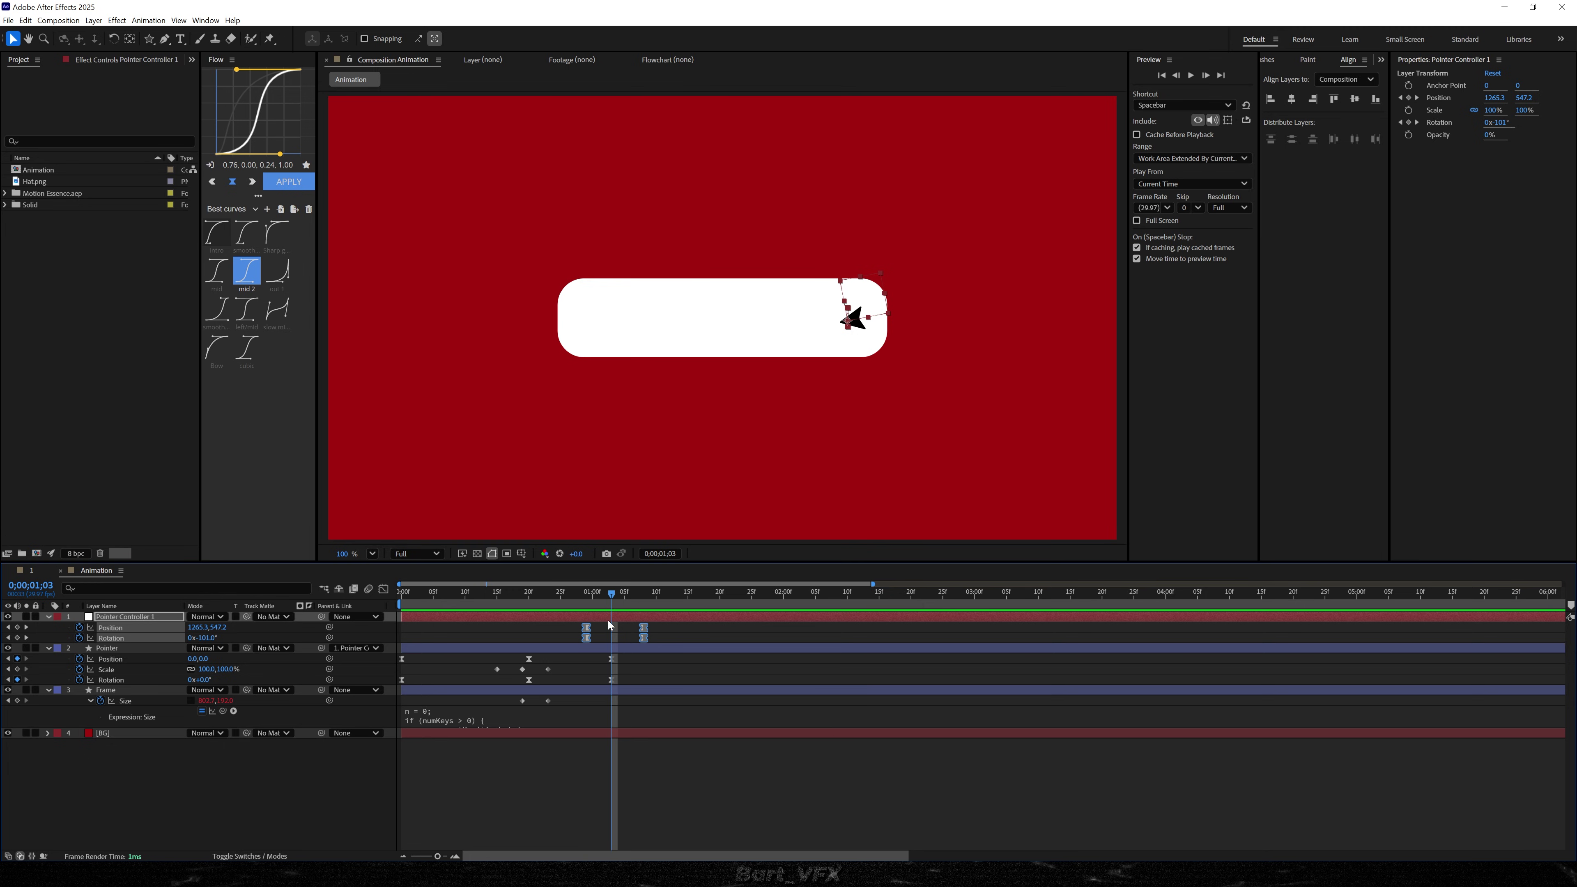
left_click_drag(601, 601, 607, 599)
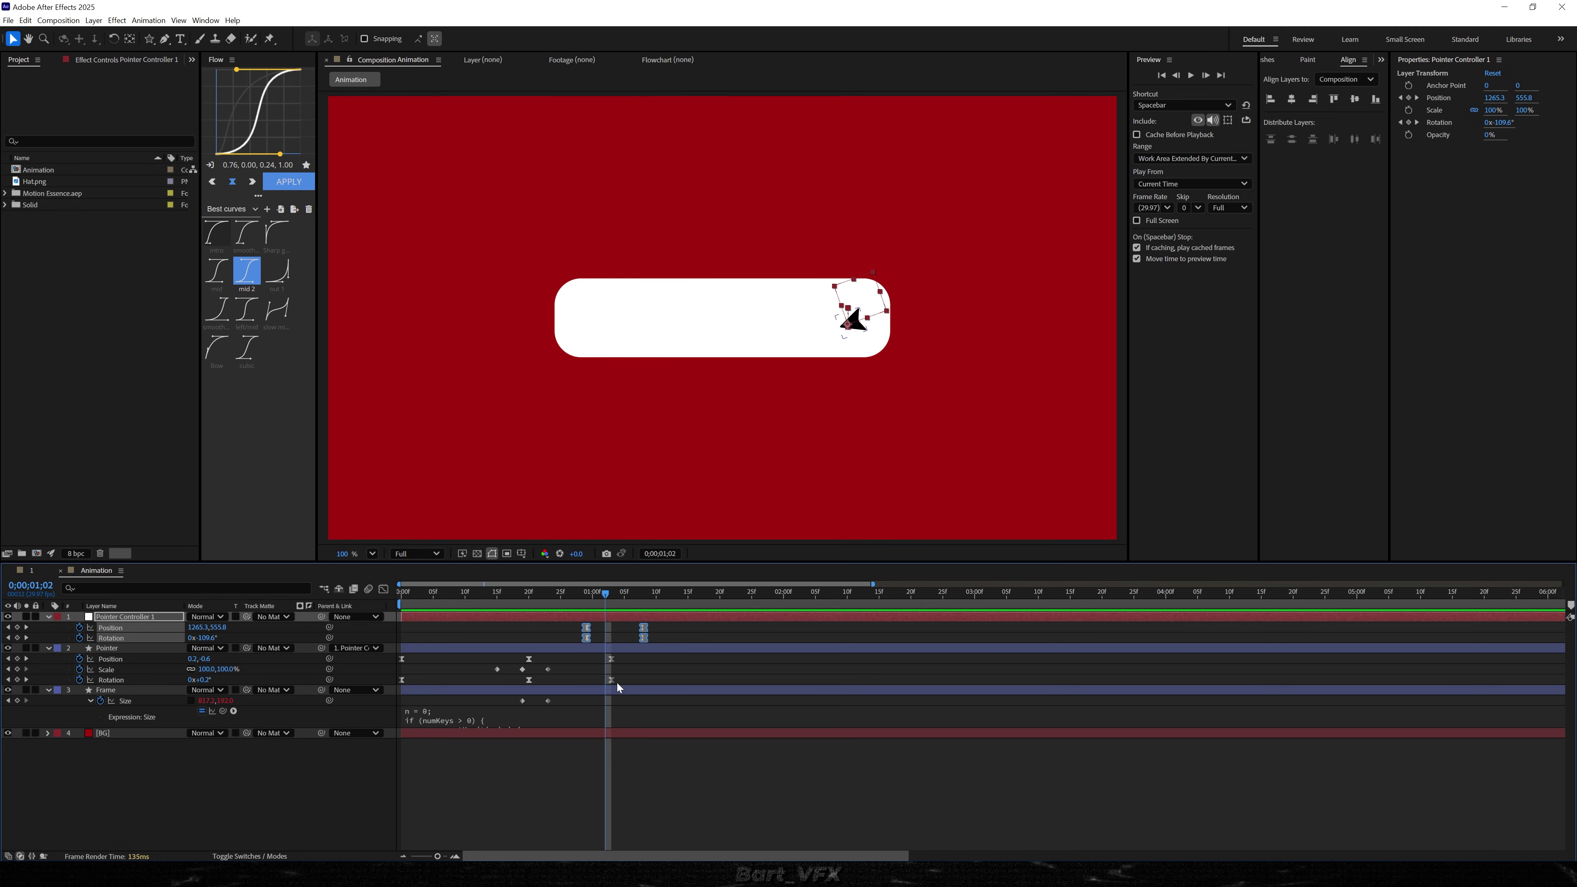
- Add Hat.png between the Frame and BG layers, scale it to 50.9%, and hide it behind the bar at 1208, 539
left_click_drag(34, 181, 86, 726)
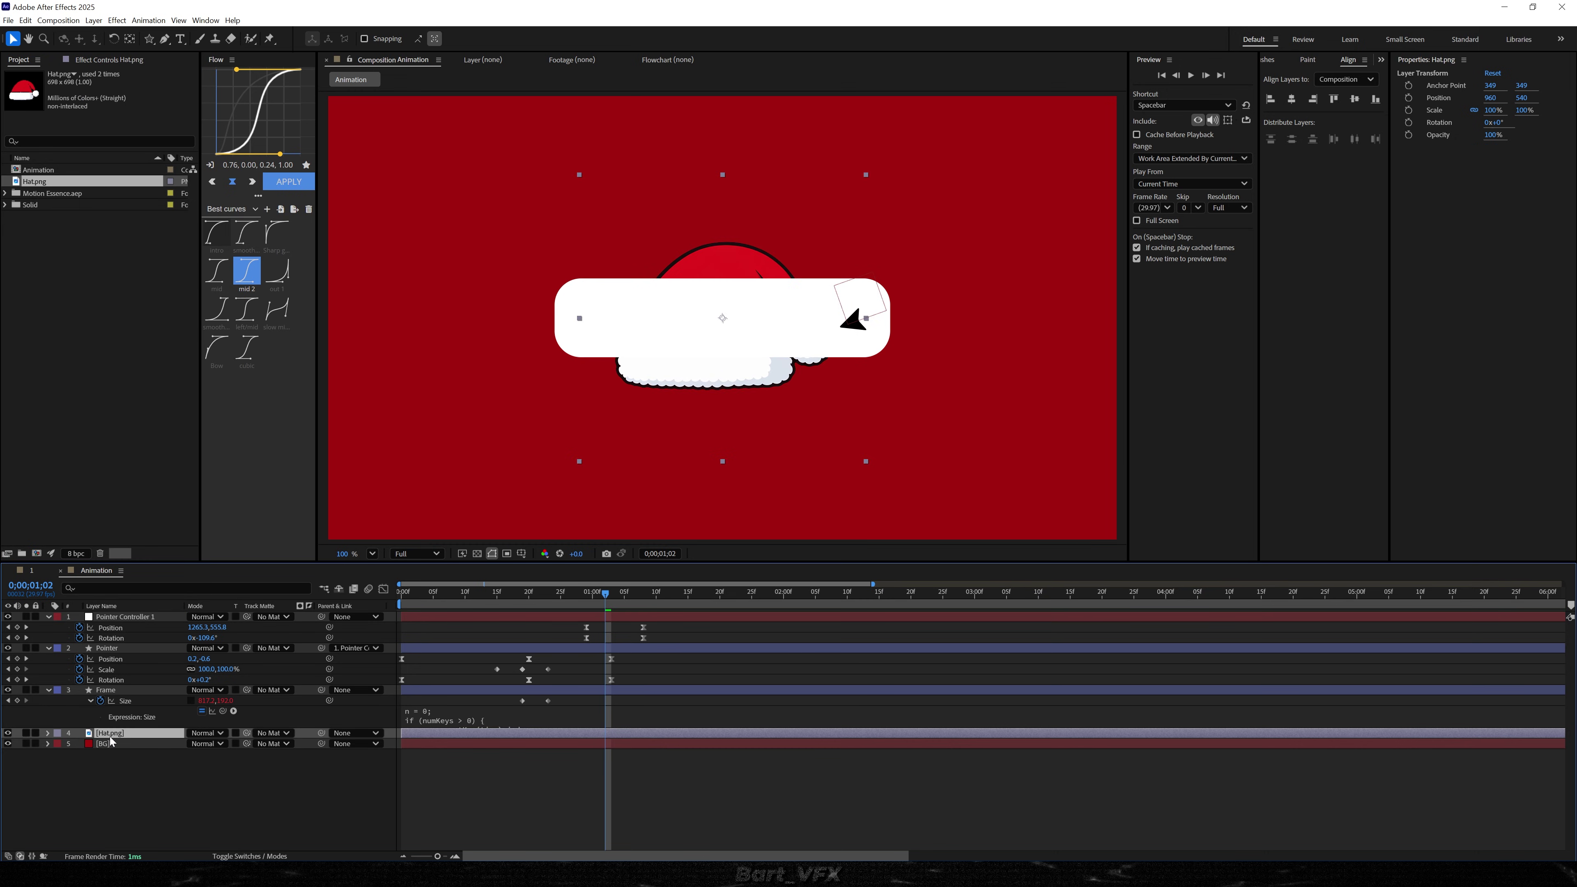
key("s")
left_click_drag(671, 367, 793, 364)
left_click_drag(207, 744, 177, 744)
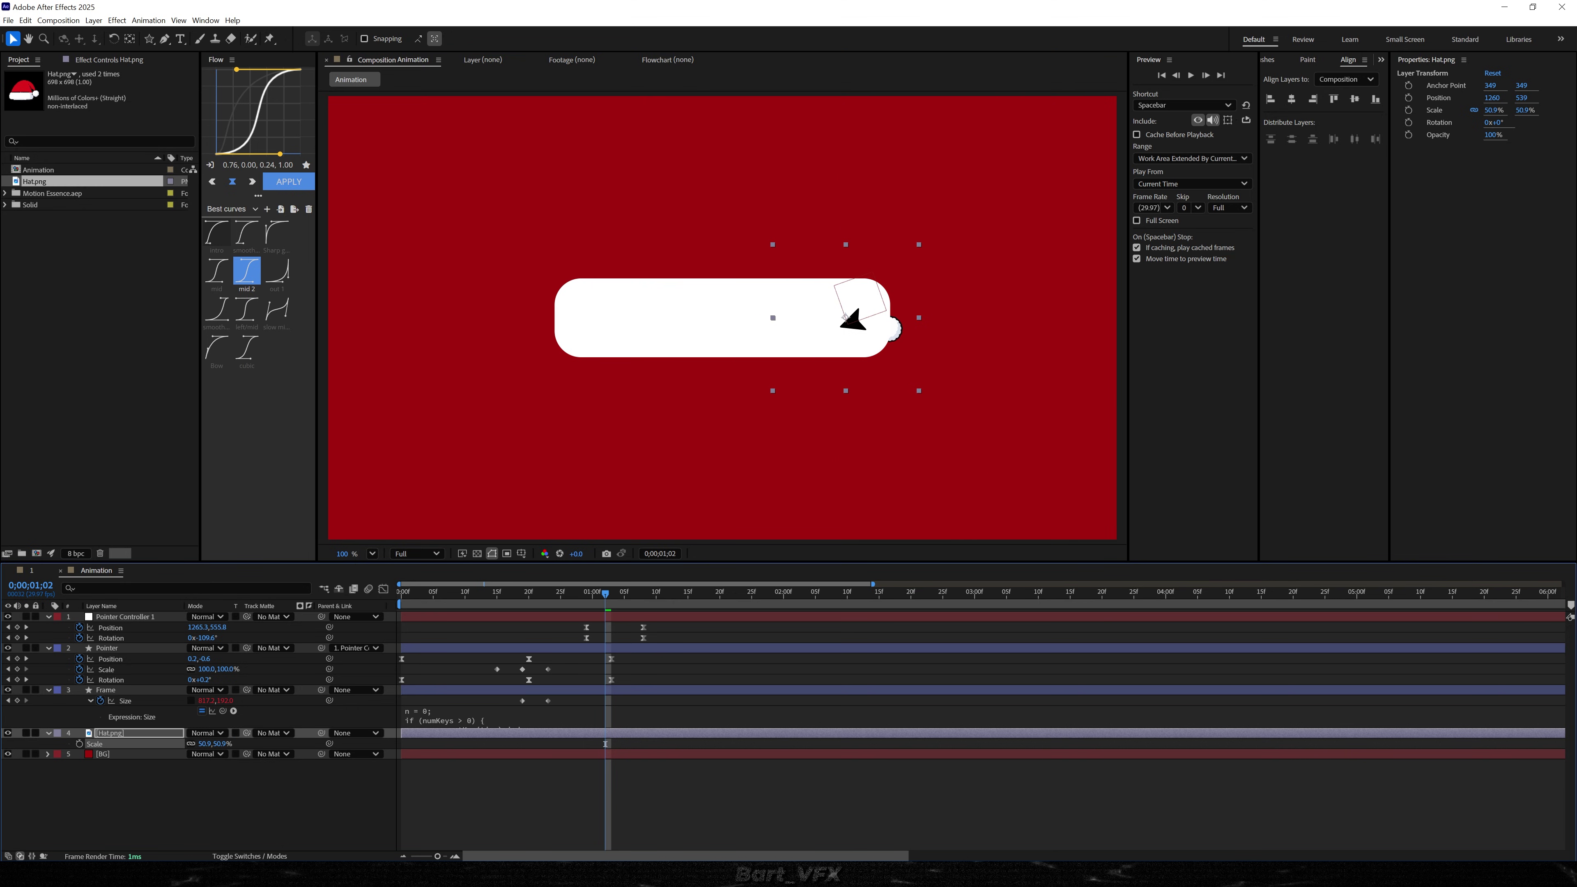
left_click_drag(874, 350, 853, 349)
- Trim the start of the Hat.png layer to 0;00;00;29
mouse_move(590, 594)
left_mouse_down()
mouse_move(550, 595)
mouse_move(587, 595)
left_mouse_up()
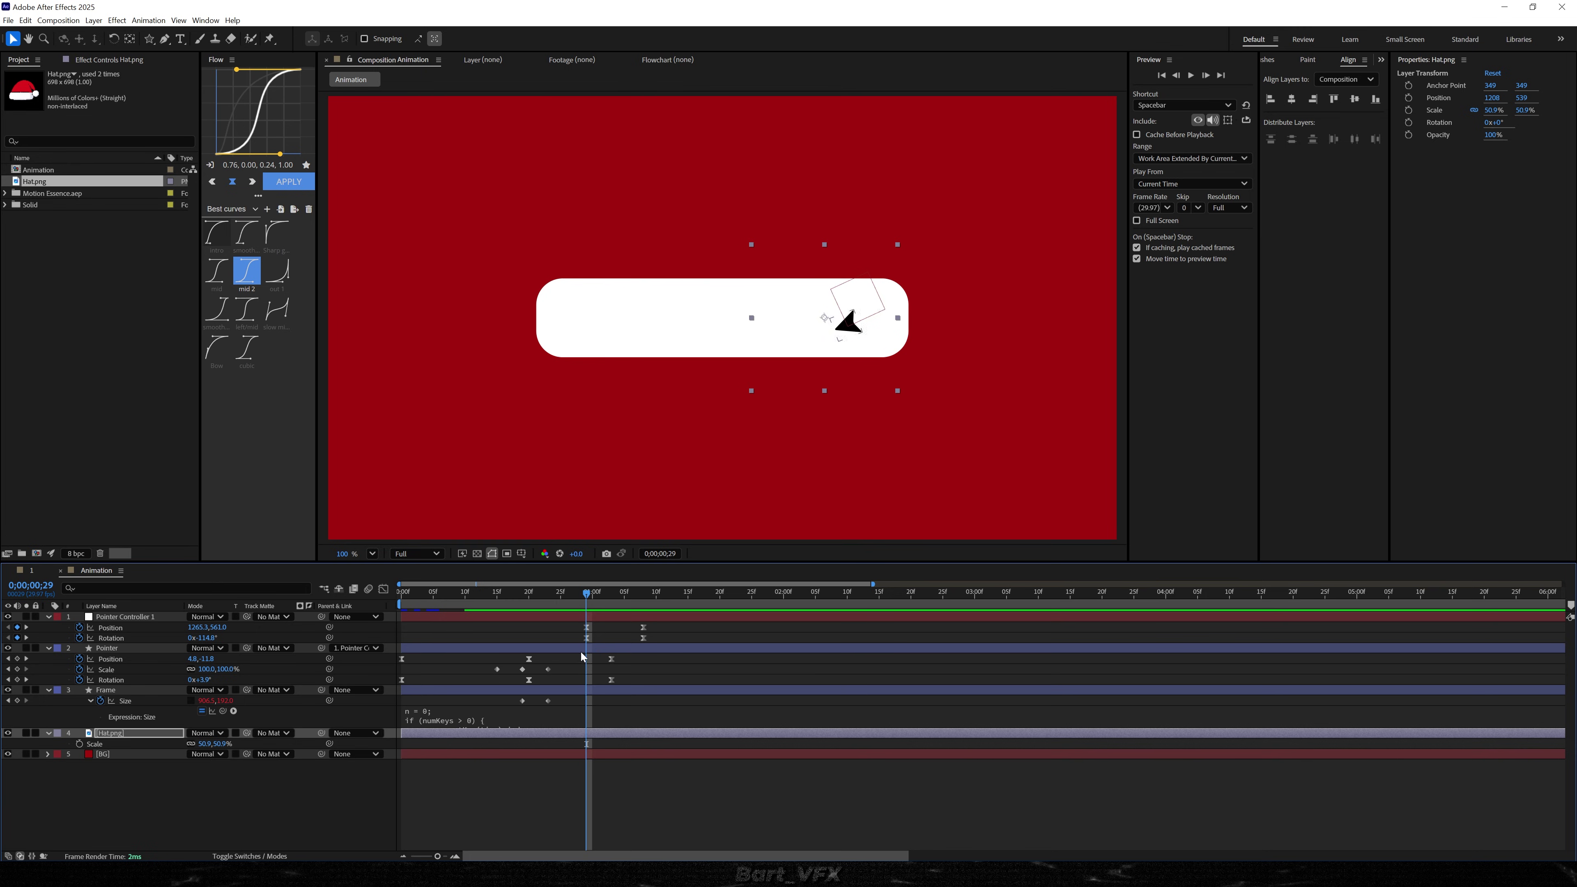
key("alt+bracketleft")
mouse_move(582, 597)
left_mouse_down()
mouse_move(427, 606)
mouse_move(587, 597)
left_mouse_up()
- Keyframe Hat.png's Position and Scale at 0;00;00;29, and at 0;00;01;08 with the hat raised above the bar and enlarged to about 60%
left_click(118, 736)
key("shift+p")
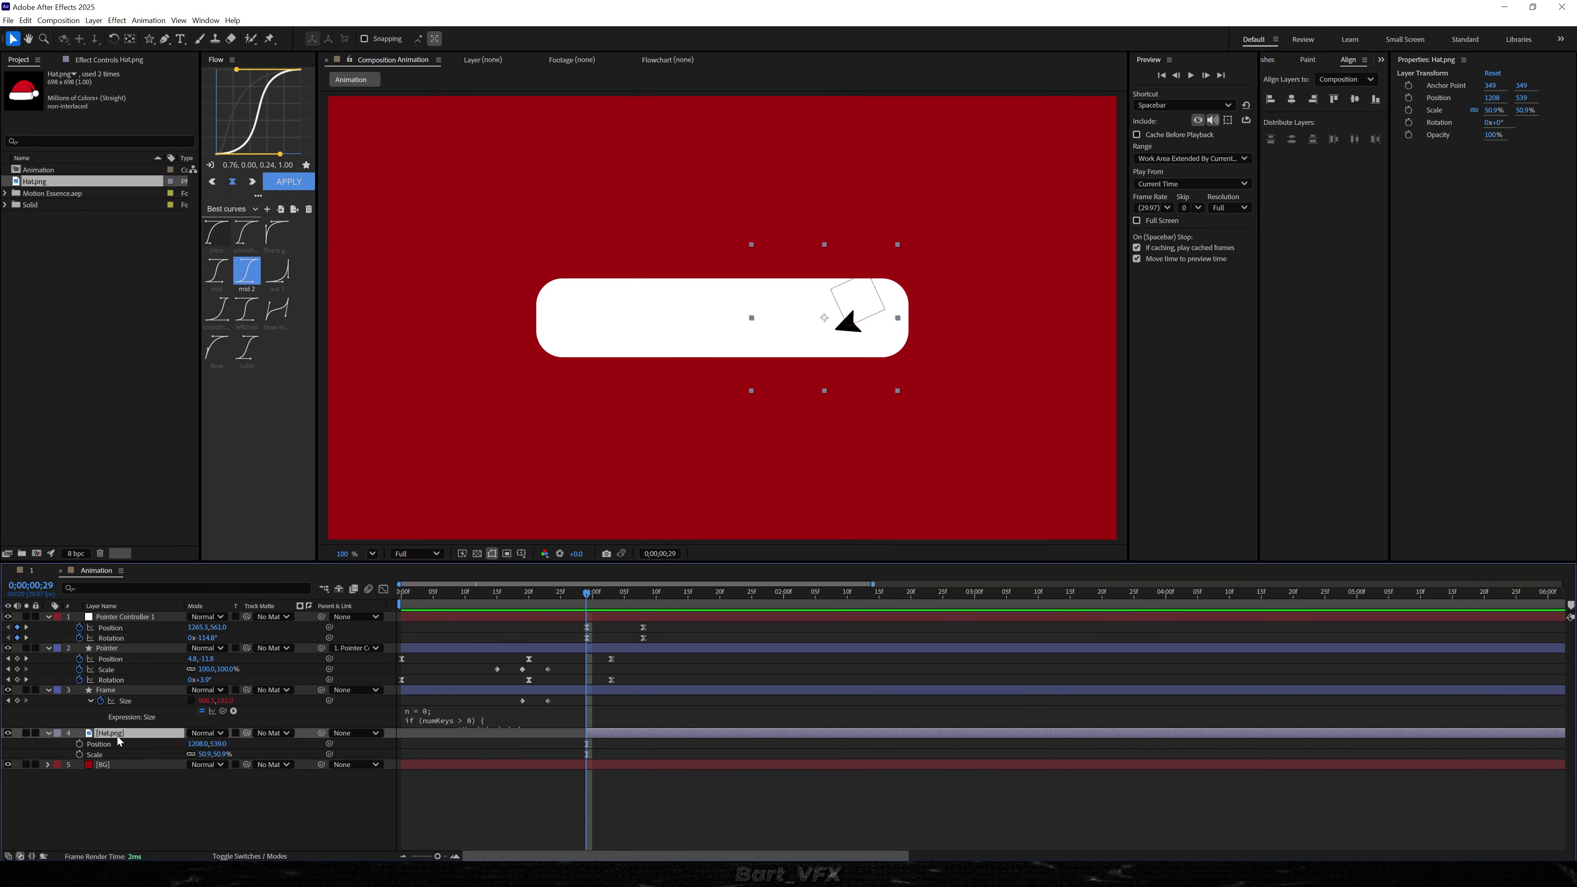
left_click_drag(80, 754, 79, 744)
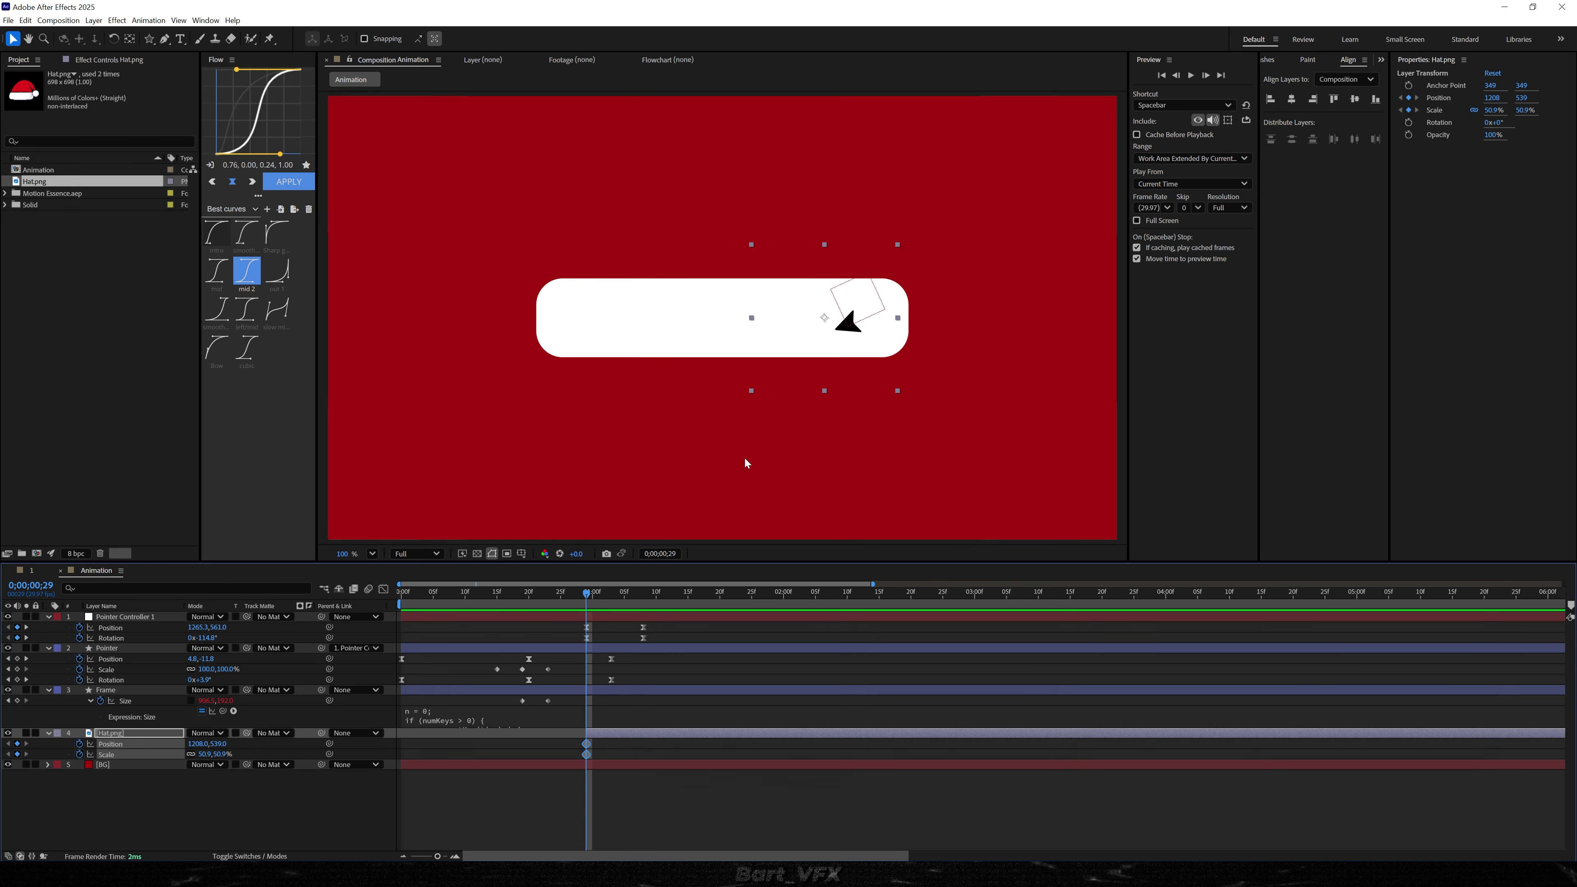
left_click_drag(590, 599, 643, 600)
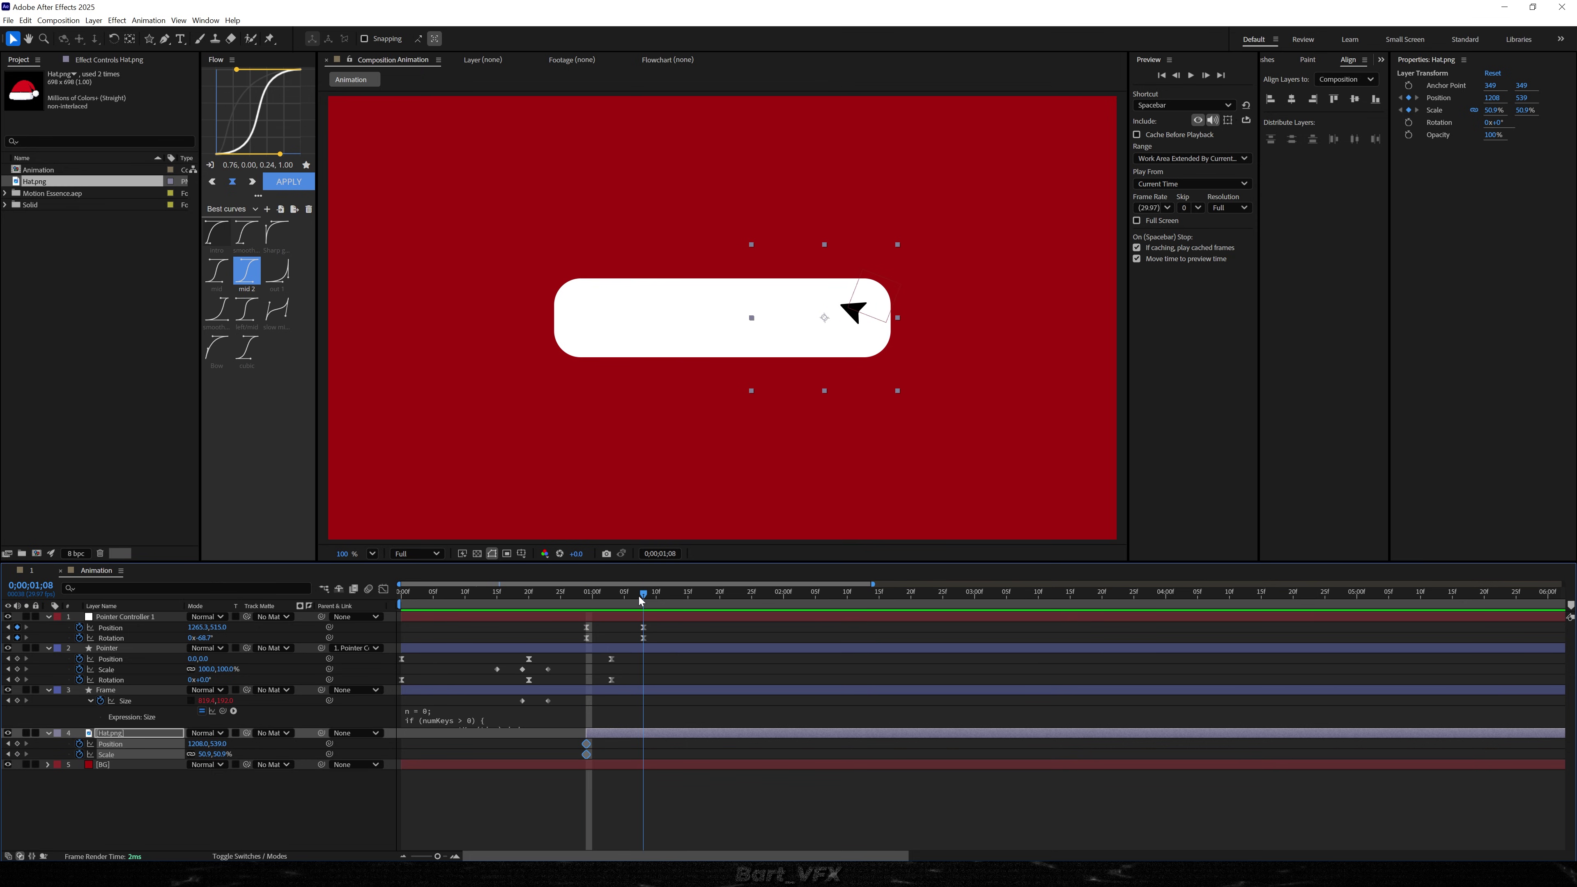
left_click(237, 780)
mouse_move(217, 744)
left_mouse_down()
mouse_move(186, 753)
mouse_move(212, 755)
left_mouse_up()
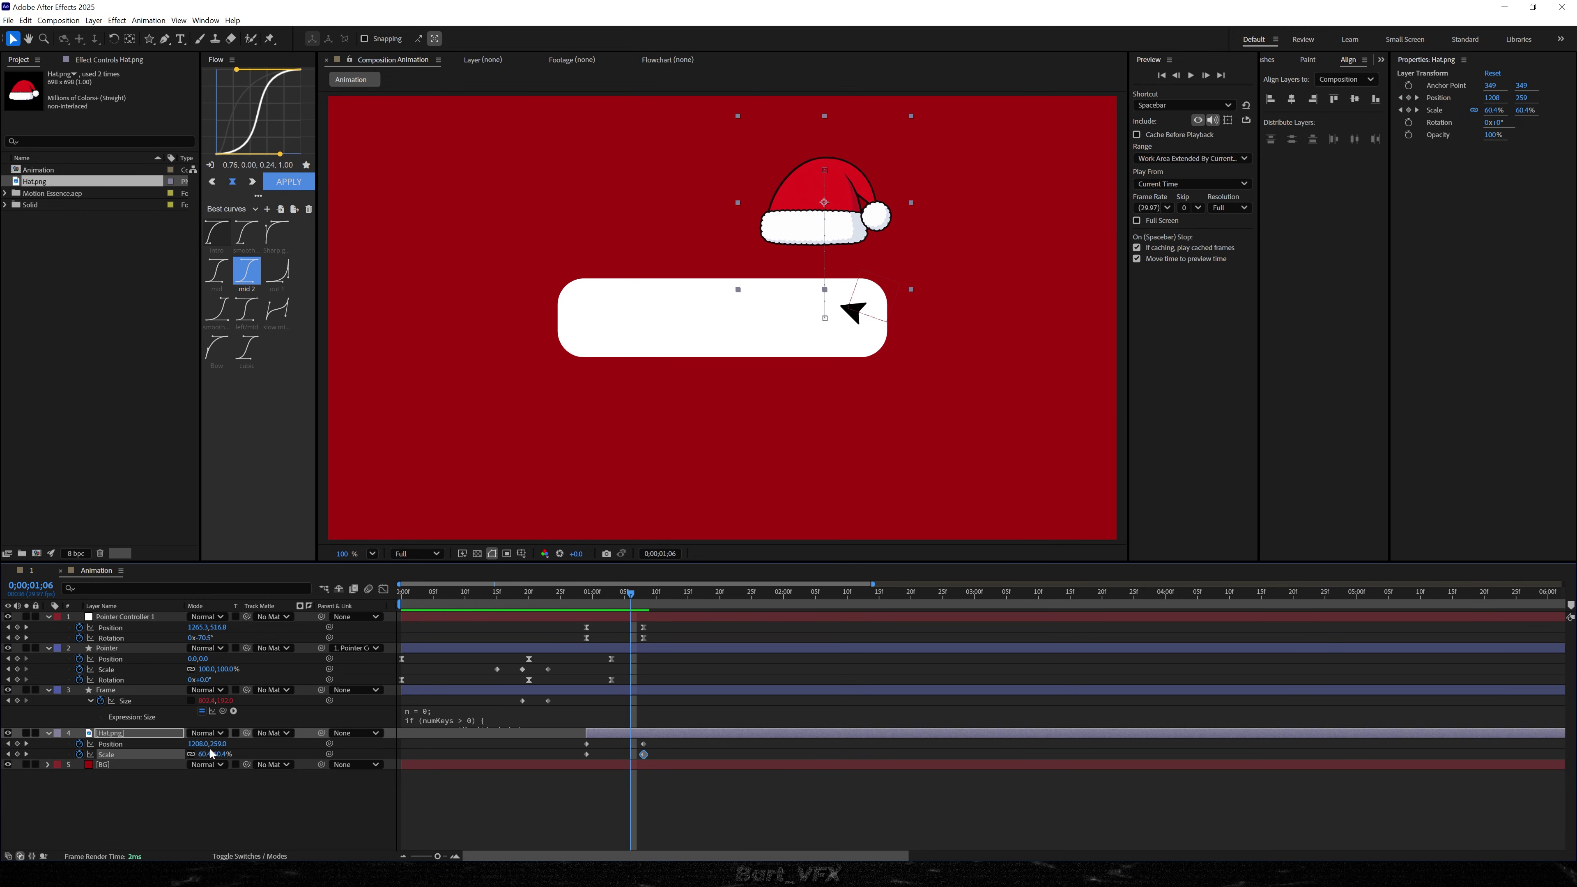
- Rotate the Santa hat about 22° clockwise and move its raised pose to 1297, 169
key("w")
left_click_drag(807, 225, 761, 222)
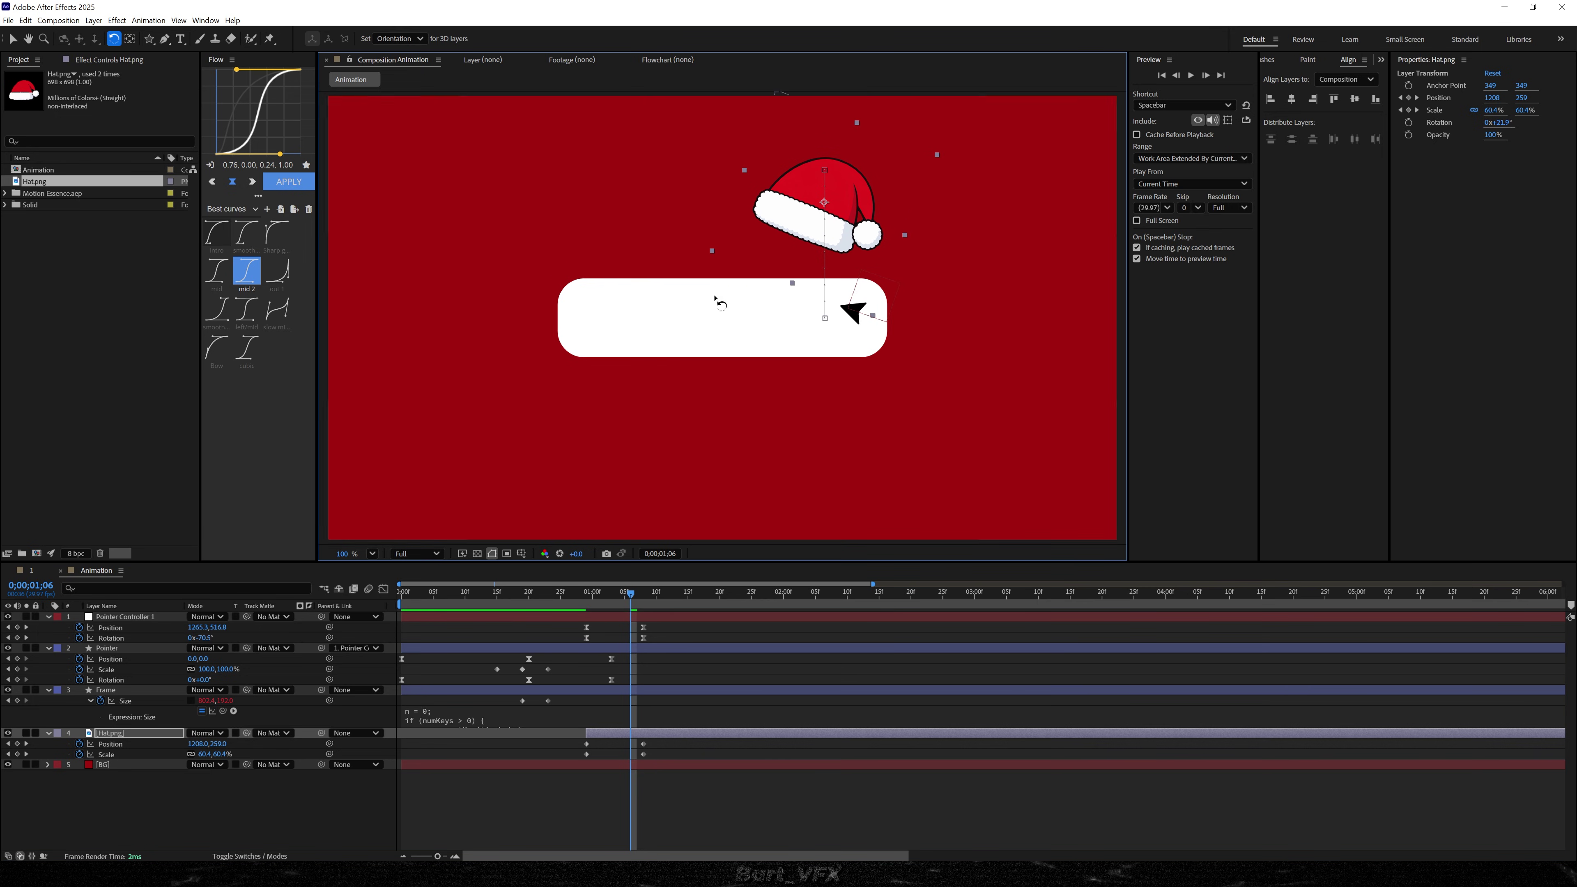
left_click(643, 598)
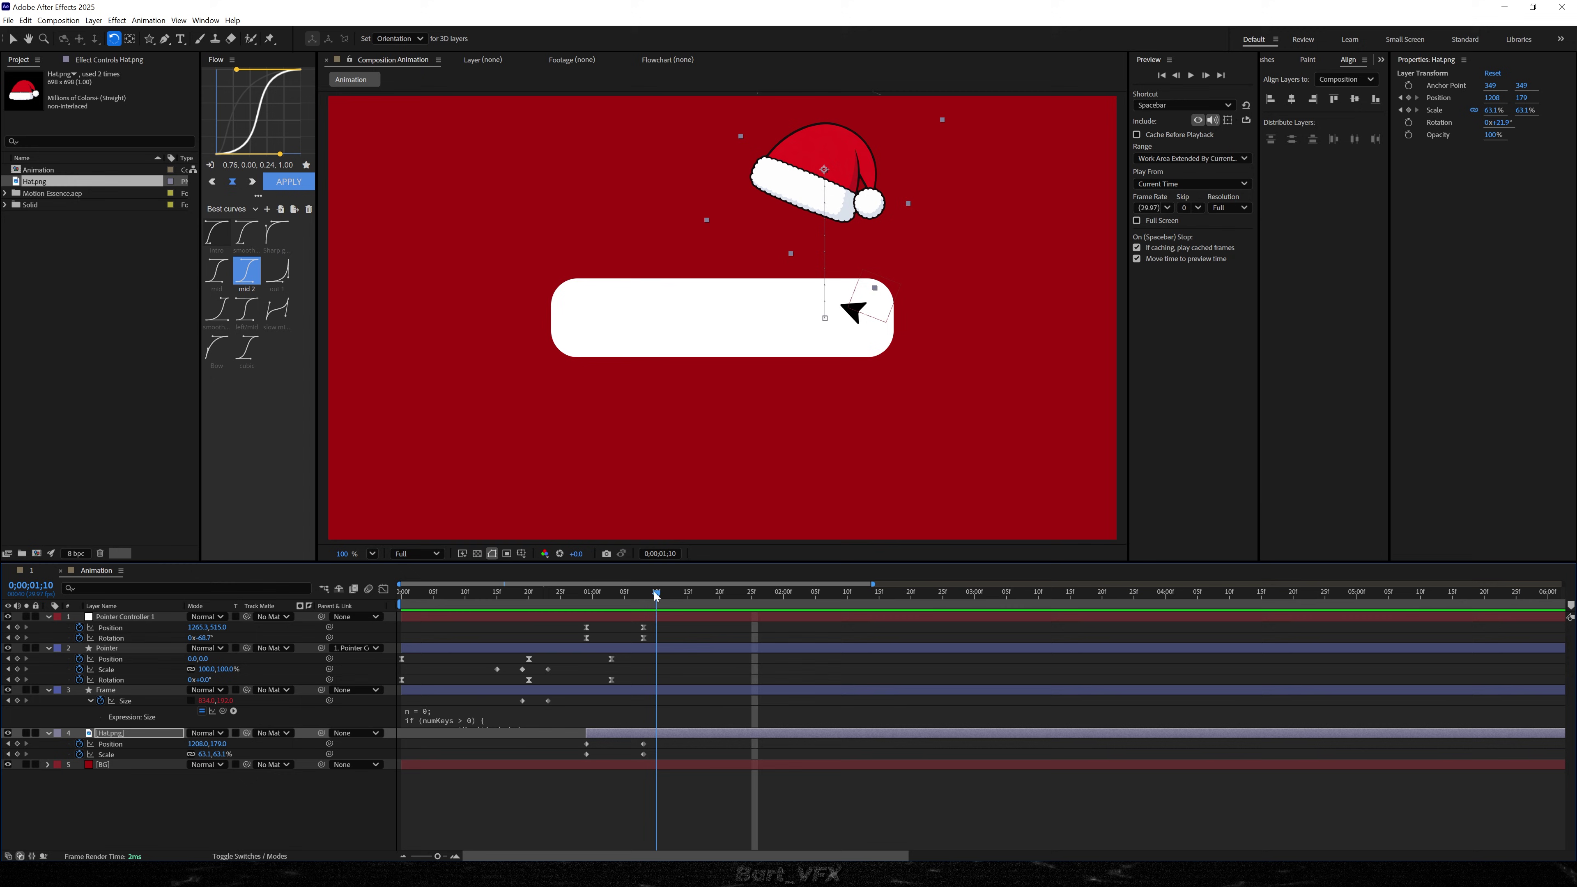
key("v")
left_click_drag(807, 178, 841, 169)
- Ease Hat.png's Position and Scale keyframes with the mid 2 curve
left_click(663, 593)
left_click_drag(655, 763, 571, 735)
left_click_drag(675, 741, 538, 759)
left_click(249, 273)
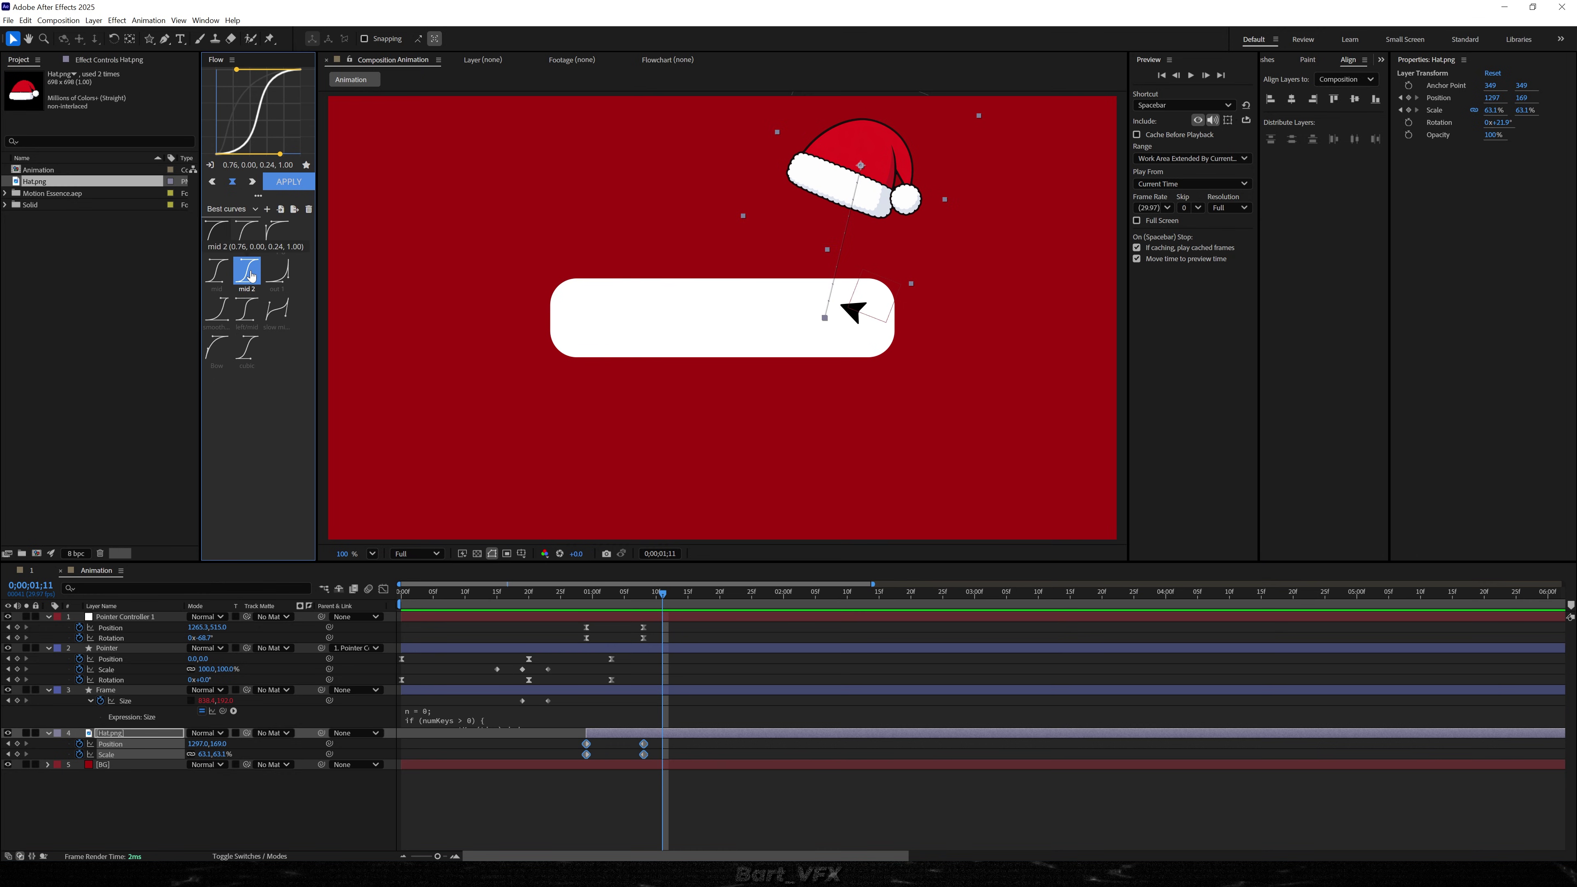
- Shift the Hat.png layer with its keyframes to start at 0;00;01;01 and preview the animation
left_click_drag(665, 595, 587, 595)
scroll(590, 737, "up", 1)
left_click(598, 742)
left_click(599, 736)
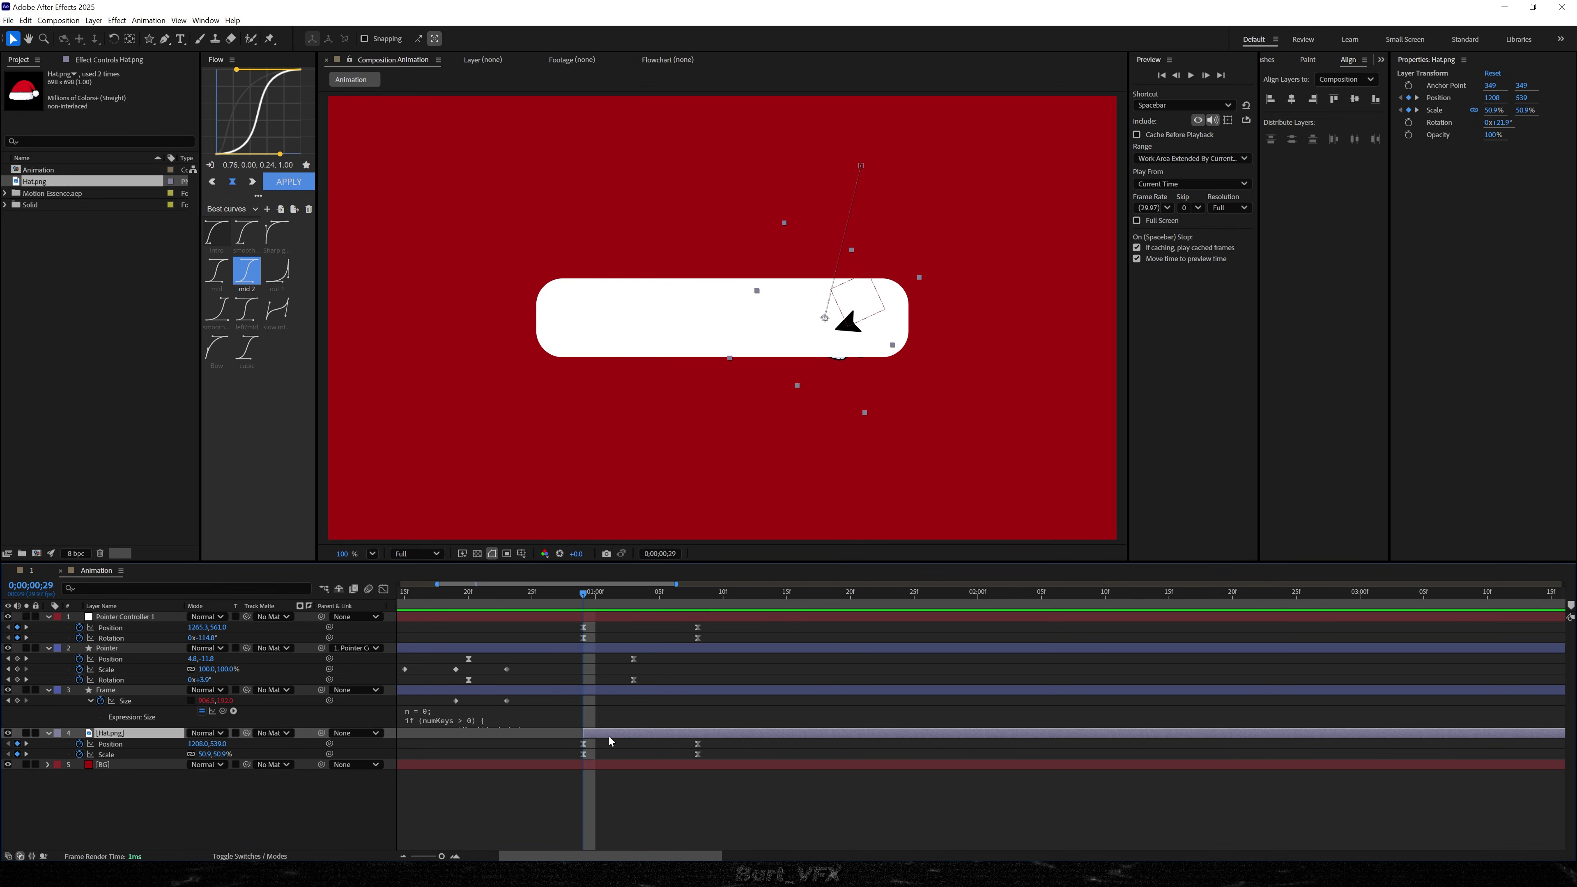
left_click_drag(616, 732, 632, 734)
key("space")
key("space")
- Set Hat.png's starting Scale at 0;00;01;01 to 34.9% and play back the pop-out
left_click_drag(672, 595, 611, 620)
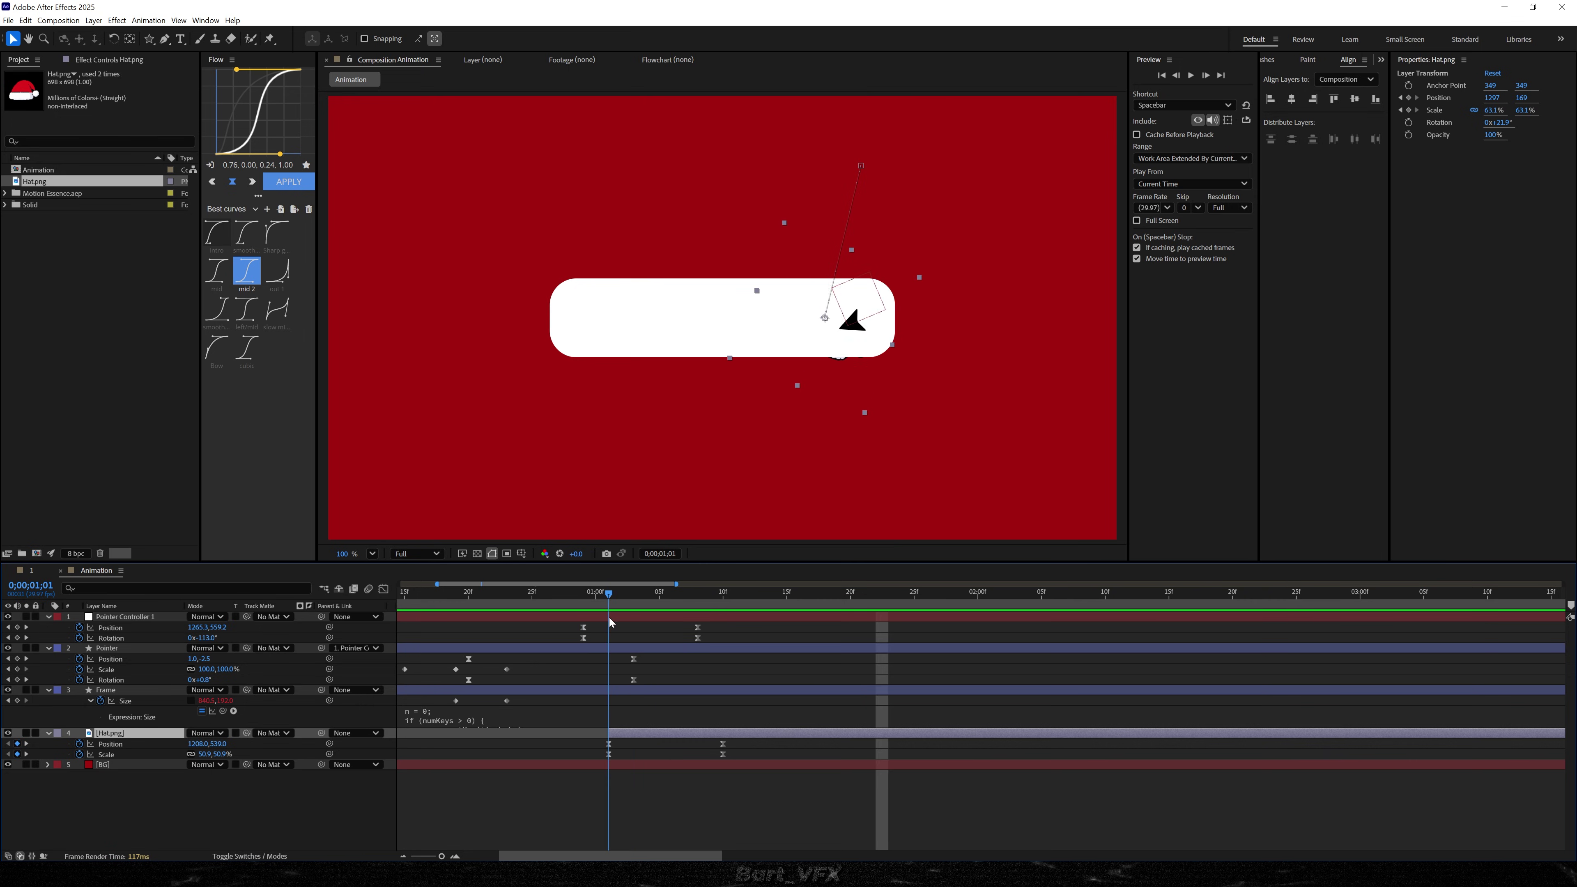
left_click_drag(205, 755, 128, 776)
left_click(569, 605)
key("space")
key("space")
- Extend Hat.png's Position and Scale keyframes to end at 0;00;01;19 and reshape their speed graph to peak early
left_click_drag(717, 742, 549, 768)
left_click(383, 588)
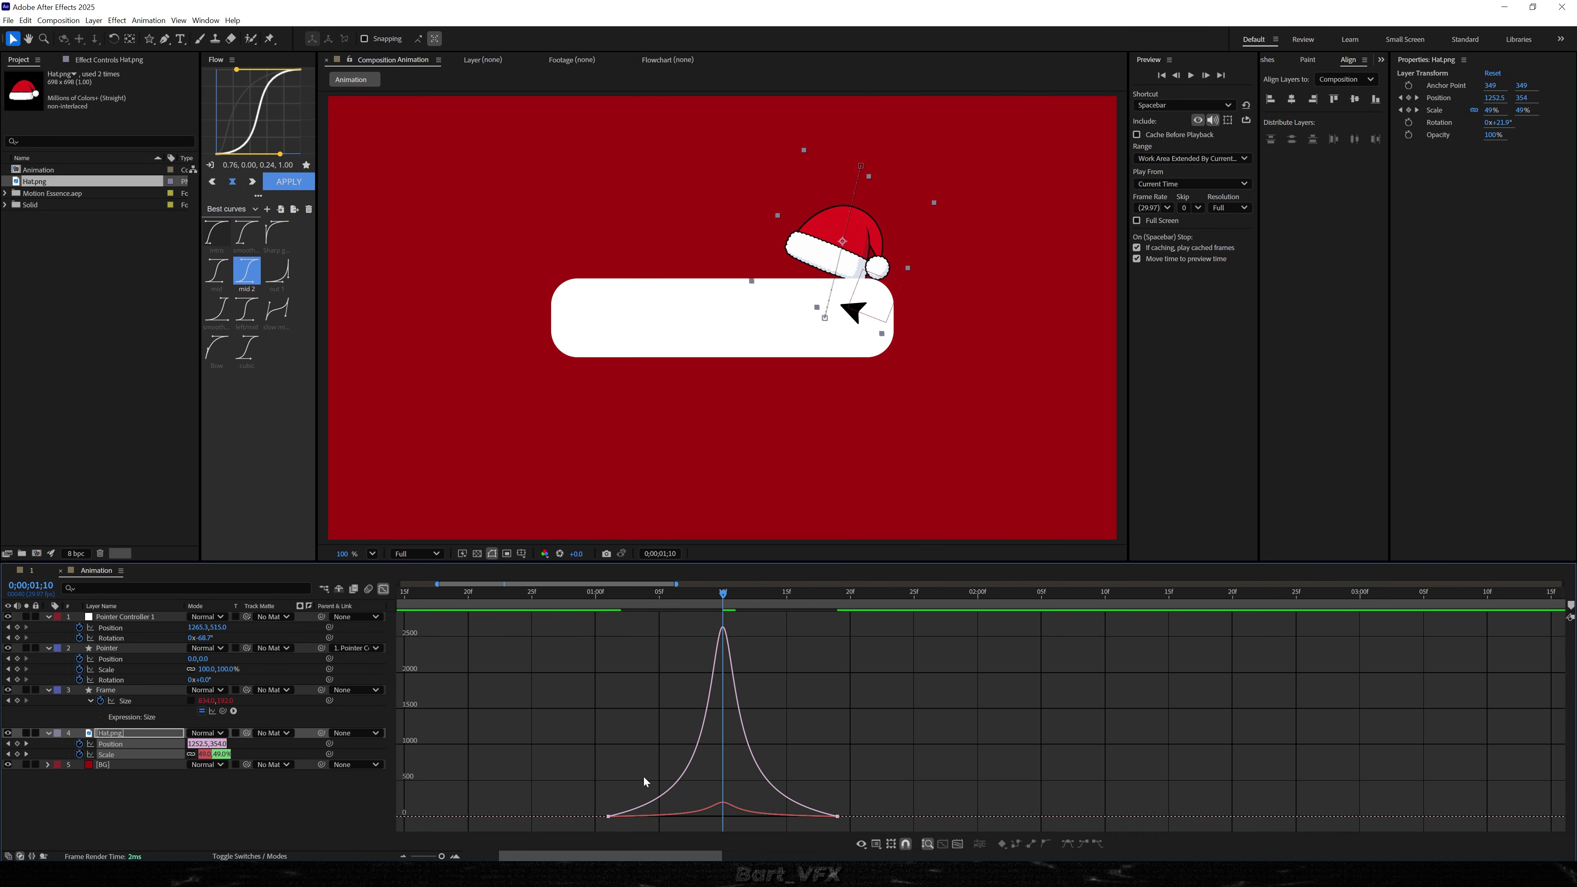
left_click_drag(696, 820, 737, 817)
left_click_drag(582, 778, 662, 818)
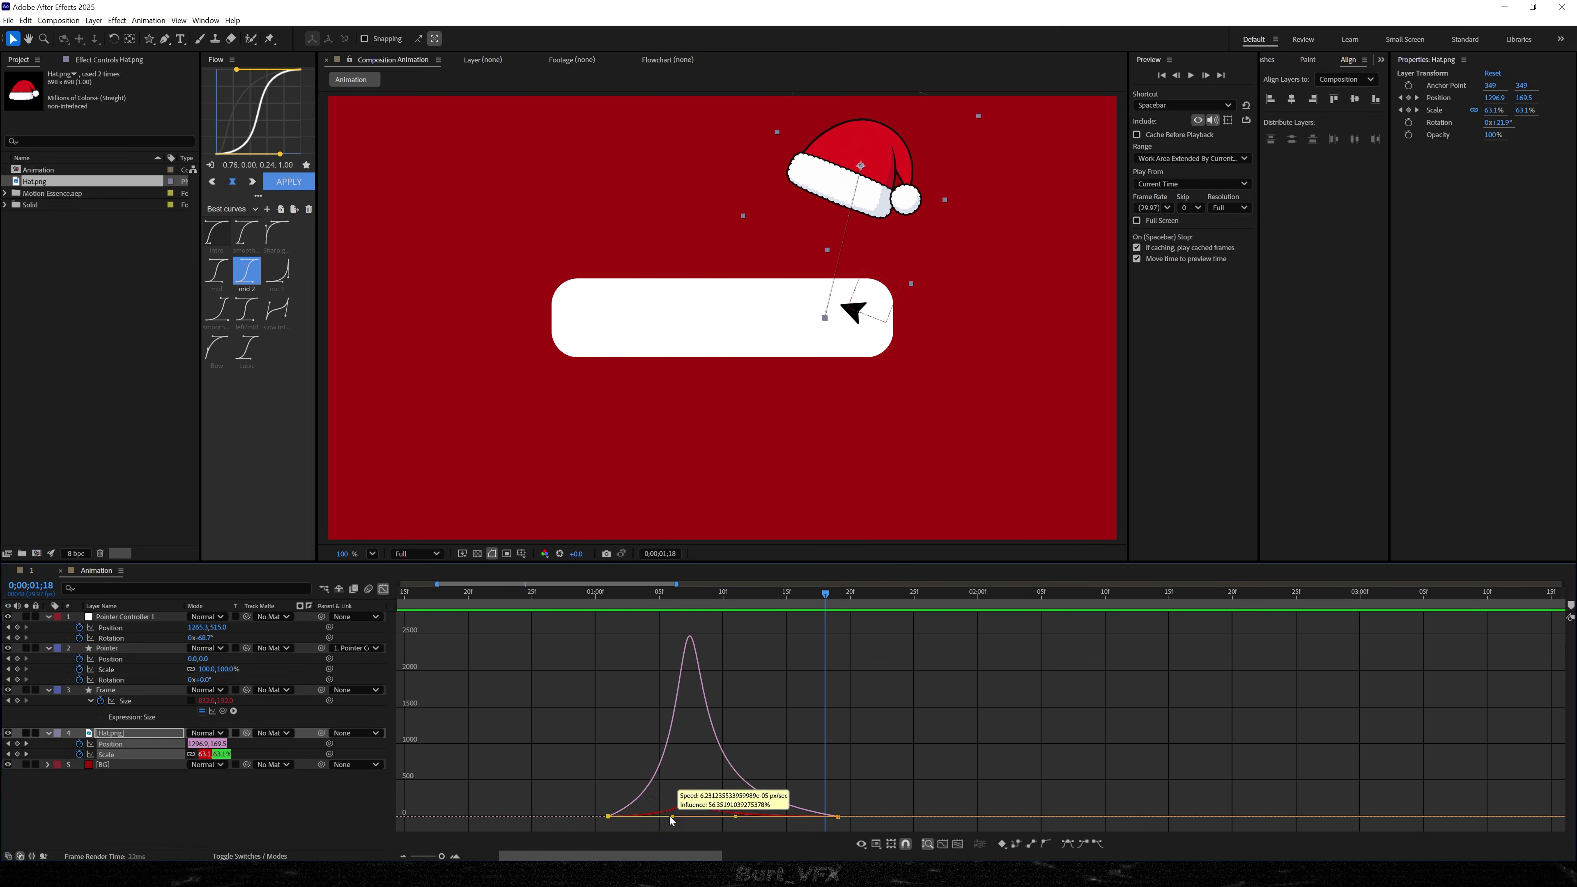
key("space")
key("space")
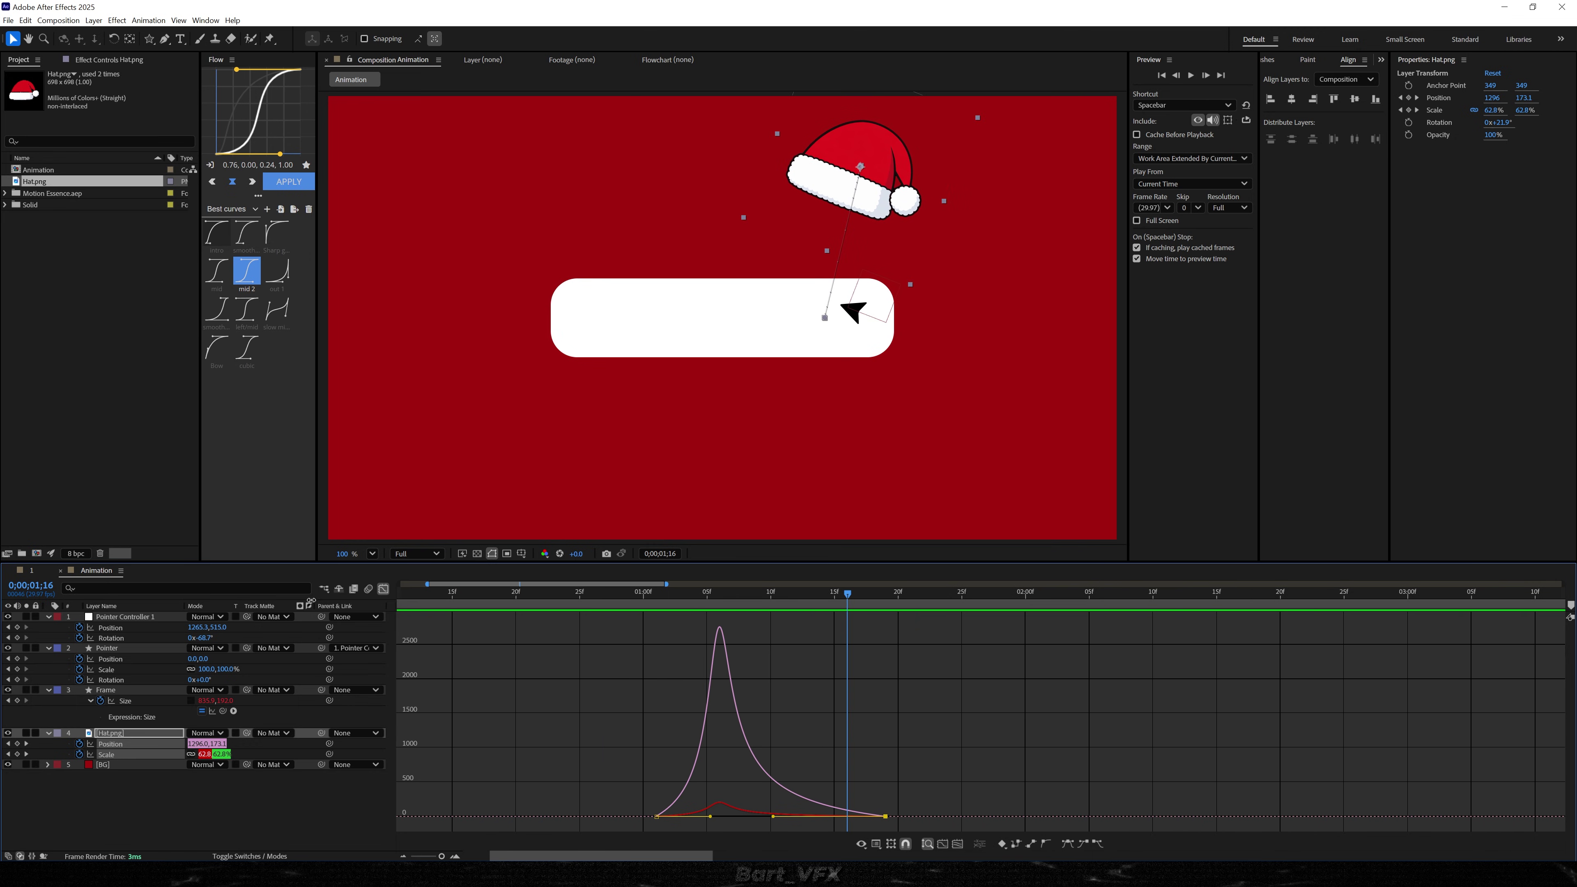
left_click(383, 589)
left_click(698, 784)
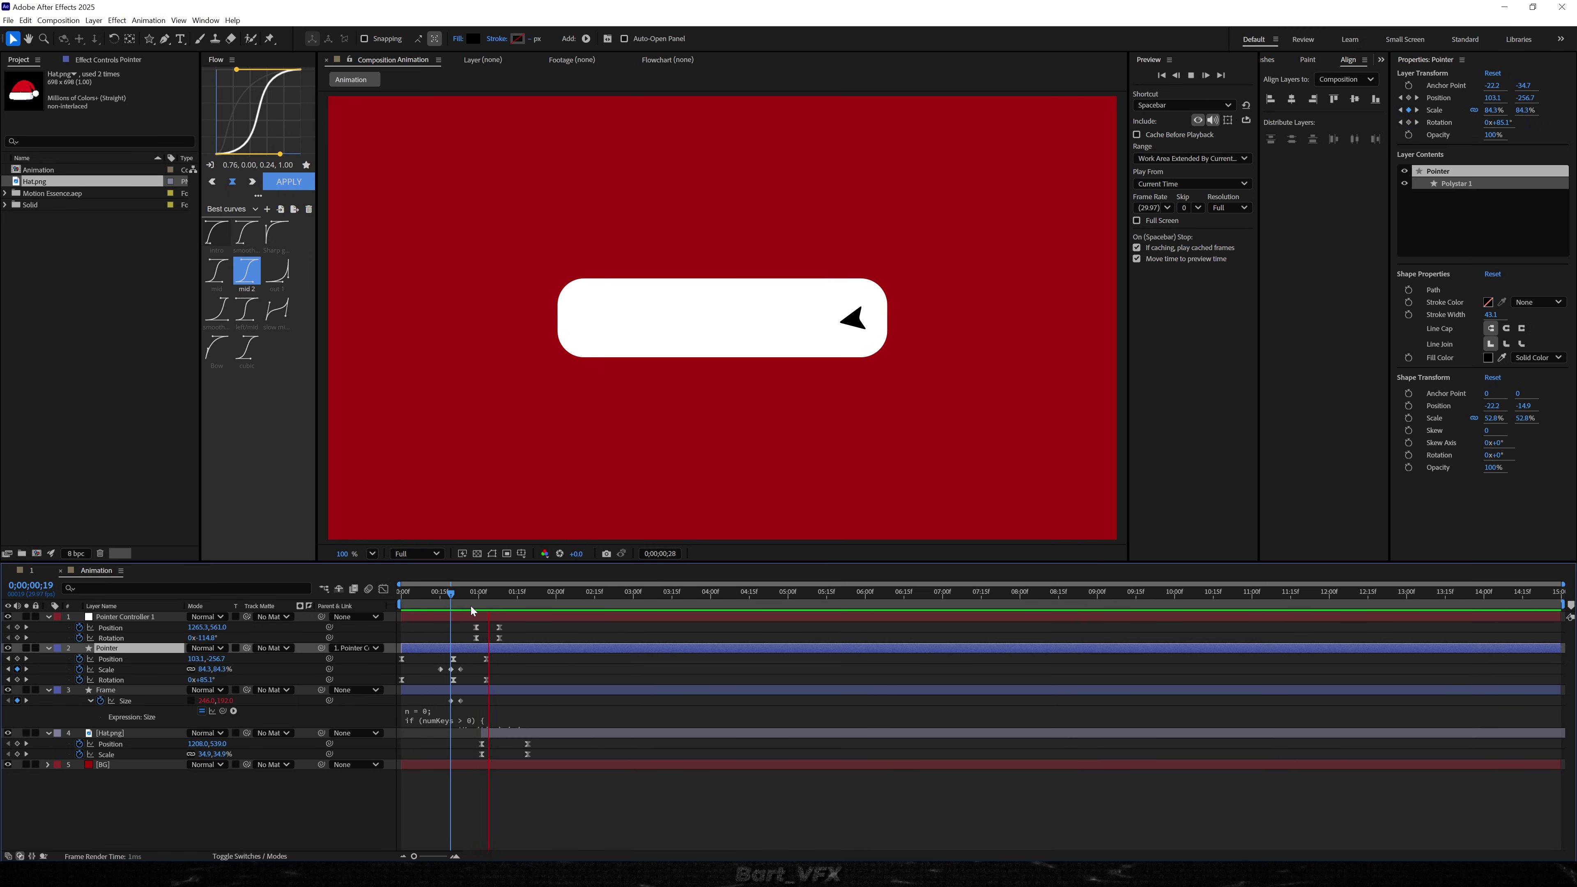
key("space")
- Keyframe the Pointer at 0;00;01;16 with Position 230.9, -117 beneath the hat and Rotation 102.8°
left_click_drag(520, 605, 529, 600)
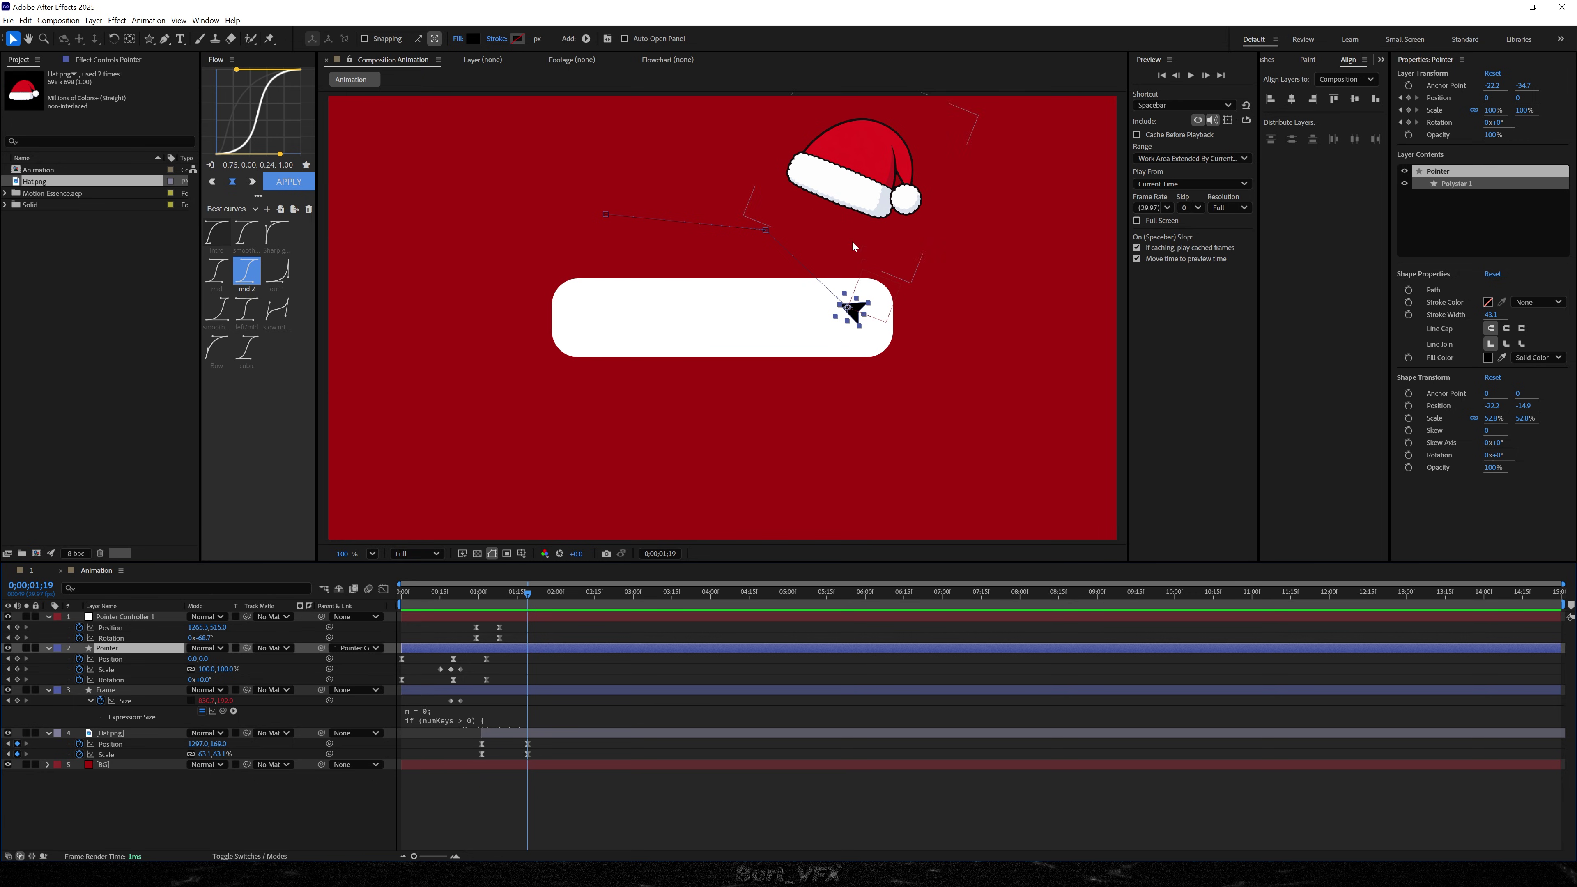
key("Page_Down")
key("Page_Down")
key("Page_Down")
key("Page_Down")
key("Page_Down")
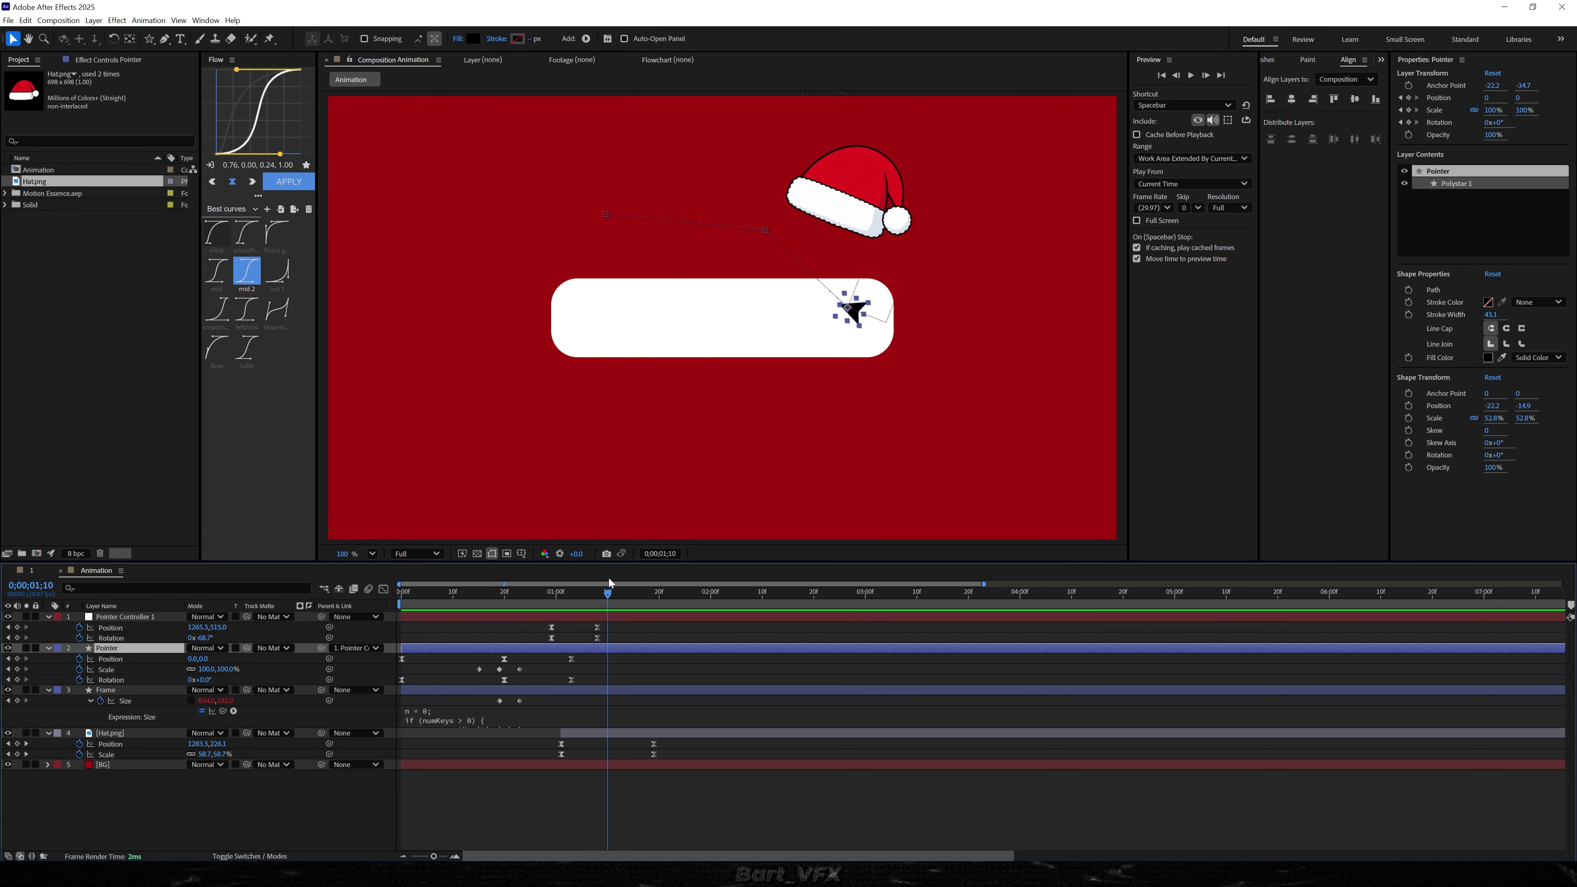
left_click_drag(602, 595, 641, 593)
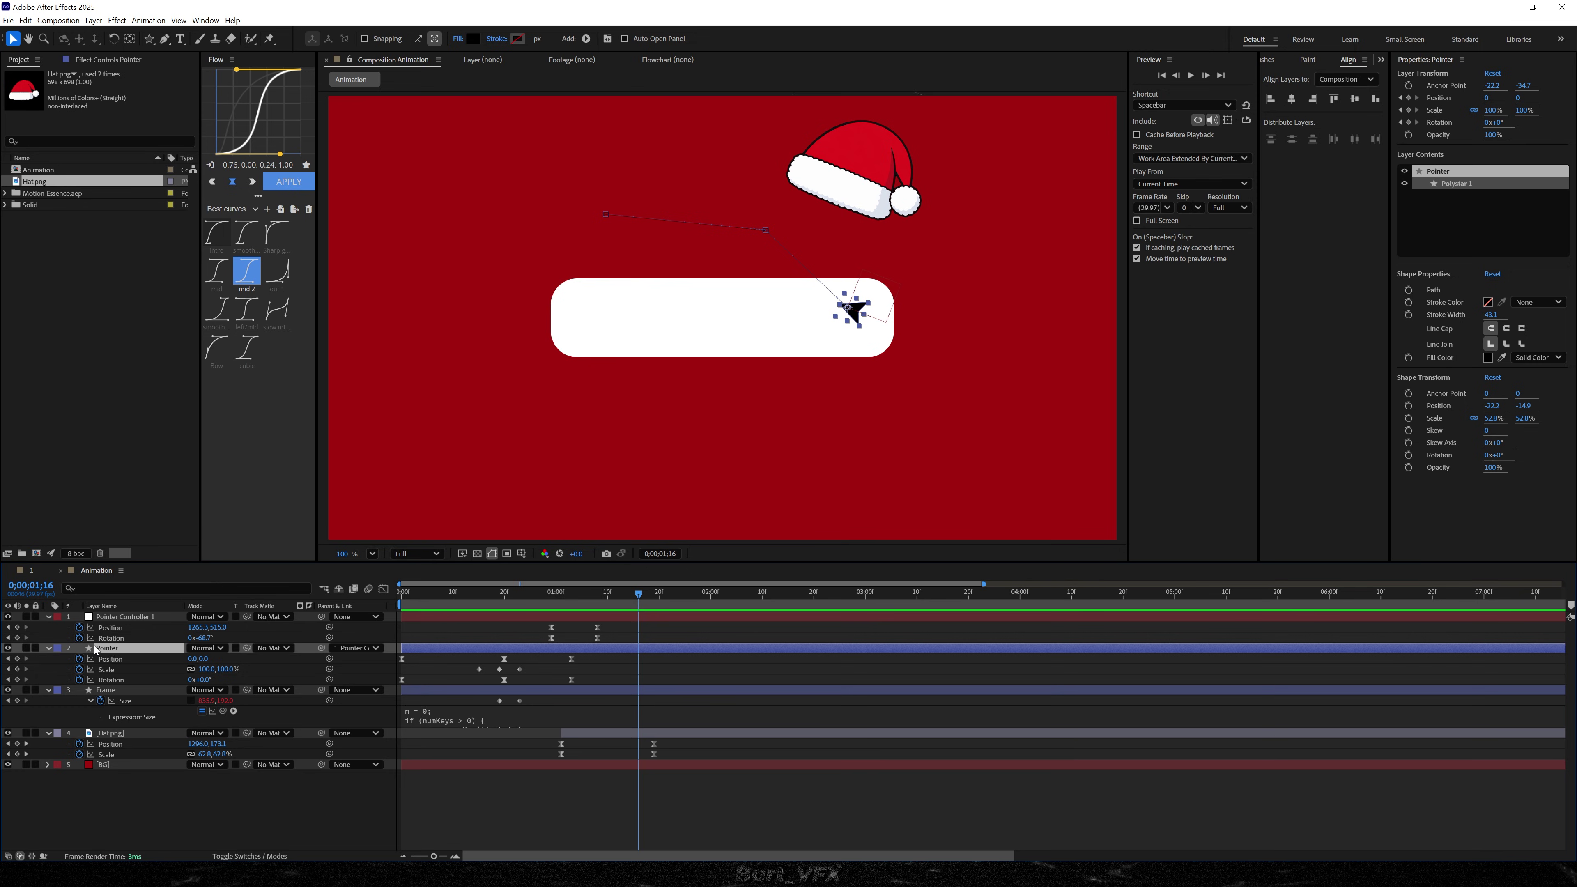
left_click(235, 668)
left_click_drag(204, 658, 142, 672)
left_click_drag(831, 308, 852, 208)
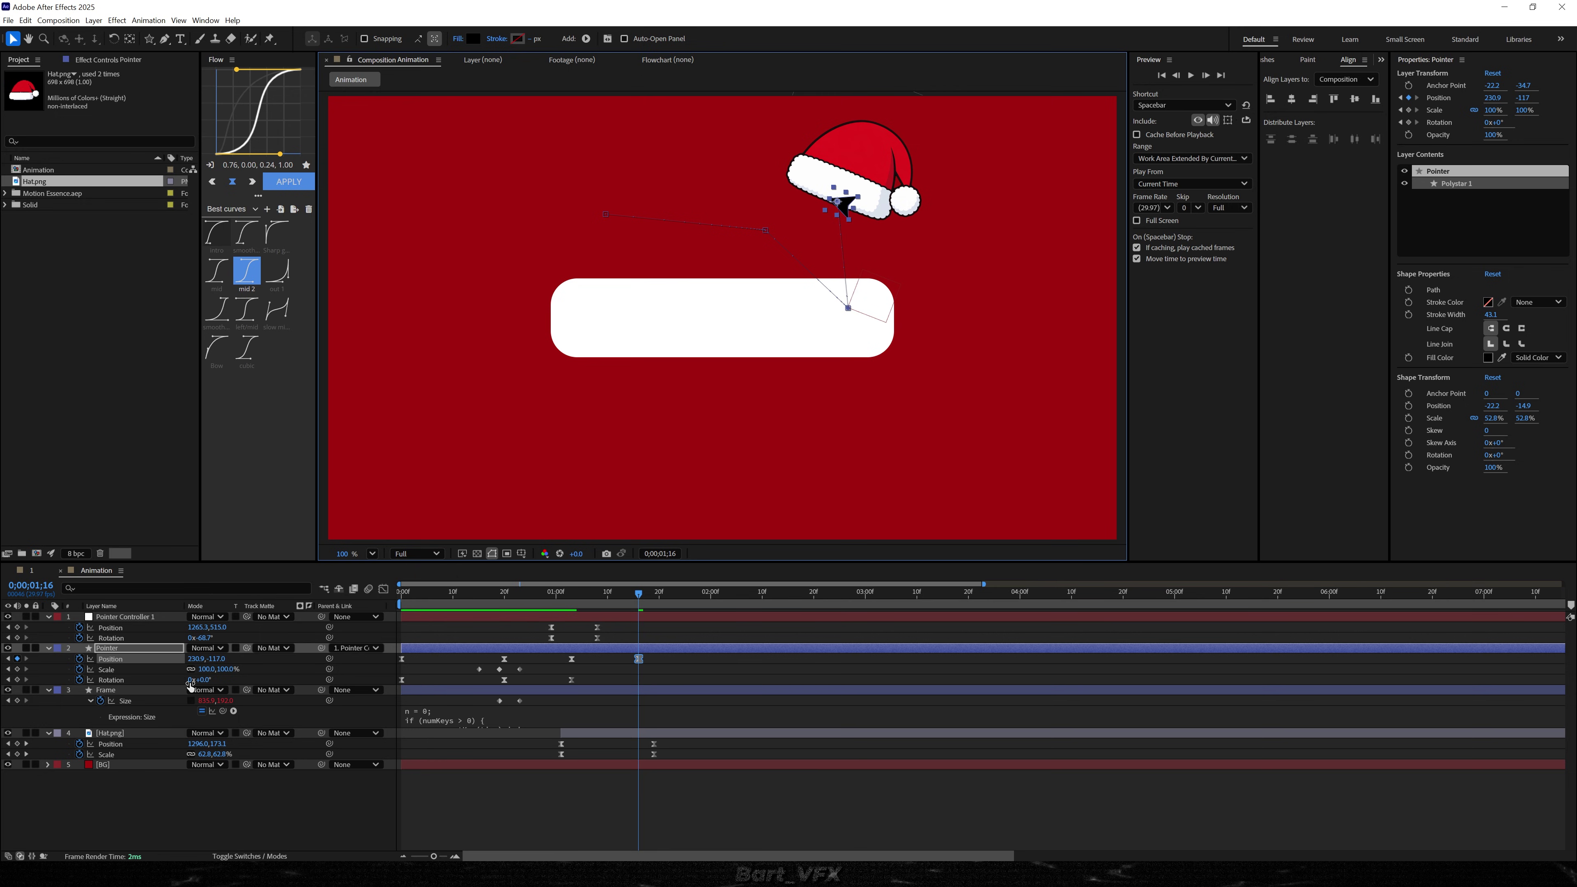
left_click_drag(203, 685, 685, 657)
- Move the Pointer's last Position and Rotation keyframes to about 0;00;01;28 and ease the final segment with the mid 2 curve
left_click_drag(565, 601, 489, 607)
key("space")
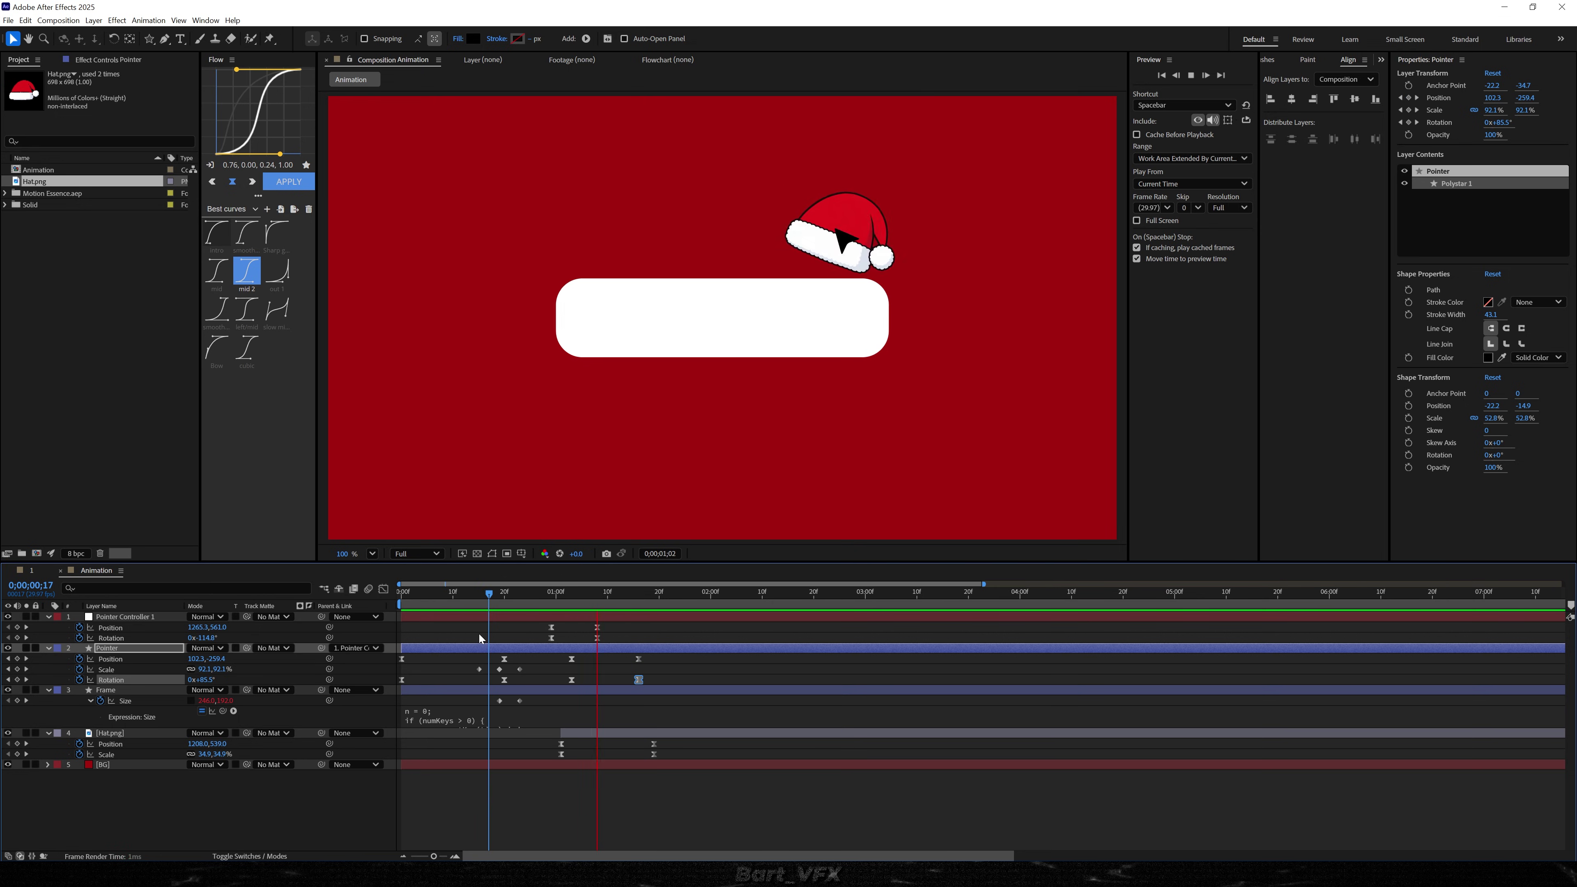
left_click(587, 596)
left_click_drag(625, 653, 554, 691)
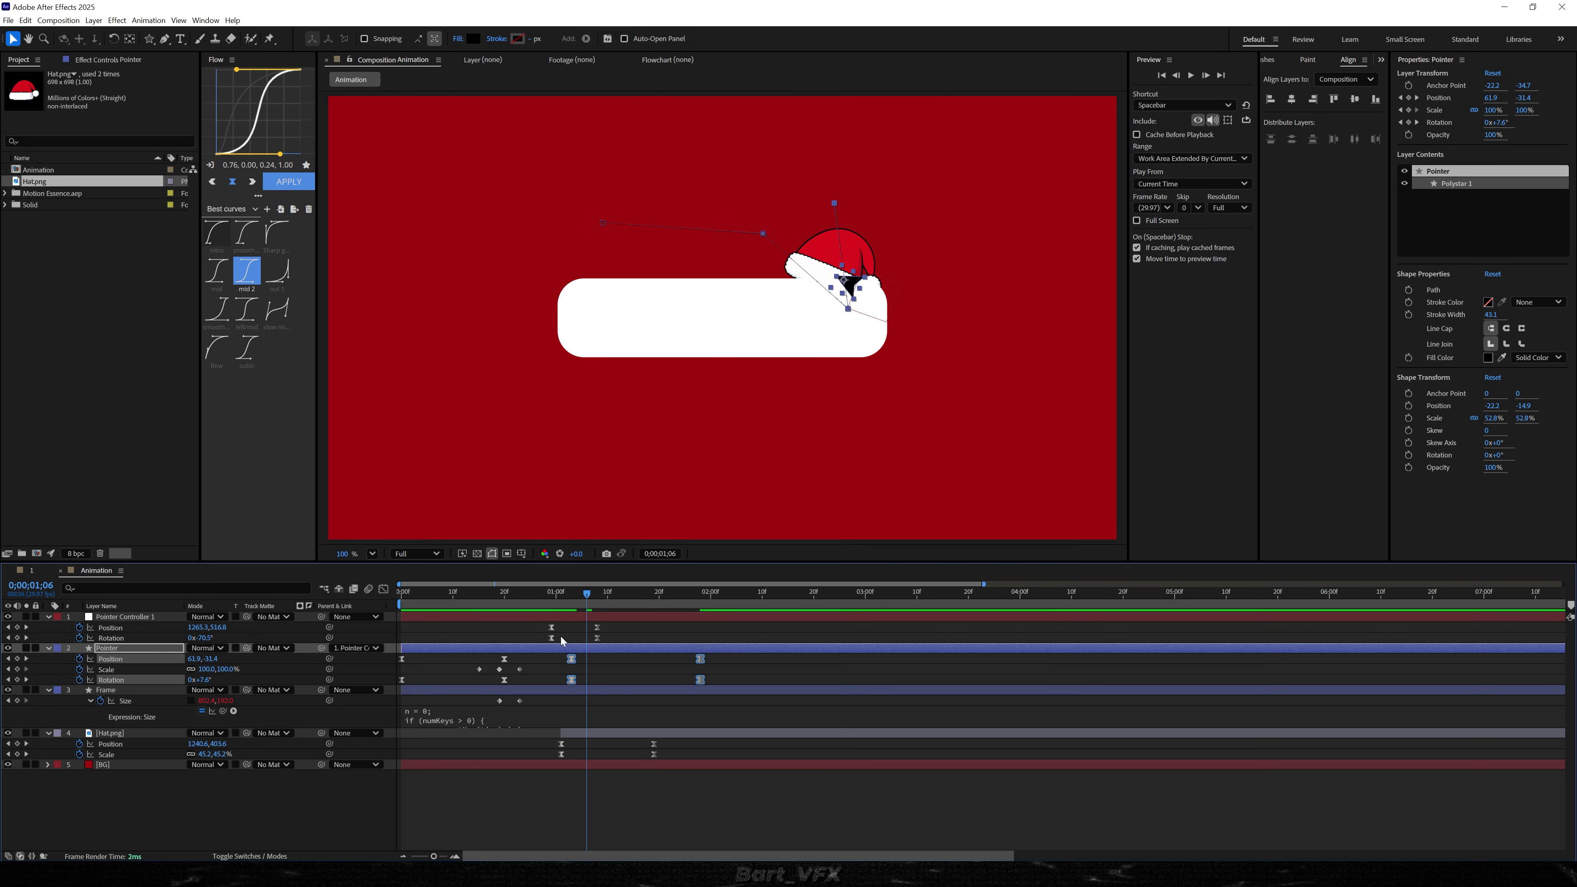
left_click(244, 274)
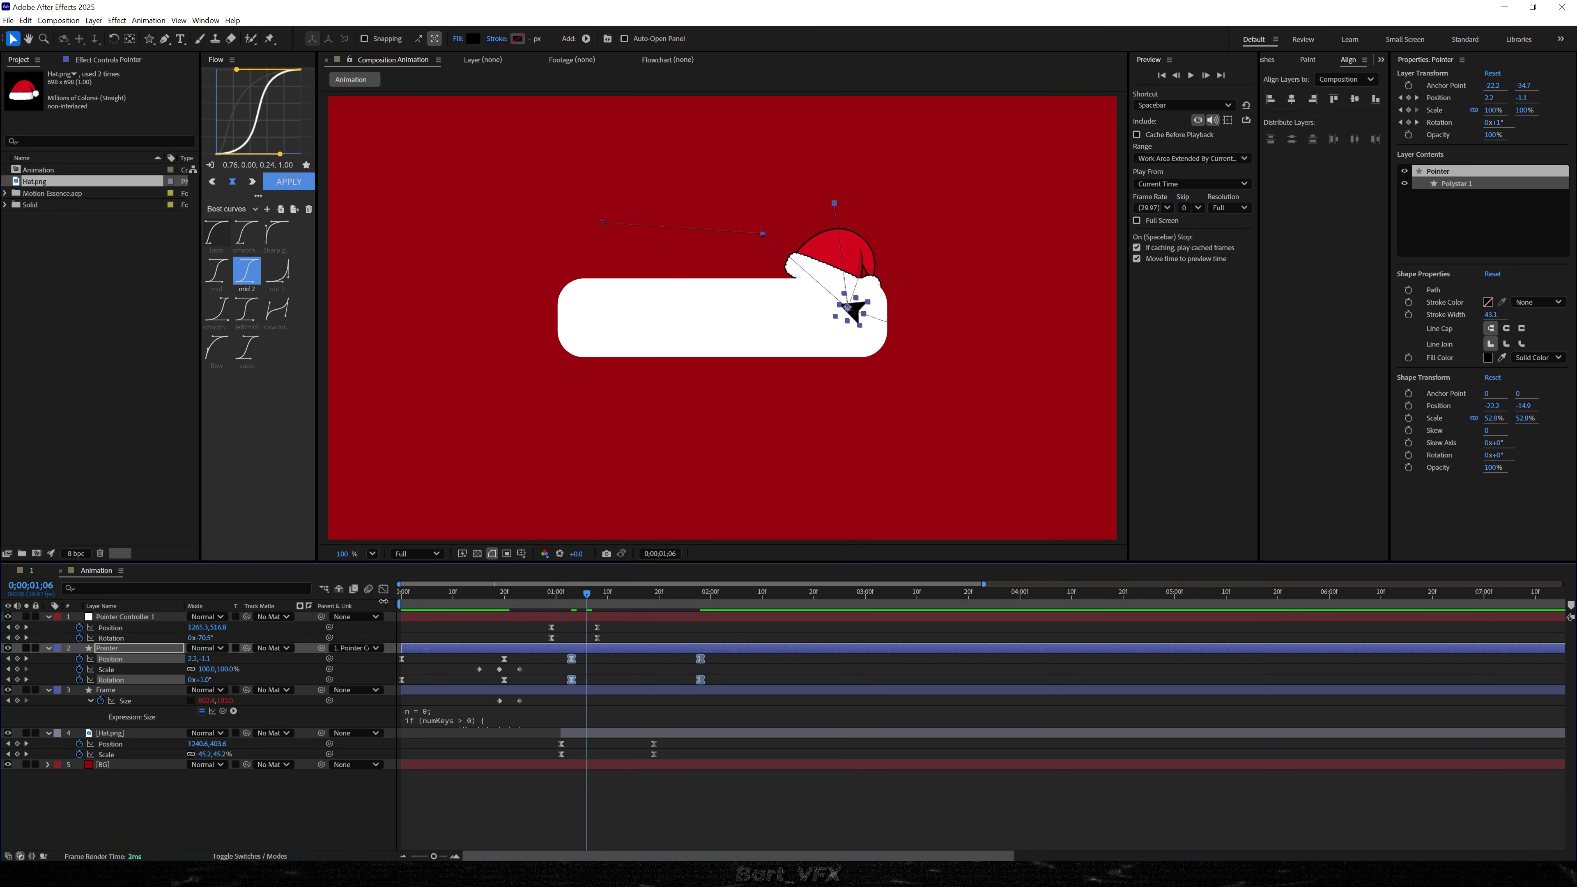
- Reshape the Pointer's last speed curve to peak earlier, end it at about 0;00;01;23, and preview the motion
left_click(383, 589)
key("space")
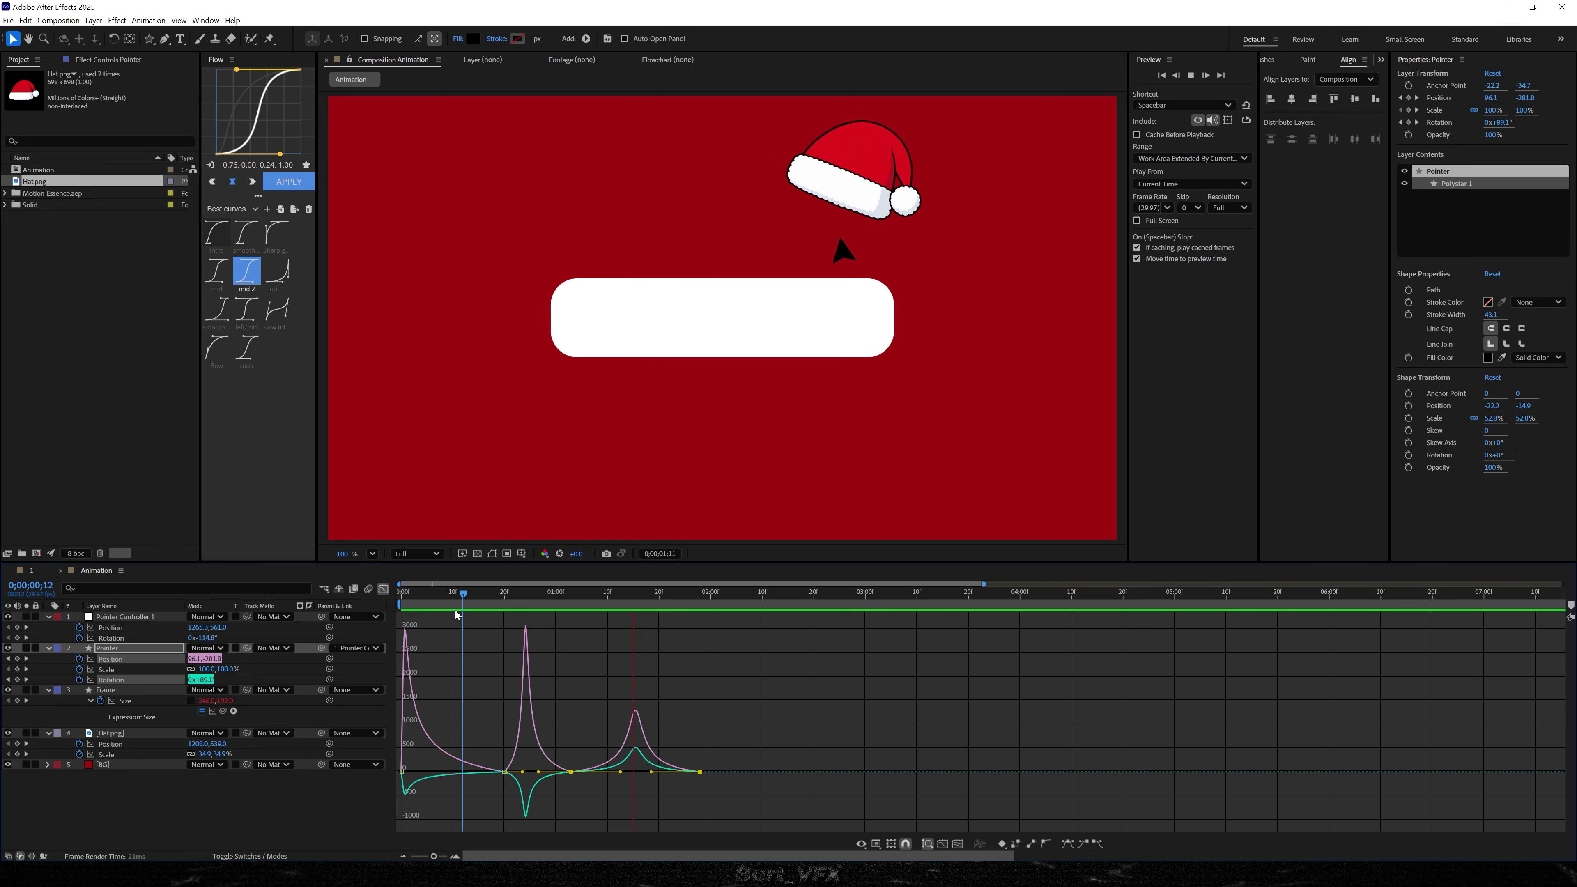
key("space")
mouse_move(620, 772)
left_mouse_down()
mouse_move(607, 774)
mouse_move(637, 774)
left_mouse_up()
key("space")
left_click_drag(700, 773, 674, 774)
key("space")
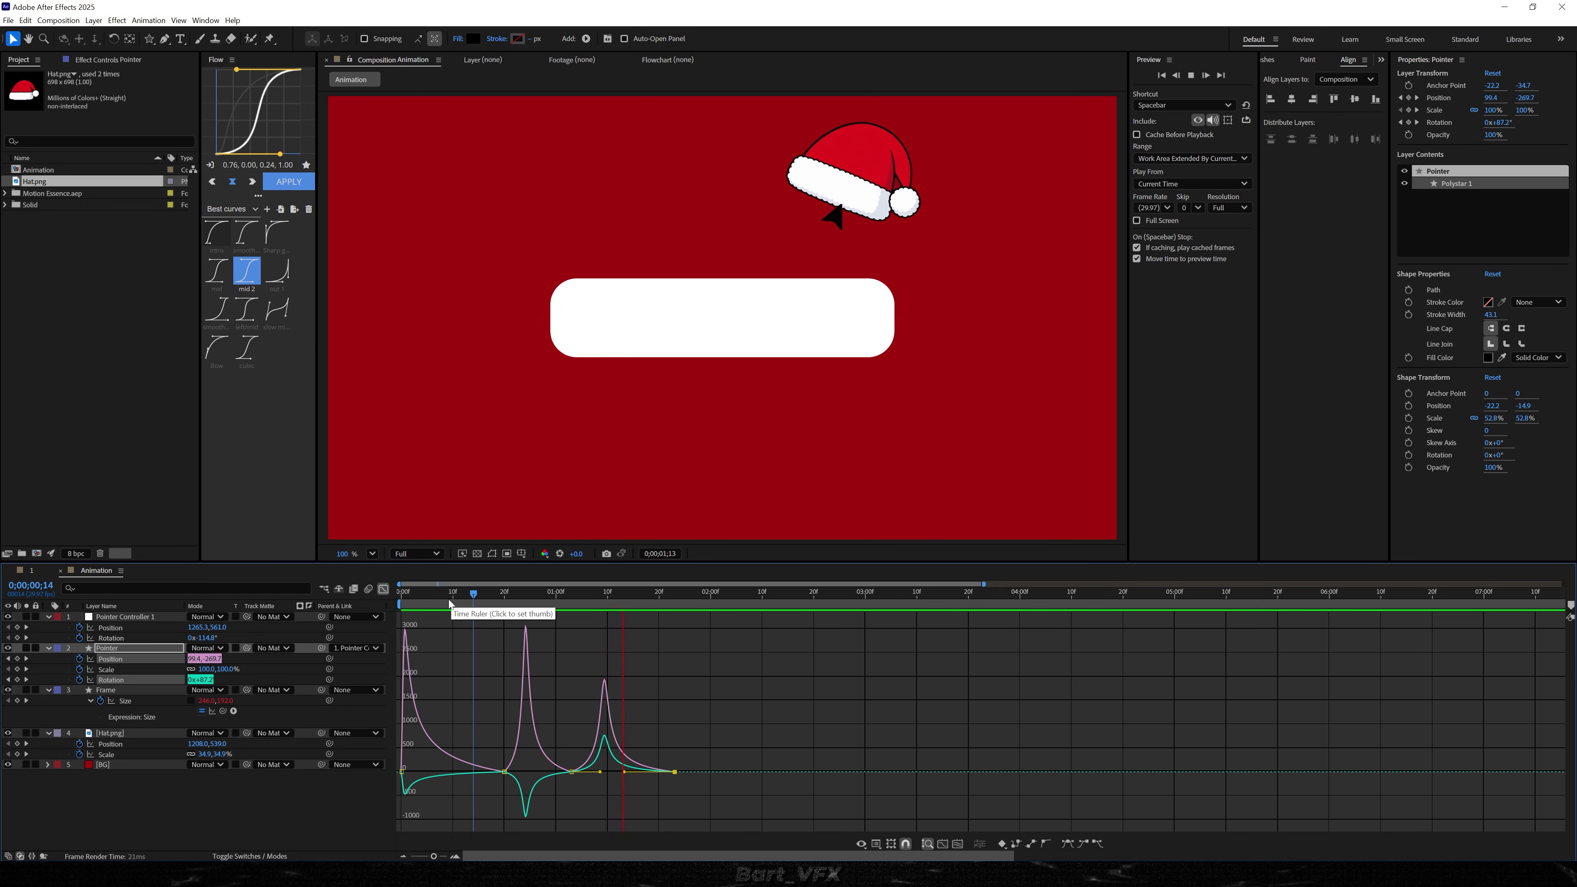
key("shift+F3")
key("space")
left_click_drag(686, 593, 716, 586)
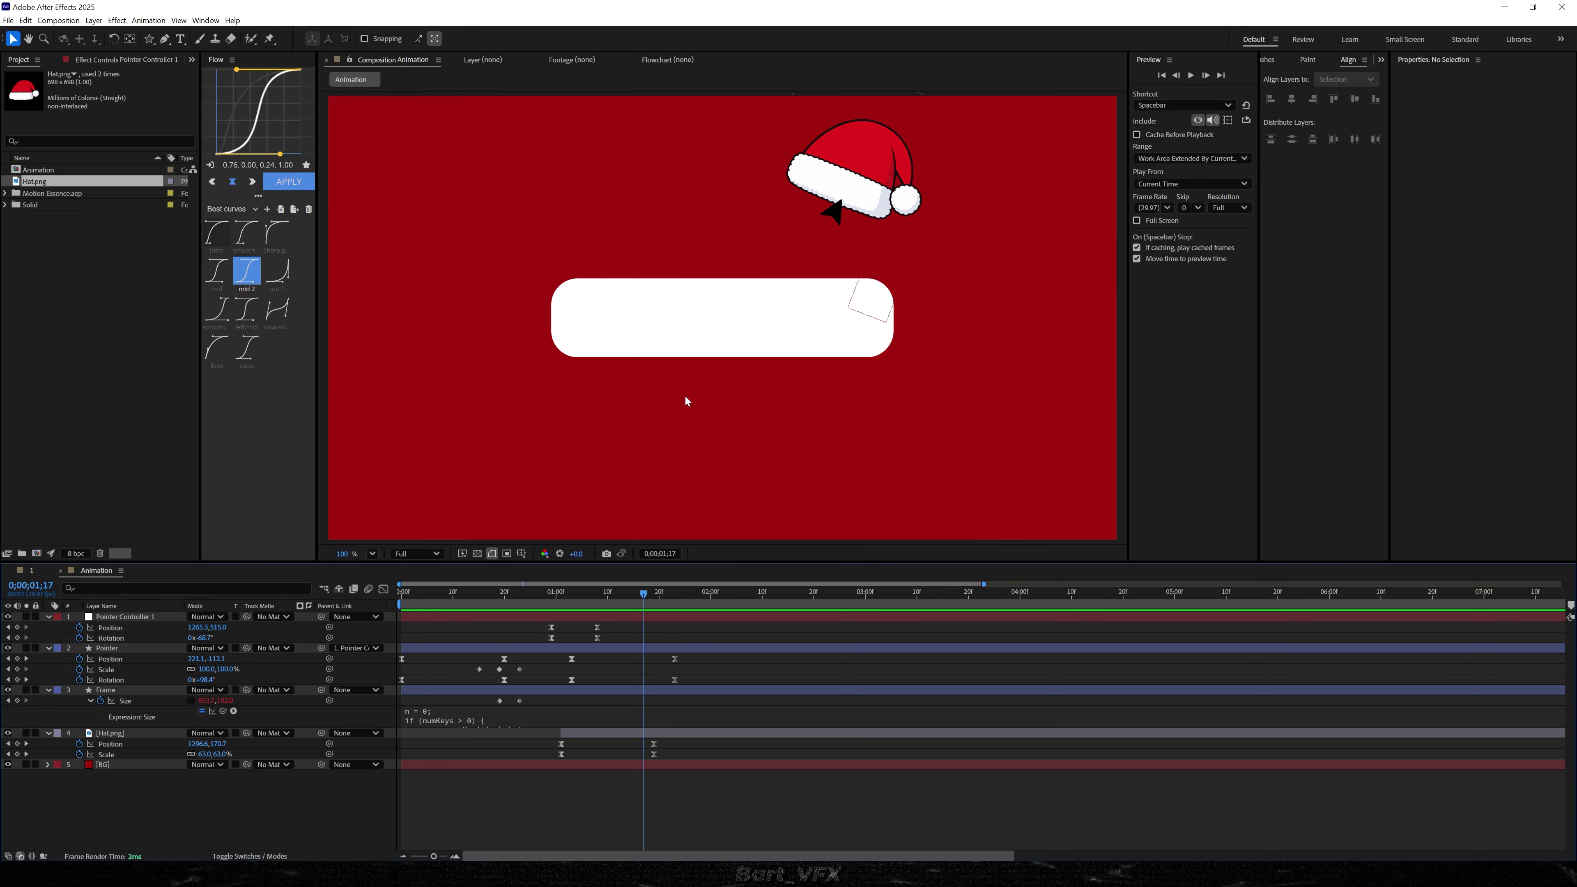
- Keyframe Pointer Controller 1's Position at 0;00;01;17 and at about 0;00;02;01 with the value 797.3, 1038
left_click(17, 628)
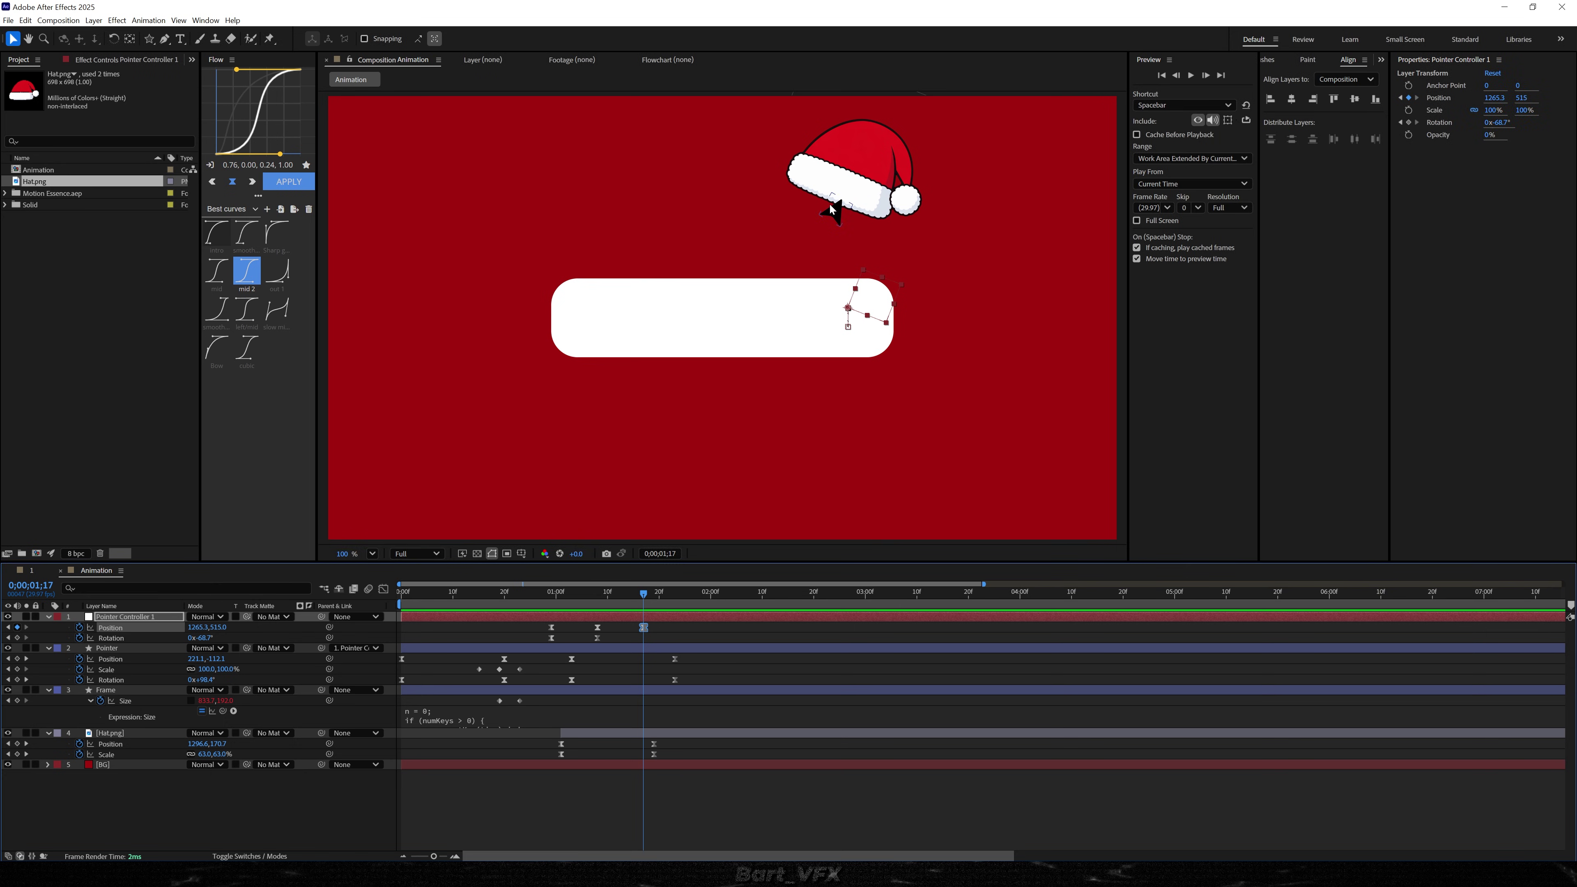
left_click_drag(645, 602, 715, 595)
left_click_drag(211, 630, 372, 651)
left_click_drag(205, 632, 163, 630)
left_click(184, 628)
- Ease Pointer Controller 1's last two Position keyframes with mid 2 and retime them to about 0;00;01;15 and 0;00;01;25
left_click_drag(741, 628, 630, 644)
left_click(241, 272)
left_click(465, 594)
key("space")
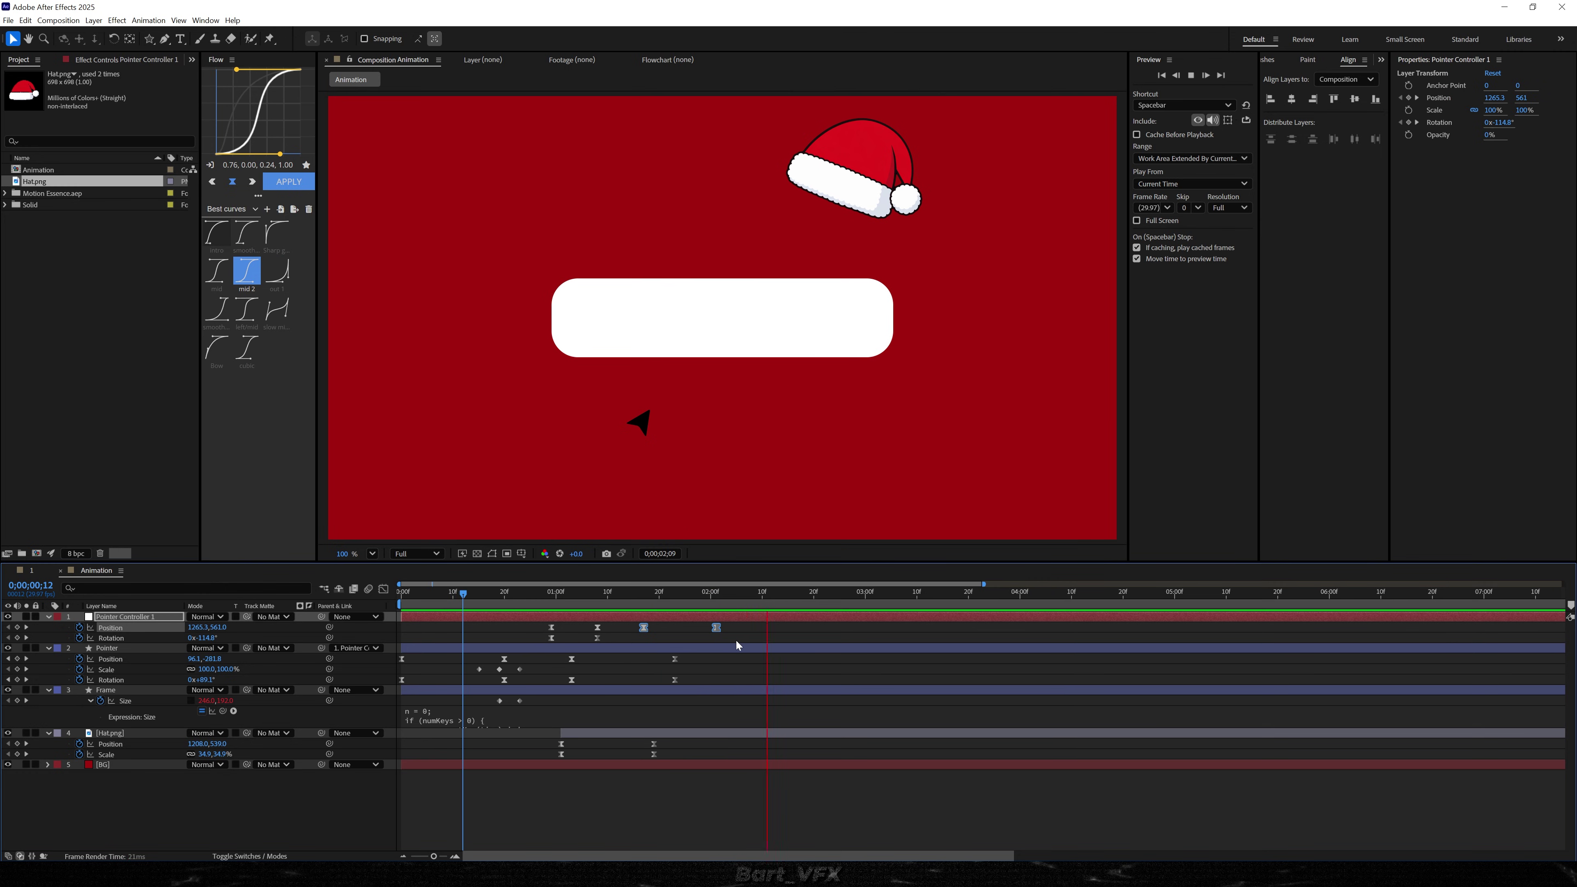
key("space")
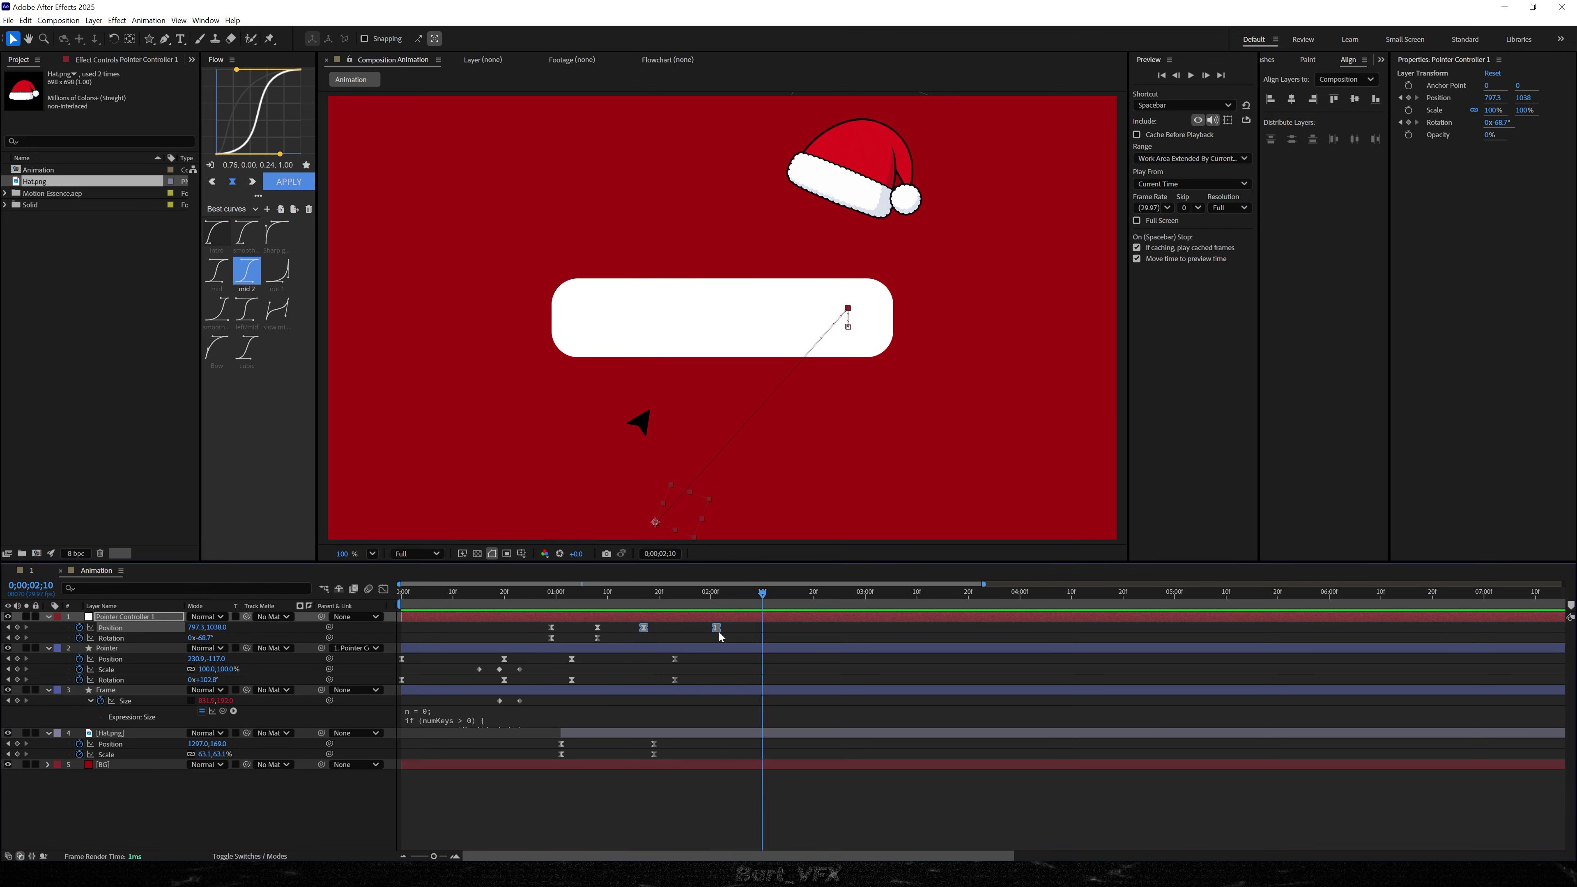
left_click_drag(699, 628, 684, 630)
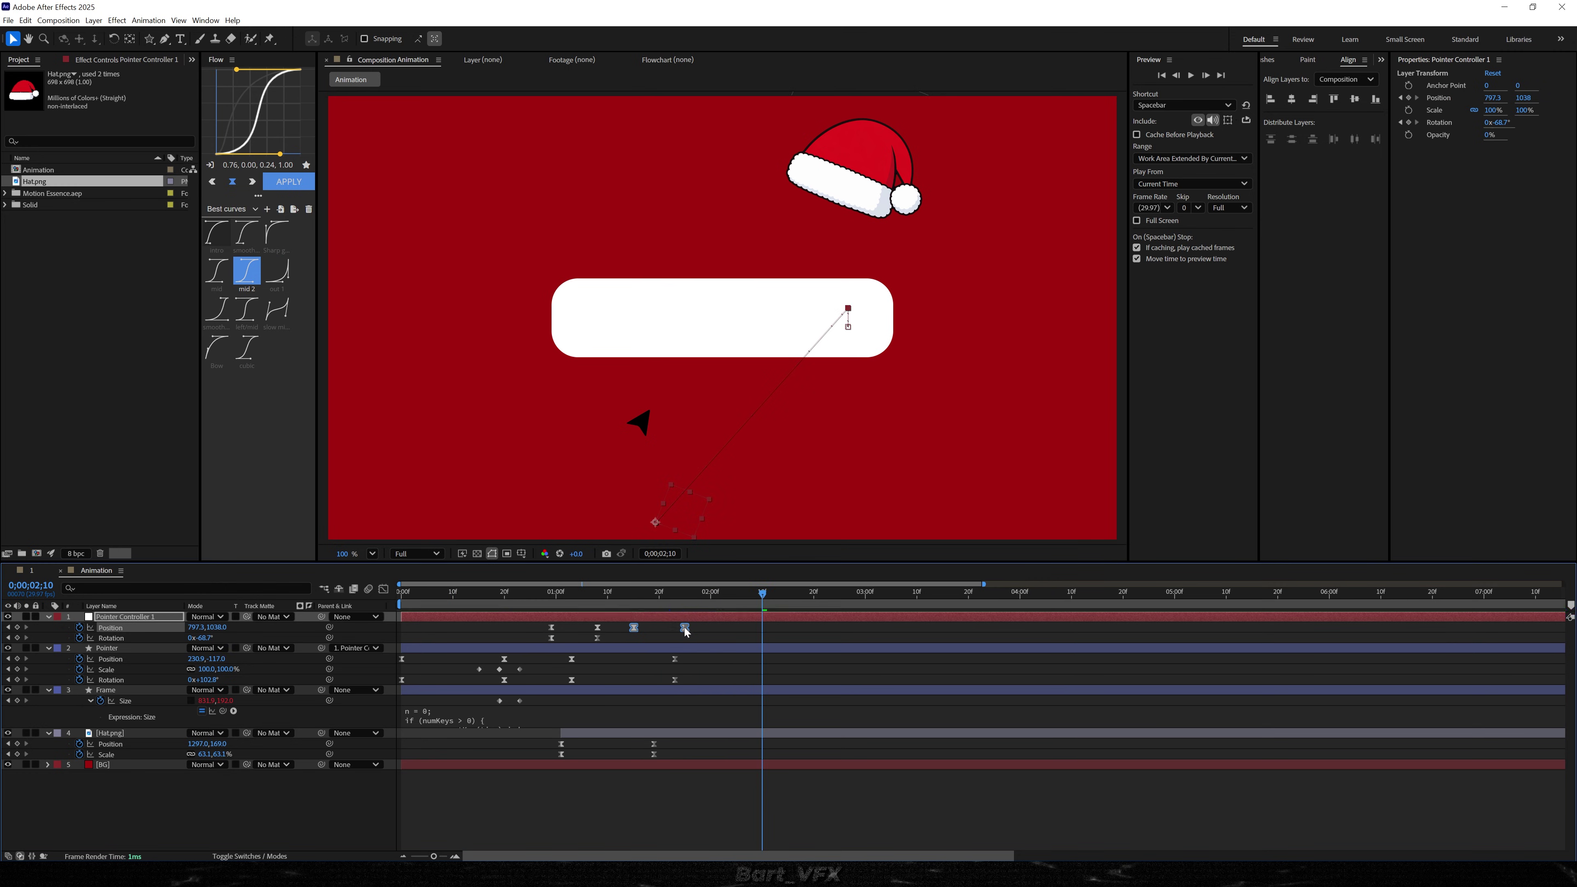
- Add a null object directly above the Hat.png layer
left_click(144, 734)
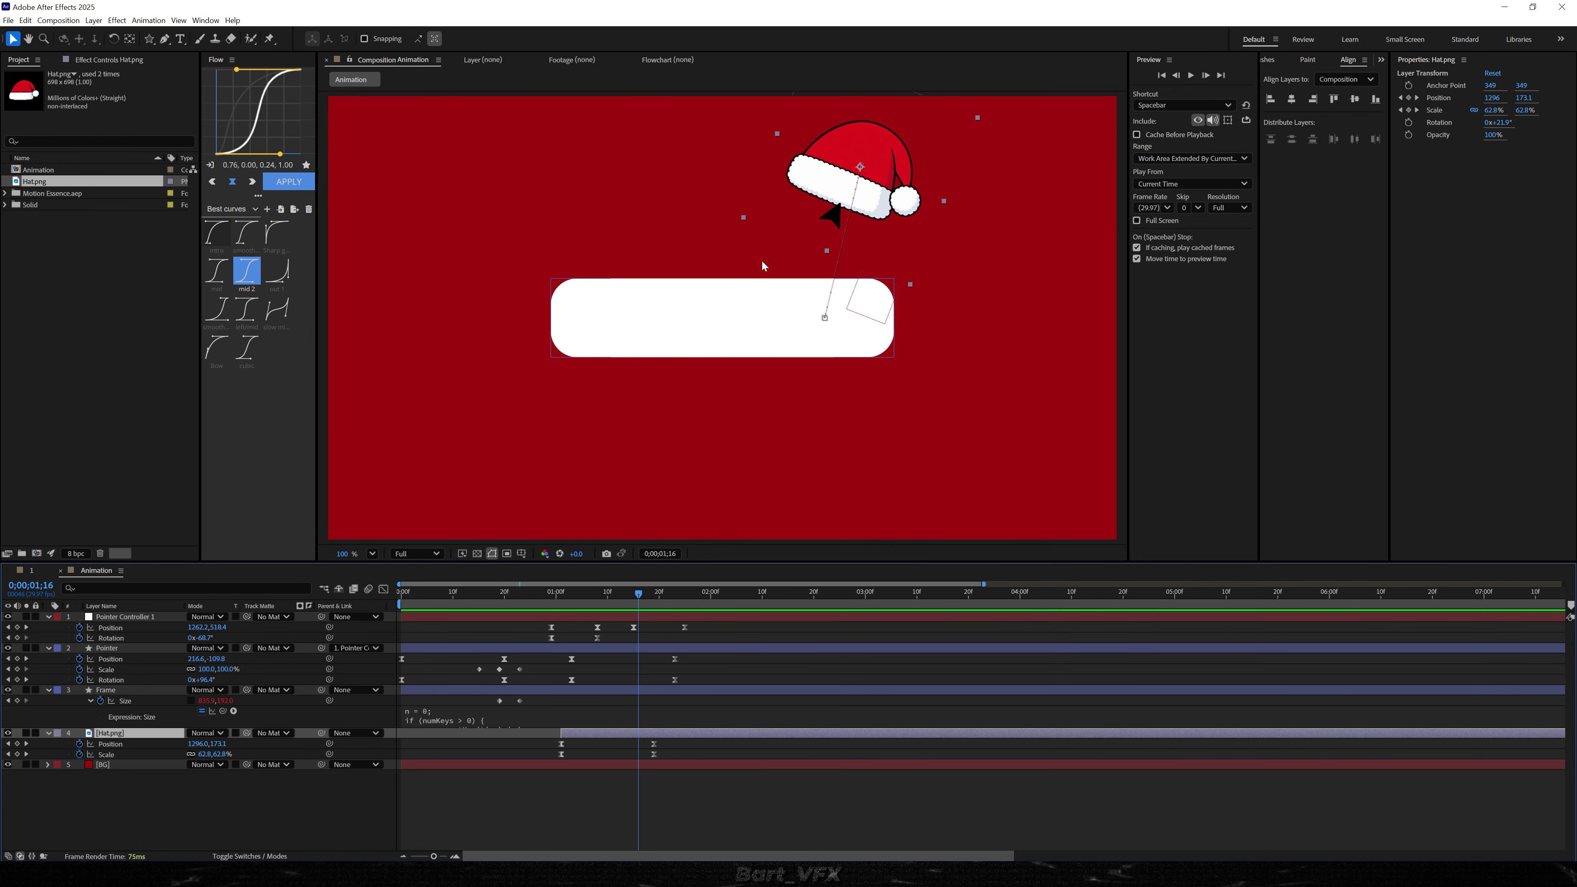
left_click(151, 805)
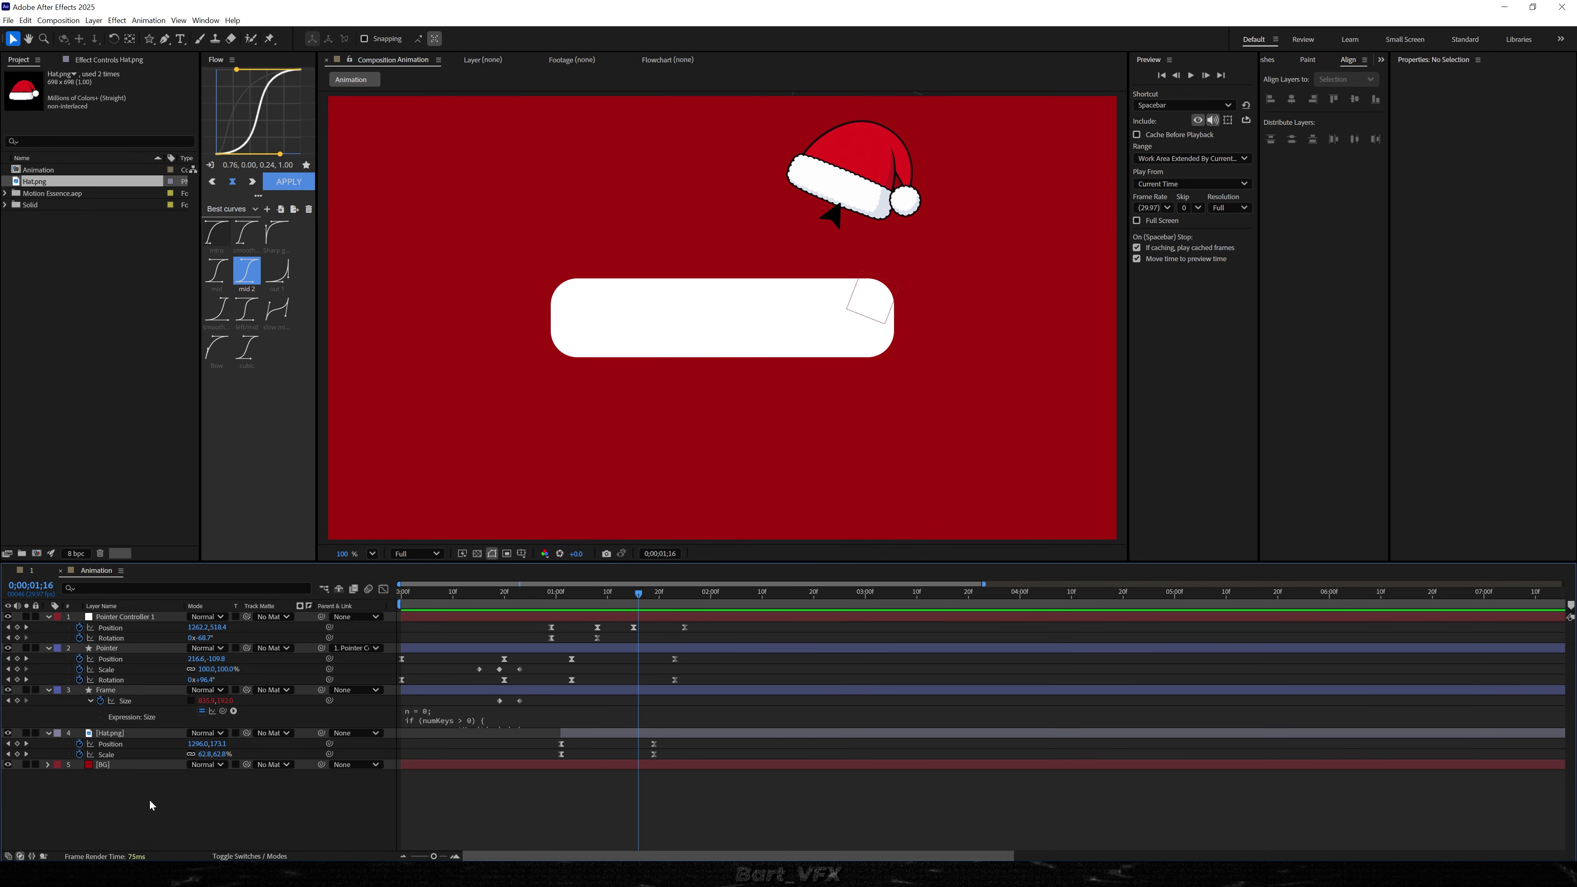
left_click(114, 735)
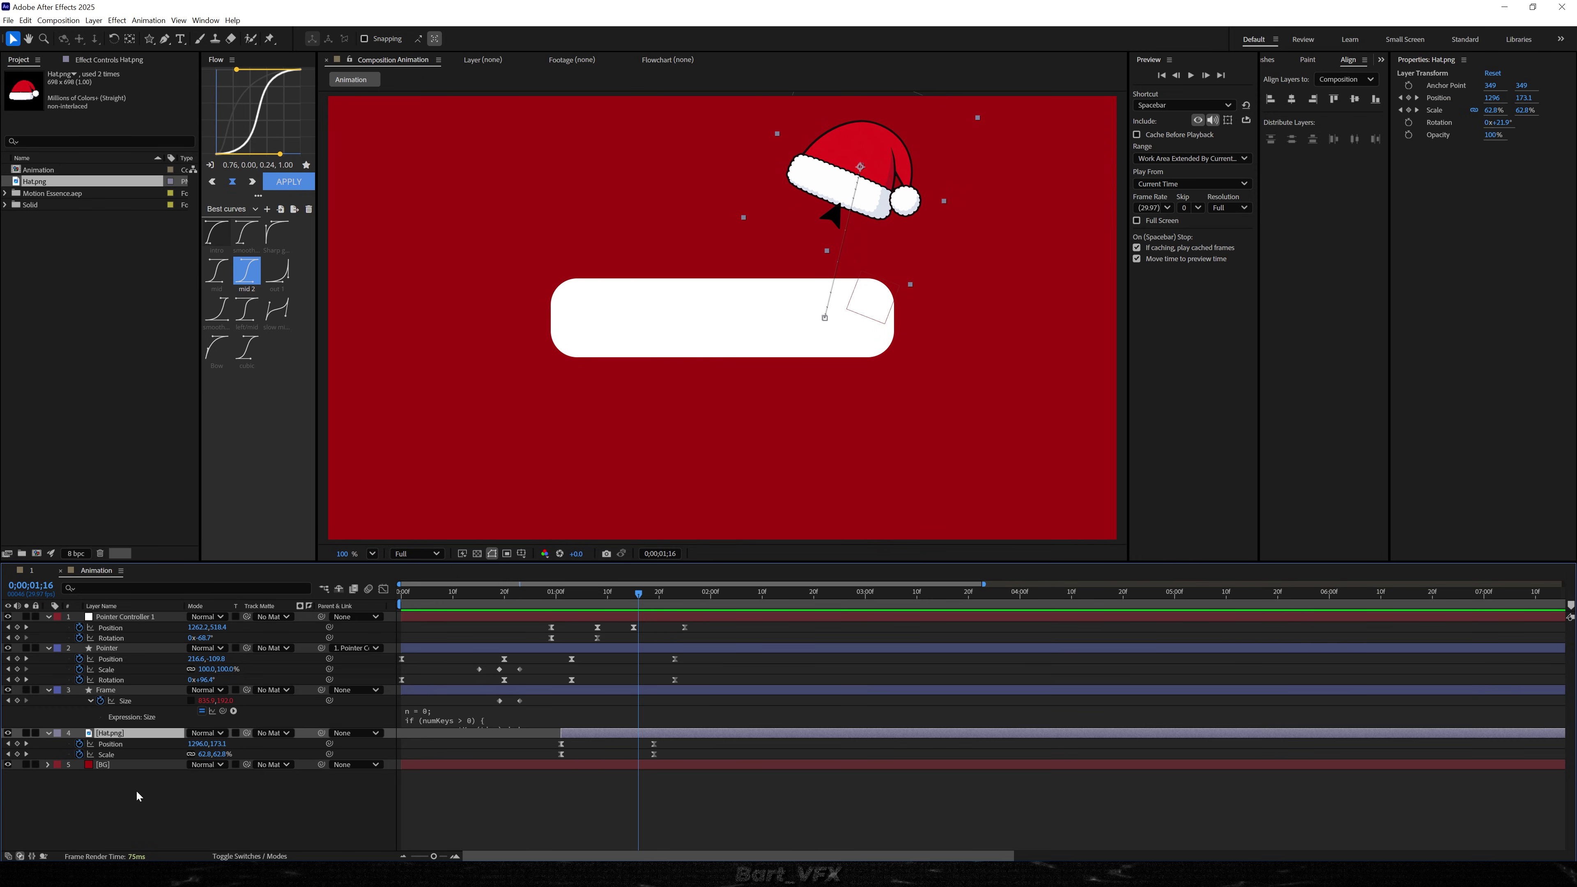
right_click(158, 789)
mouse_move(234, 644)
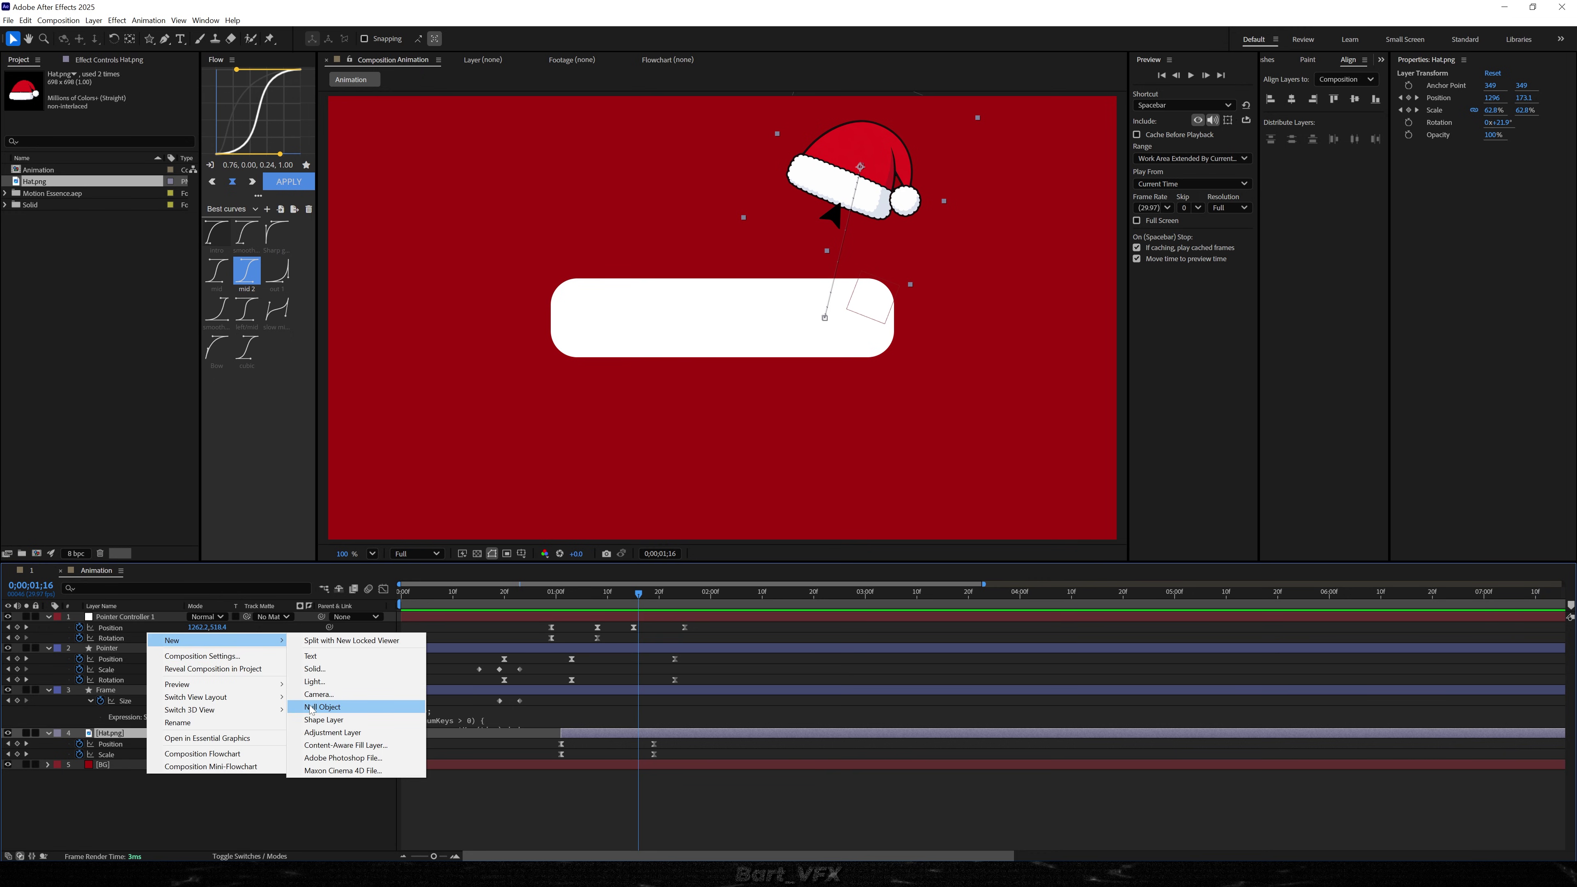
left_click(322, 707)
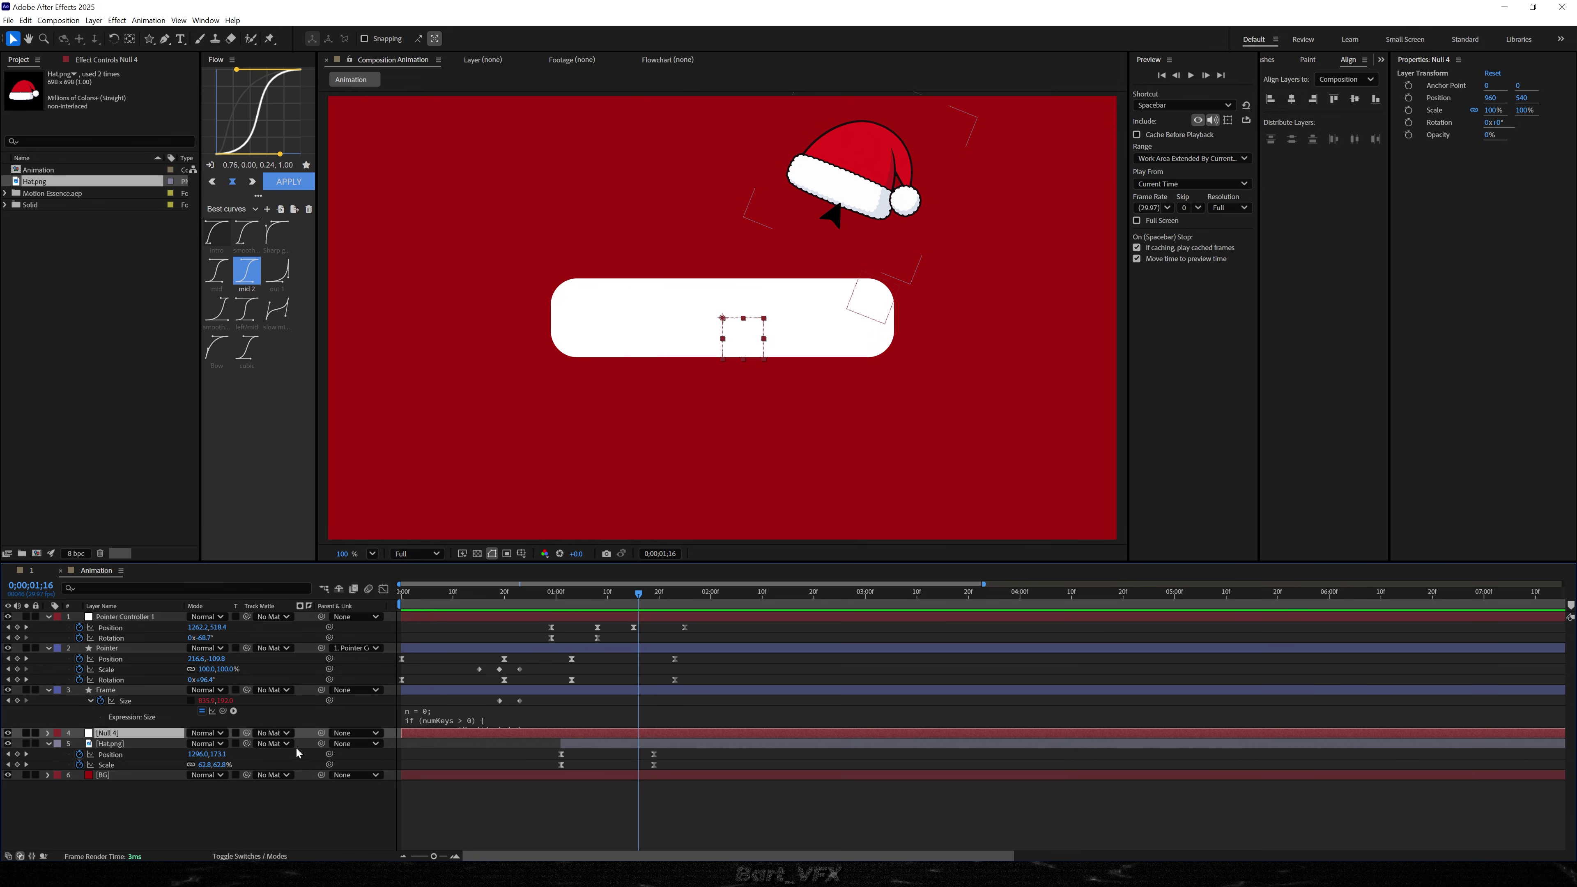
- Match the null's transform to Hat.png through temporary parenting, and parent Hat.png to the null
left_click_drag(322, 738, 145, 749)
left_click(355, 733)
left_click(366, 743)
left_click_drag(322, 745, 143, 735)
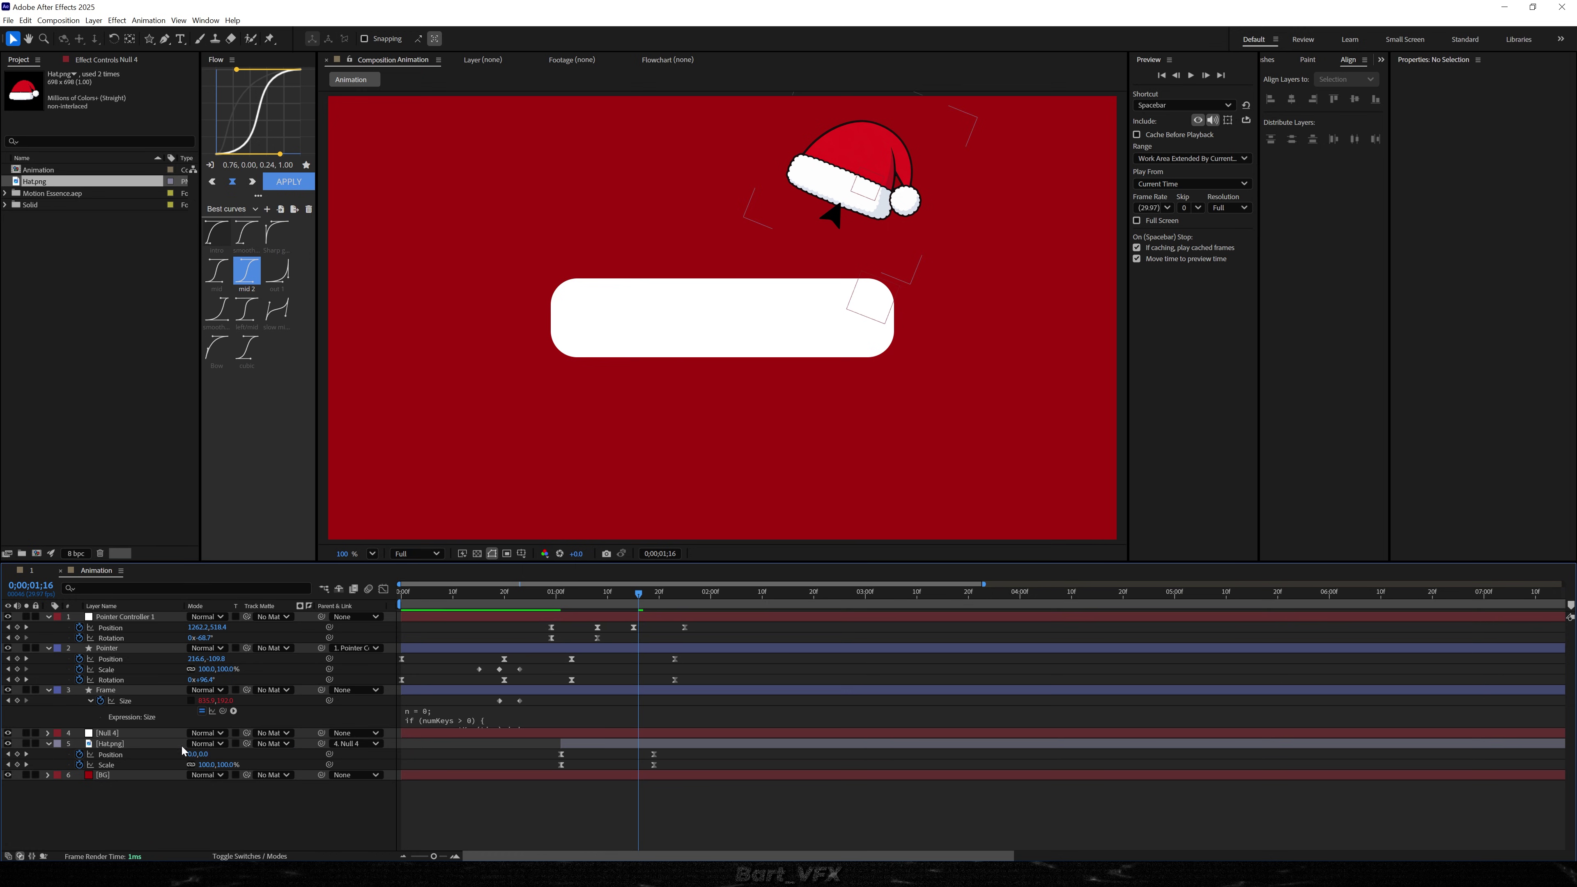
- Keyframe the null's Position at 0;00;01;16 and at about 0;00;01;28 with the hat lowered behind the bar, about 1103, 403
left_click(173, 734)
key("alt+shift+p")
left_click_drag(657, 605, 701, 592)
left_click_drag(215, 744, 260, 744)
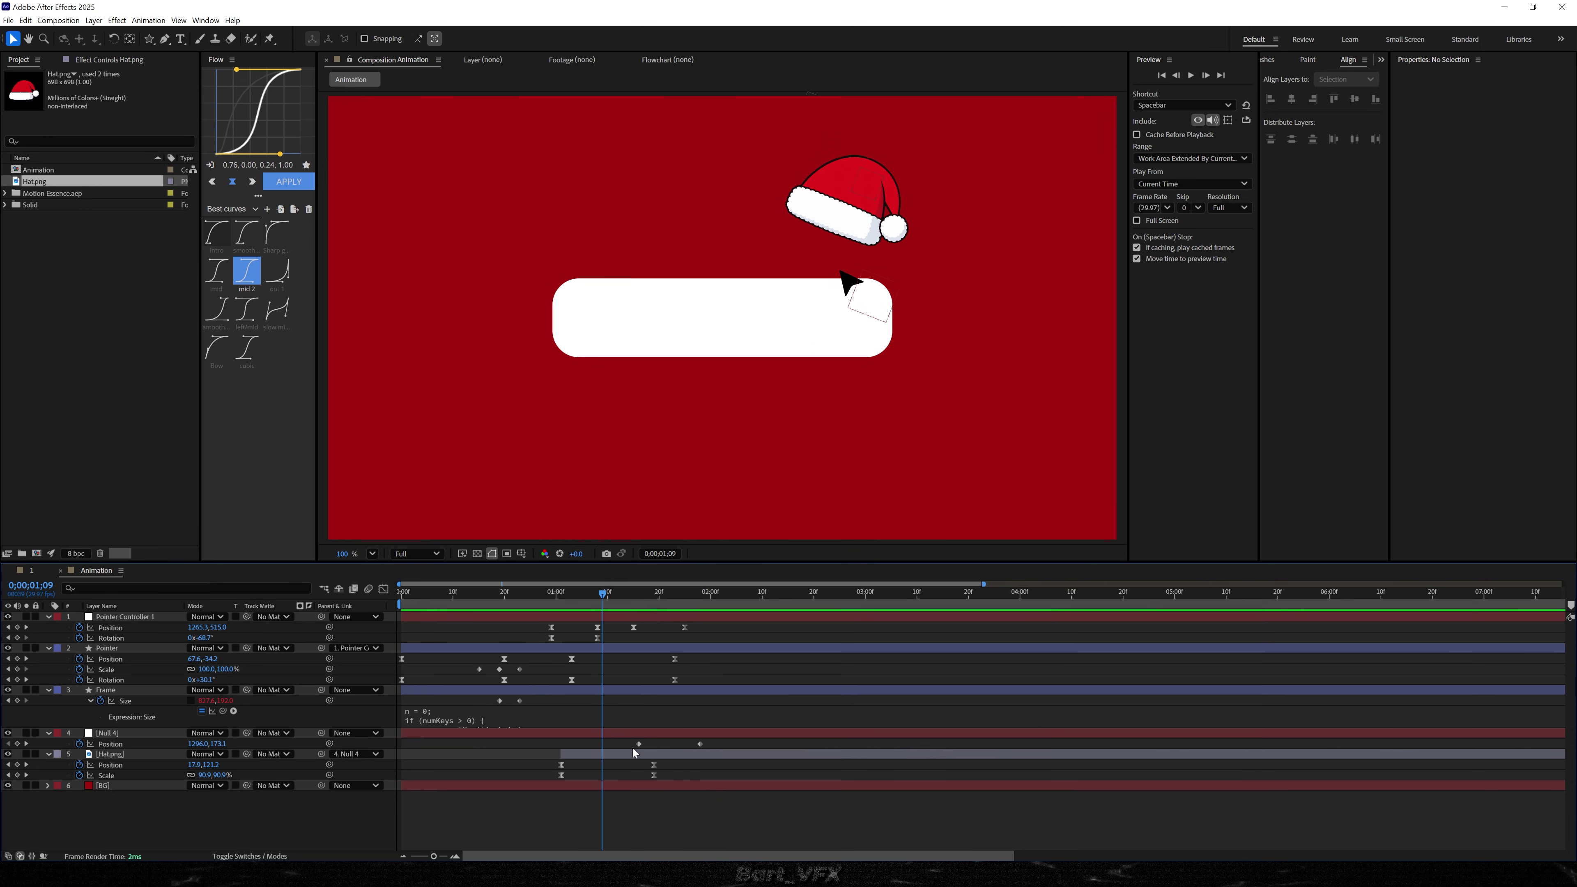
- Retime the null's Position keyframes to 0;00;01;15 and 0;00;01;25, ease them with the mid 2 curve, and preview
left_click(633, 594)
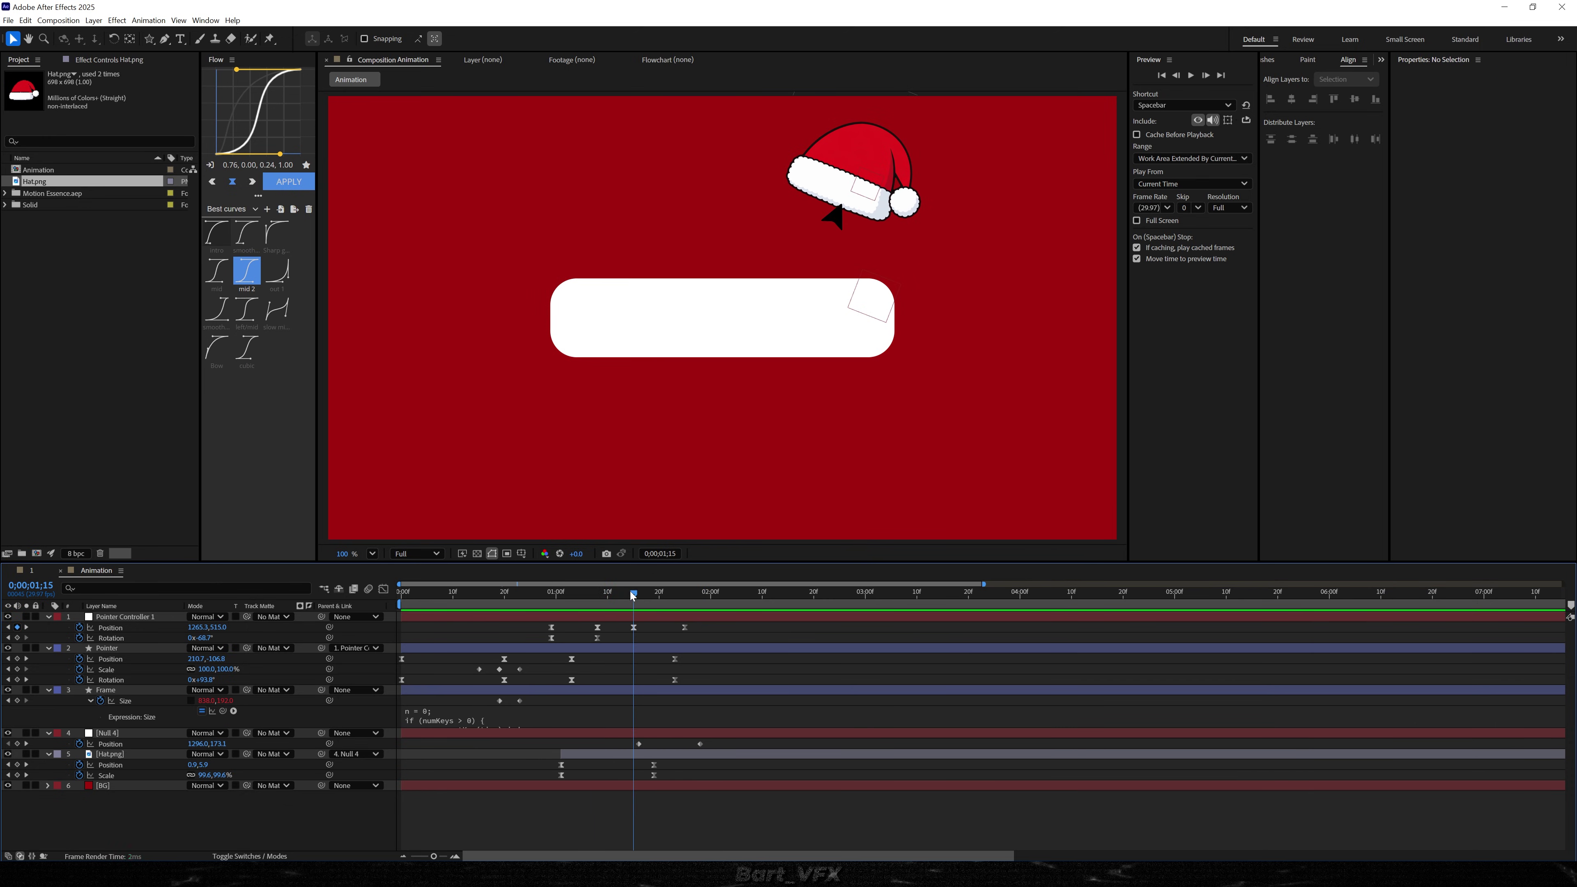
left_click(635, 744)
left_click(685, 595)
left_click_drag(700, 744, 587, 747)
left_click(246, 269)
key("space")
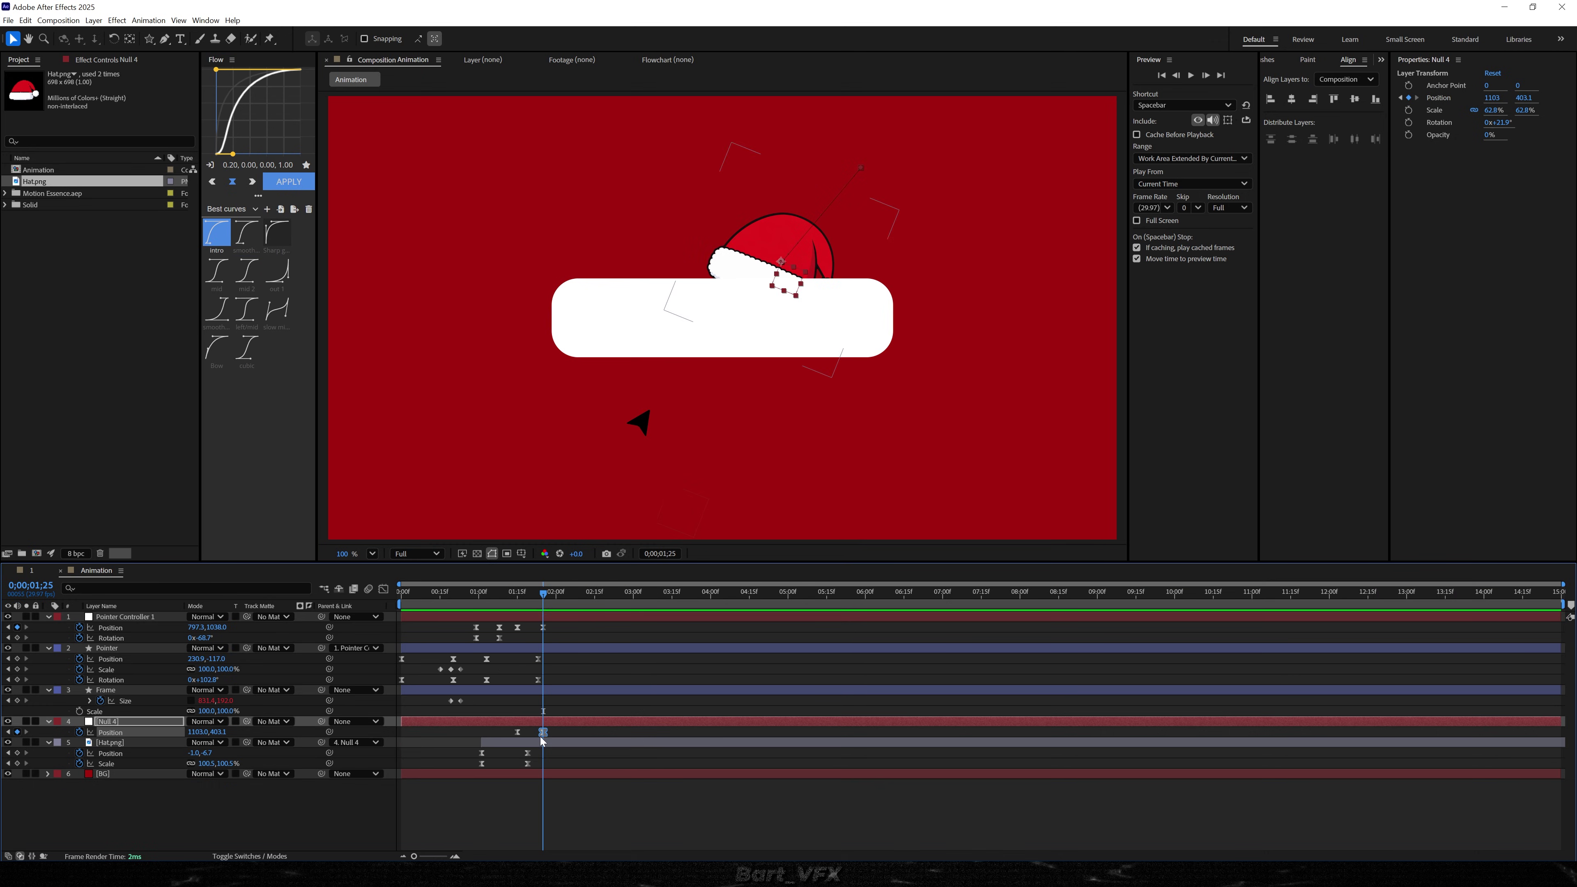
- At 0;00;01;25 set the null's Position to 1076.1, 413.6 and Scale to 51.4%, easing both from 0;00;01;15 with mid 2
left_click_drag(202, 733, 142, 743)
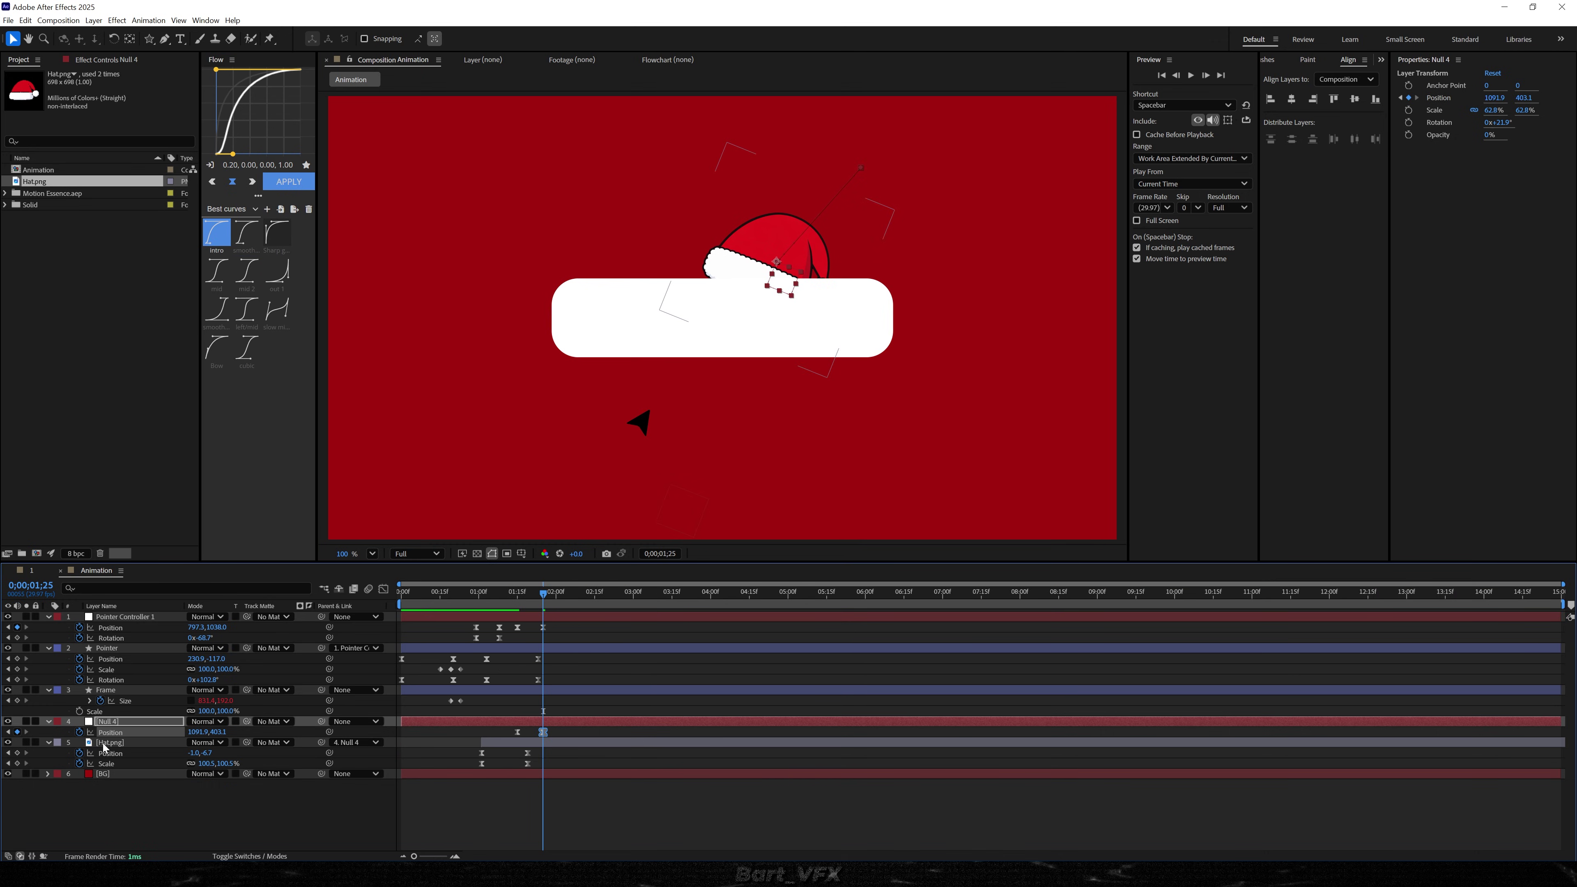
key("shift+s")
left_click(79, 743)
left_click_drag(543, 743, 518, 744)
left_click_drag(213, 743, 273, 733)
left_click_drag(572, 730, 490, 752)
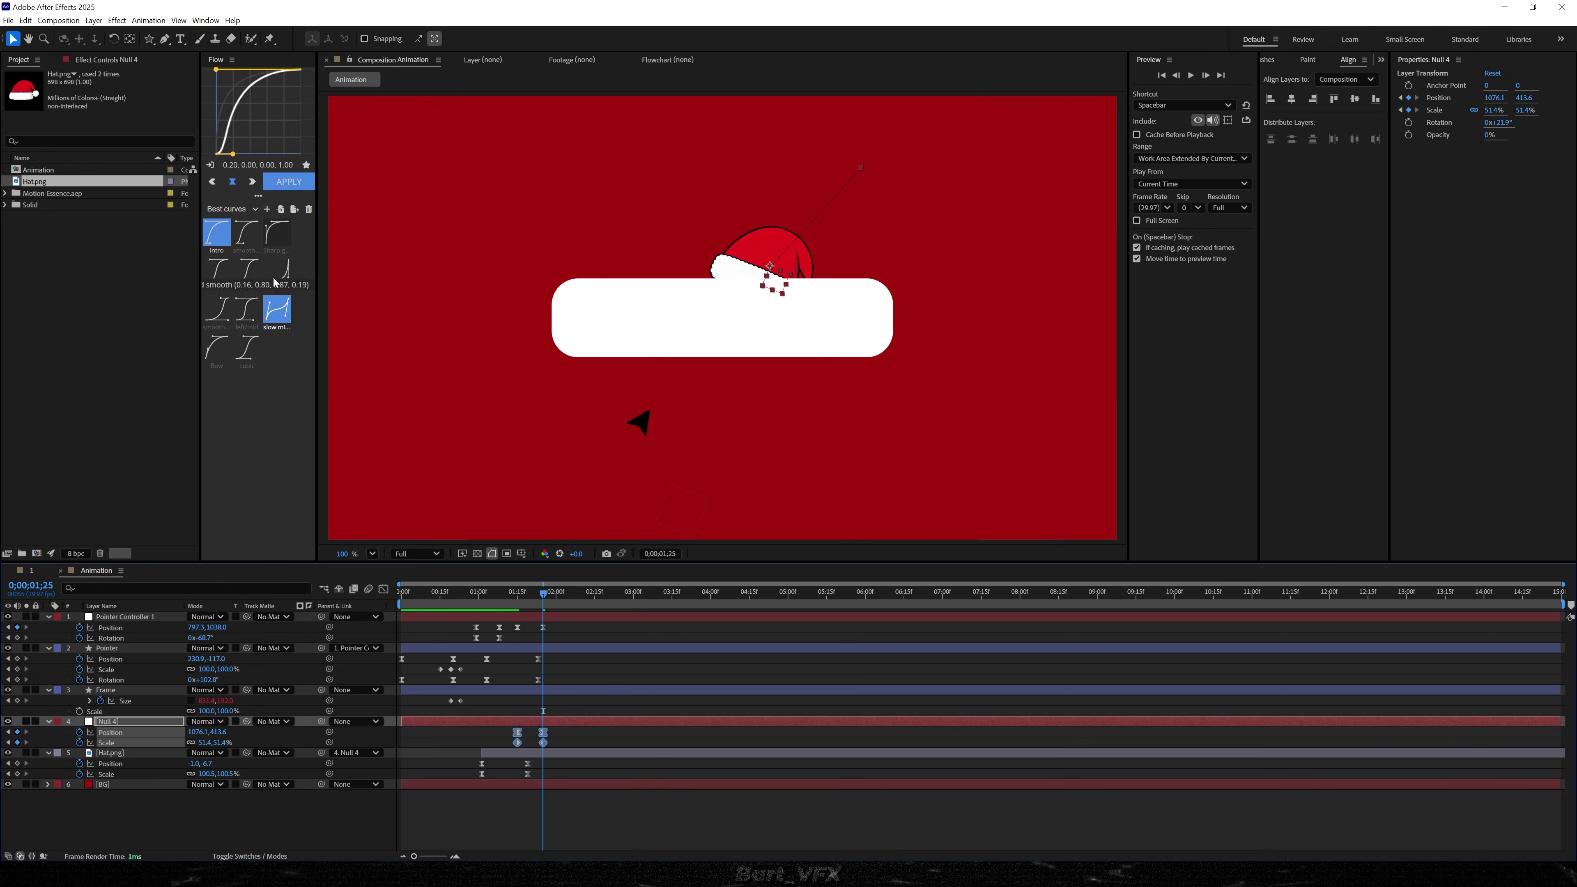
left_click(248, 273)
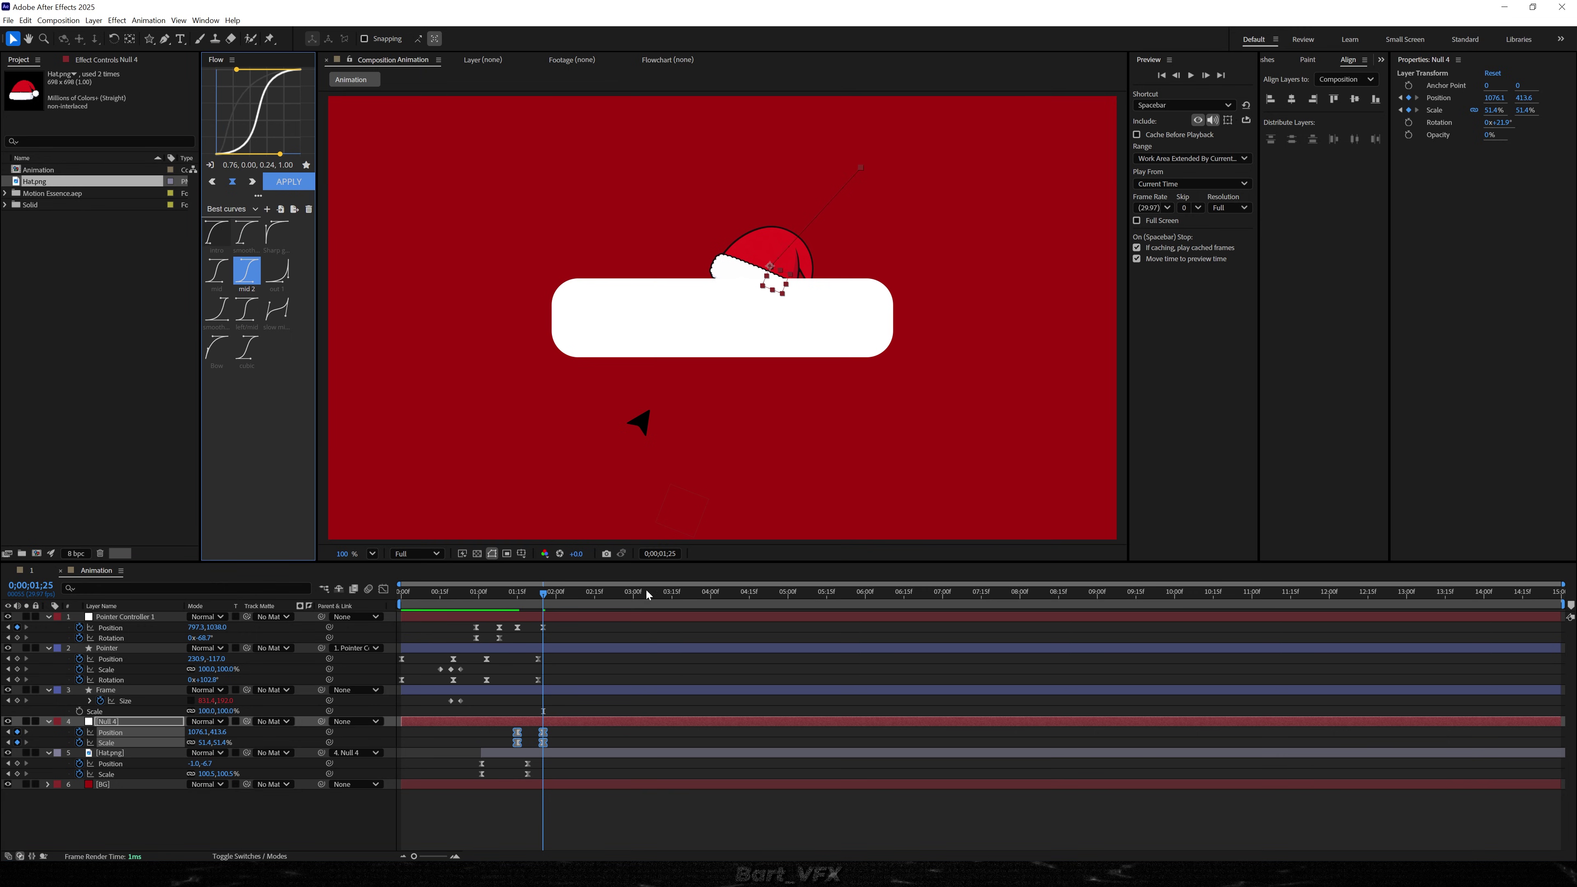
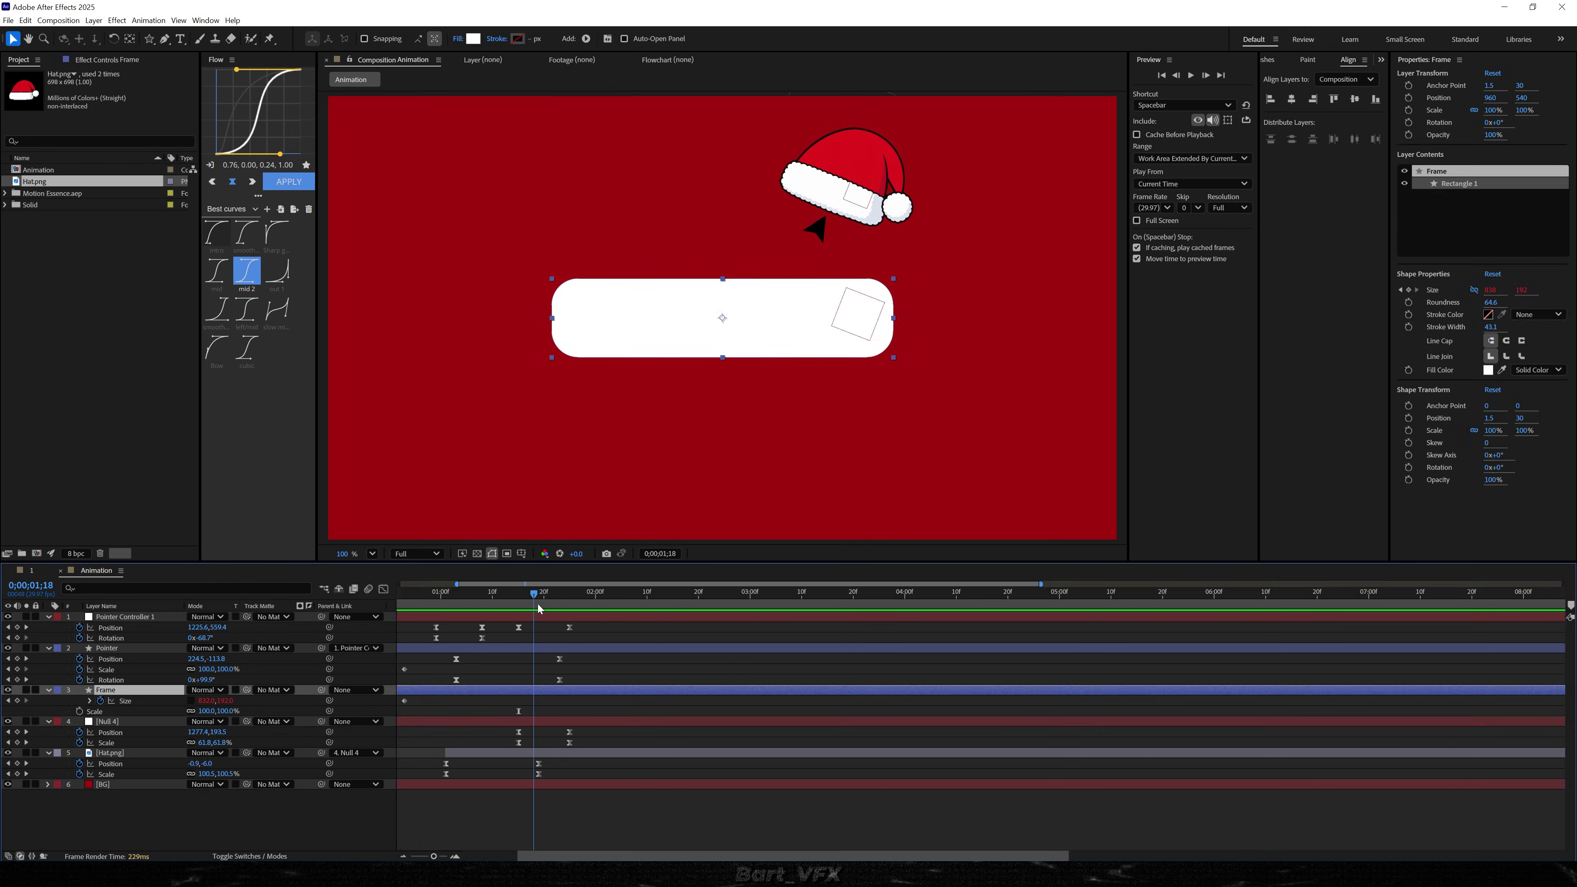
- Keyframe the Frame's Size at 0;00;01;19, shrink its width to a compact rounded box at 0;00;01;24, and preview the animation
left_click(17, 700)
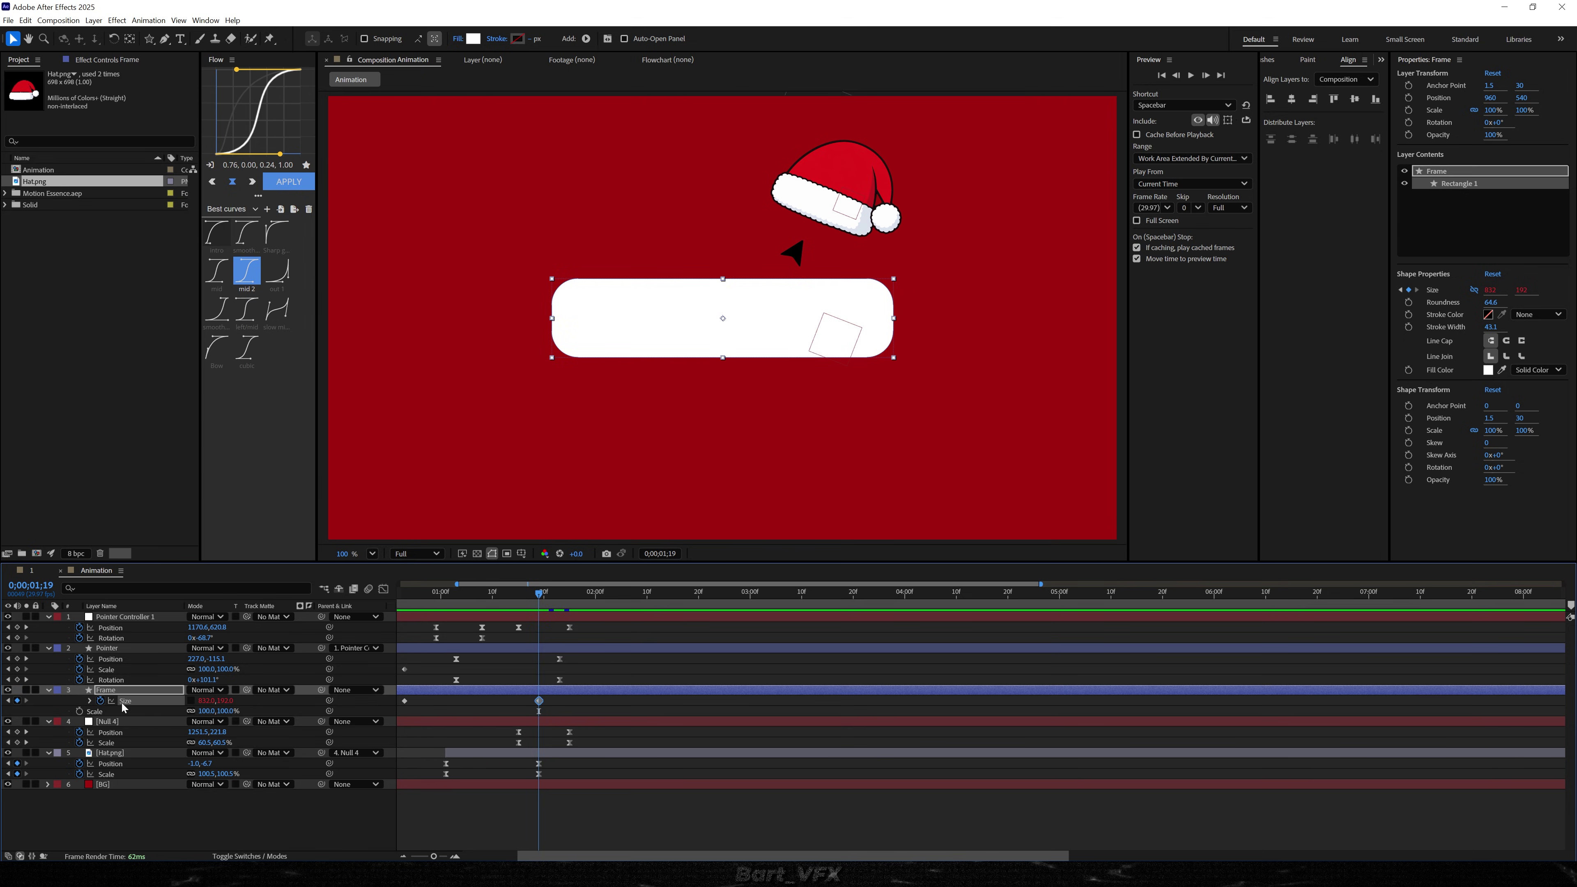
left_click(562, 595)
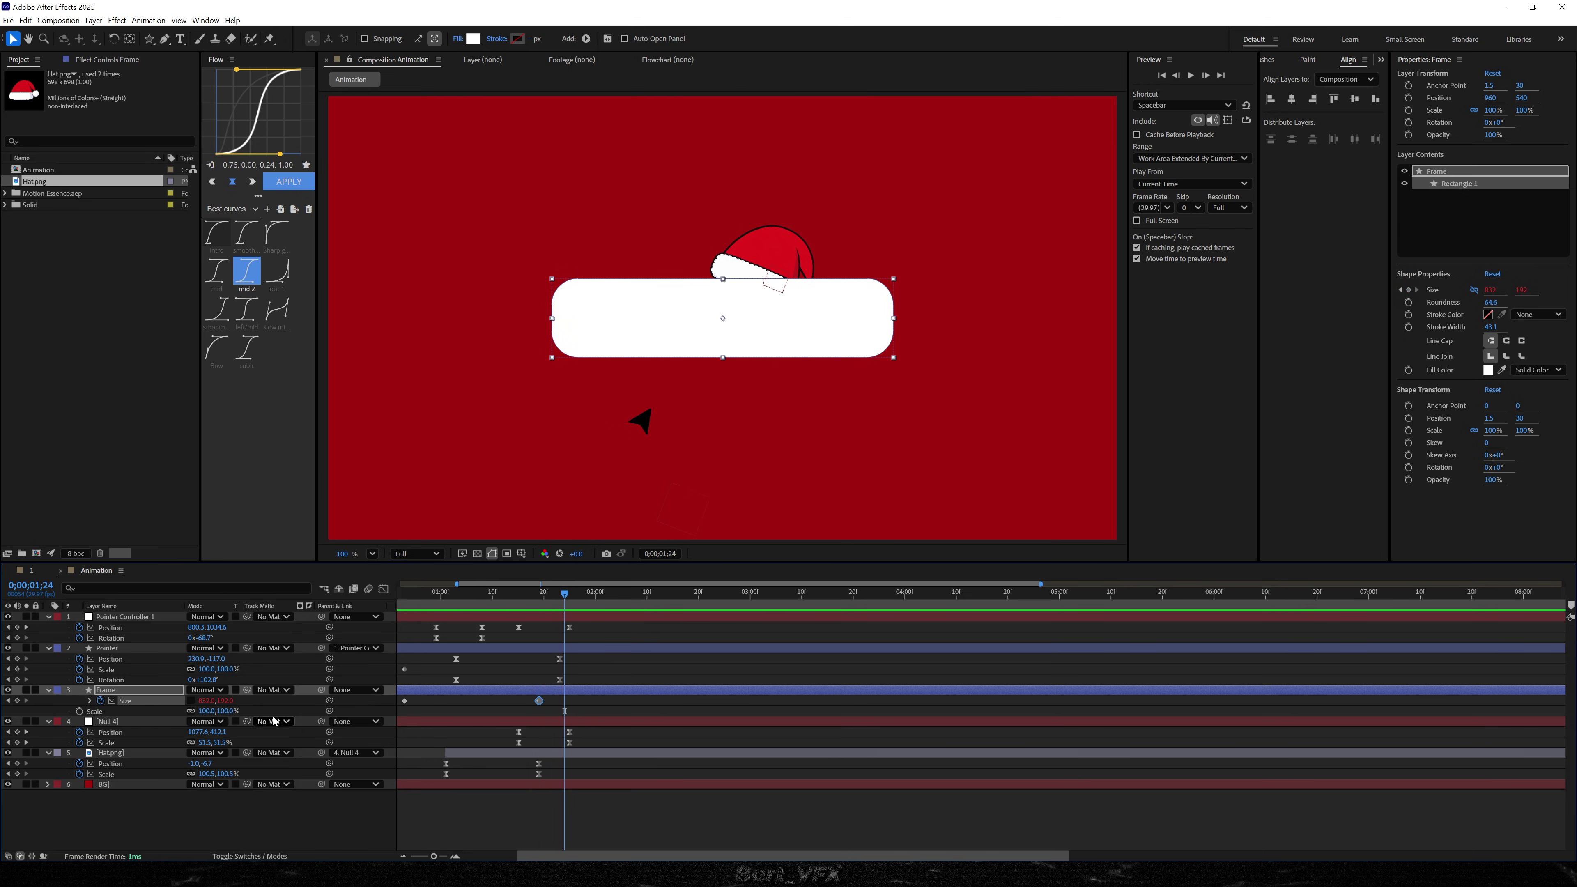
left_click_drag(208, 704, 80, 704)
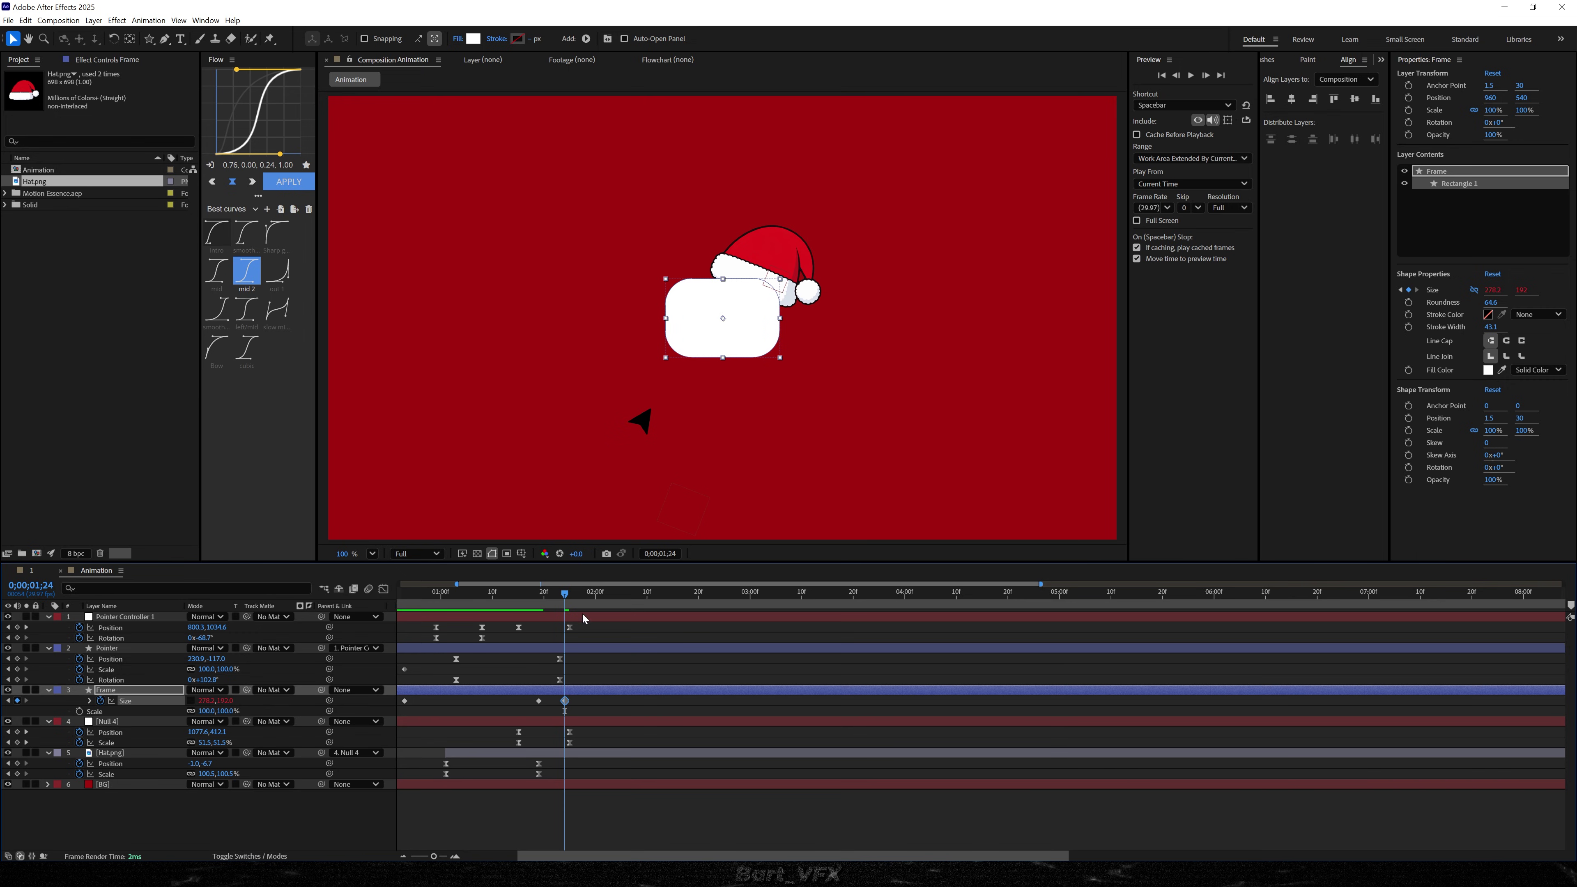
key("space")
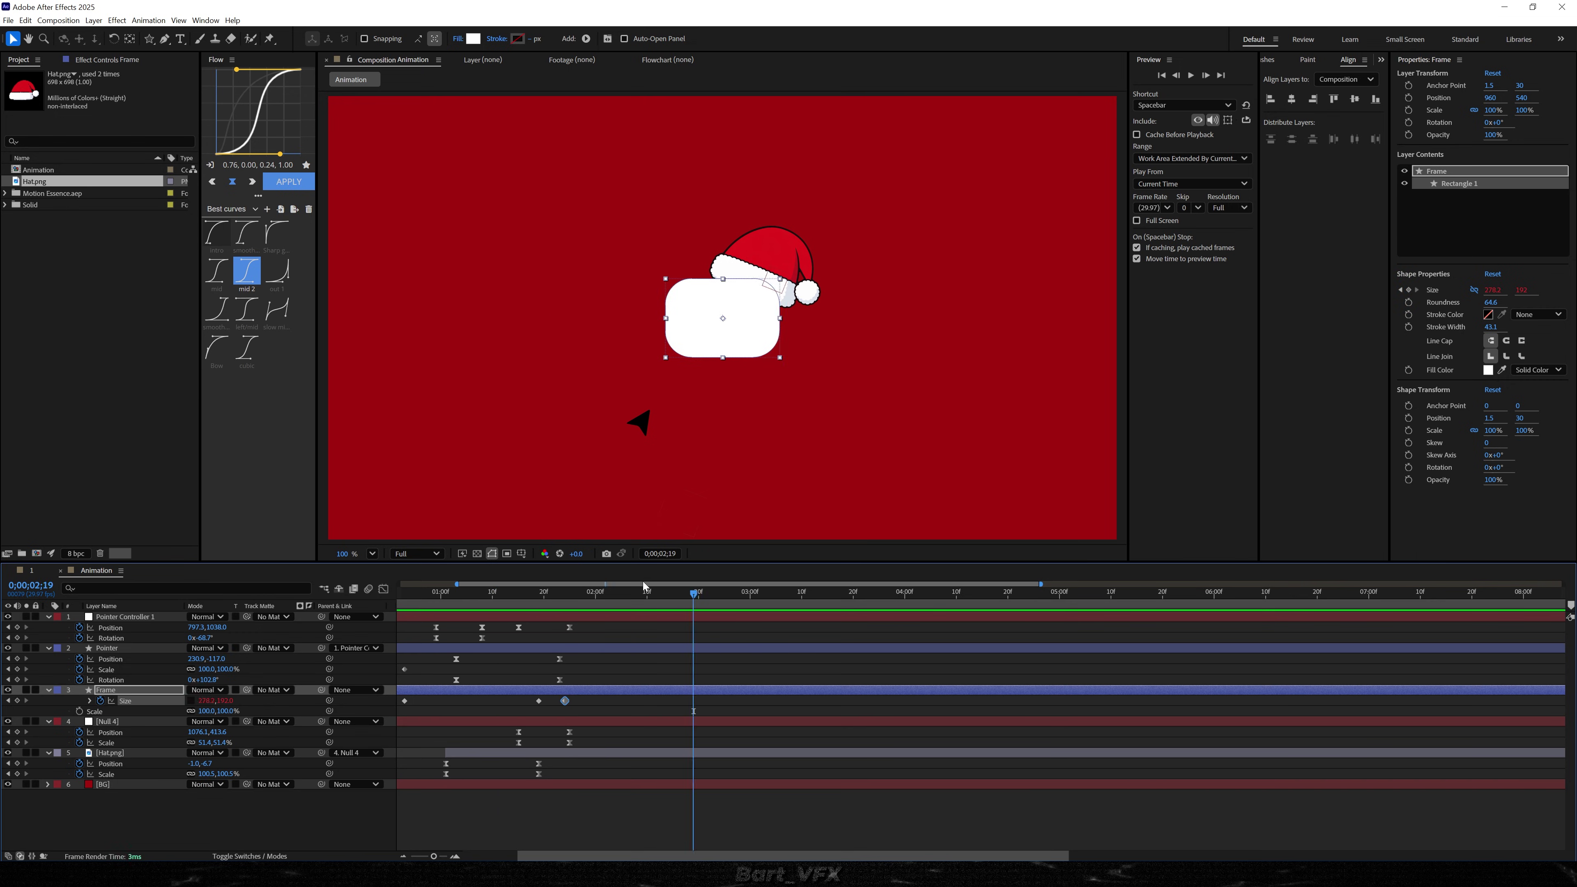
left_click_drag(577, 593, 495, 599)
key("space")
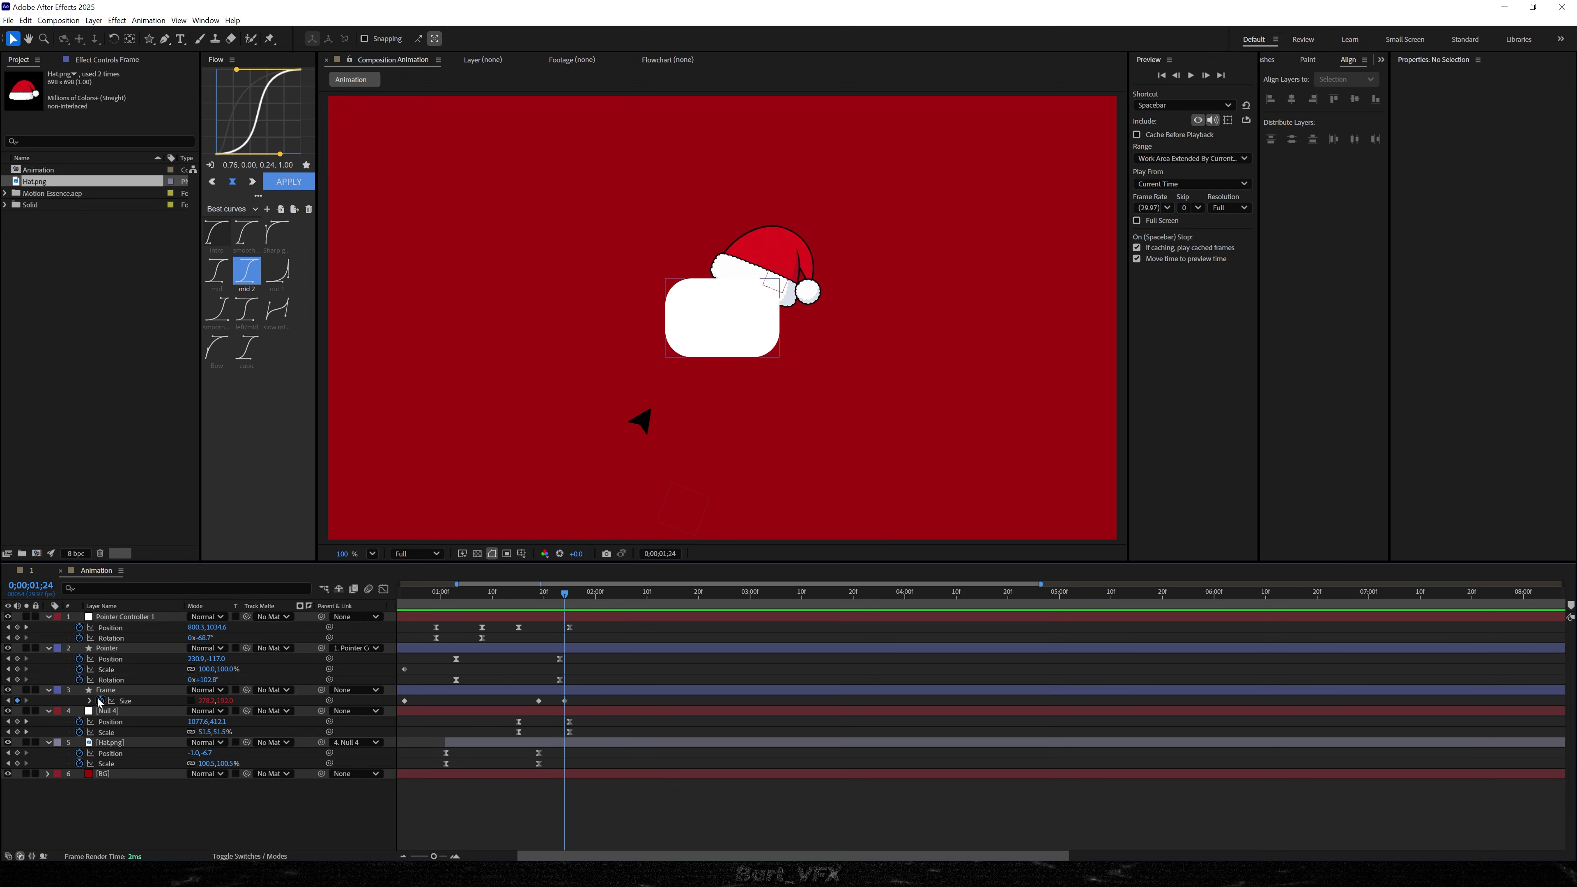
- Add the velocity-based bounce expression to the Frame's Size property
left_click(100, 701, "alt")
type("n = 0; if (numKeys > 0) {   n = nearestKey(time).index;   if (key(n).time > time) { n--; } } t = (n == 0) ? 0 : time - key(n).time; if (n > 0) {   v = velocityAtTime(key(n).time - thisComp.frameDuration / 10);   amp = 0.06; freq = 1.8; decay = 5;   value + v * amp * Math.sin(freq * t * 2 * Math.PI) / Math.exp(decay * t); } else { value; }")
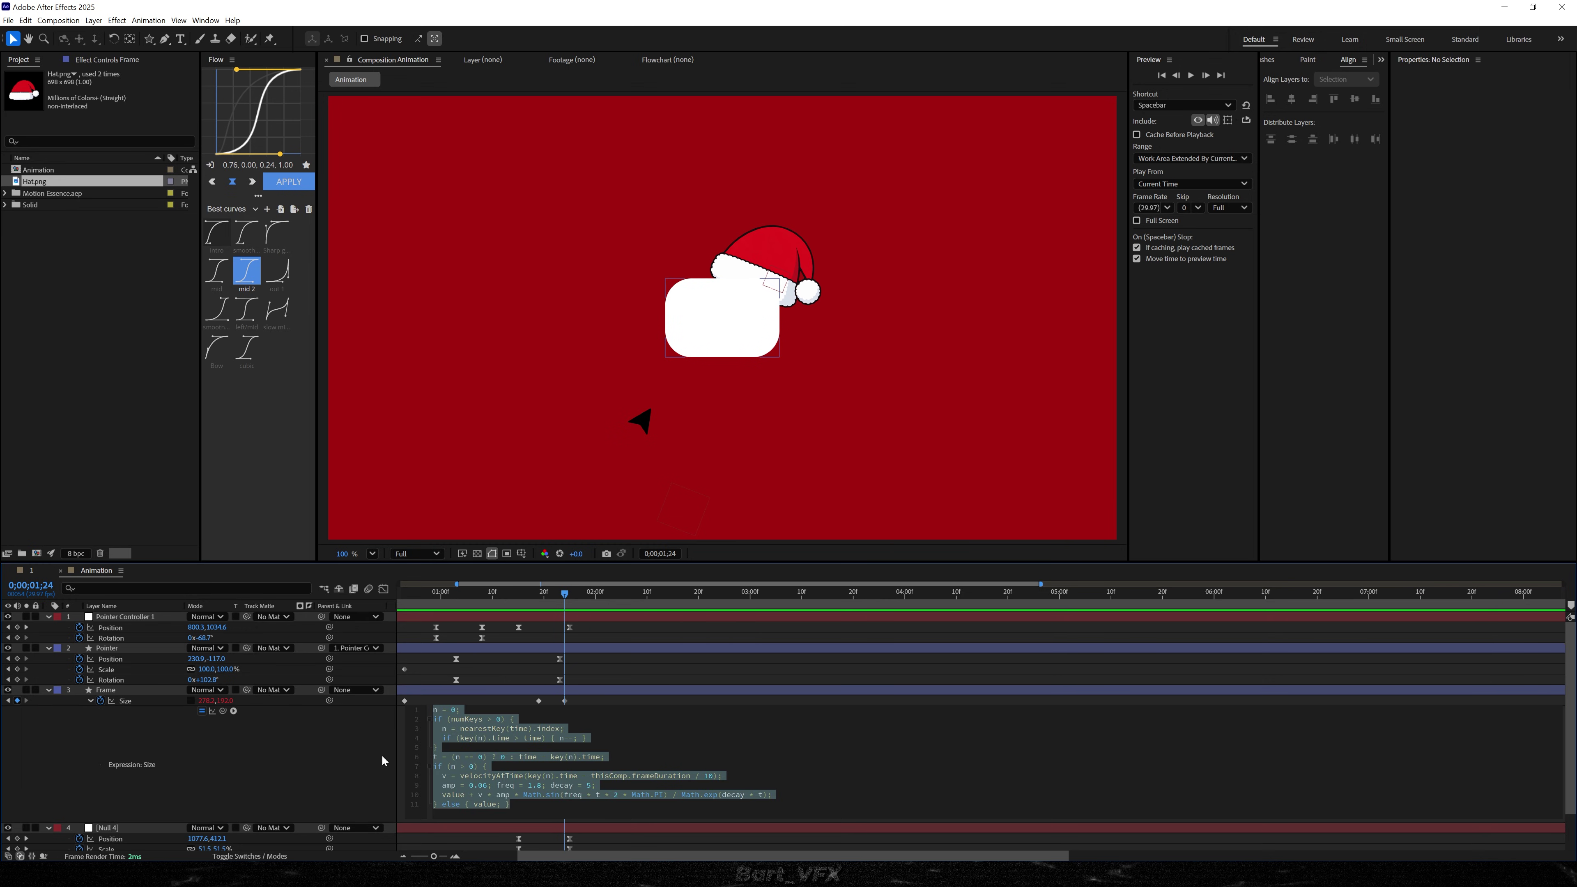
left_click(263, 746)
left_click(90, 700)
- Add the same bounce expression to the Frame's Scale property
left_click(119, 692)
key("s")
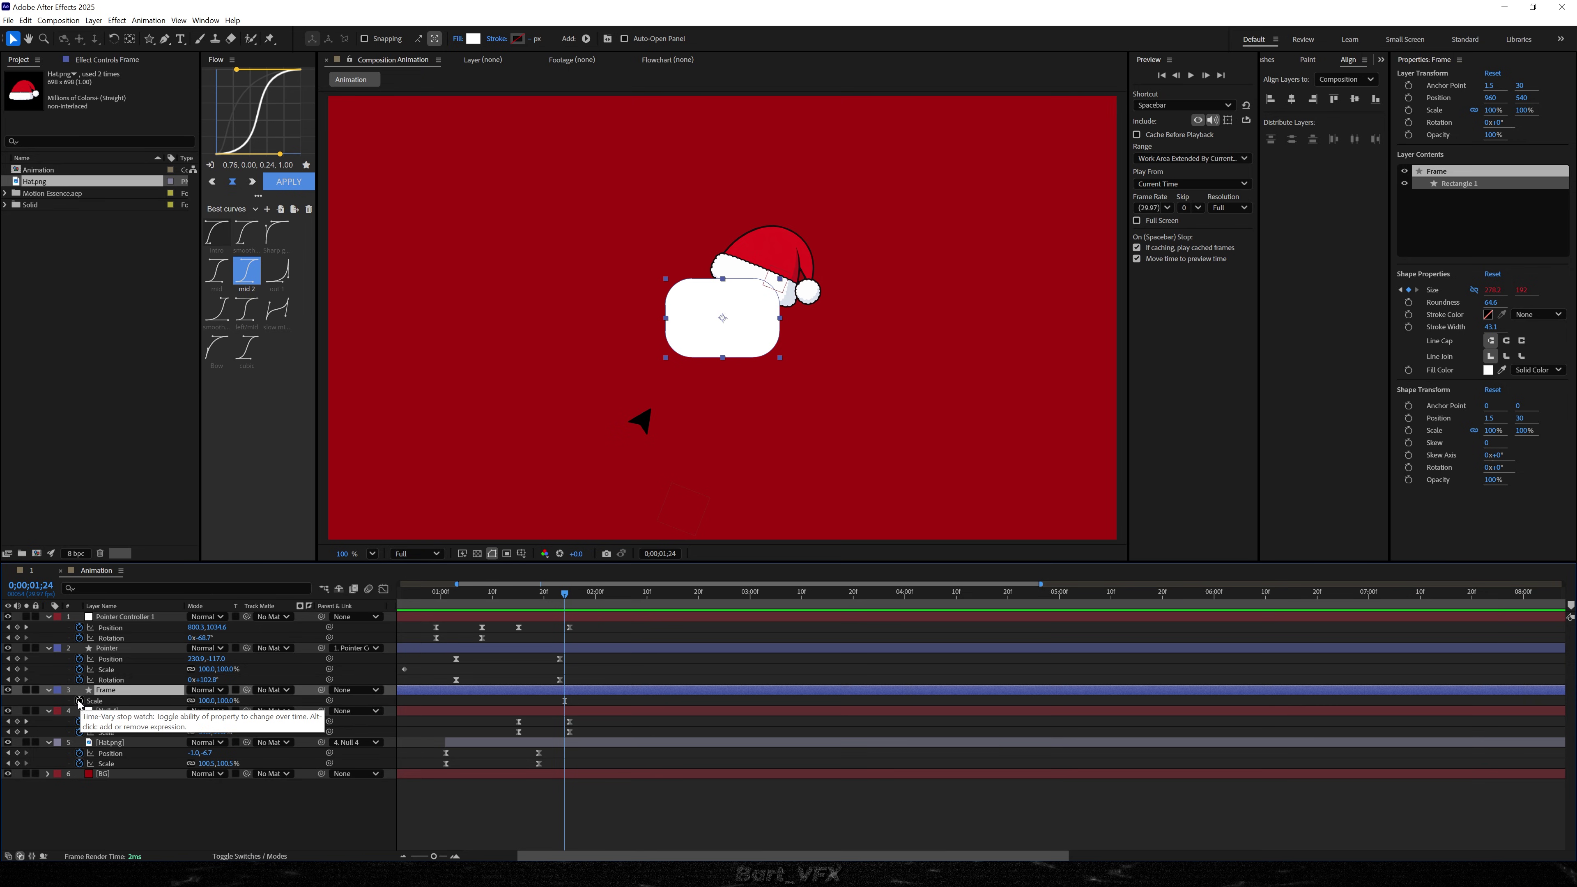
left_click(79, 703, "alt")
key("ctrl+v")
left_click(620, 821)
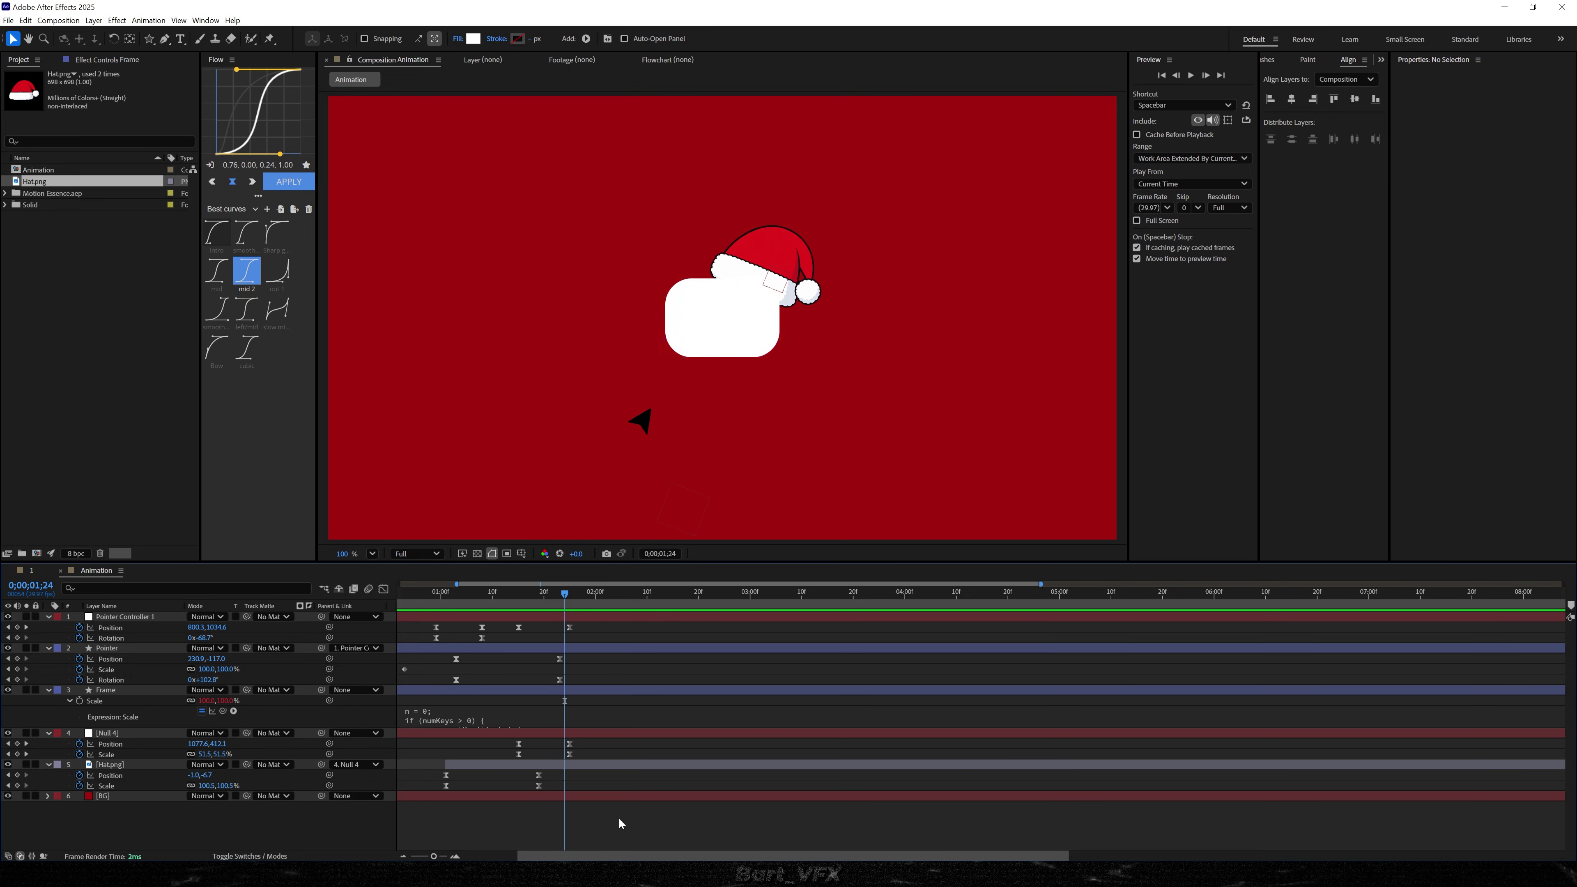
- Keyframe the Frame's Scale at 0;00;01;24, stretch only its height at 0;00;01;26, paste the starting keyframe after that, and preview
left_click(80, 700)
left_click_drag(566, 597, 577, 595)
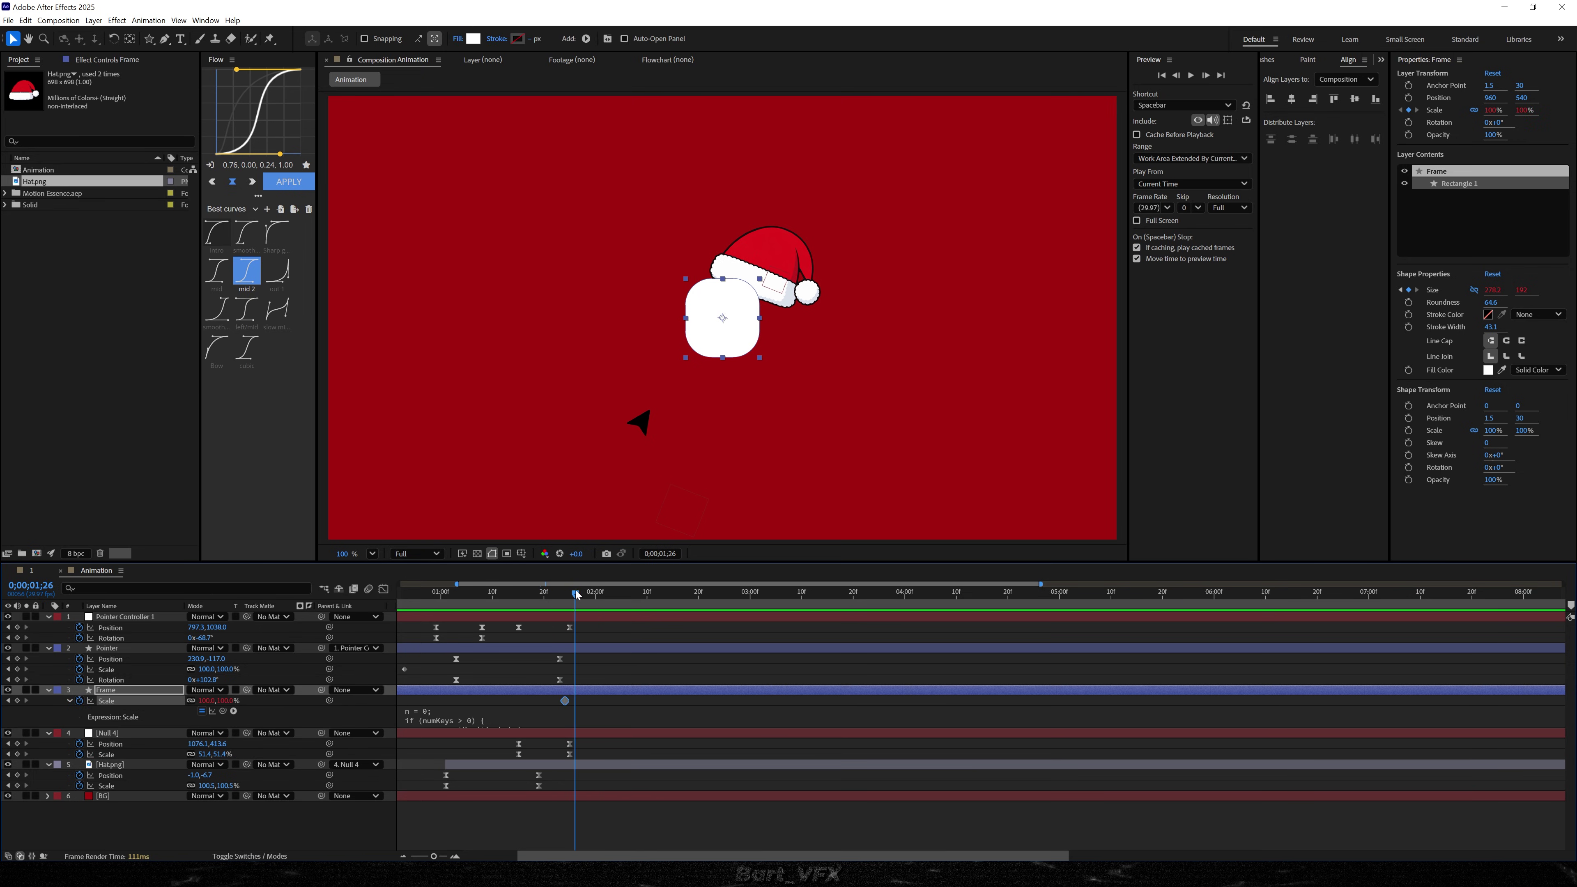
left_click(192, 702)
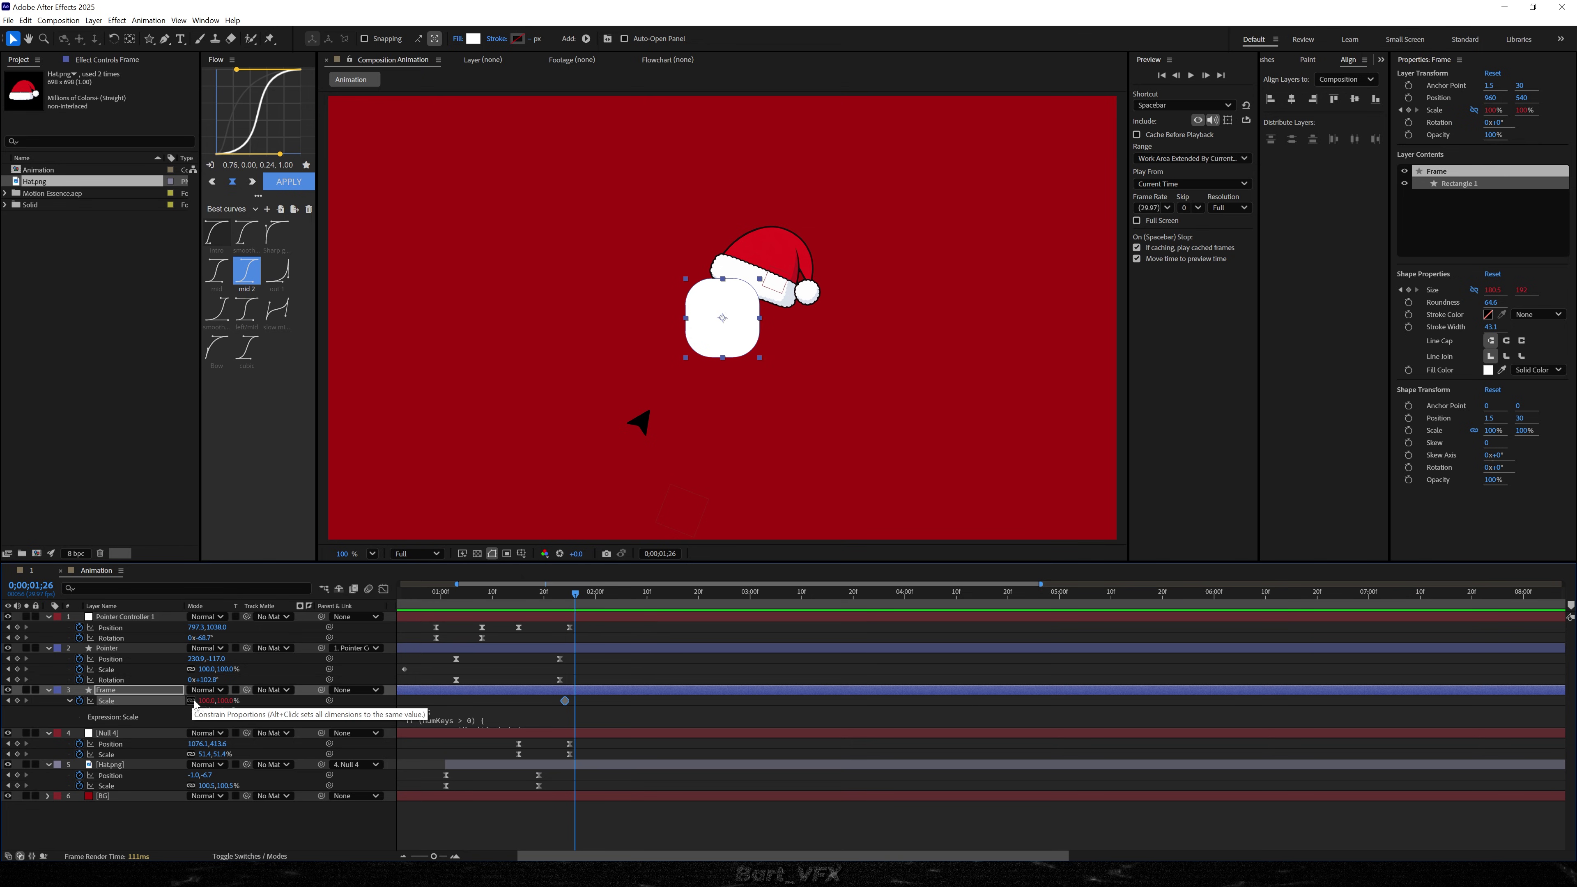
left_click_drag(215, 707, 250, 701)
left_click(585, 598)
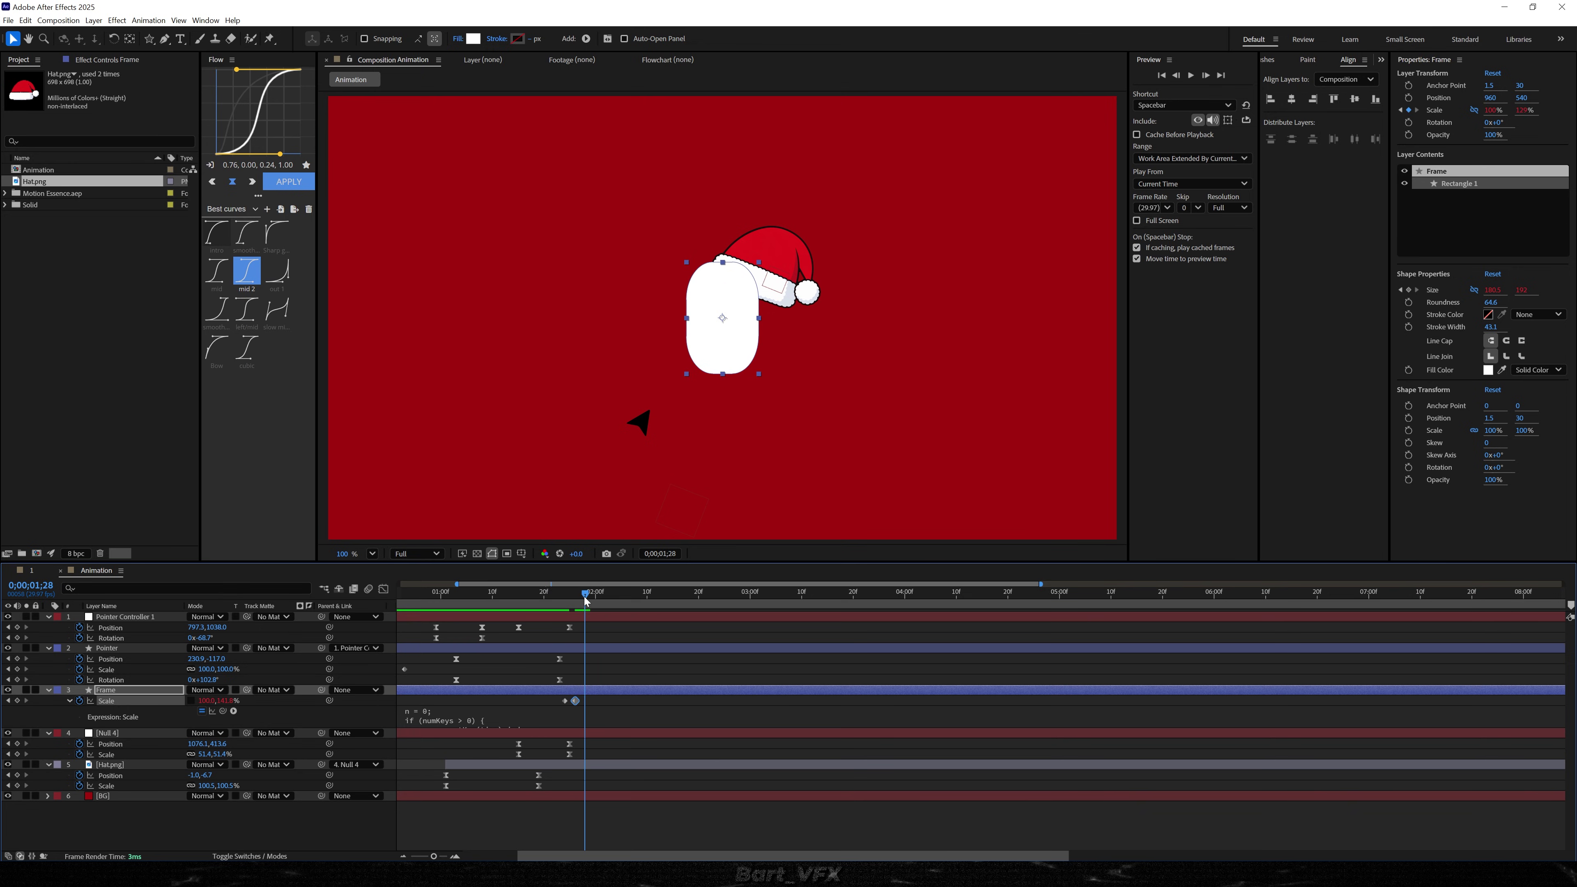
left_click(562, 704)
key("ctrl+v")
key("space")
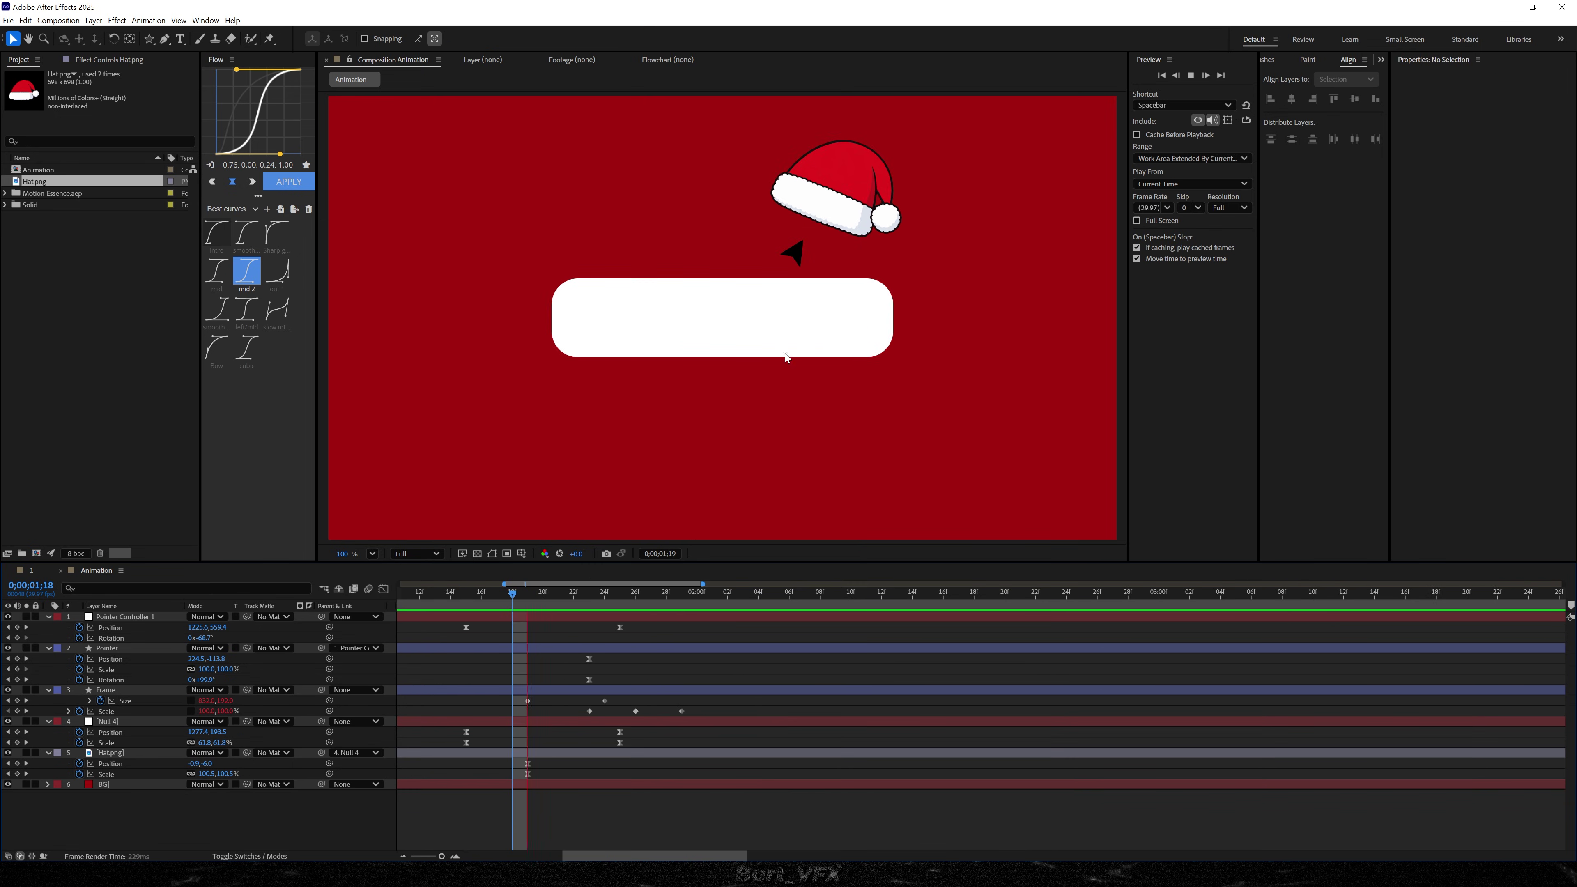
key("space")
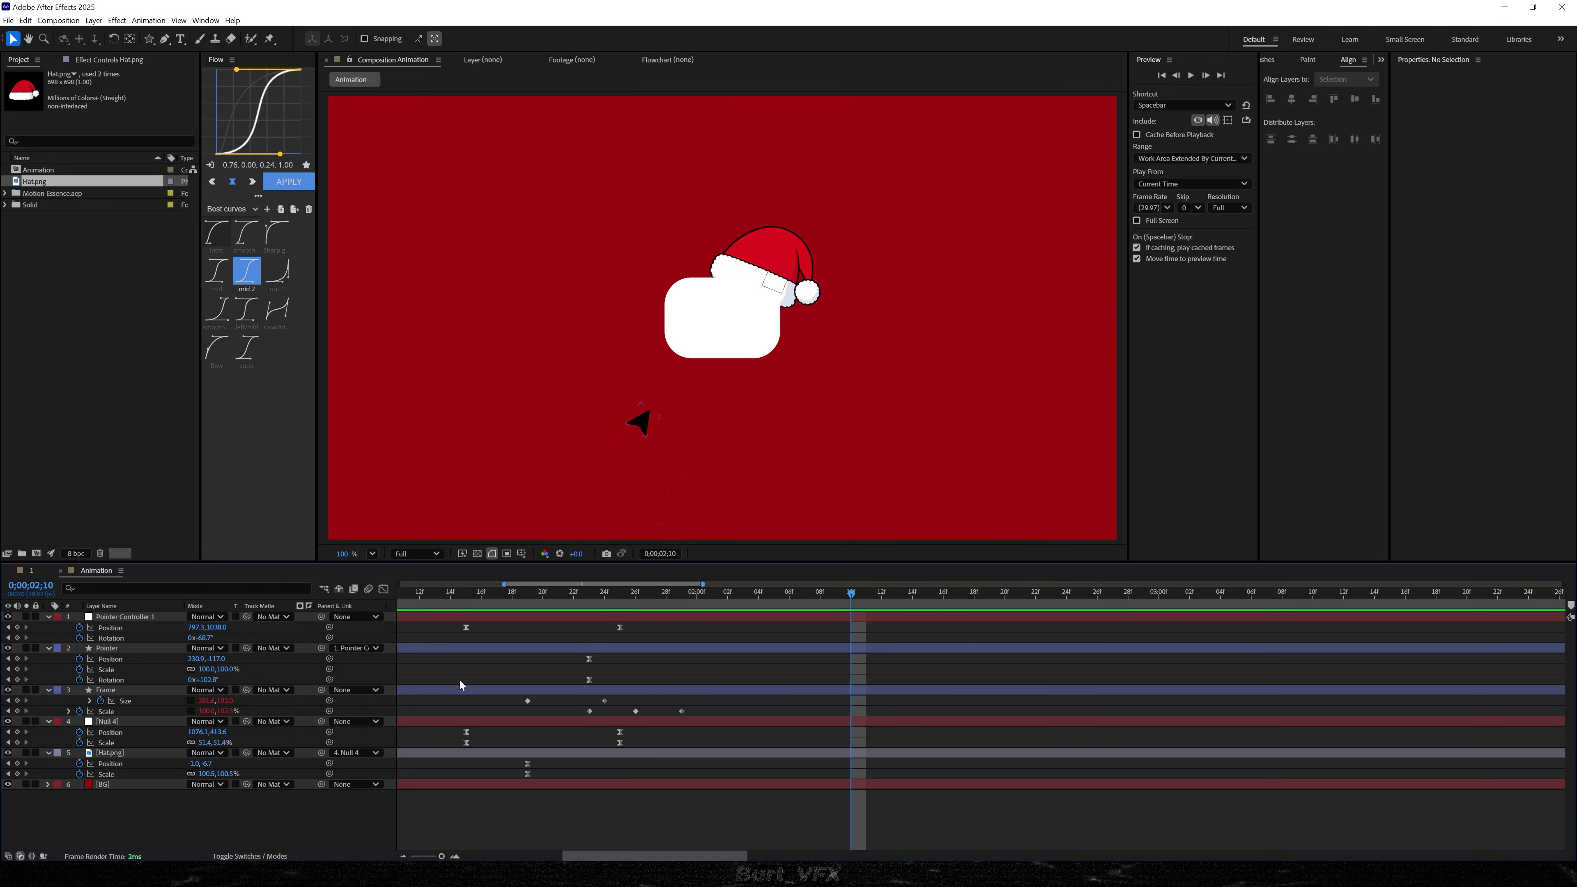
- Rename the null layer as Hat Controller and parent it to the Frame layer
left_click(115, 722)
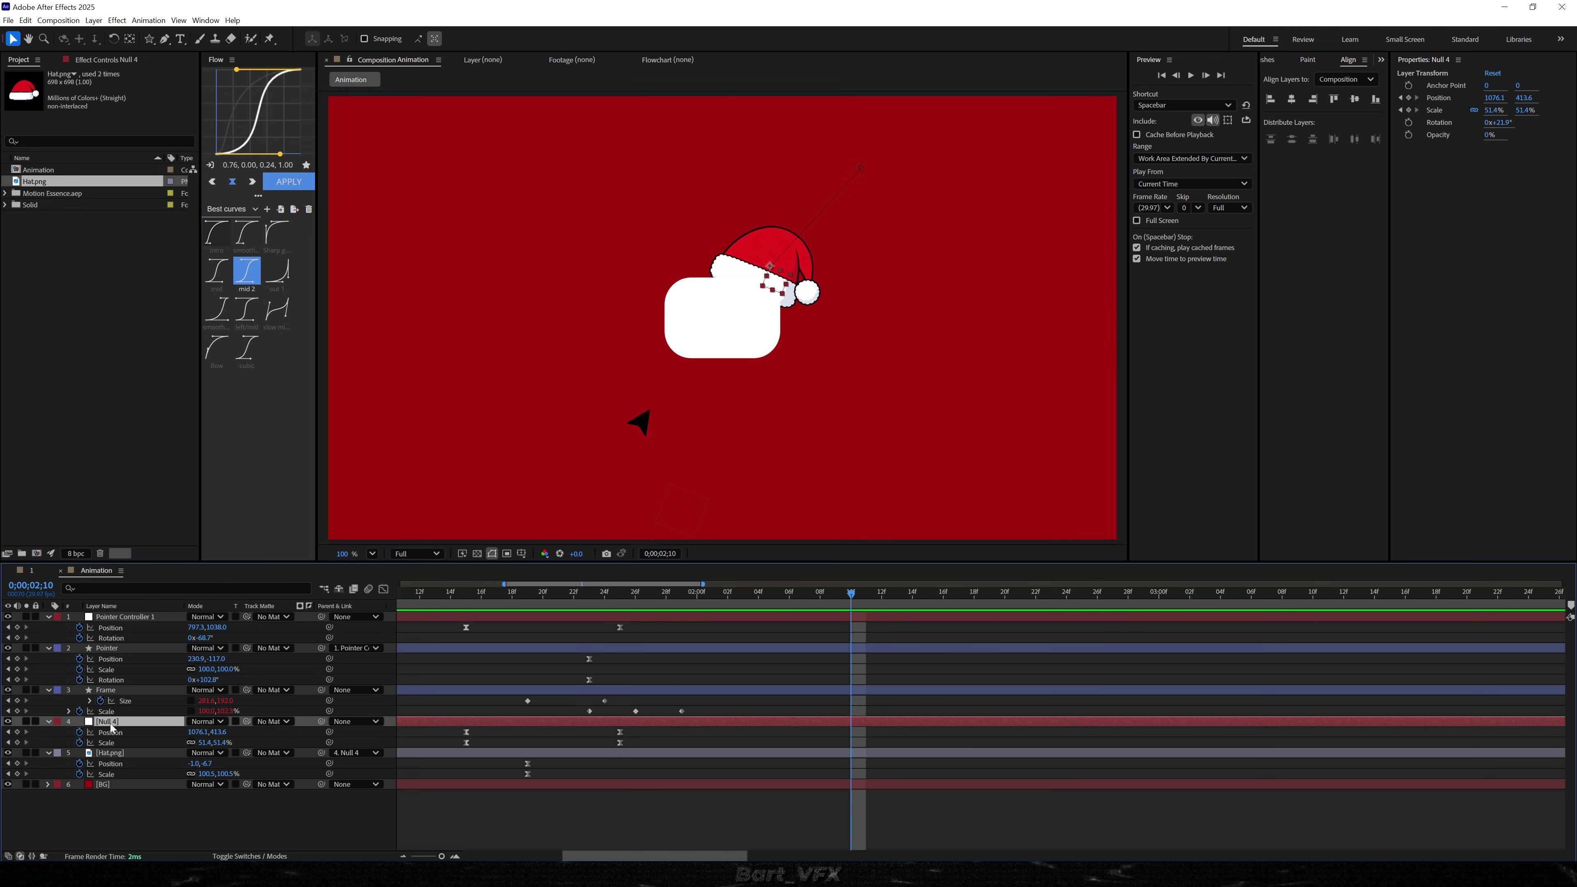
key("Return")
type("Hat Controller")
key("Return")
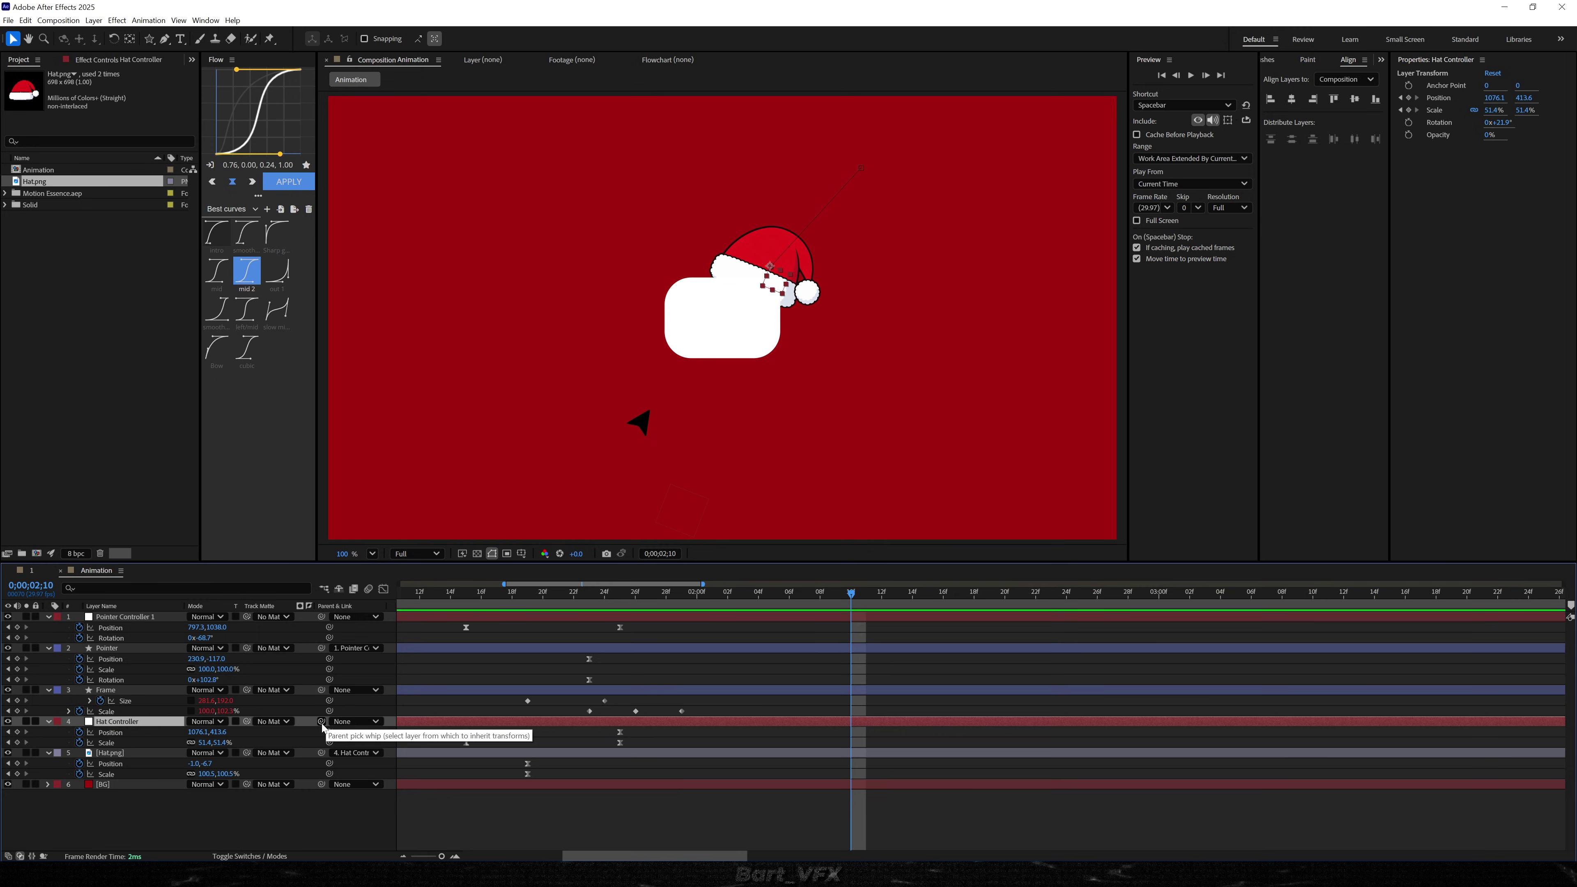
left_click_drag(322, 723, 109, 693)
scroll(633, 690, "down", 2)
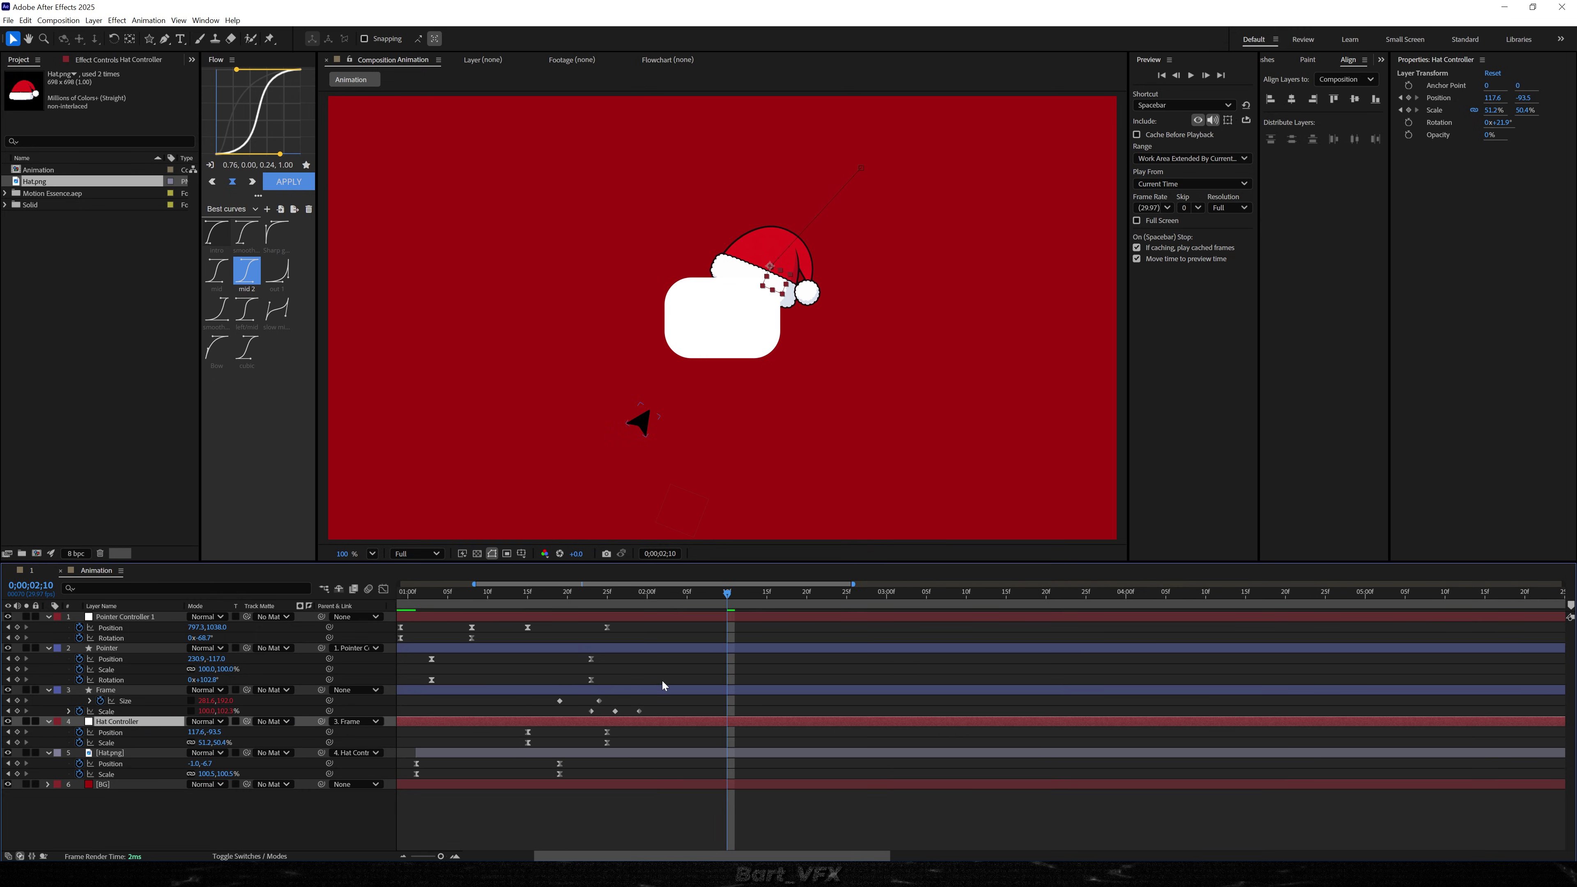
- Spread out the Frame's three Scale keyframes proportionally so the last one falls at 0;00;02;02
left_click_drag(624, 595, 606, 602)
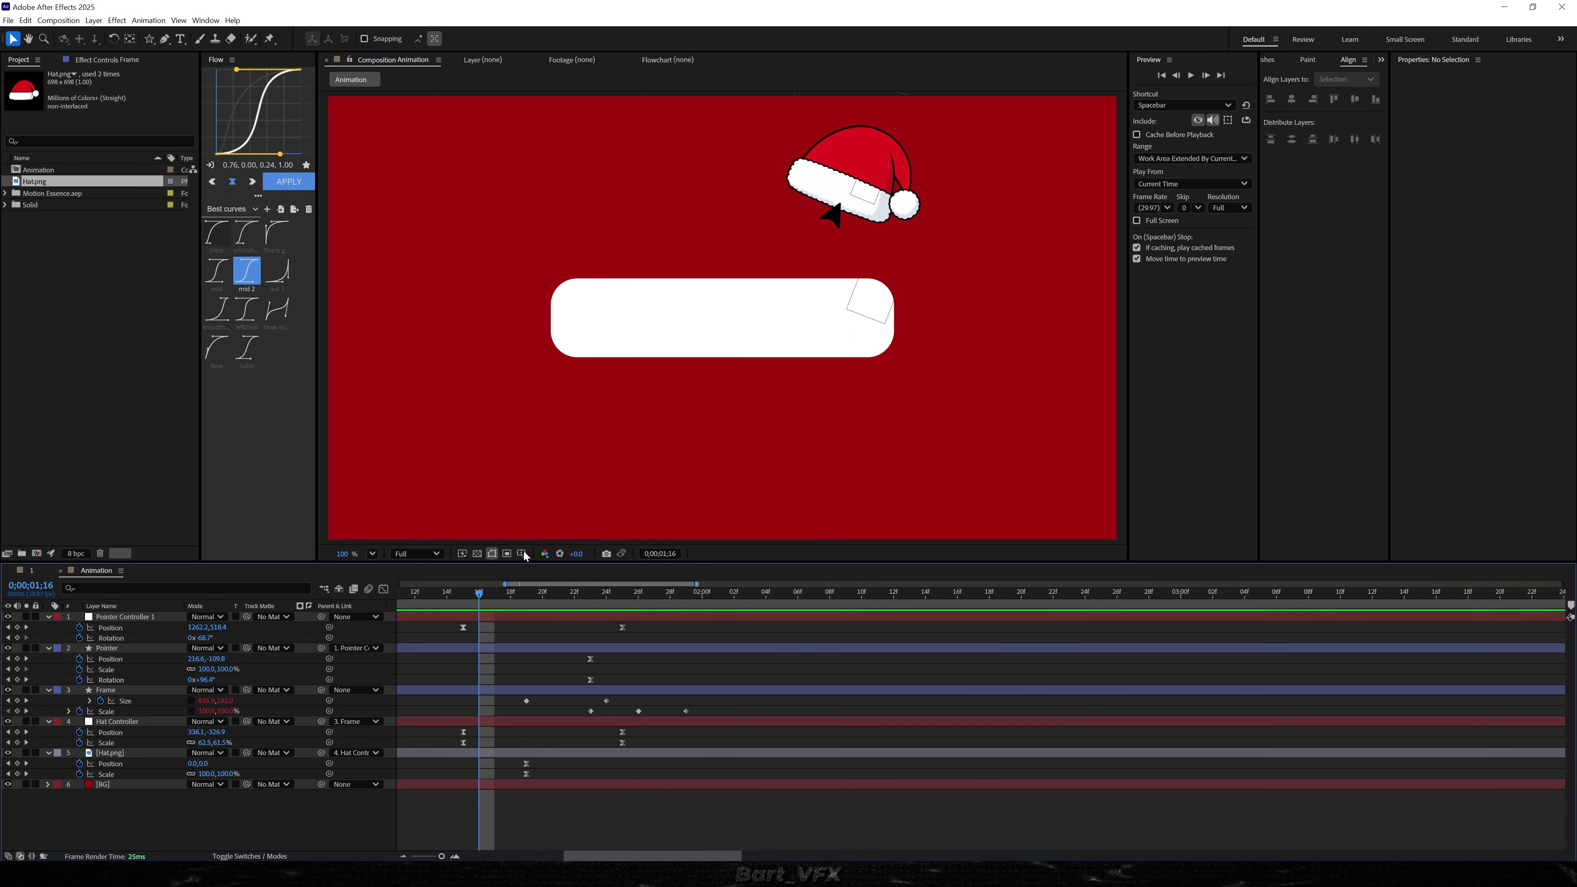
key("space")
left_click(623, 598)
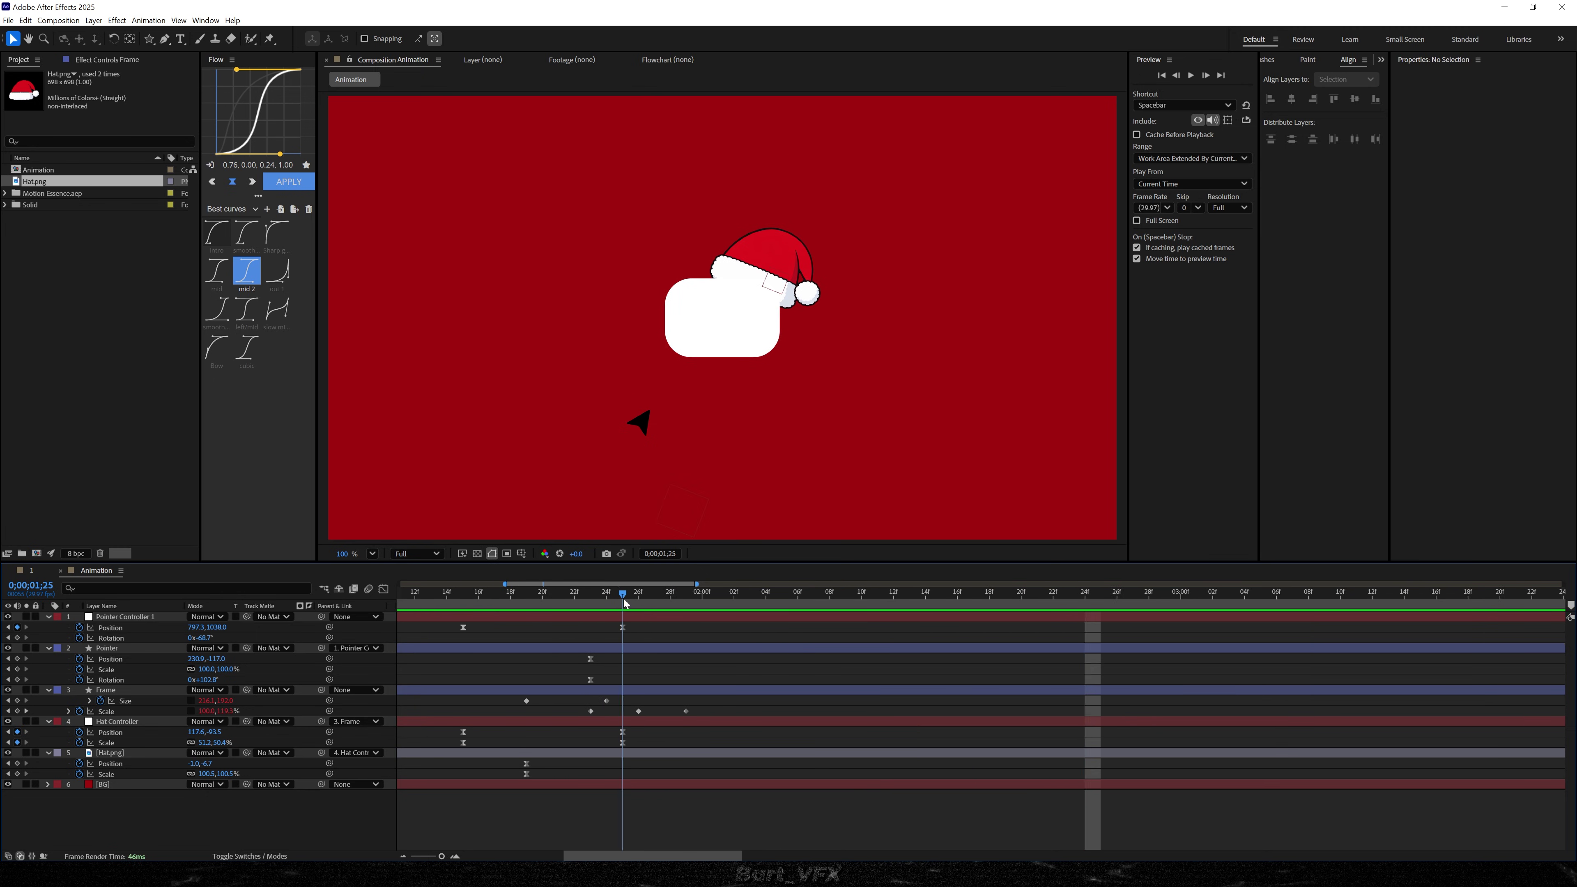
left_click_drag(713, 715, 520, 716)
left_click_drag(686, 711, 734, 711)
left_click_drag(639, 598, 463, 598)
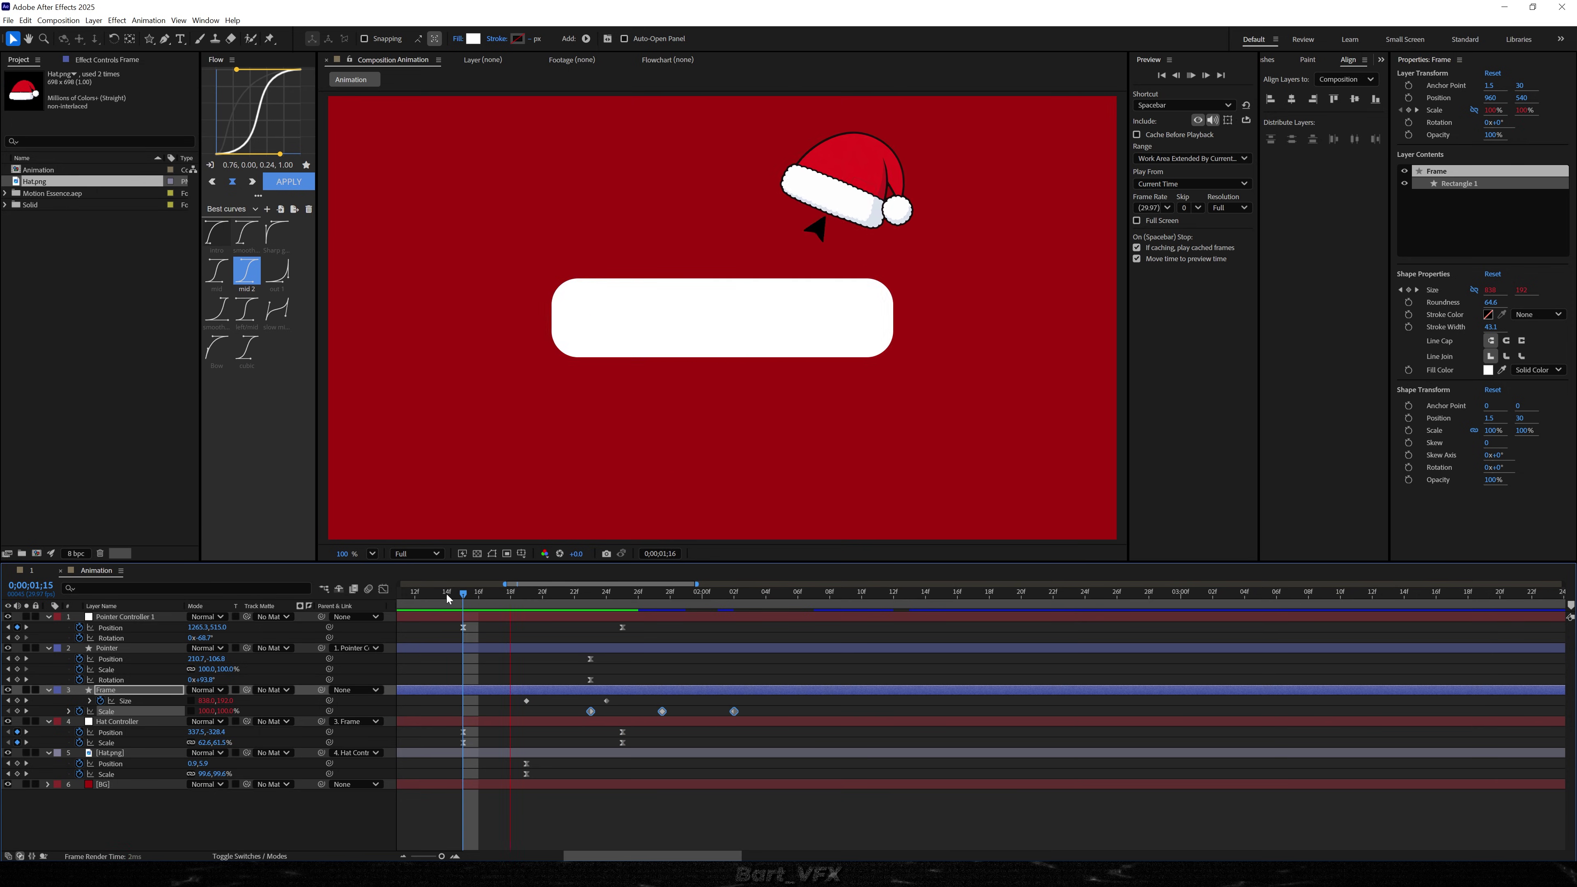
- Move the Frame's first Scale keyframe to 0;00;01;21 and preview the bounce
left_click_drag(652, 595, 591, 596)
left_click(615, 712)
left_click_drag(591, 712, 559, 712)
left_click(431, 608)
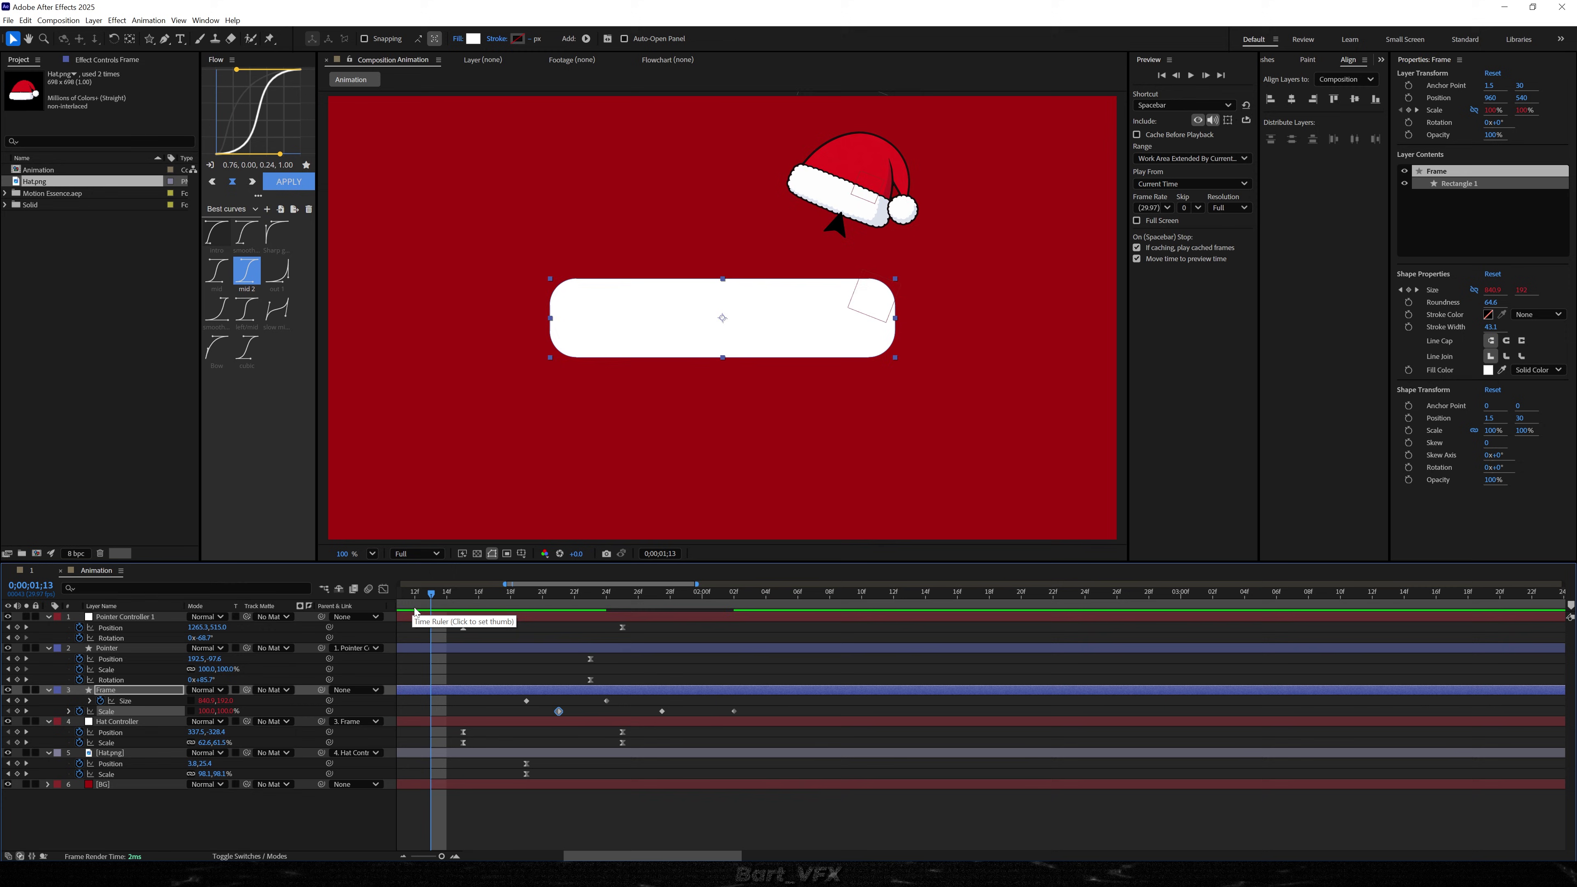
key("space")
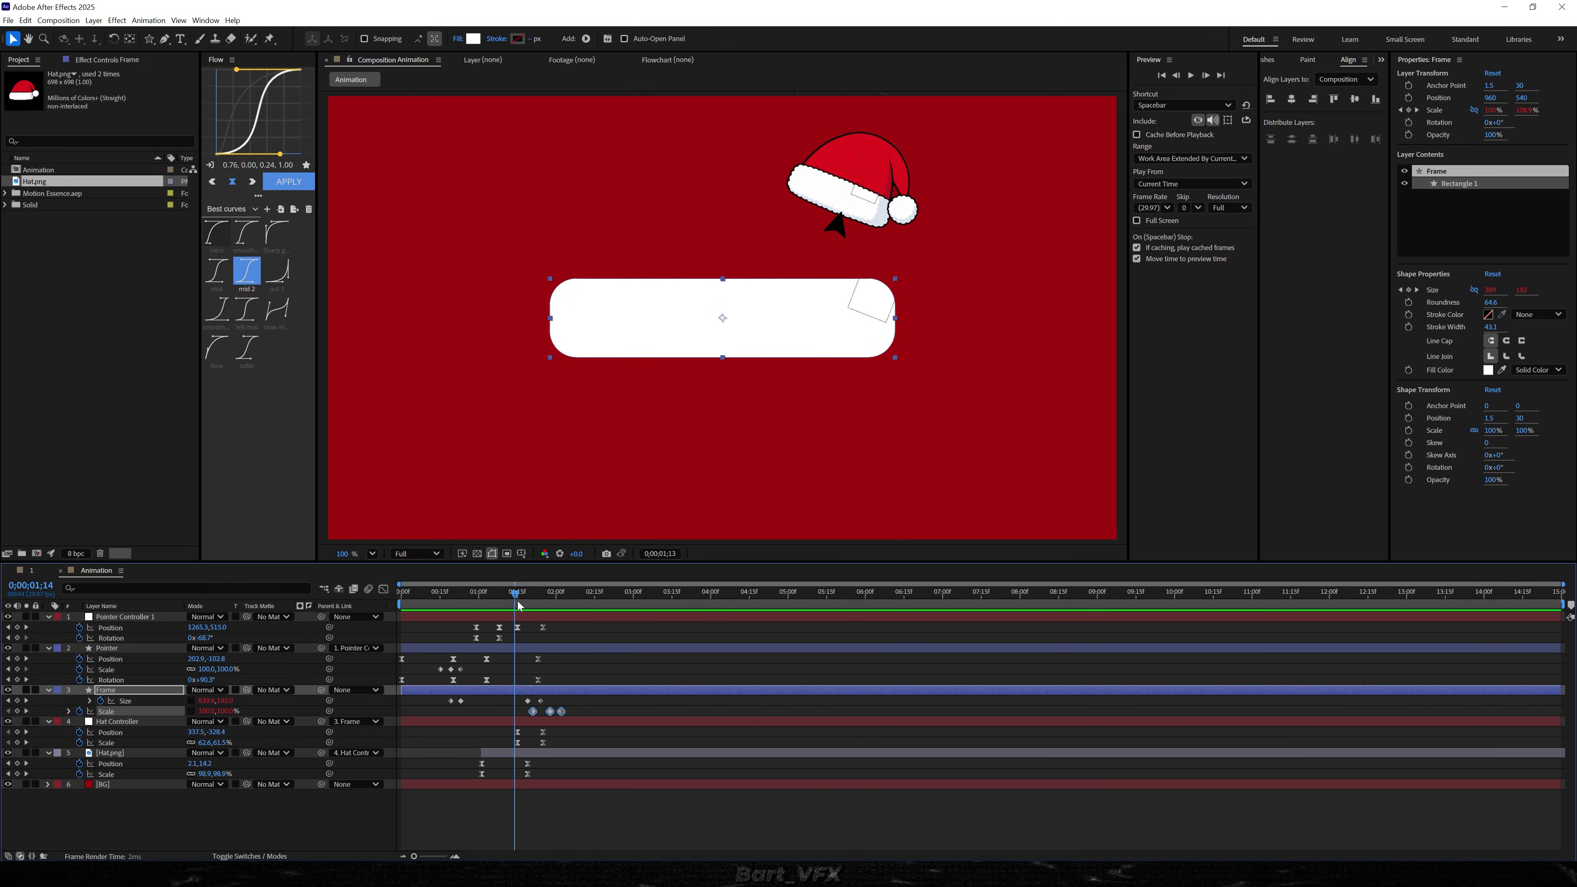
- Preview the hat's drop and split the Hat.png layer at 0;00;01;20
left_click_drag(517, 601, 538, 601)
left_click(120, 754)
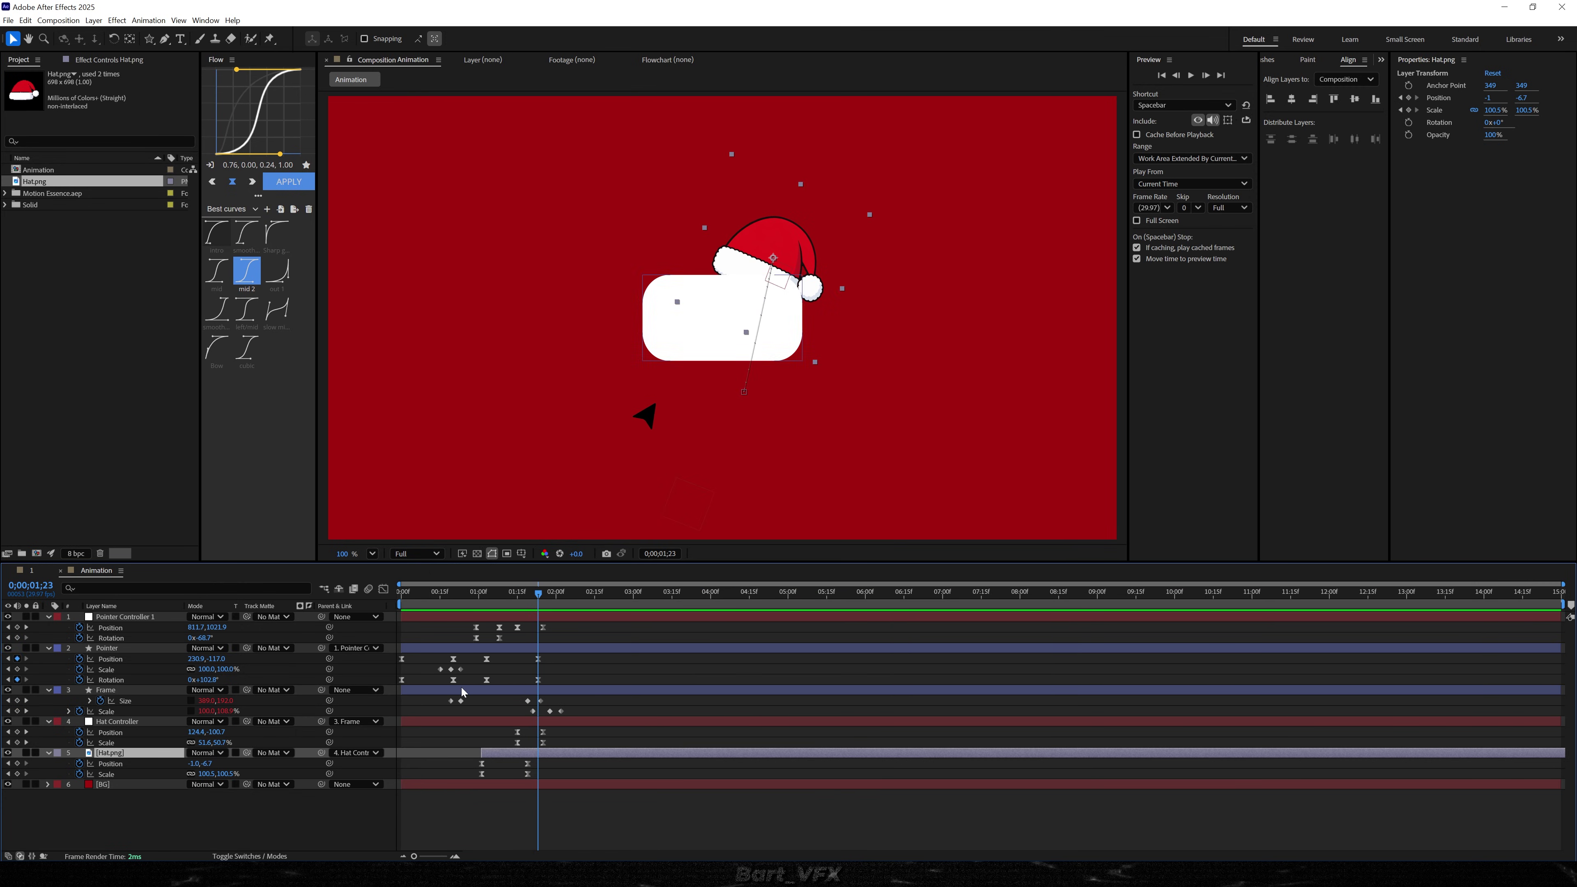
left_click(502, 599)
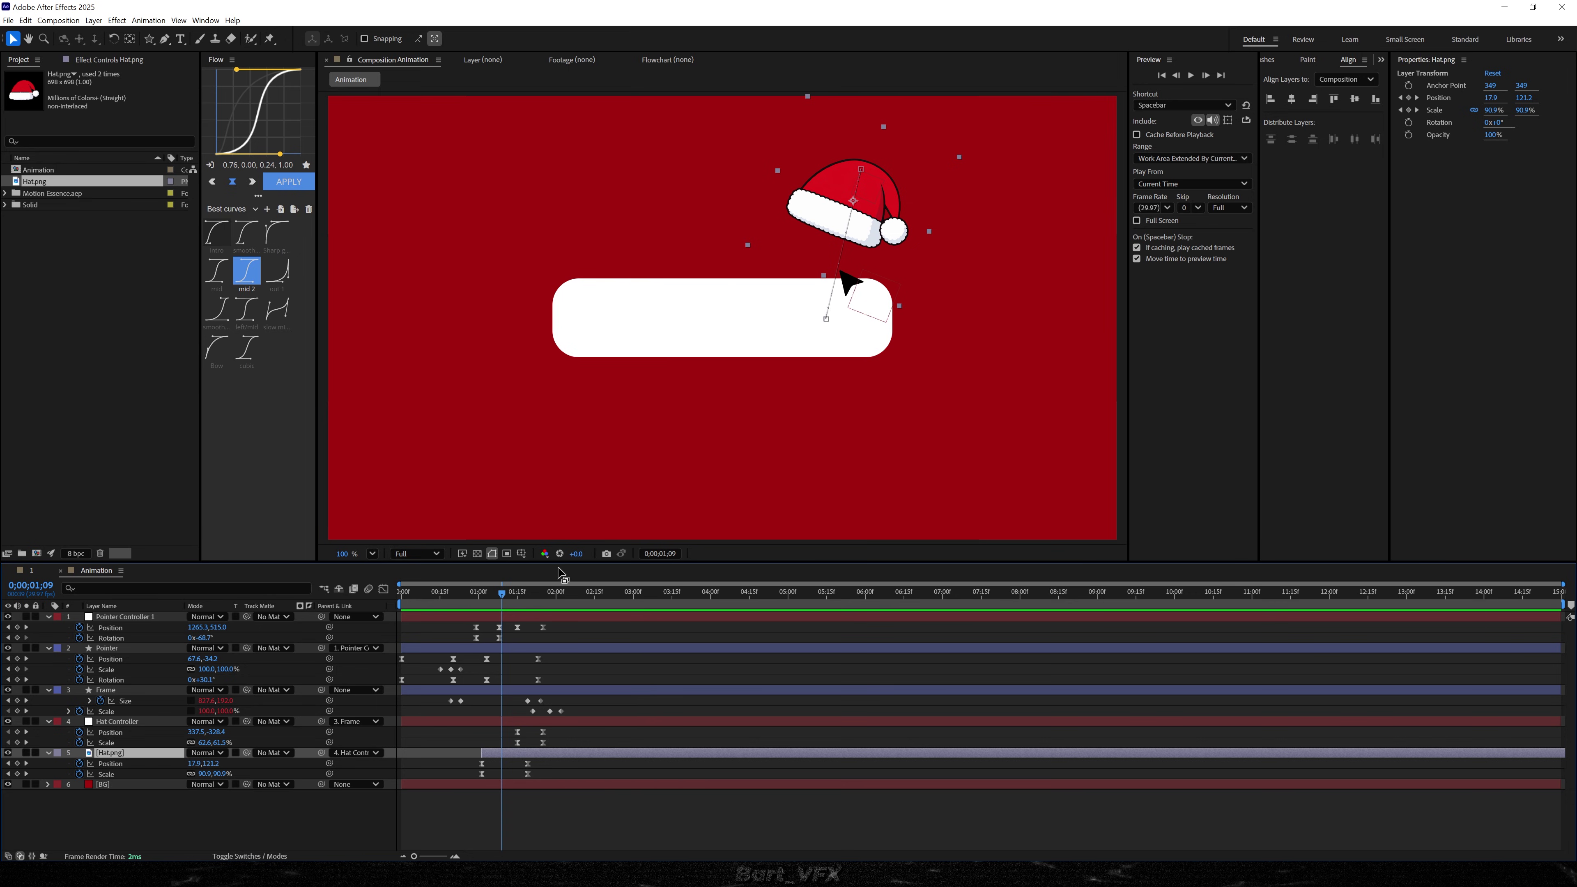
key("space")
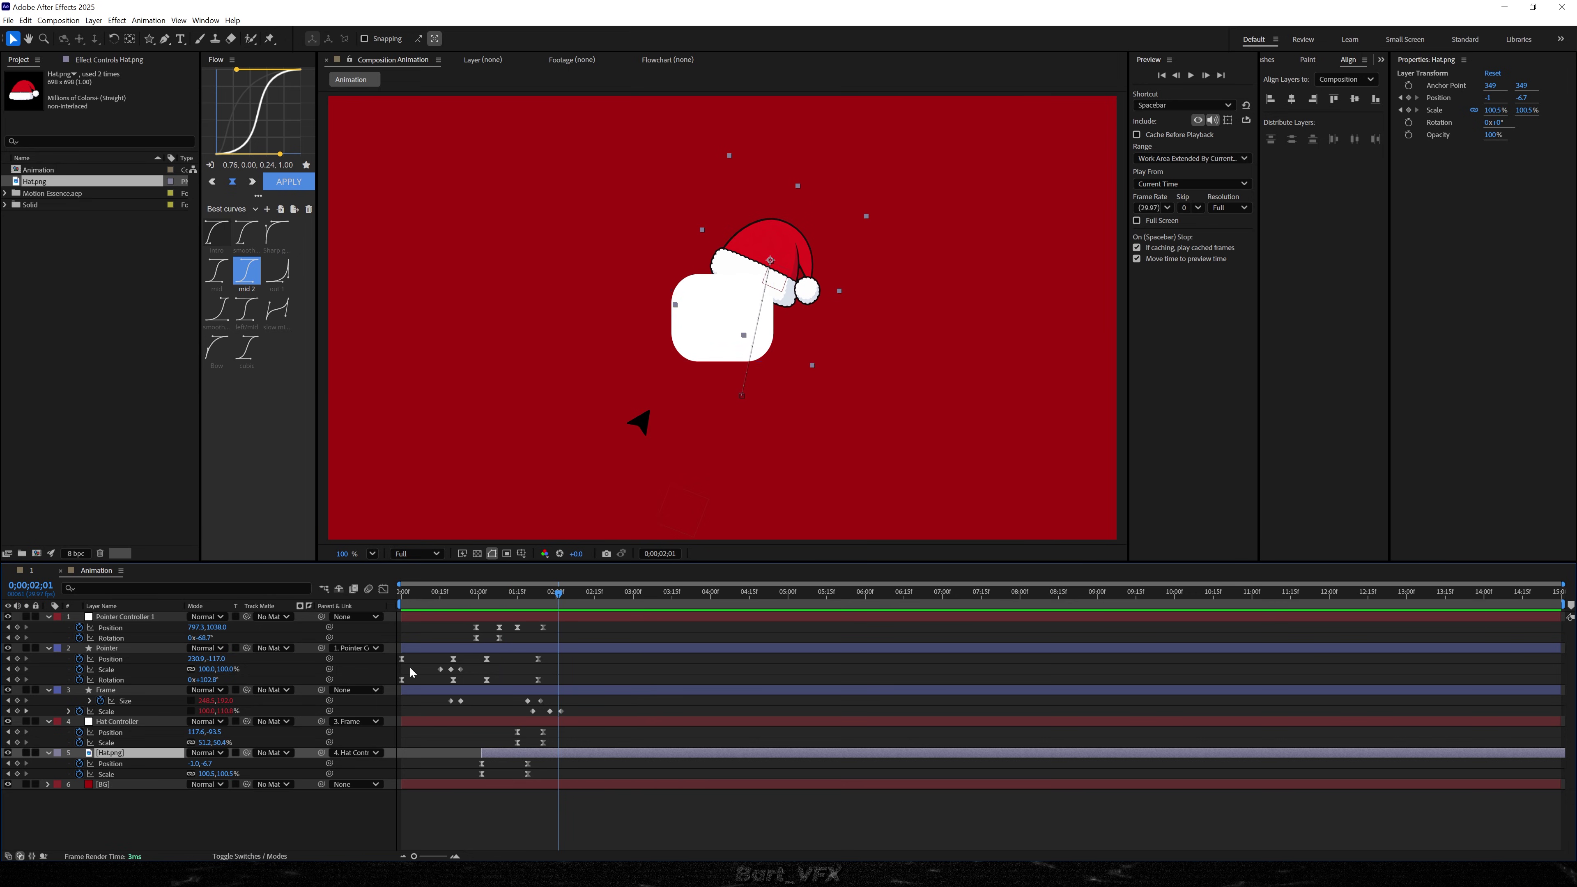
left_click_drag(550, 606, 533, 598)
key("ctrl+shift+d")
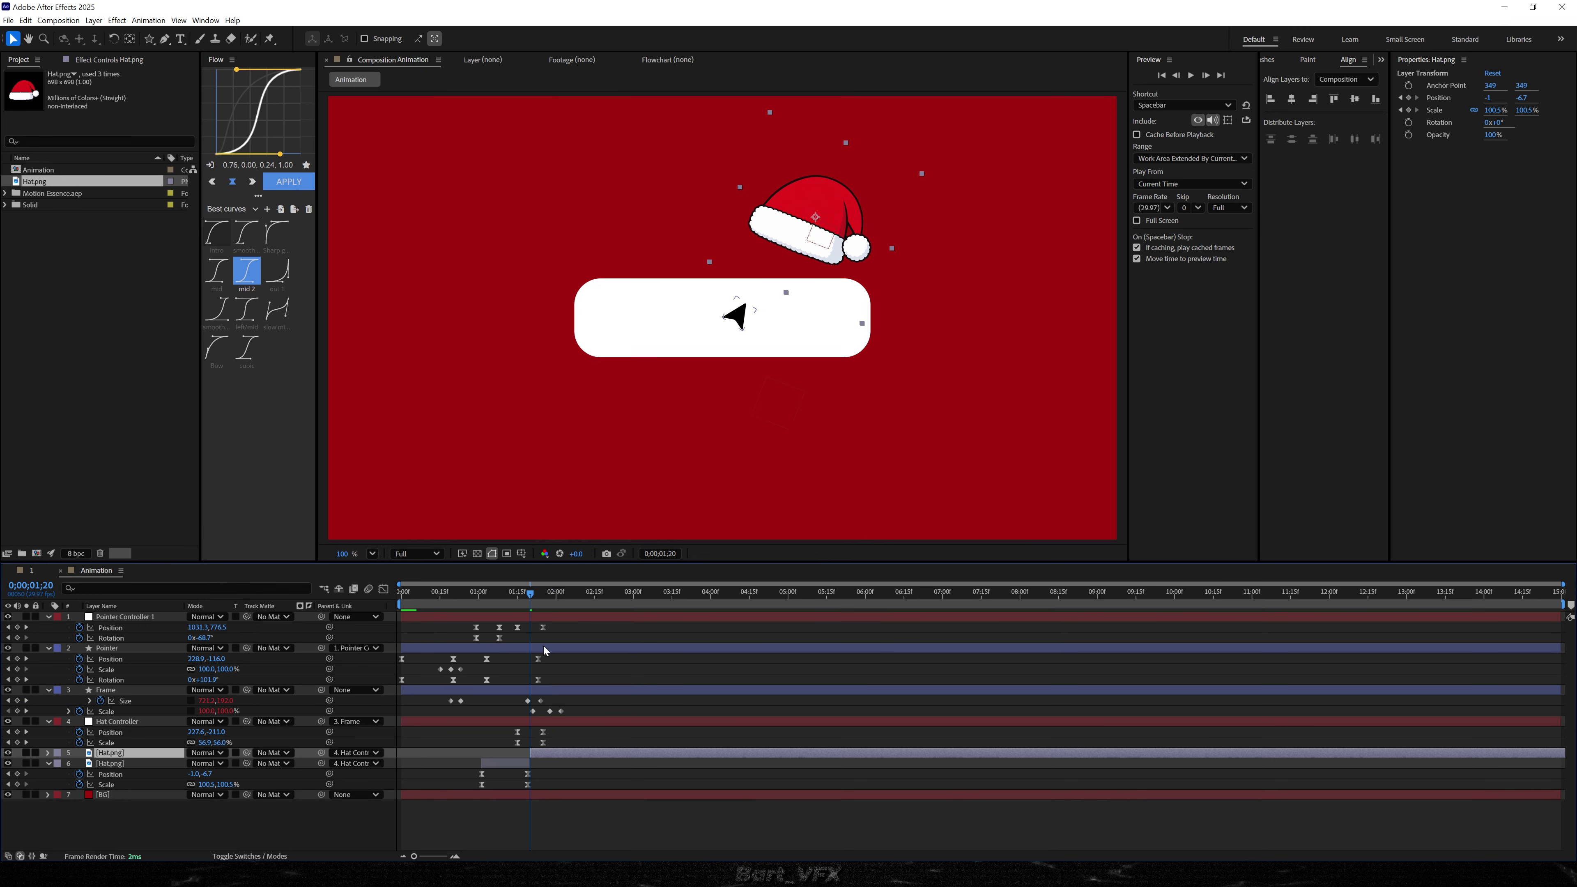
- Place the second part of the split Hat.png at the top of the layer stack and preview the animation
left_click(564, 597)
left_click_drag(138, 754, 131, 614)
left_click(486, 594)
key("space")
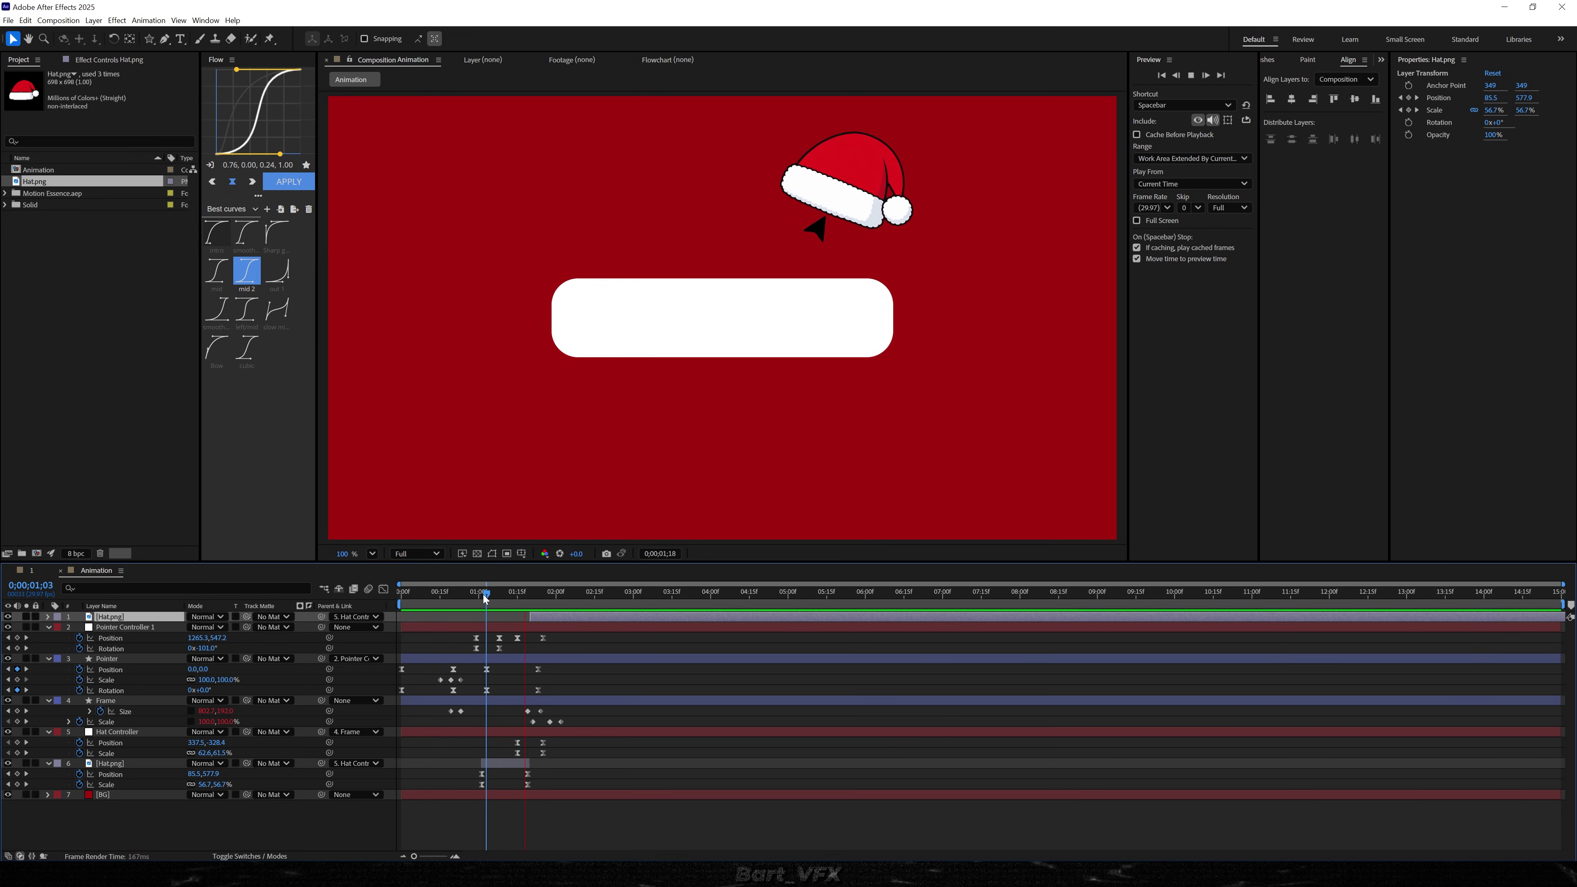
left_click(498, 596)
key("space")
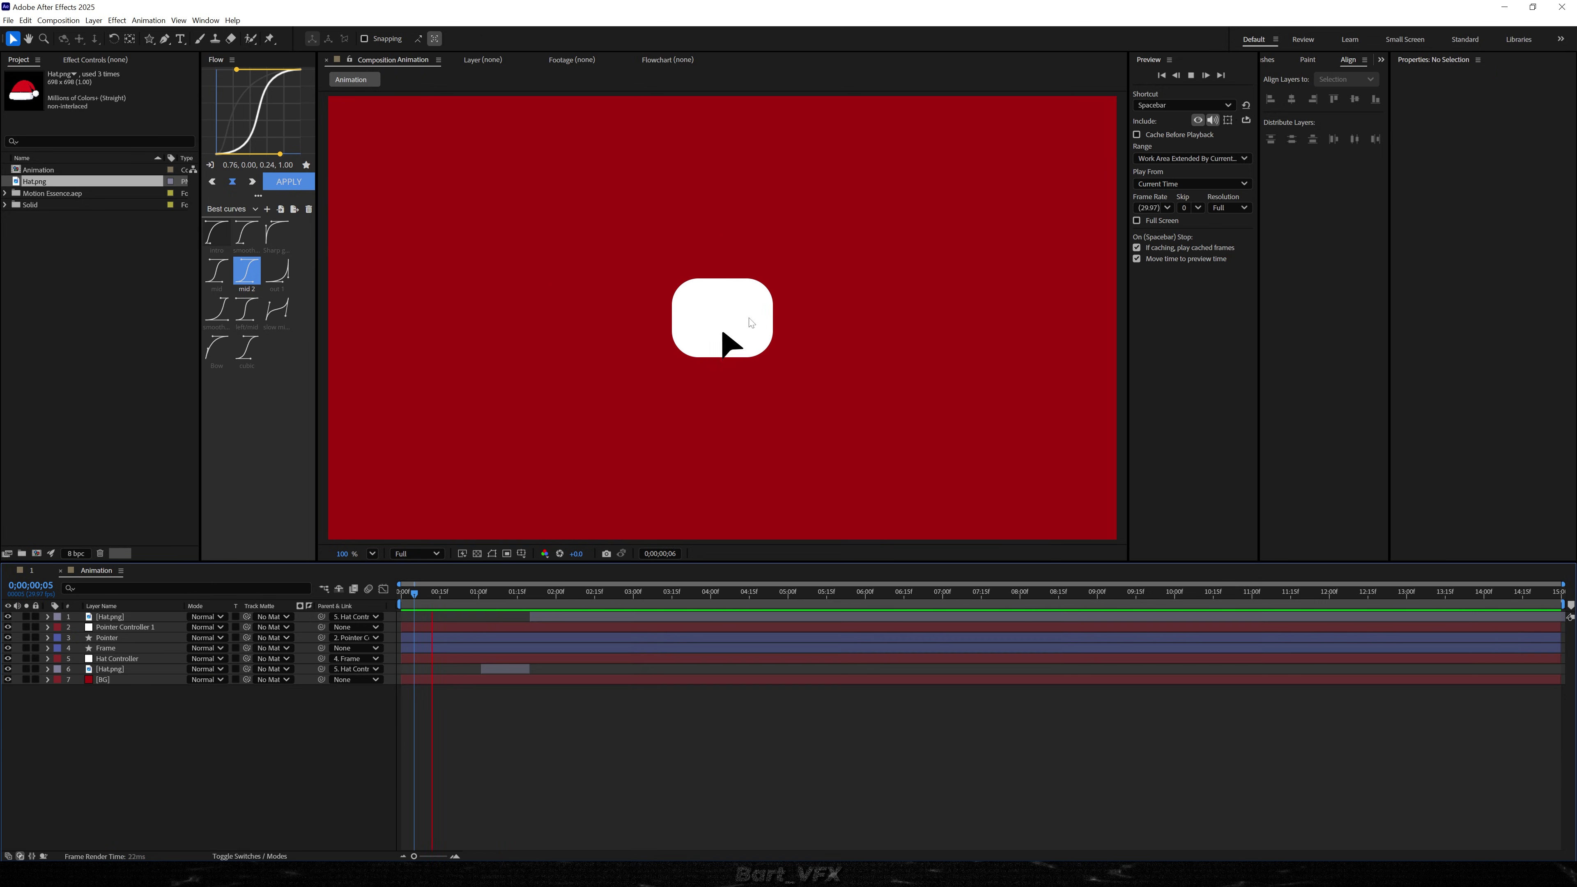
key("space")
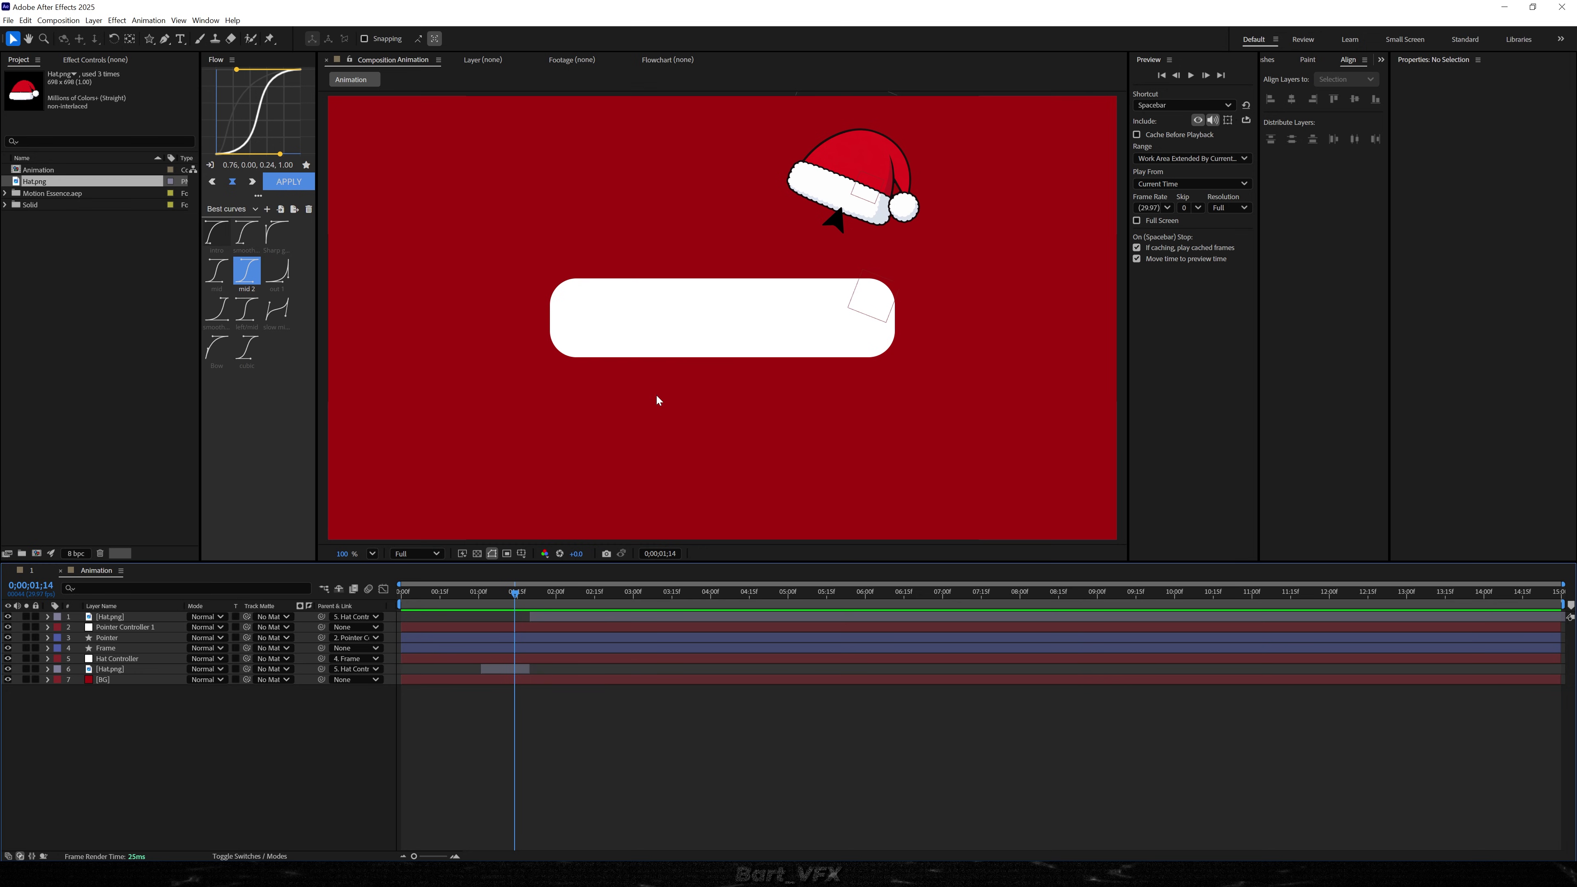
- Create the text "Holiday", center its anchor point and place it at 840, 540 inside the white frame
left_click(179, 39)
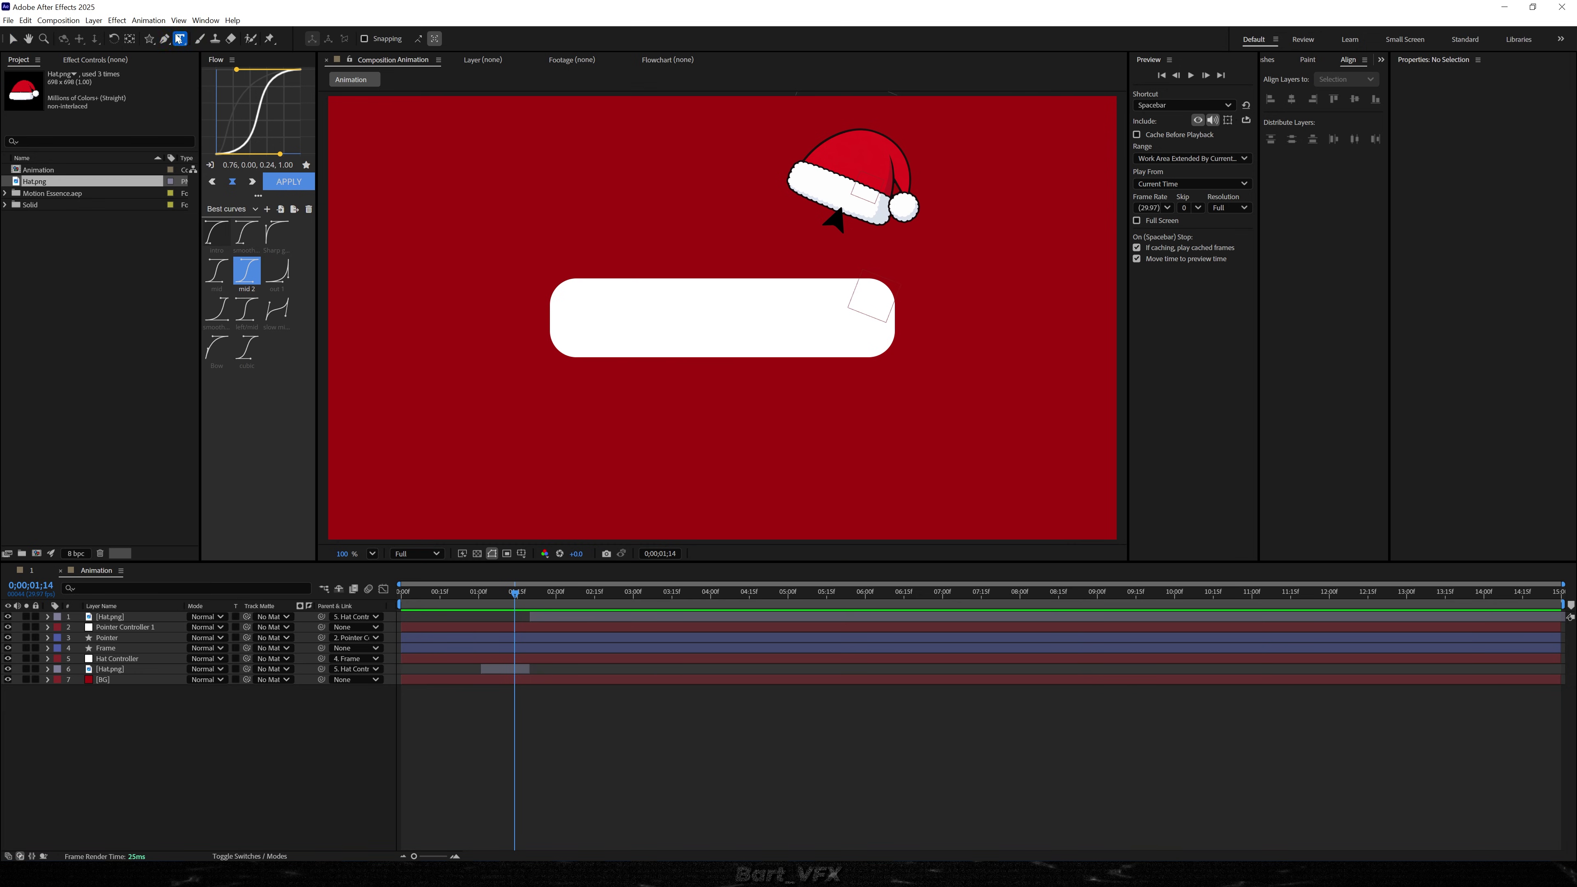
left_click(664, 322)
type("Holiday")
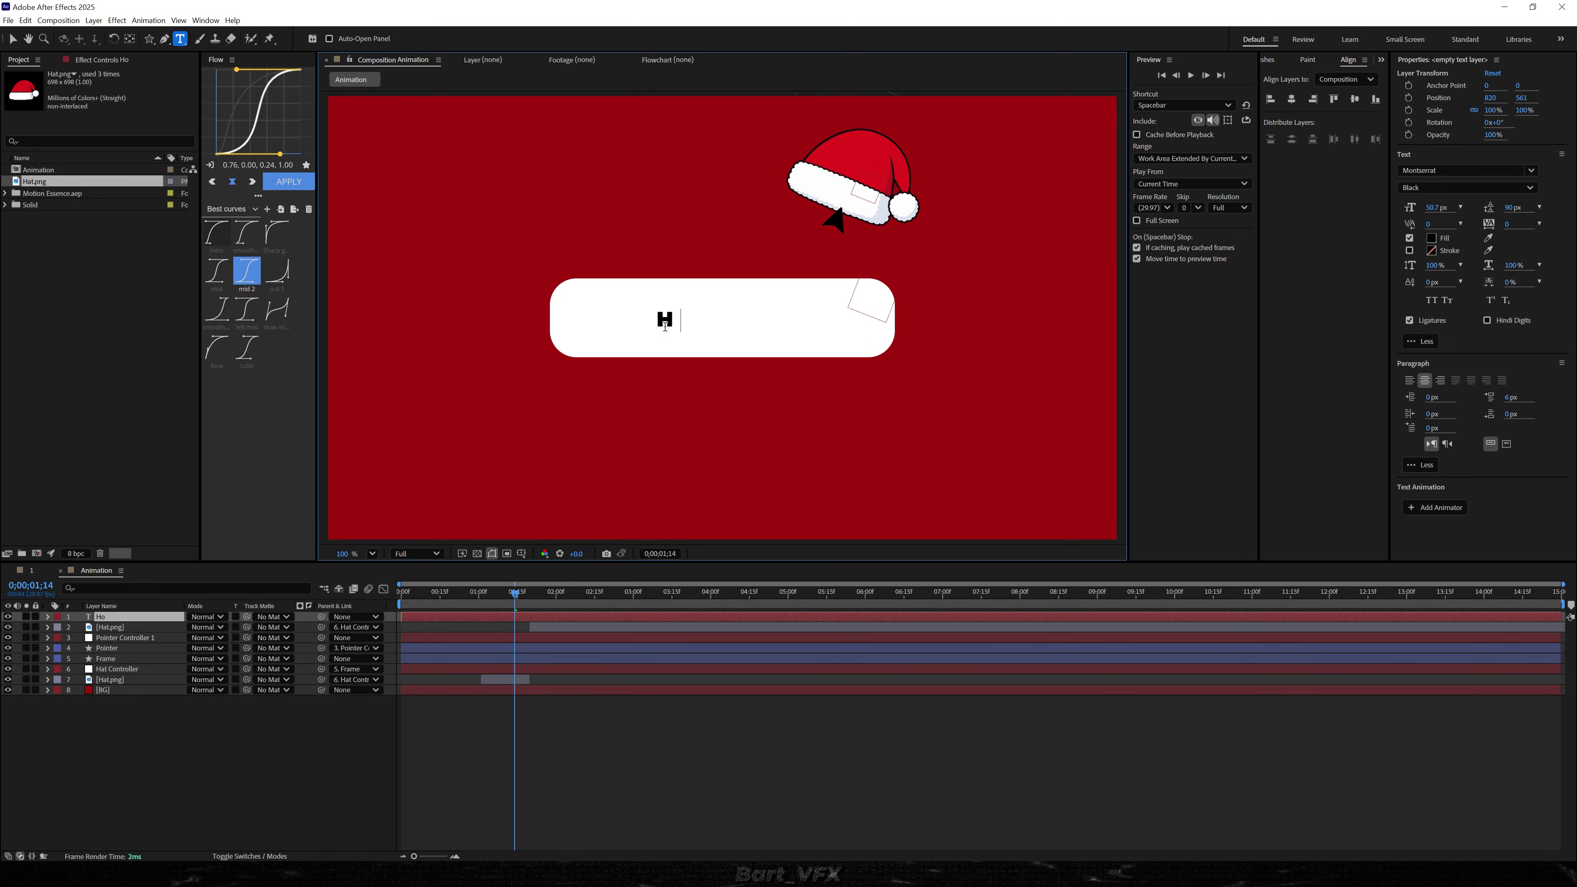
key("ctrl+alt+Home")
key("ctrl+Home")
key("v")
left_click_drag(719, 322, 666, 325)
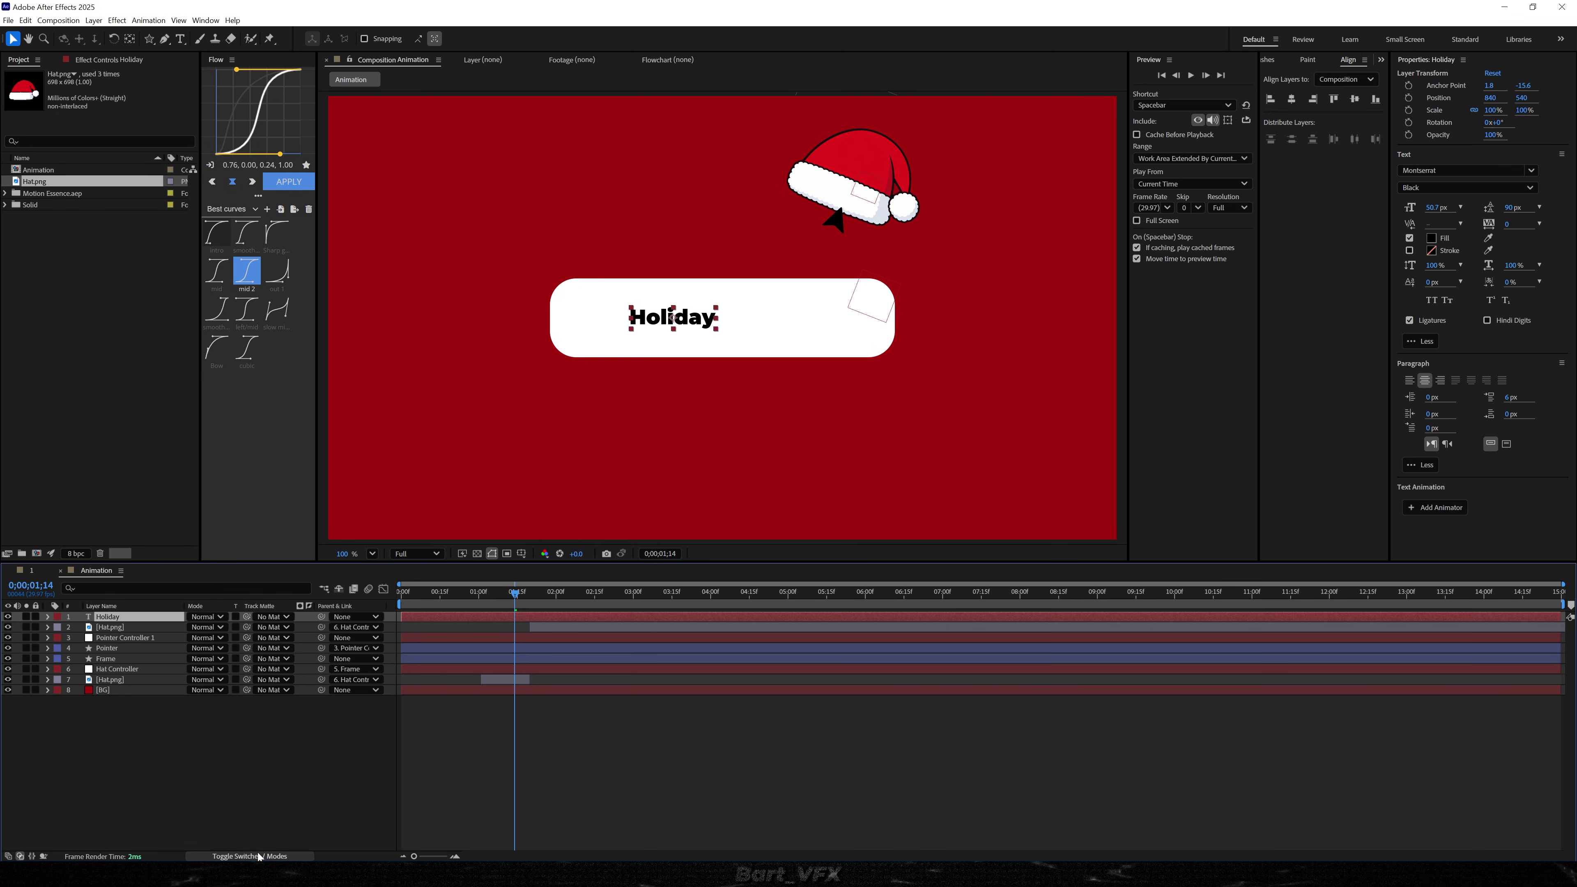
- Use Frame as the track matte of the Holiday text and make the Frame layer visible again
left_click(281, 617)
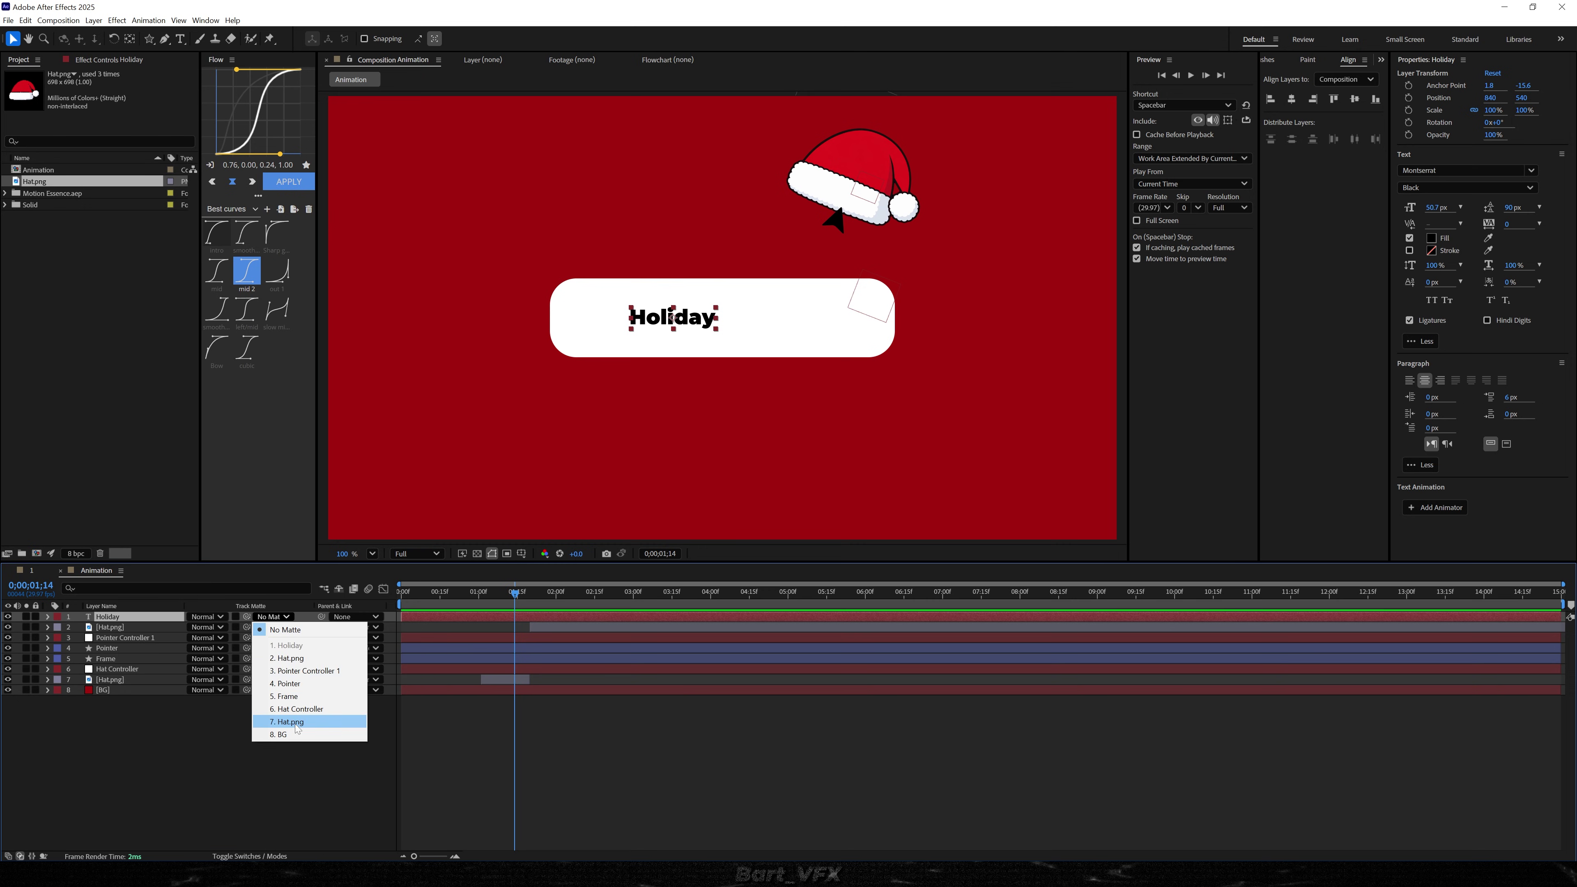
left_click(310, 696)
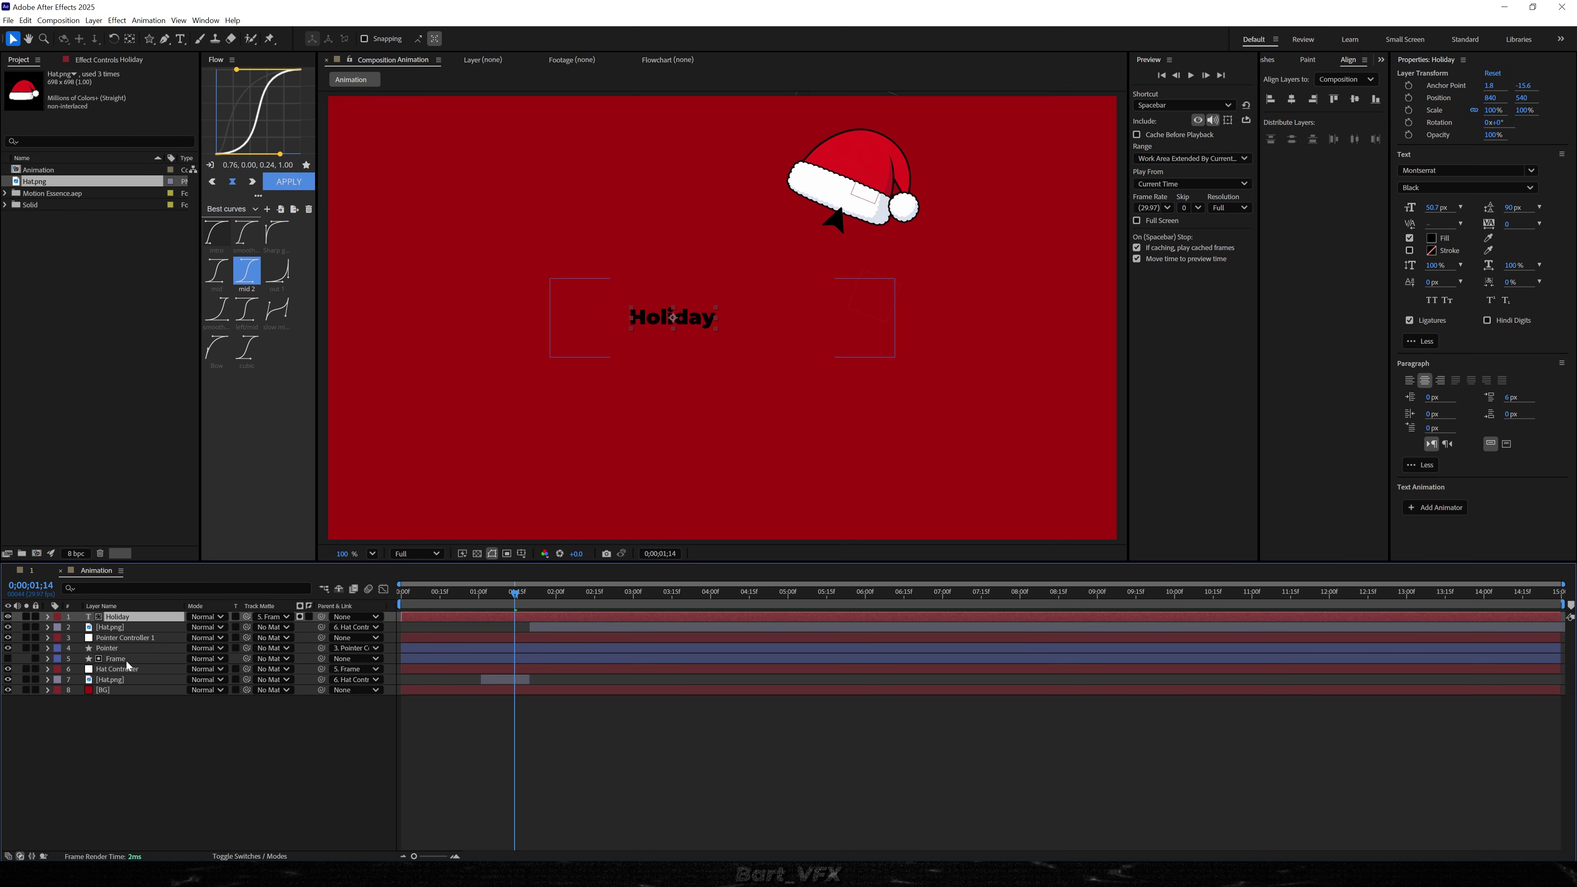
left_click(124, 660)
left_click(7, 658)
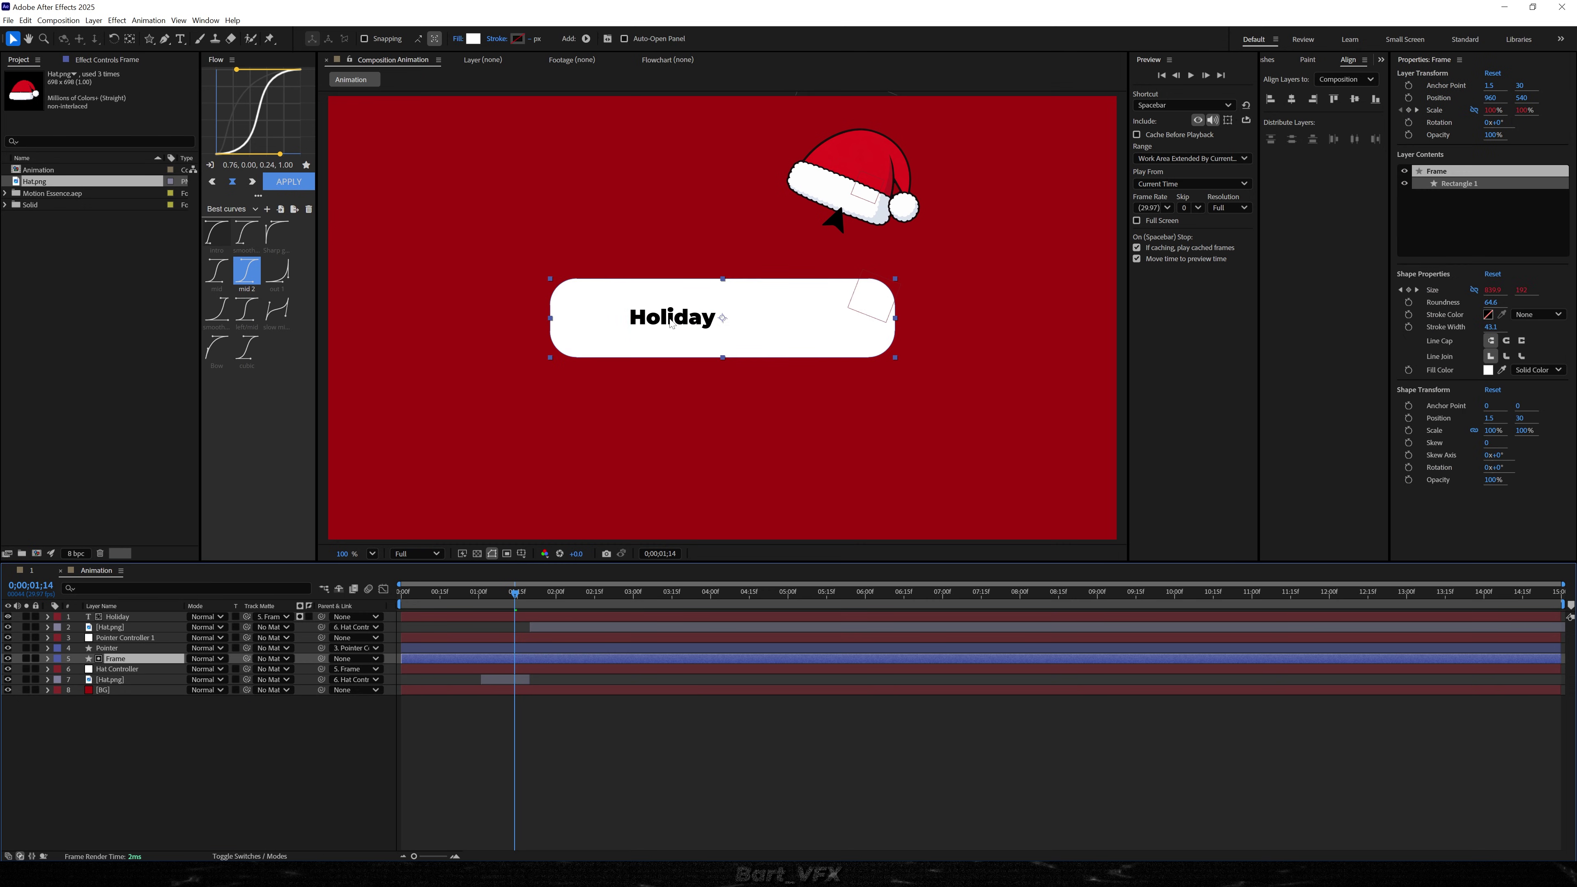
- Place the playhead at 0;00;00;21 and copy the bounce expression from the Frame layer's Size property
left_click(524, 618)
left_click_drag(665, 304, 607, 337)
left_click_drag(515, 595, 456, 610)
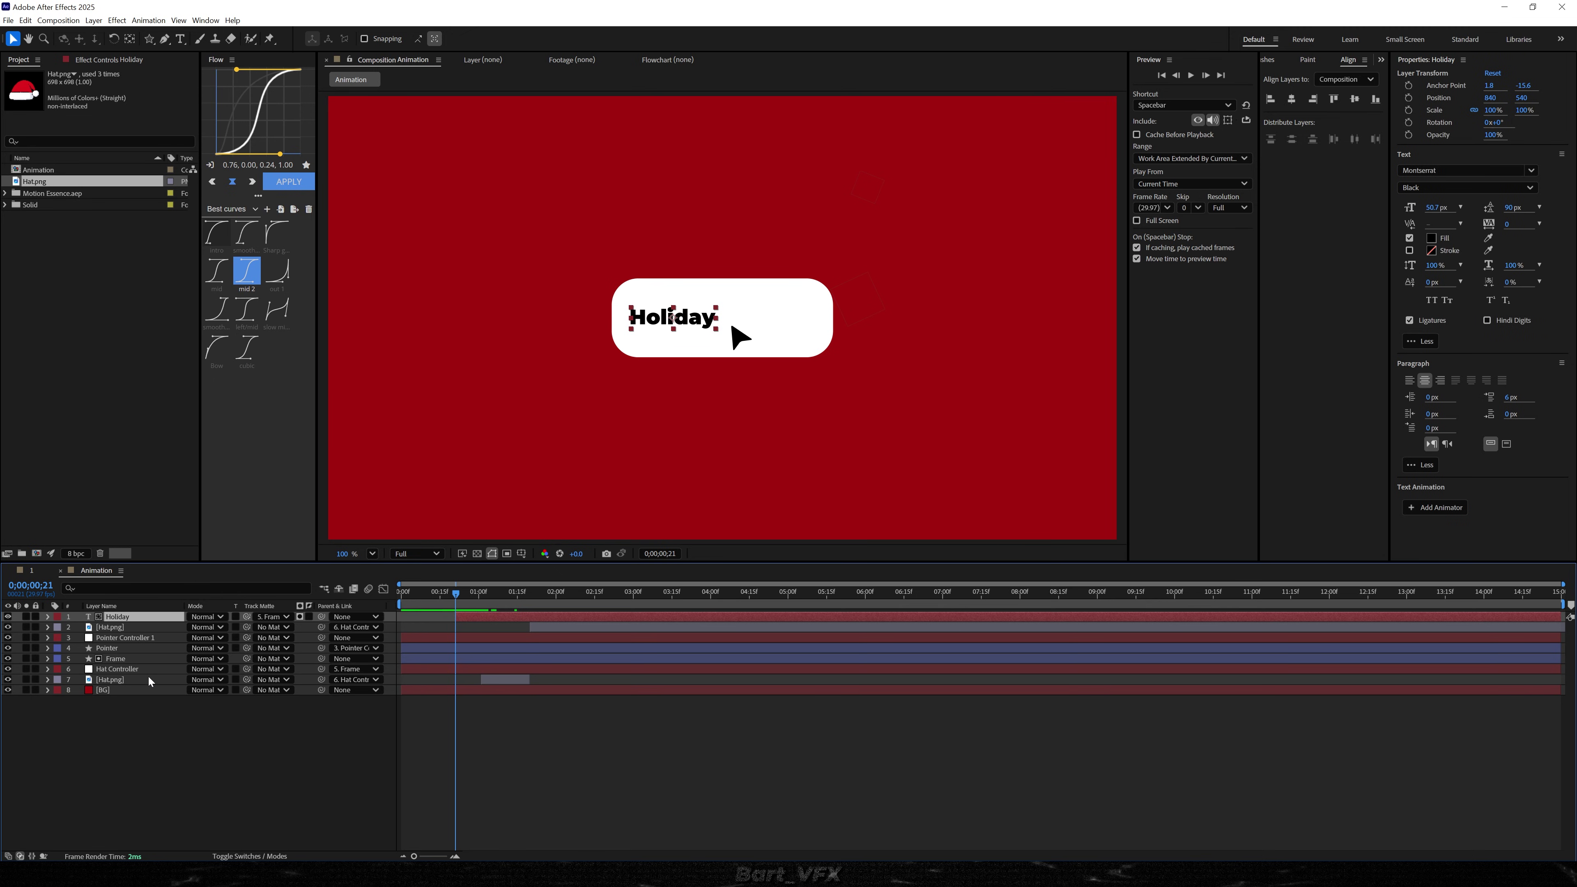
left_click(123, 660)
key("u")
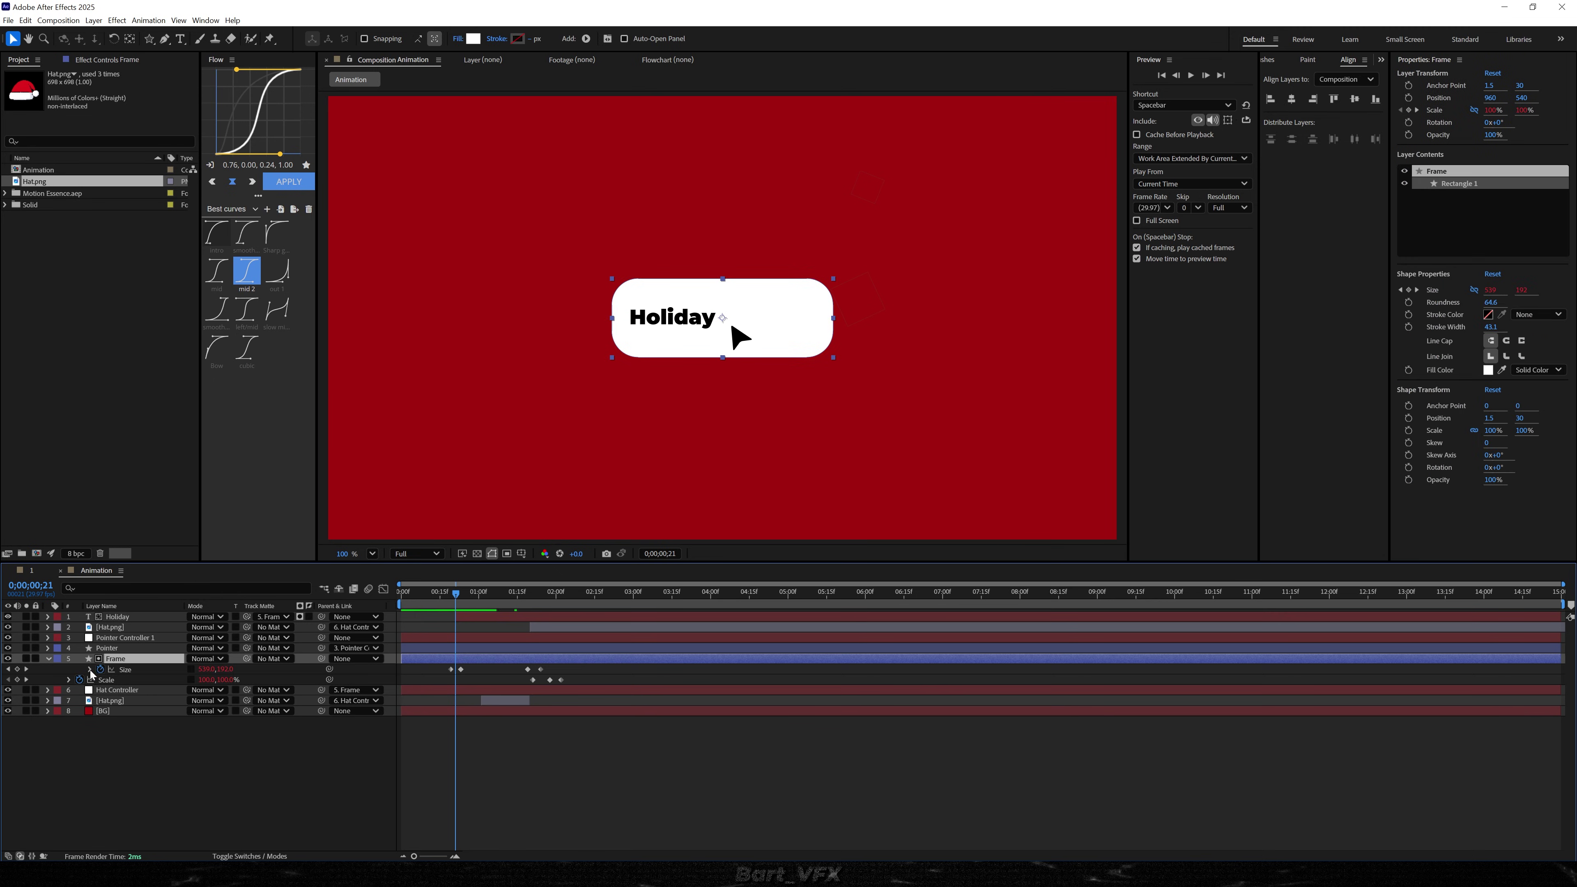
left_click(90, 670)
left_click(405, 720)
left_click(310, 722)
key("u")
- Paste the copied bounce expression onto the Position property of the Holiday text layer
left_click(127, 619)
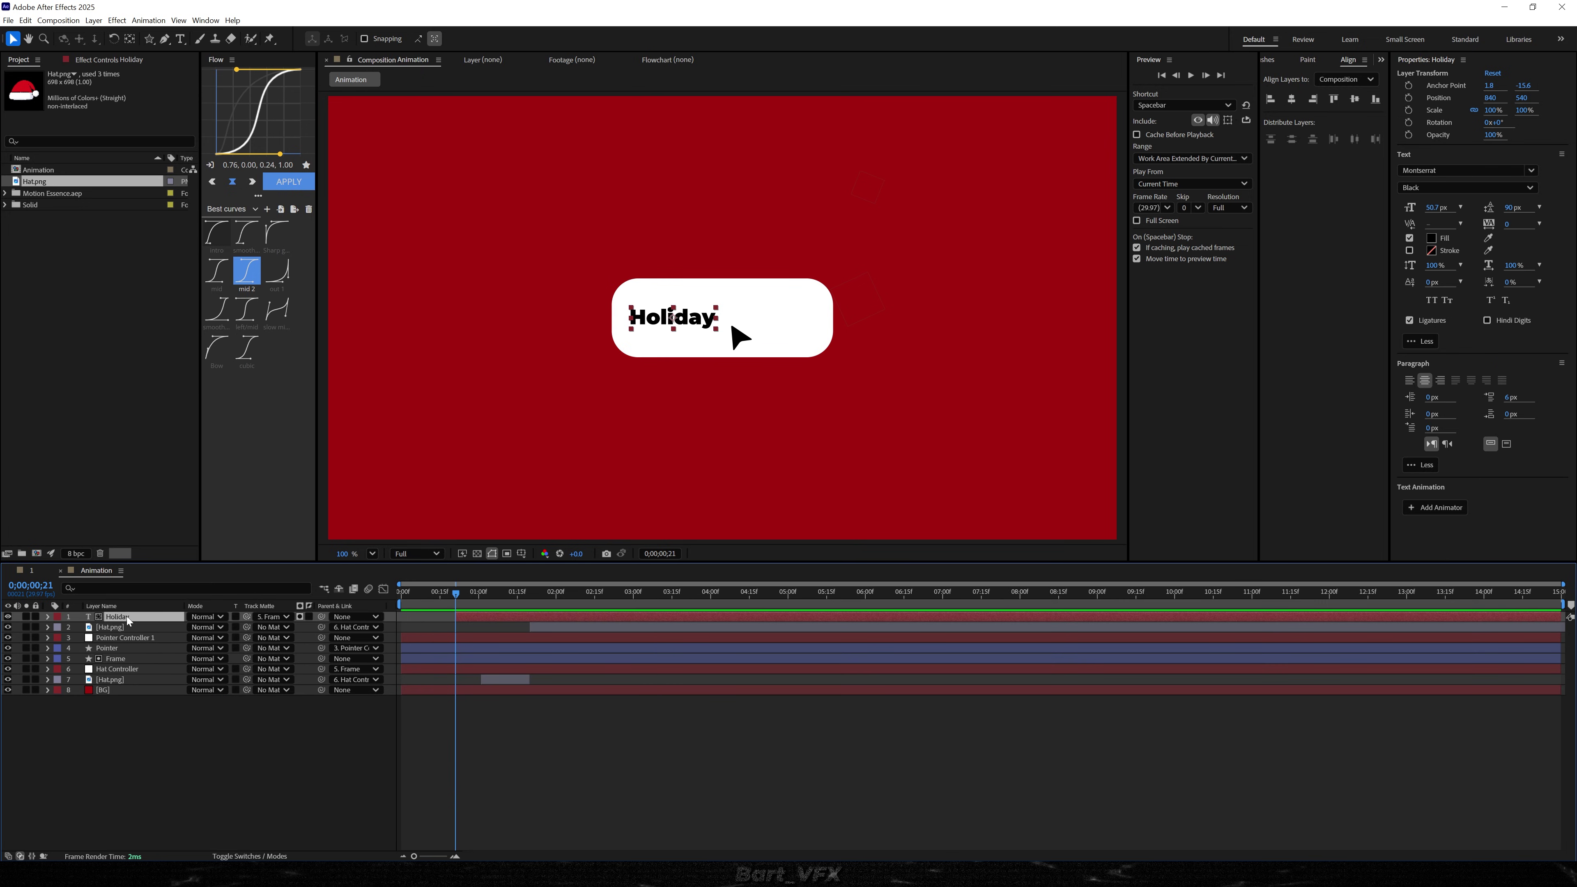
key("p")
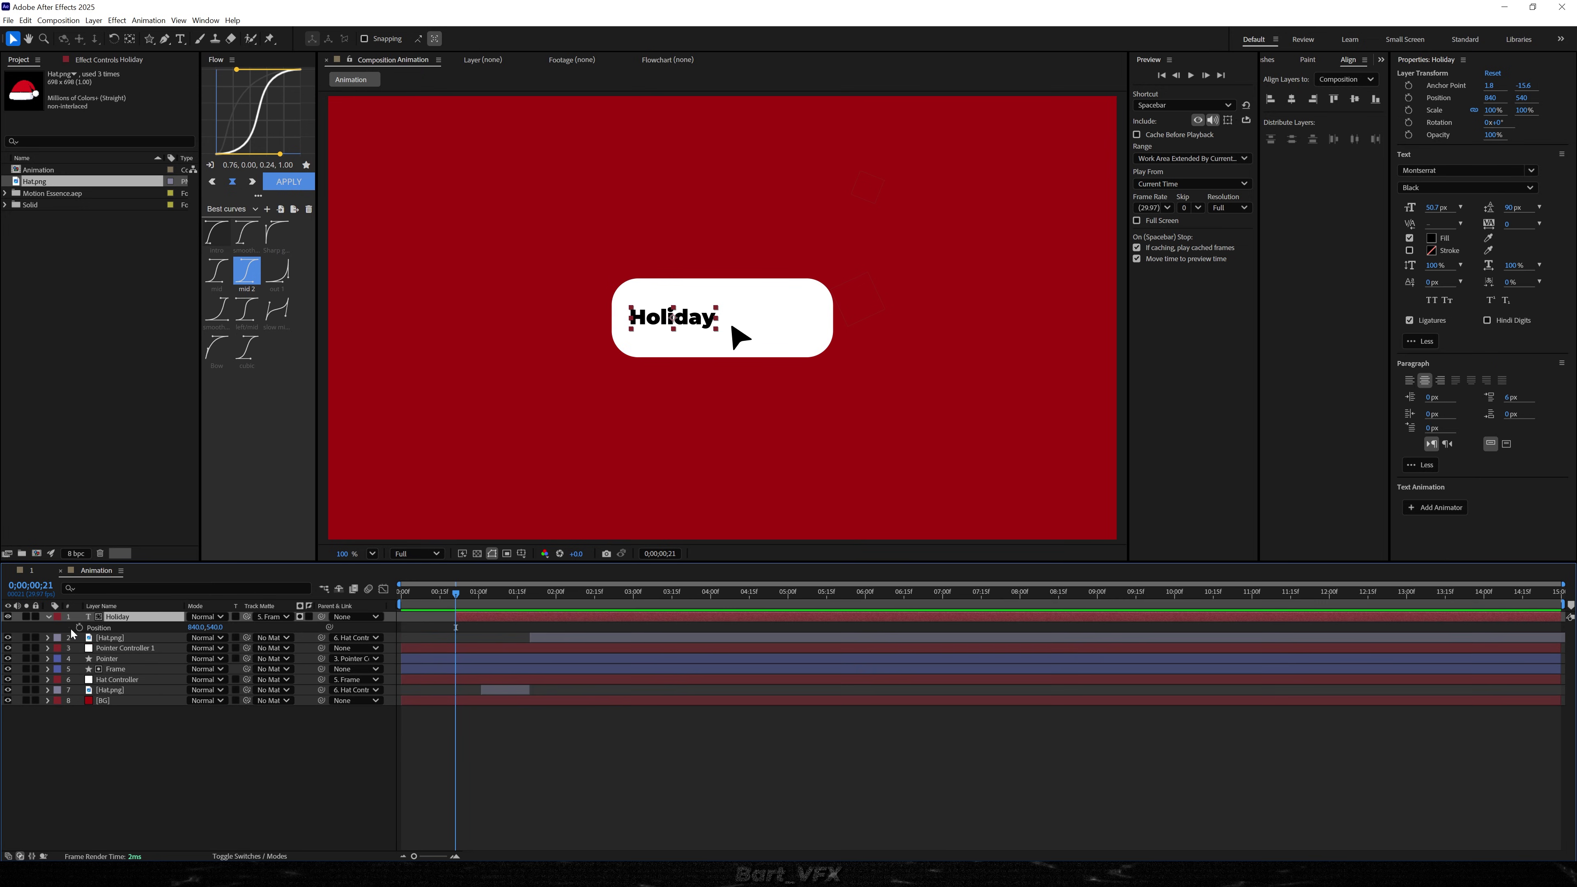
left_click(80, 629, "alt")
key("ctrl+v")
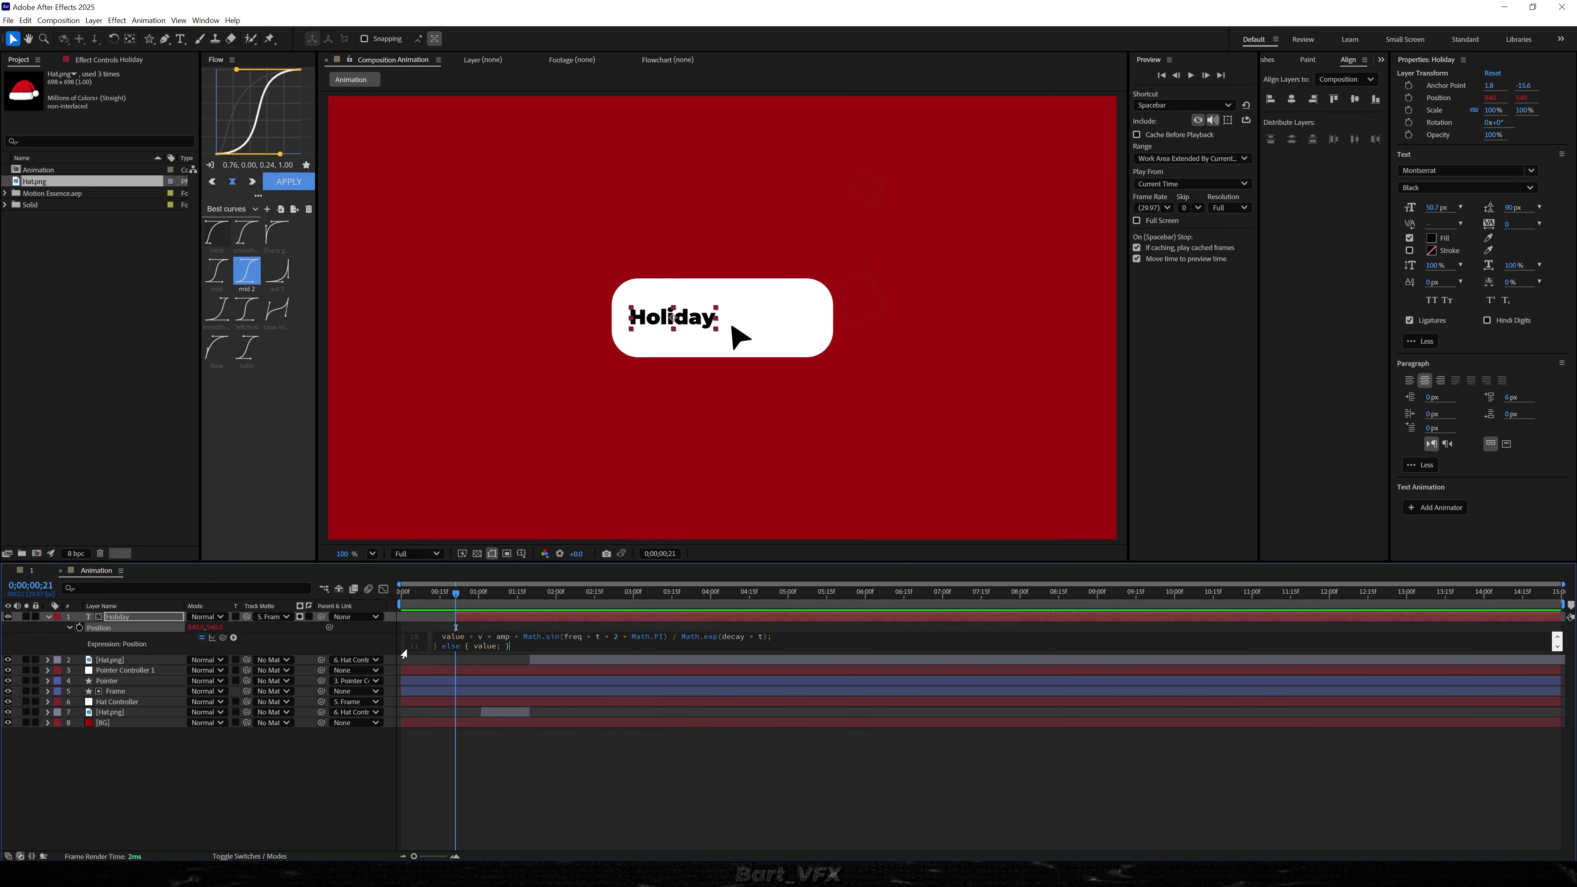
left_click(439, 629)
- Keyframe the Holiday text's Position so it rises from Y 649 to 540, starting at 0;00;00;21
key("equal")
left_click(97, 619)
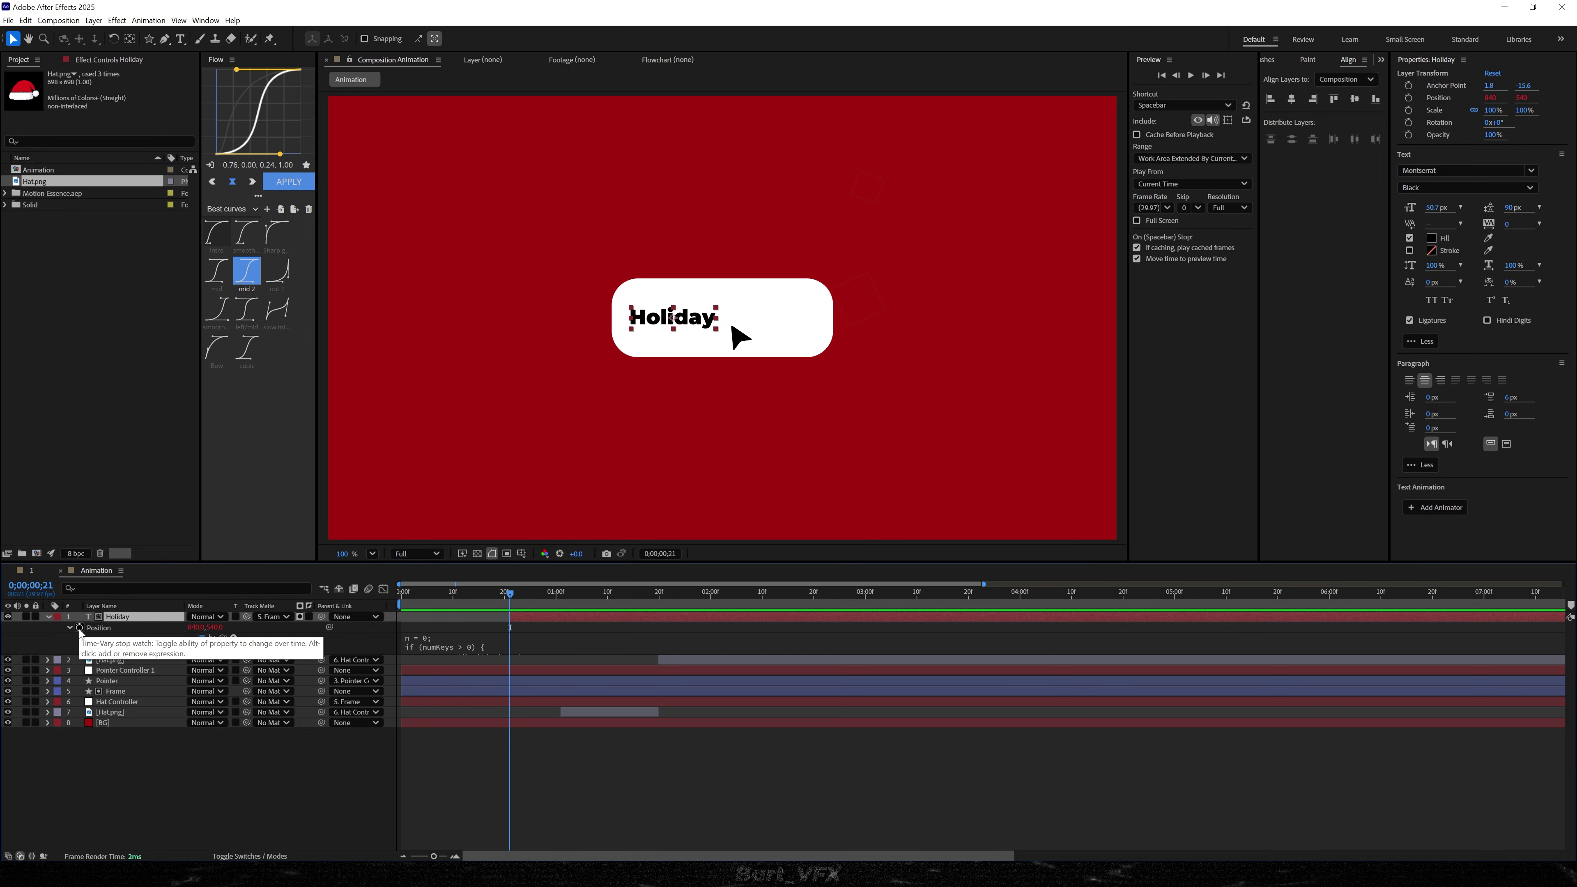
left_click(80, 629)
left_click_drag(525, 628, 531, 628)
left_click_drag(213, 628, 279, 627)
- Shorten the Holiday text's rise so its second Position keyframe falls at 0;00;00;24, and preview the bounce
key("space")
key("space")
scroll(530, 630, "up", 1)
left_click_drag(576, 628, 565, 630)
left_click_drag(481, 598, 461, 607)
key("space")
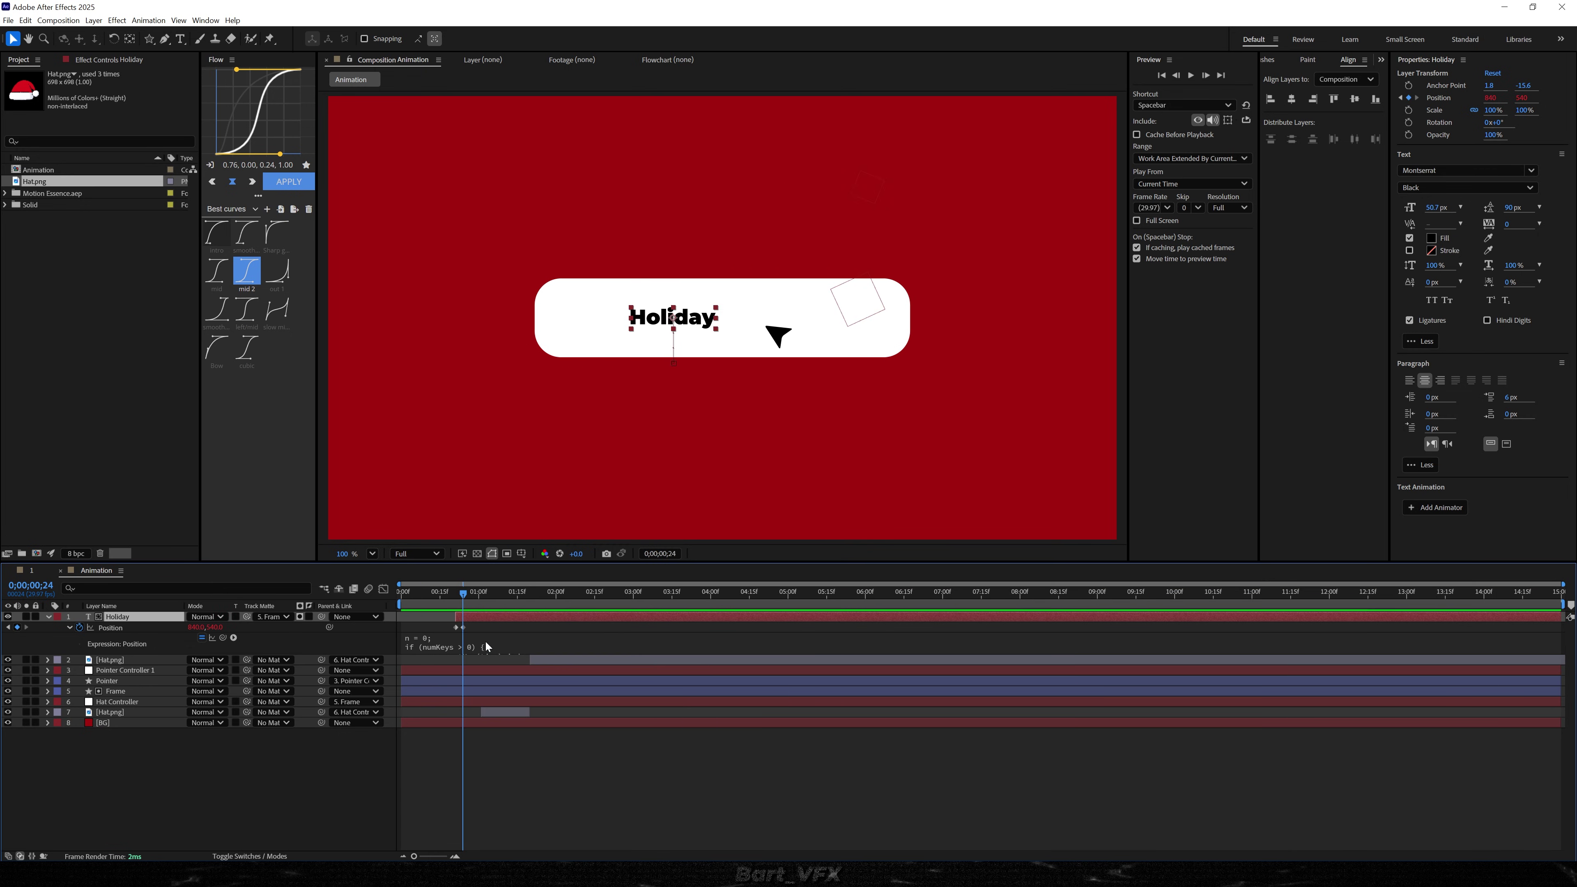
- Duplicate the Holiday text layer, move the copy beside Holiday along X, and change its text to "Sale"
key("ctrl+d")
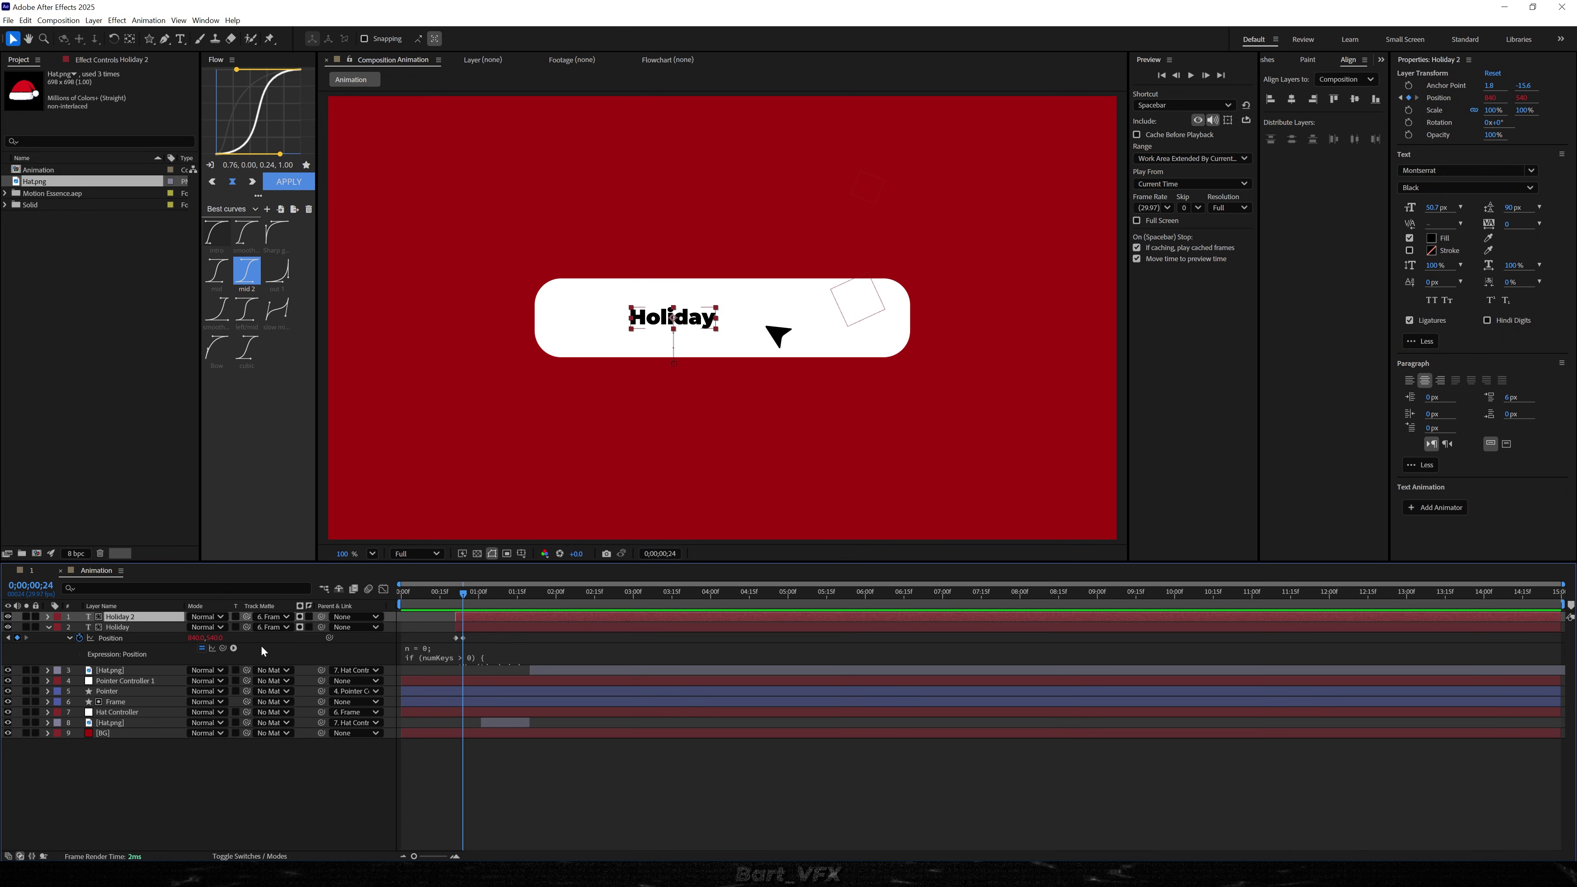
left_click_drag(484, 629, 457, 610)
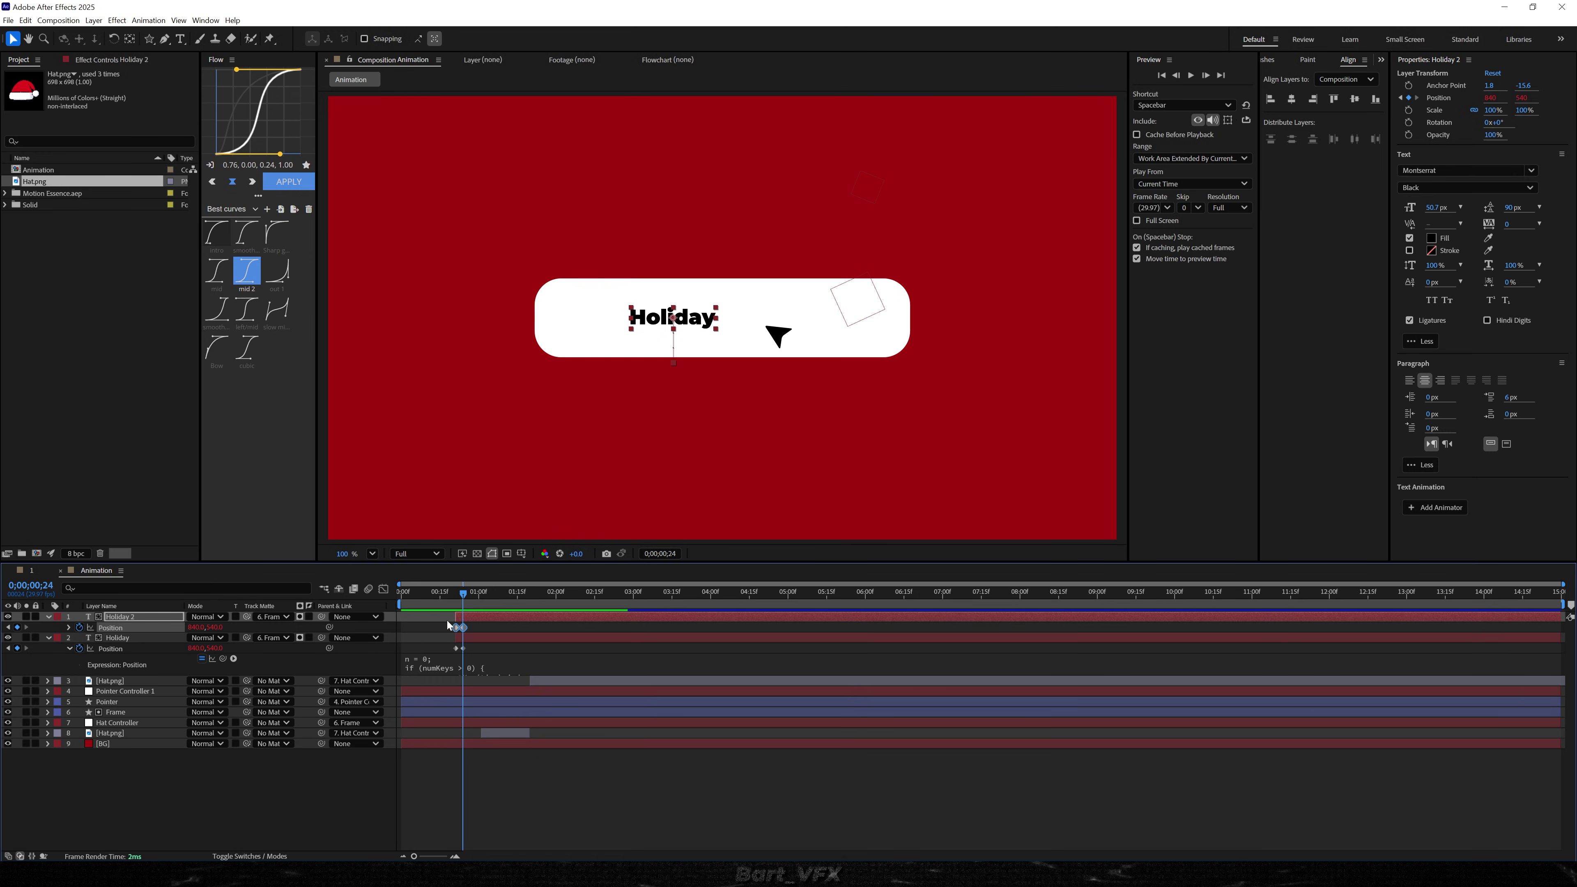
scroll(444, 620, "up", 5)
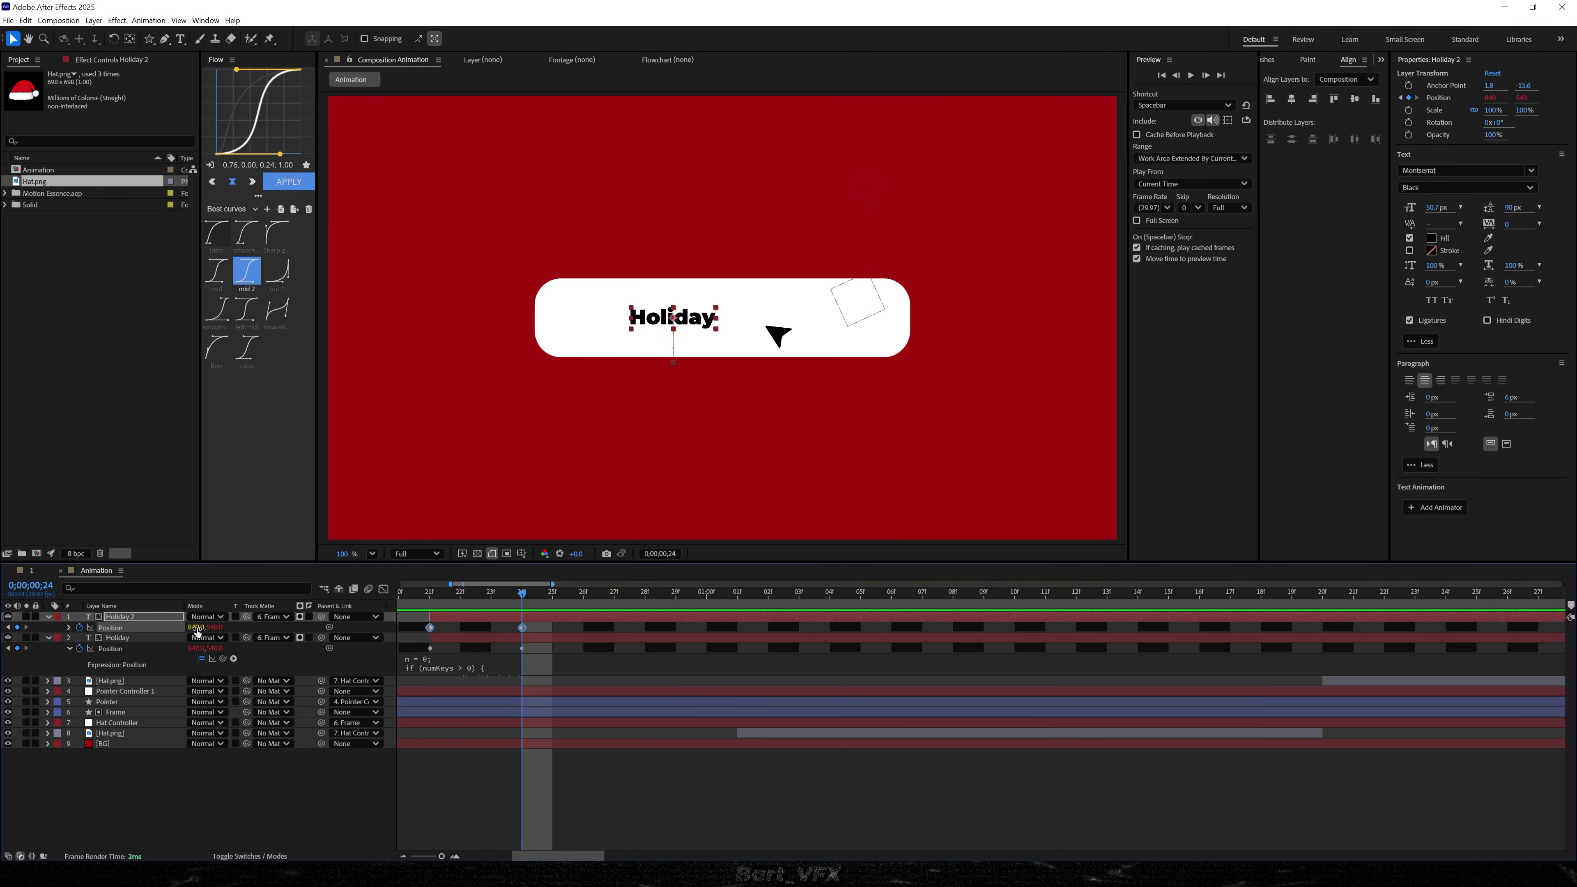
left_click_drag(193, 630, 349, 631)
double_click(776, 317)
type("Sale")
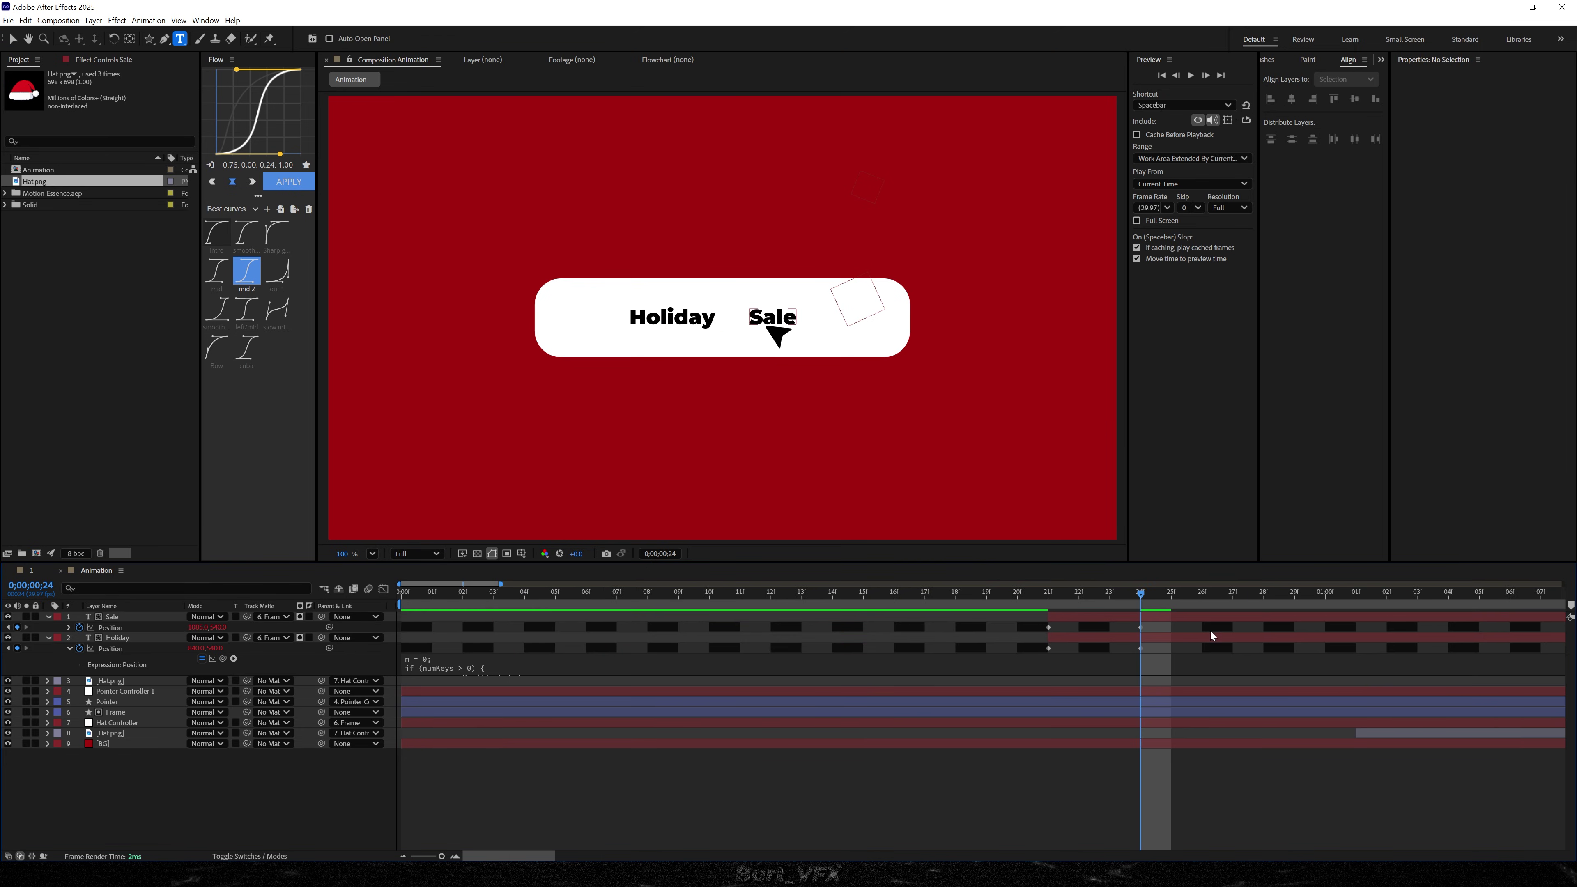
- Bring Holiday and Sale closer together as a centered pair, with Sale's X position at 1071, and preview them
left_click_drag(1173, 624, 993, 634)
left_click_drag(200, 628, 178, 628)
left_click(110, 648)
left_click_drag(196, 649, 212, 648)
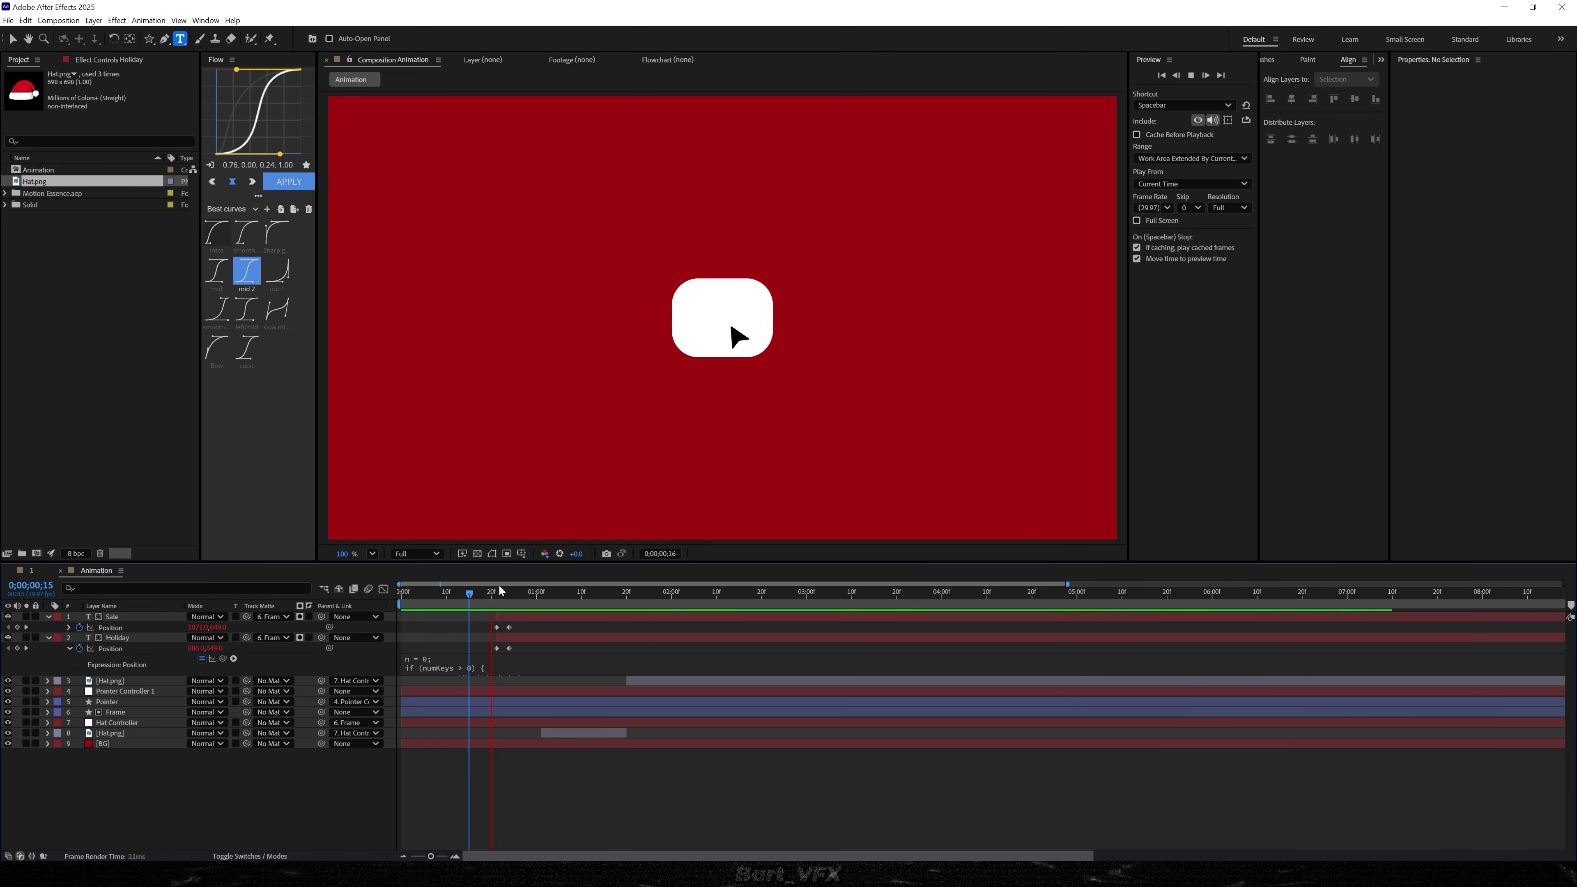
key("equal")
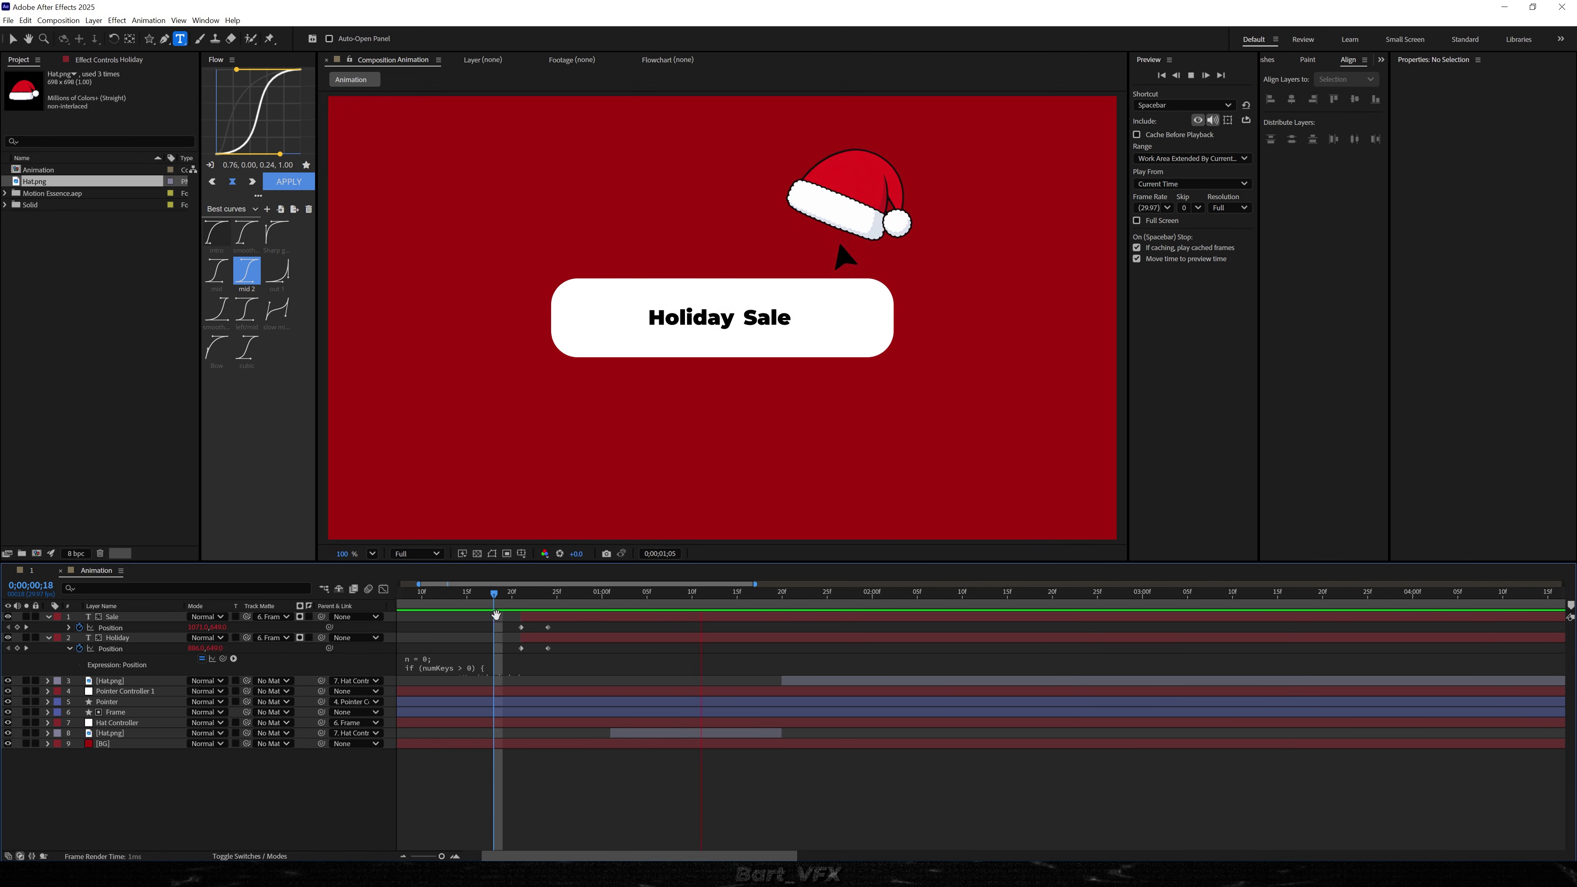
key("space")
- Shift the Sale layer to start two frames after Holiday and preview the staggered entrance
left_click(514, 594)
left_click_drag(532, 617, 419, 599)
key("space")
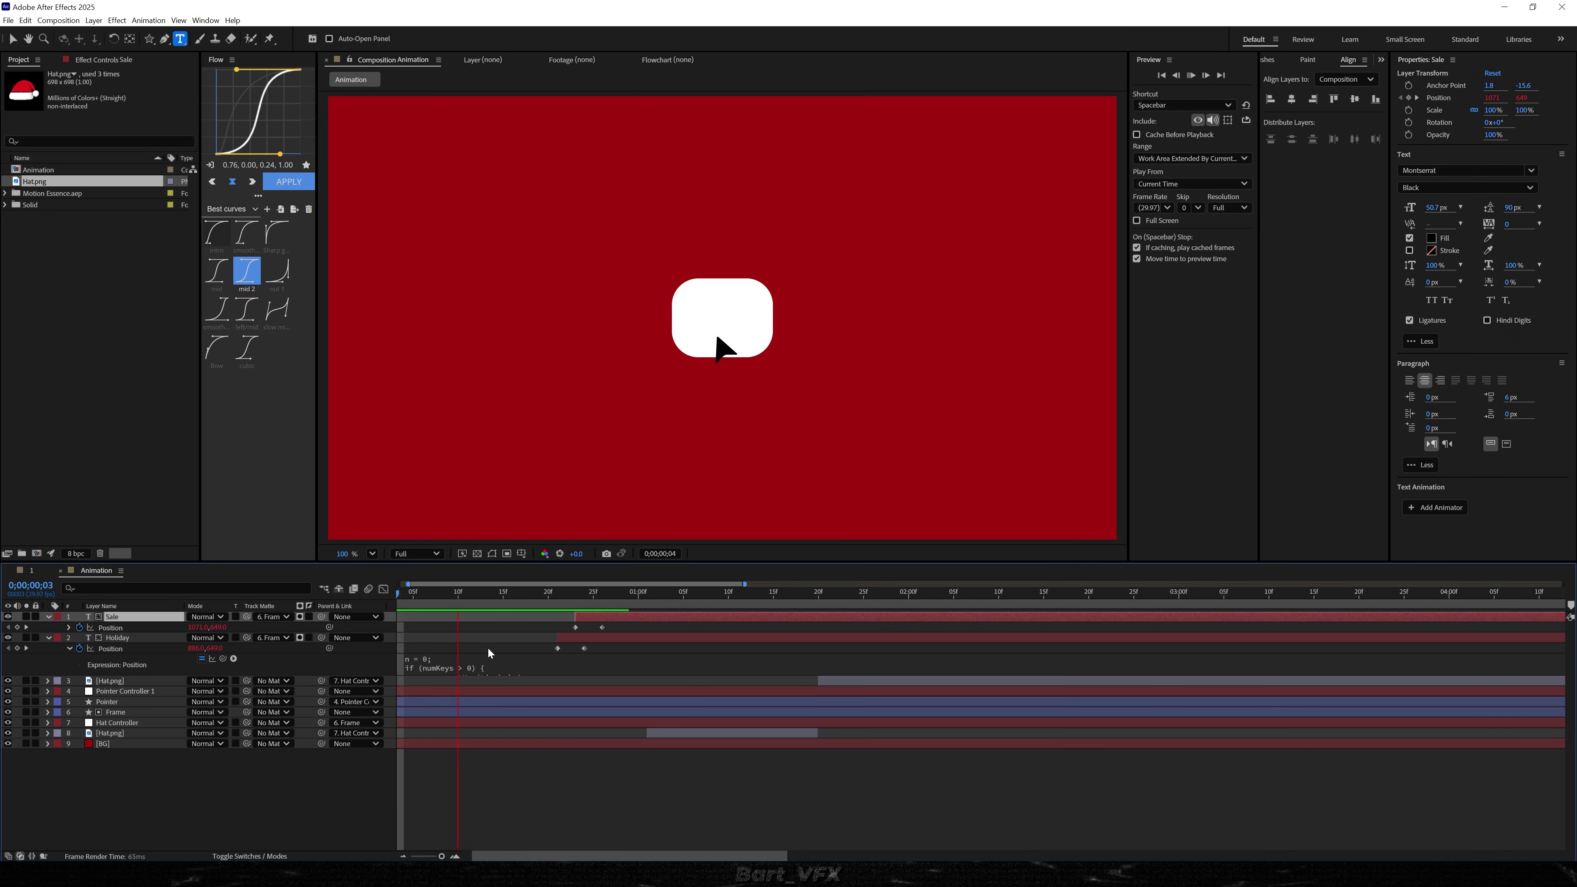
mouse_move(541, 597)
left_mouse_down()
mouse_move(554, 596)
mouse_move(536, 595)
left_mouse_up()
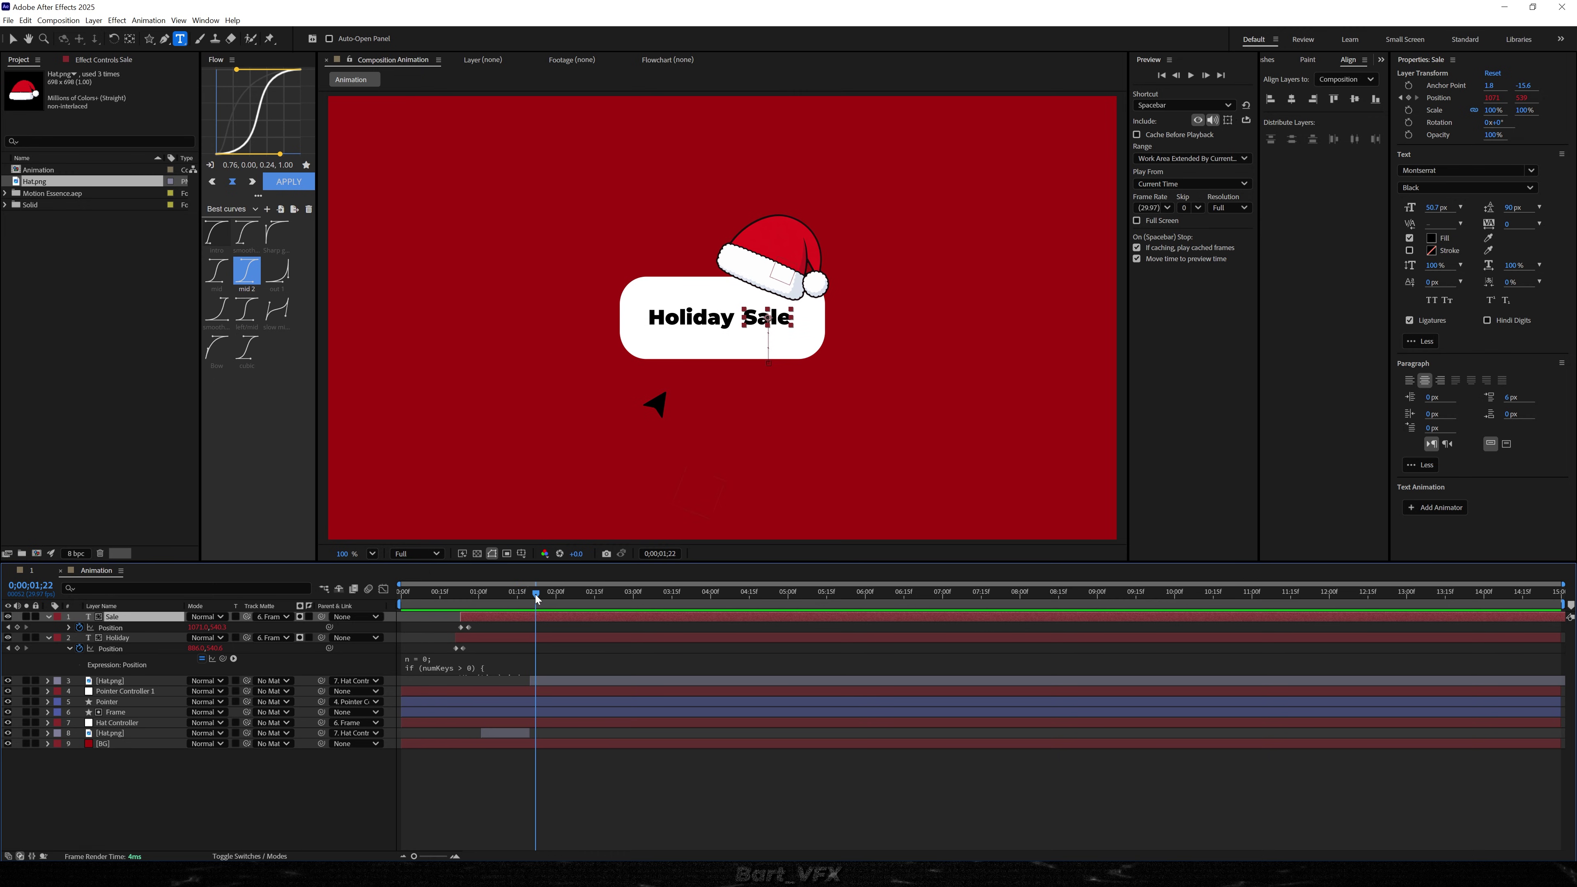
- Keyframe the Opacity of both the Sale and Holiday layers from 100% to 0%
left_click(128, 638, "ctrl")
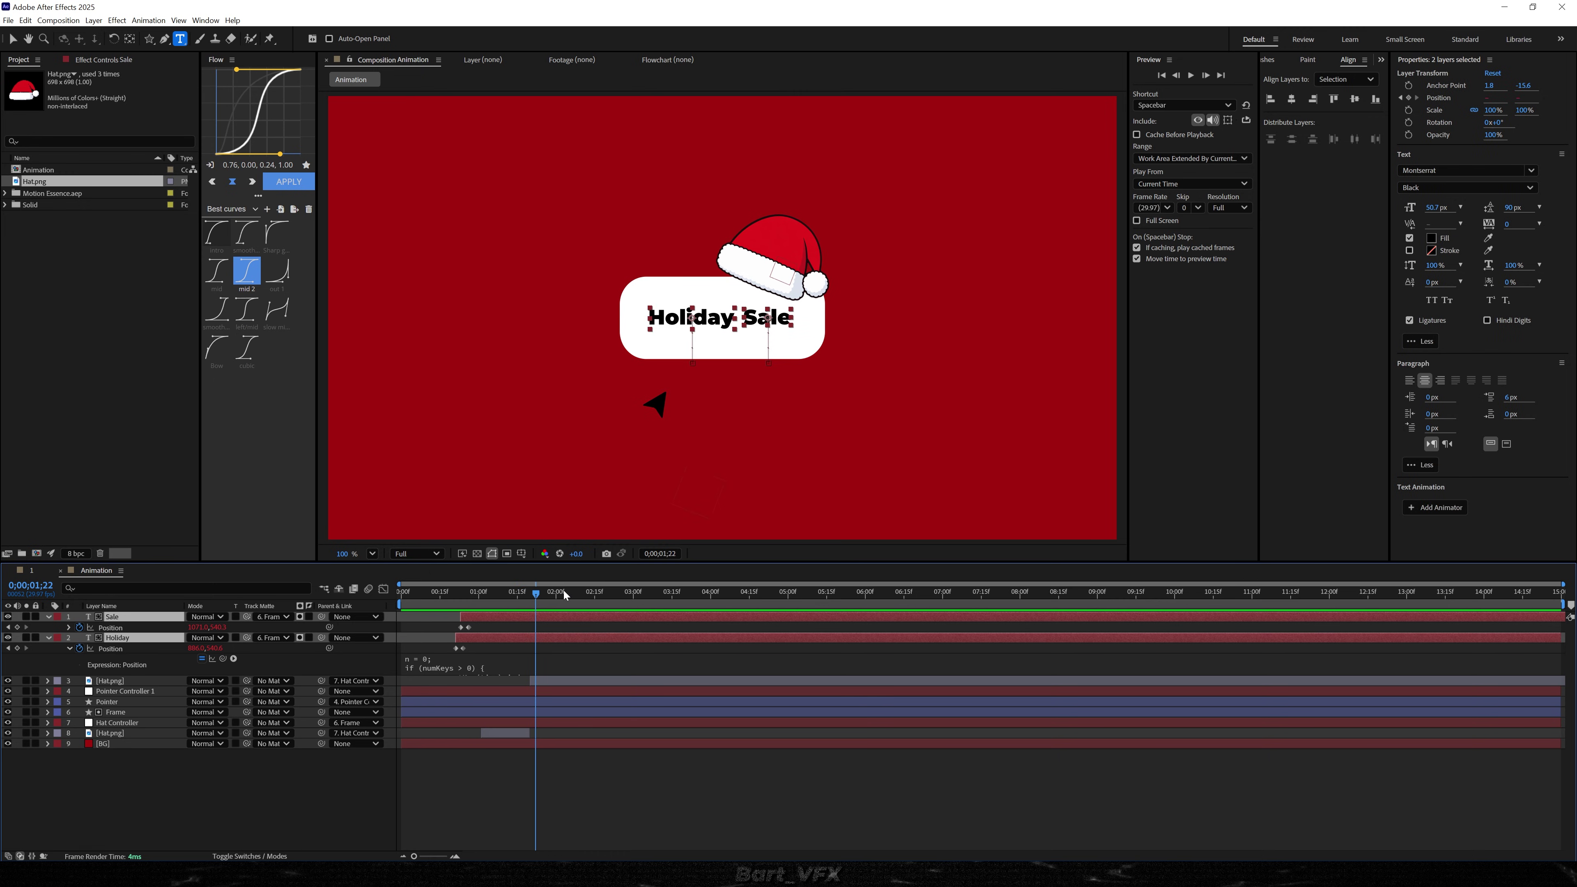
key("alt+shift+t")
left_click_drag(543, 589, 546, 591)
left_click_drag(197, 692, 126, 707)
- Tighten the Sale and Holiday fade-out so it ends at 0;00;01;22, and preview the animation
left_click_drag(545, 591, 511, 588)
key("space")
scroll(509, 590, "up", 1)
left_click(596, 644)
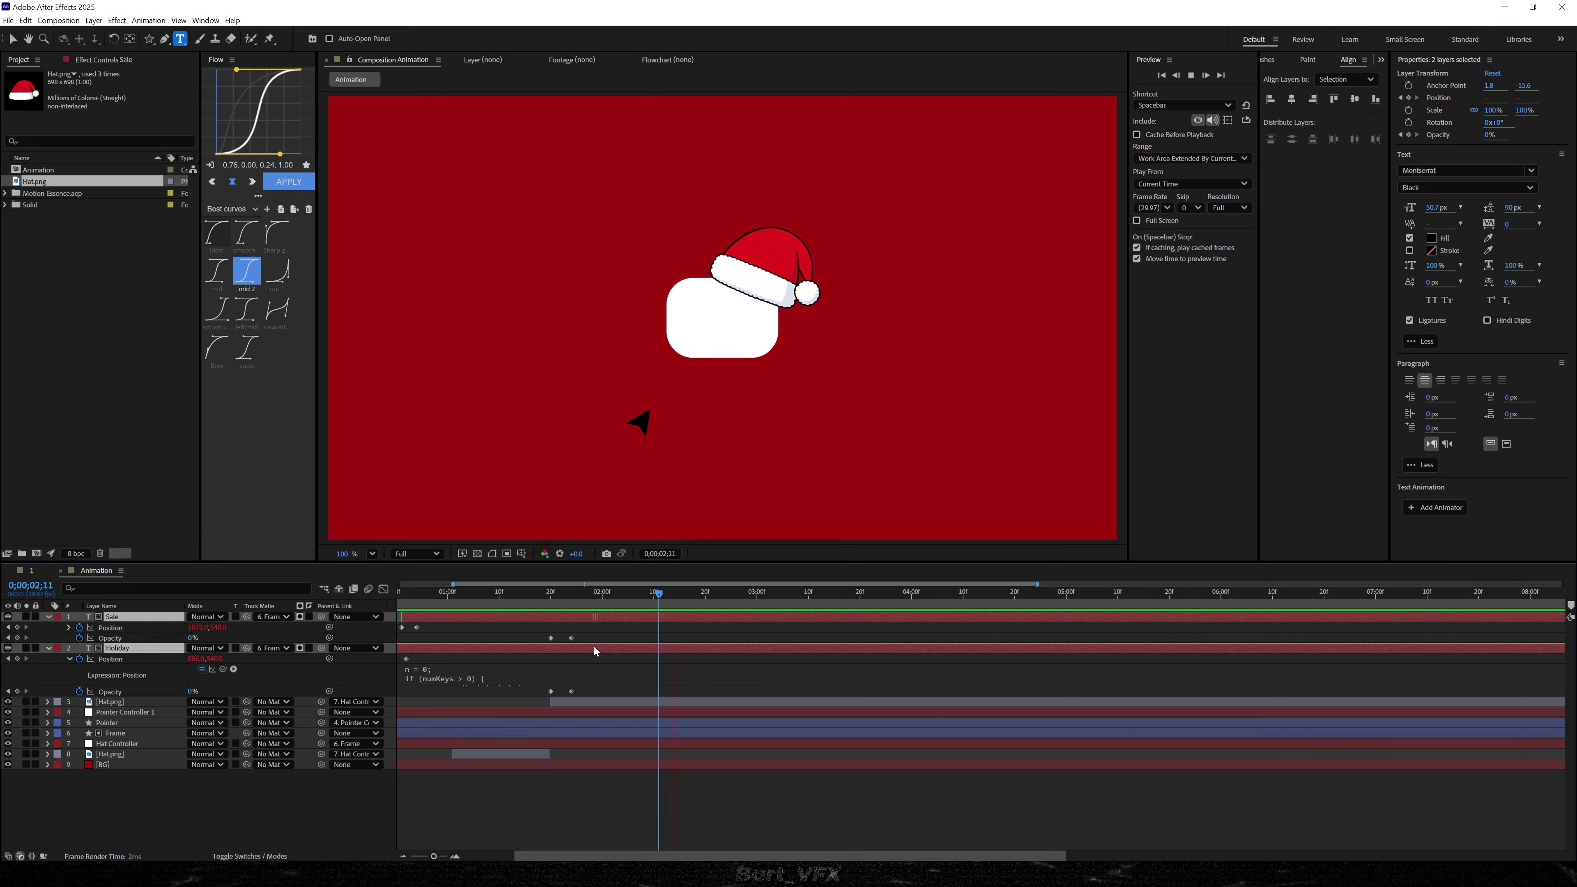
key("space")
left_click_drag(580, 694, 570, 695)
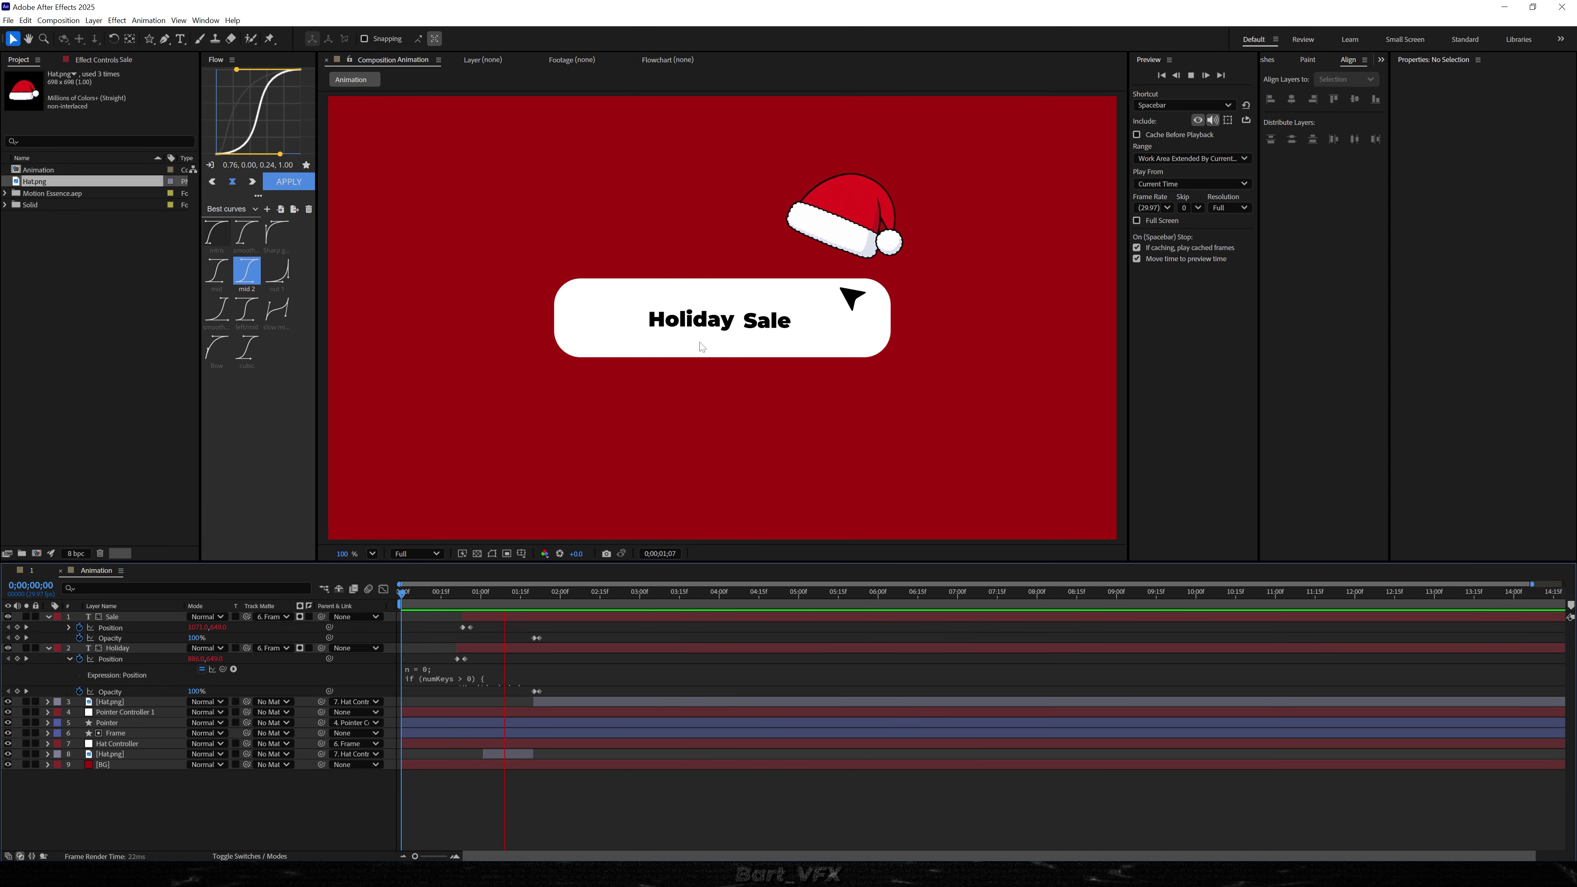
key("space")
- Duplicate the Sale text layer, delete the copy's Opacity keyframes, and shift the copy later in time
left_click(162, 614)
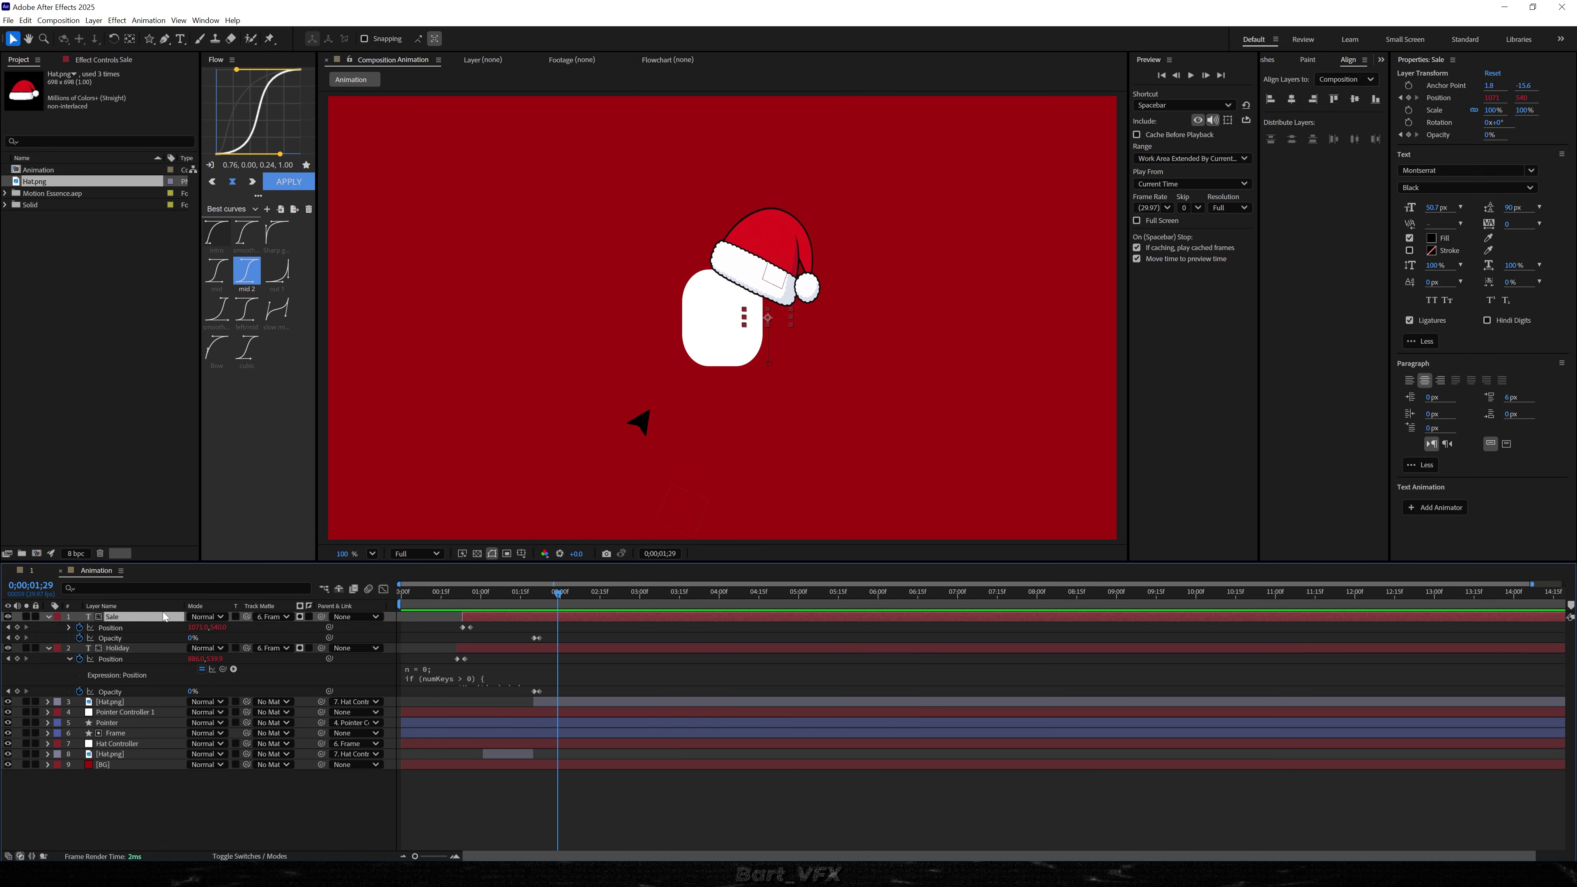
key("ctrl+d")
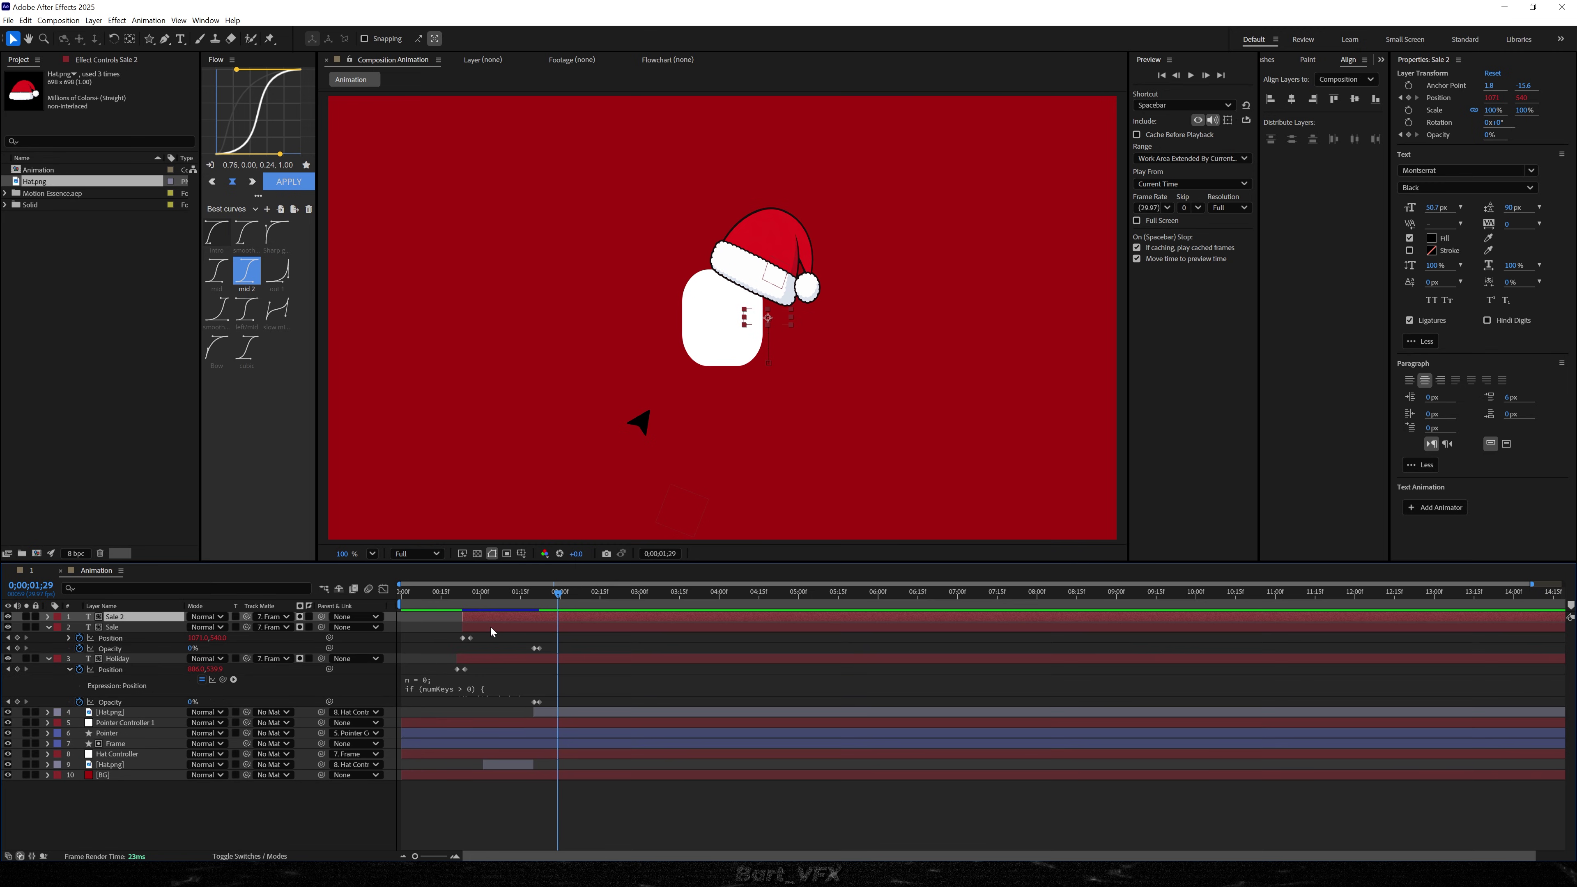
left_click_drag(555, 630, 512, 596)
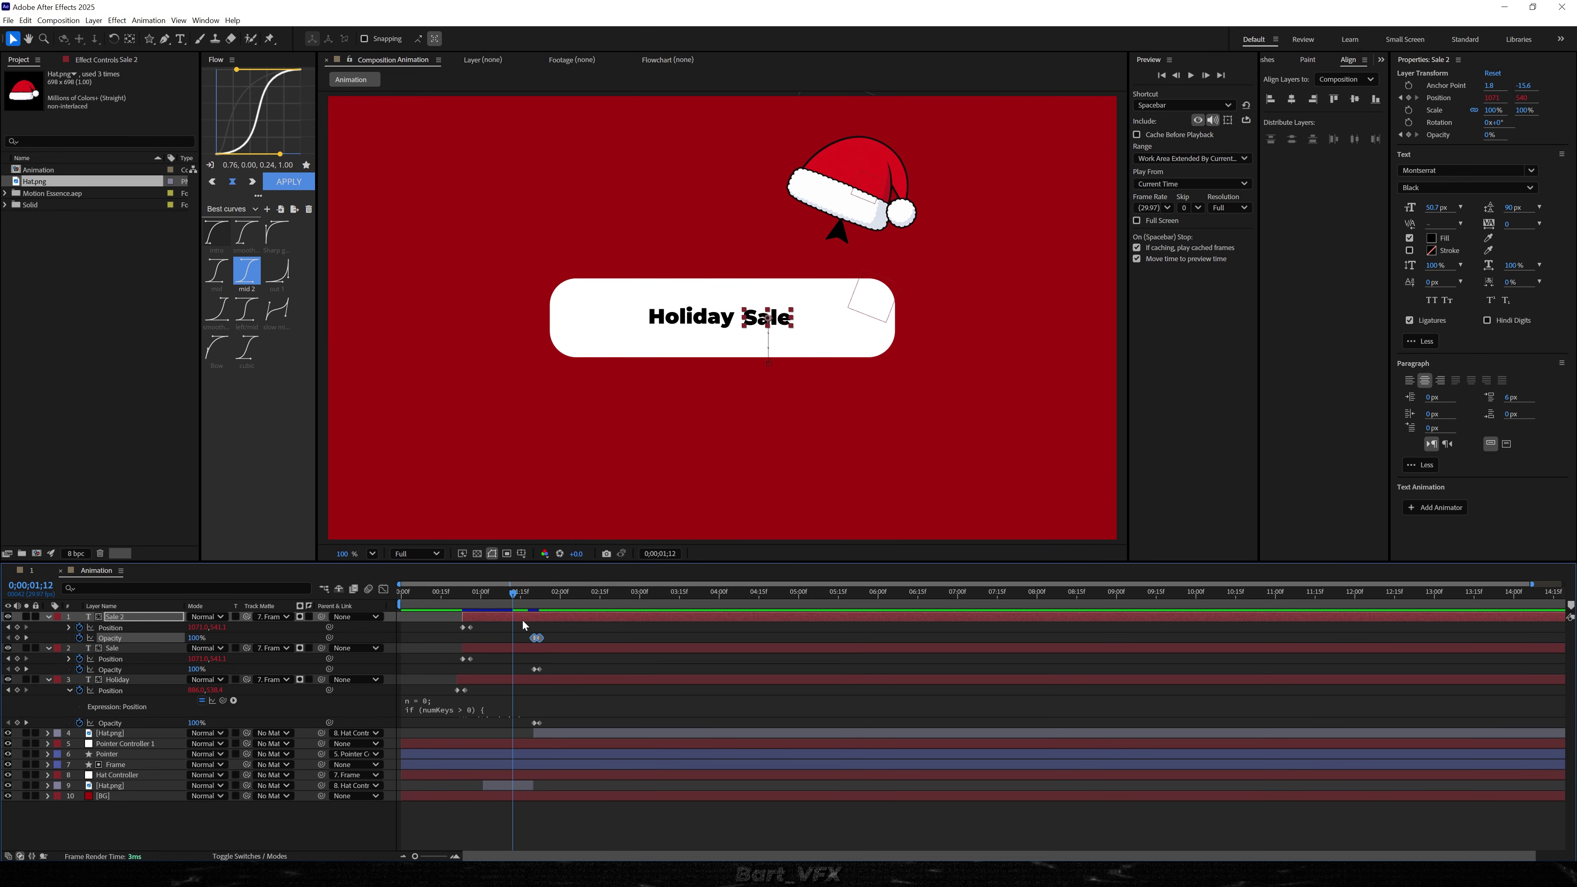
key("Delete")
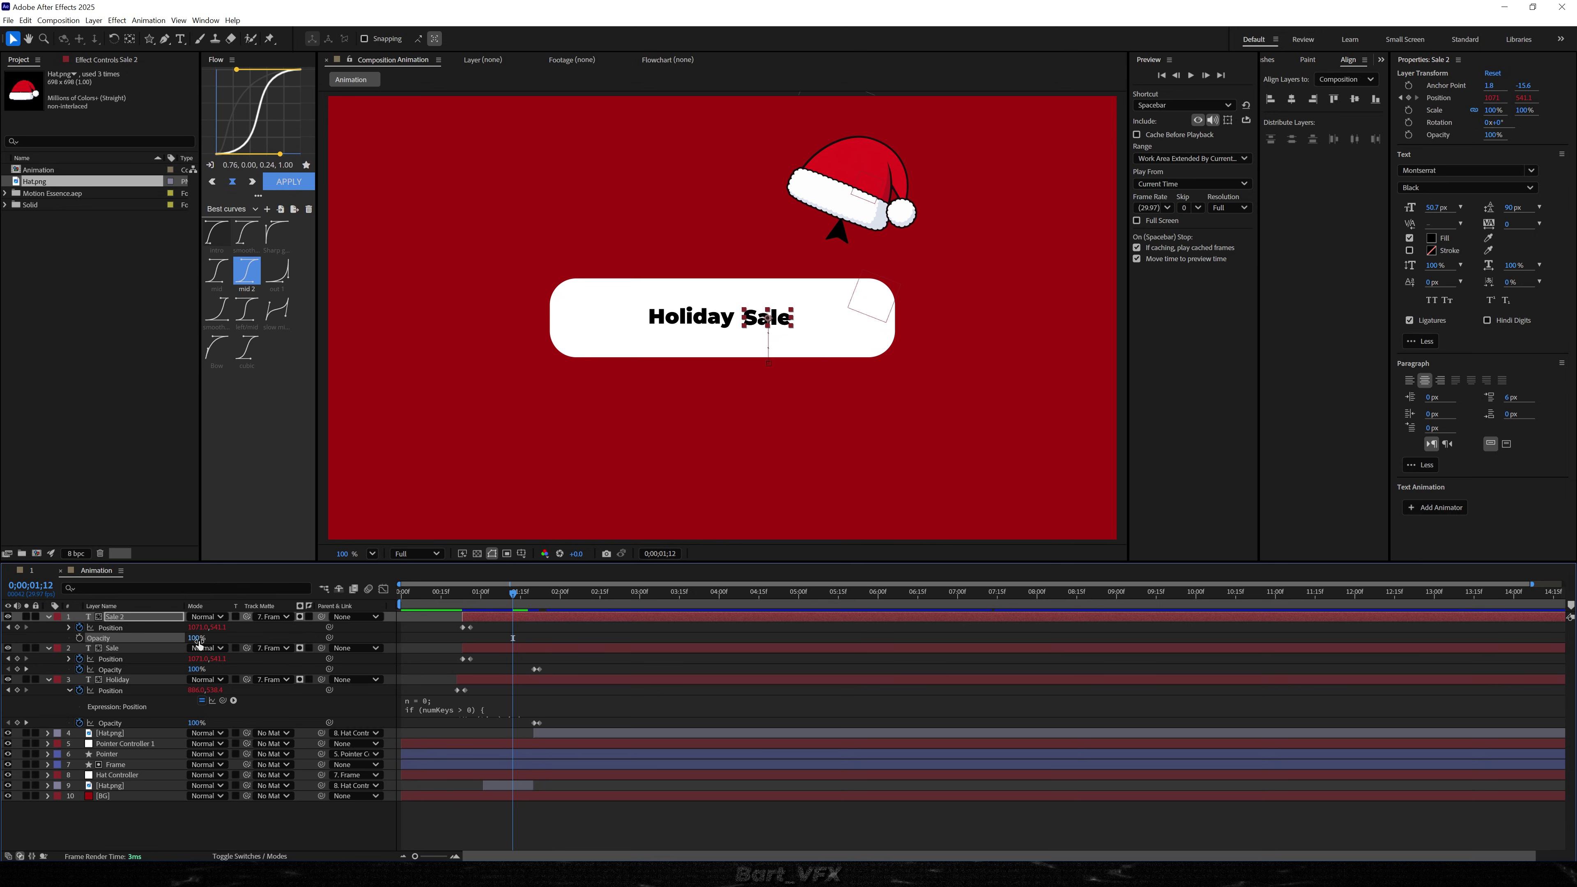
left_click_drag(487, 617, 540, 630)
- Center the duplicated text horizontally in the shrunken frame and replace its wording with "1 + 1"
key("space")
left_click_drag(760, 322, 717, 322)
double_click(718, 325)
type("1")
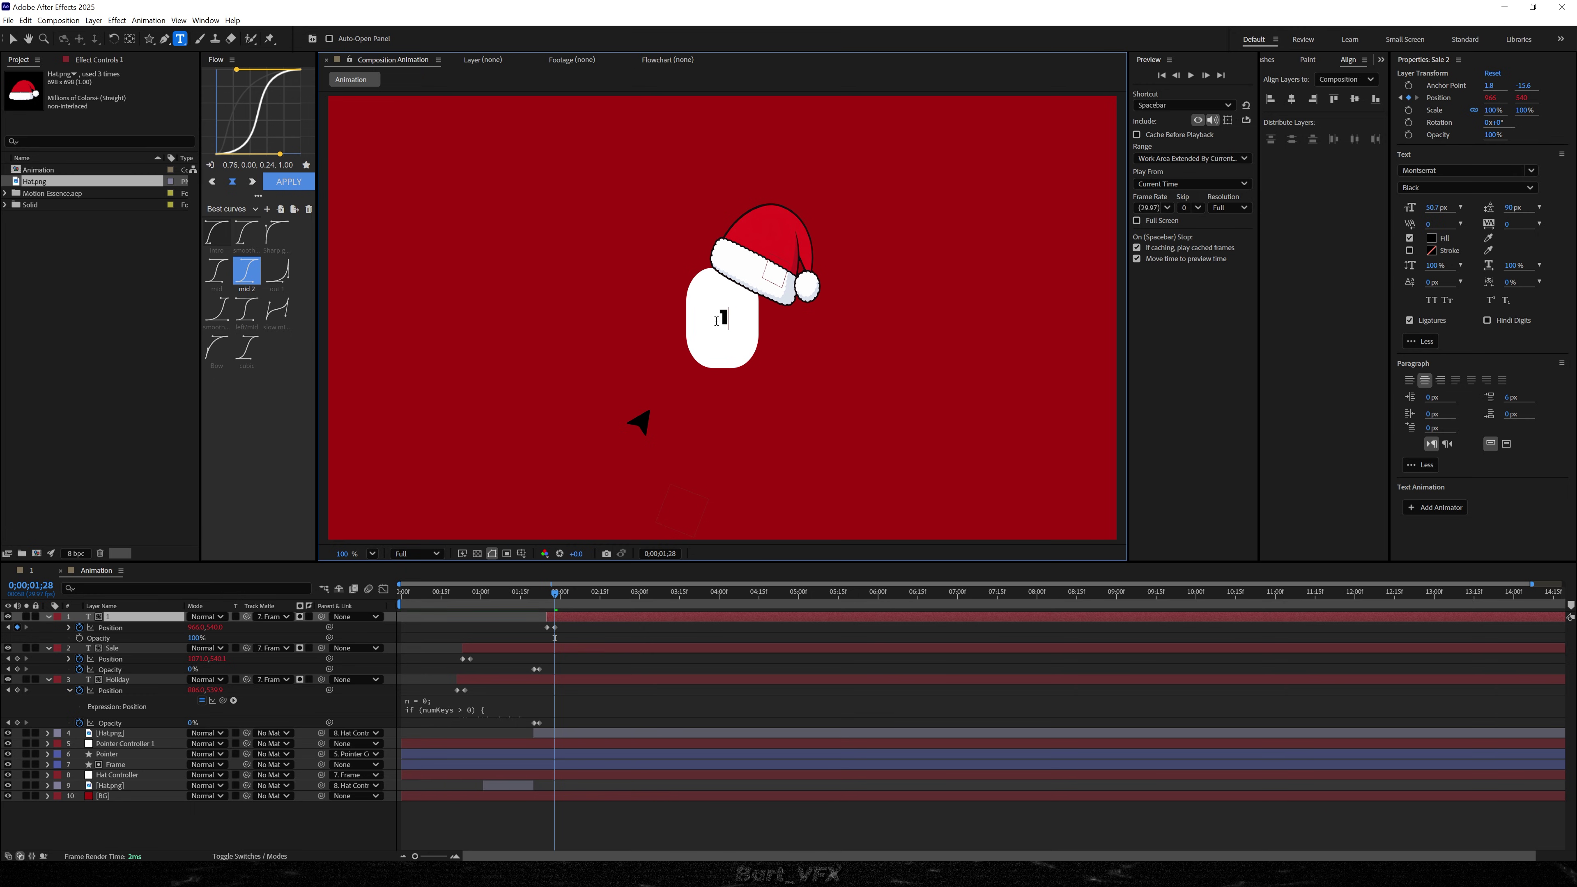
key("BackSpace")
key("BackSpace")
type("1 + 1")
- Start the 1 + 1 layer at 0;00;01;21 and preview the transition from Holiday Sale
left_click(523, 599)
key("space")
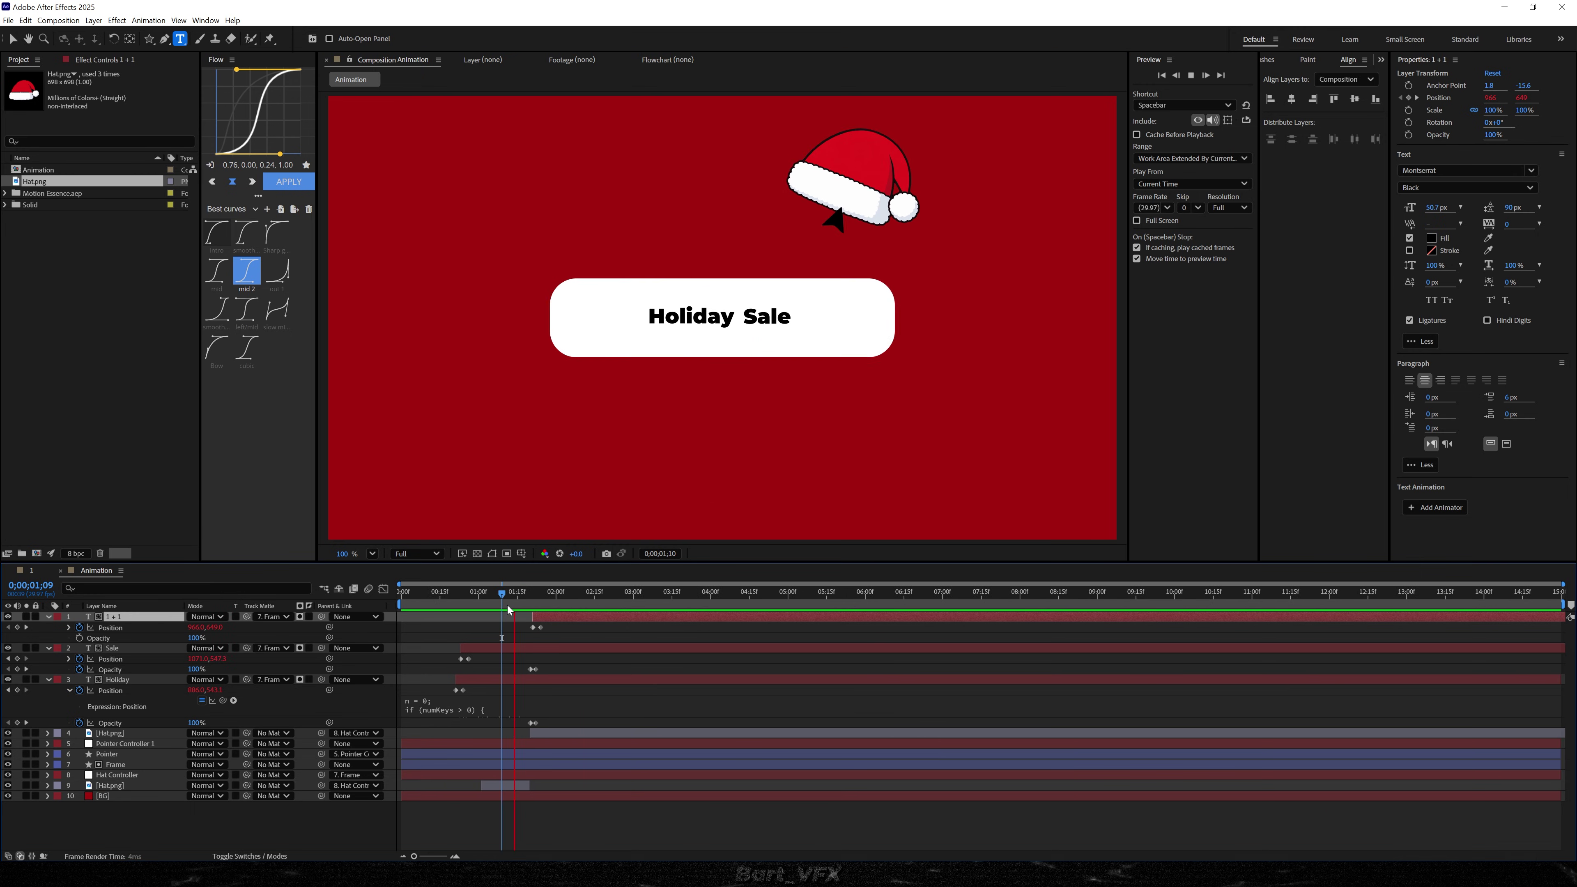
key("space")
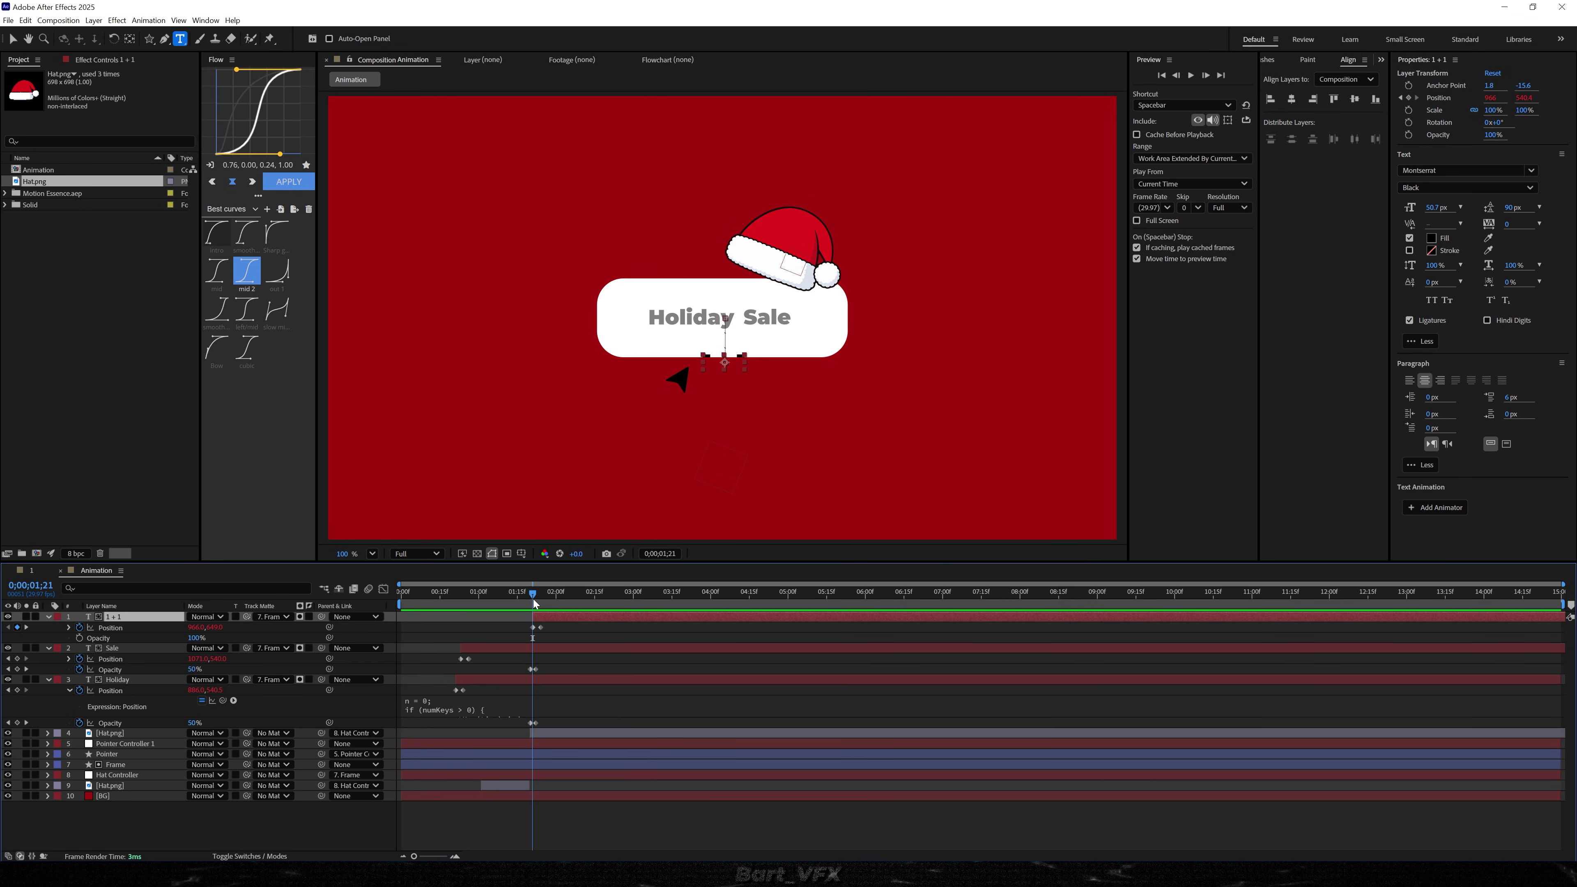
- Enable Fill Color keyframing on the Frame layer, with a white keyframe at 0;00;00;16
left_click_drag(534, 600, 439, 617)
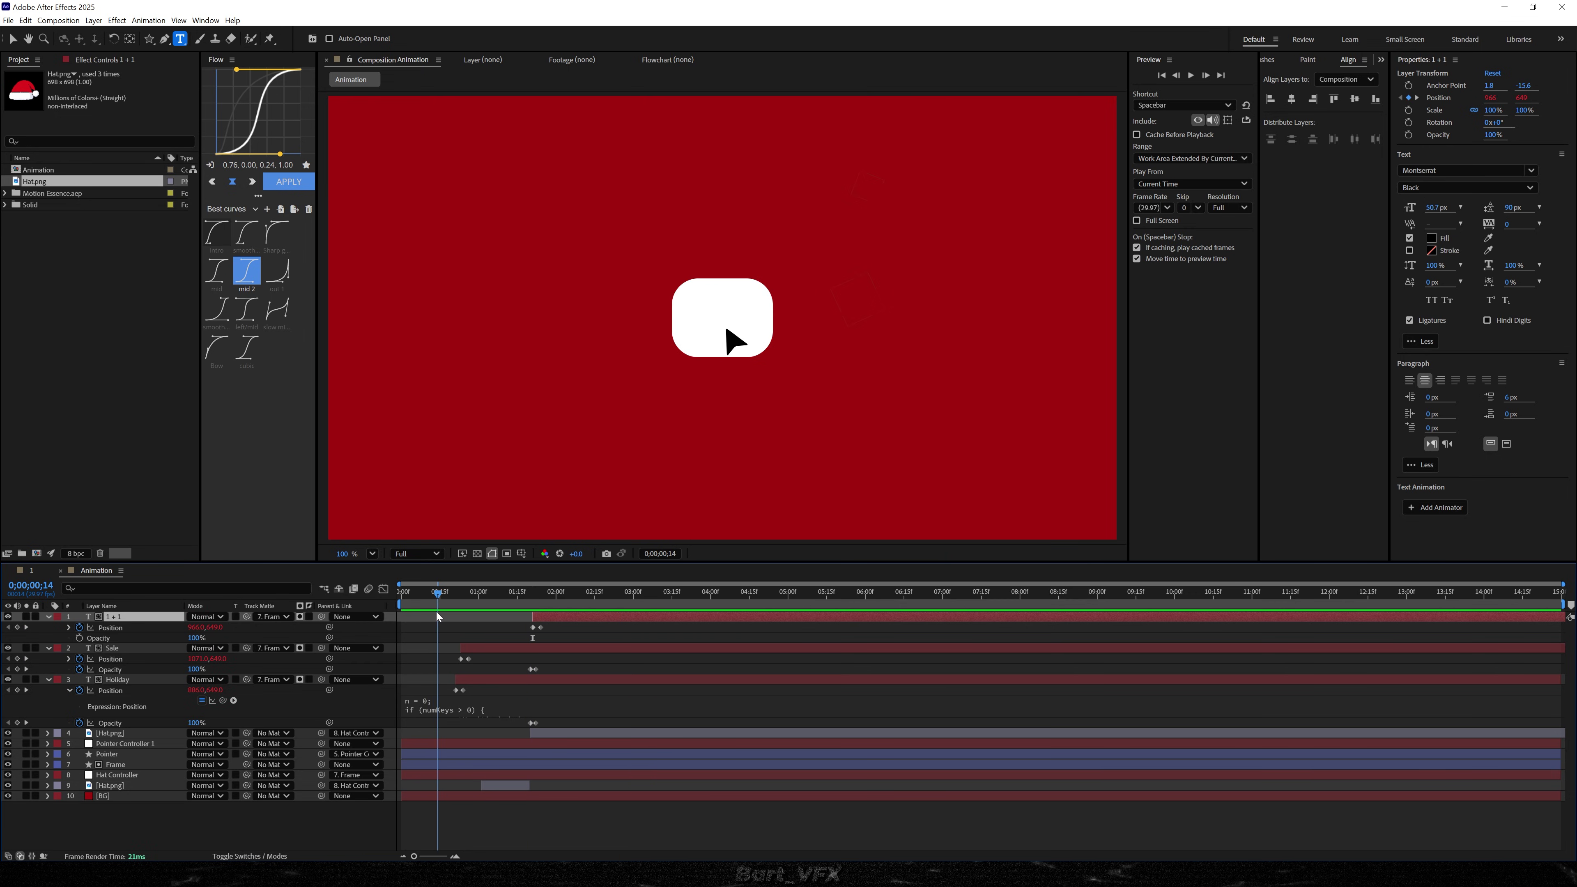
left_click(117, 765)
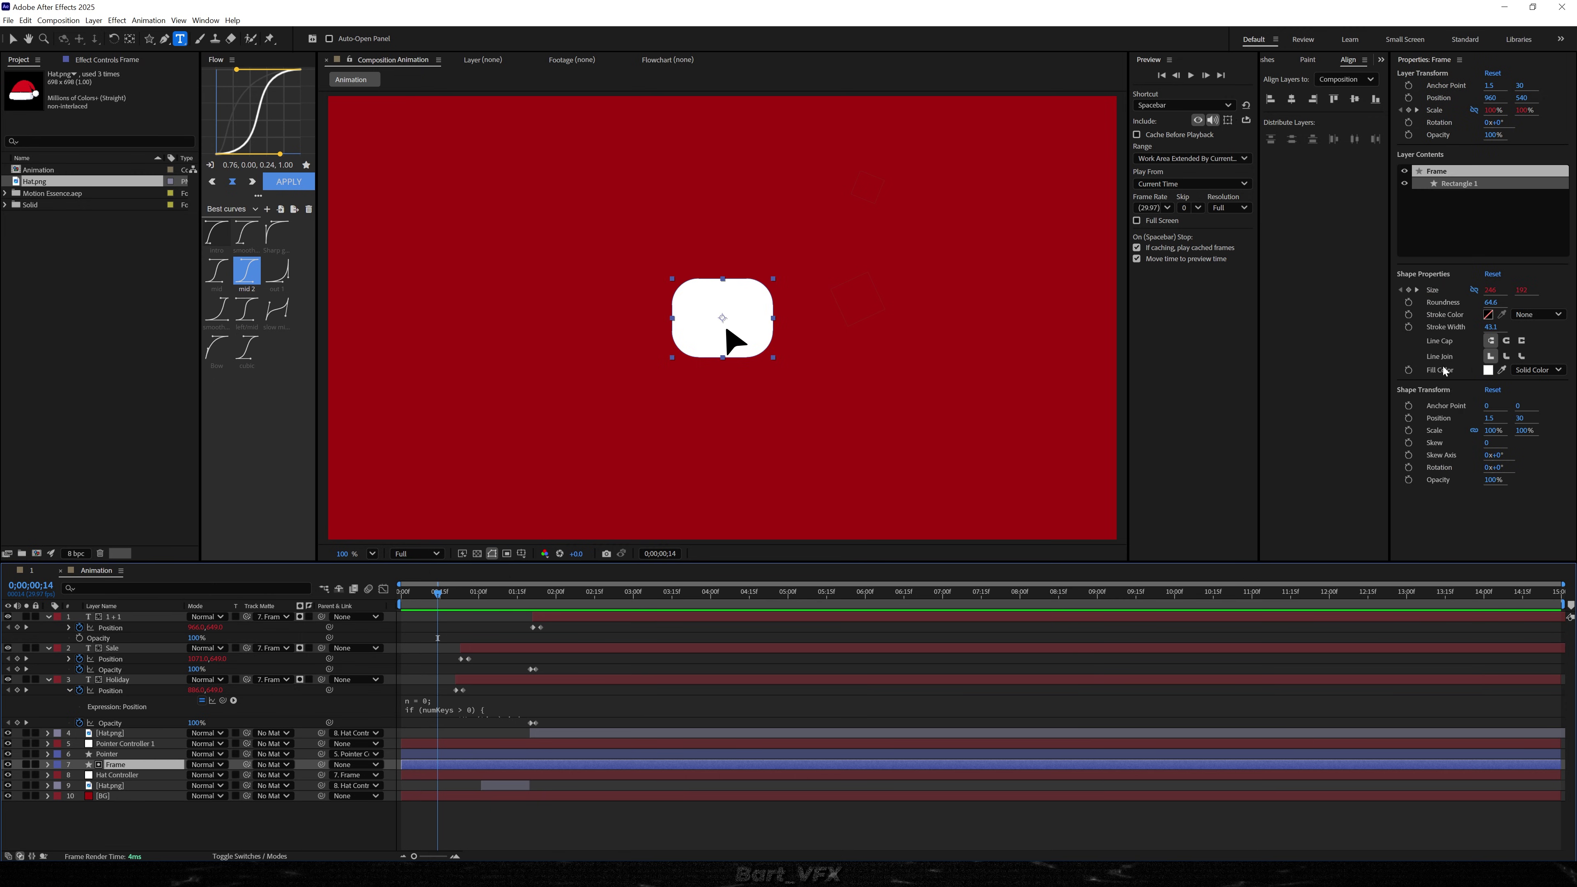
left_click(1408, 370)
left_click_drag(438, 598, 451, 602)
key("=")
left_click_drag(474, 775, 484, 775)
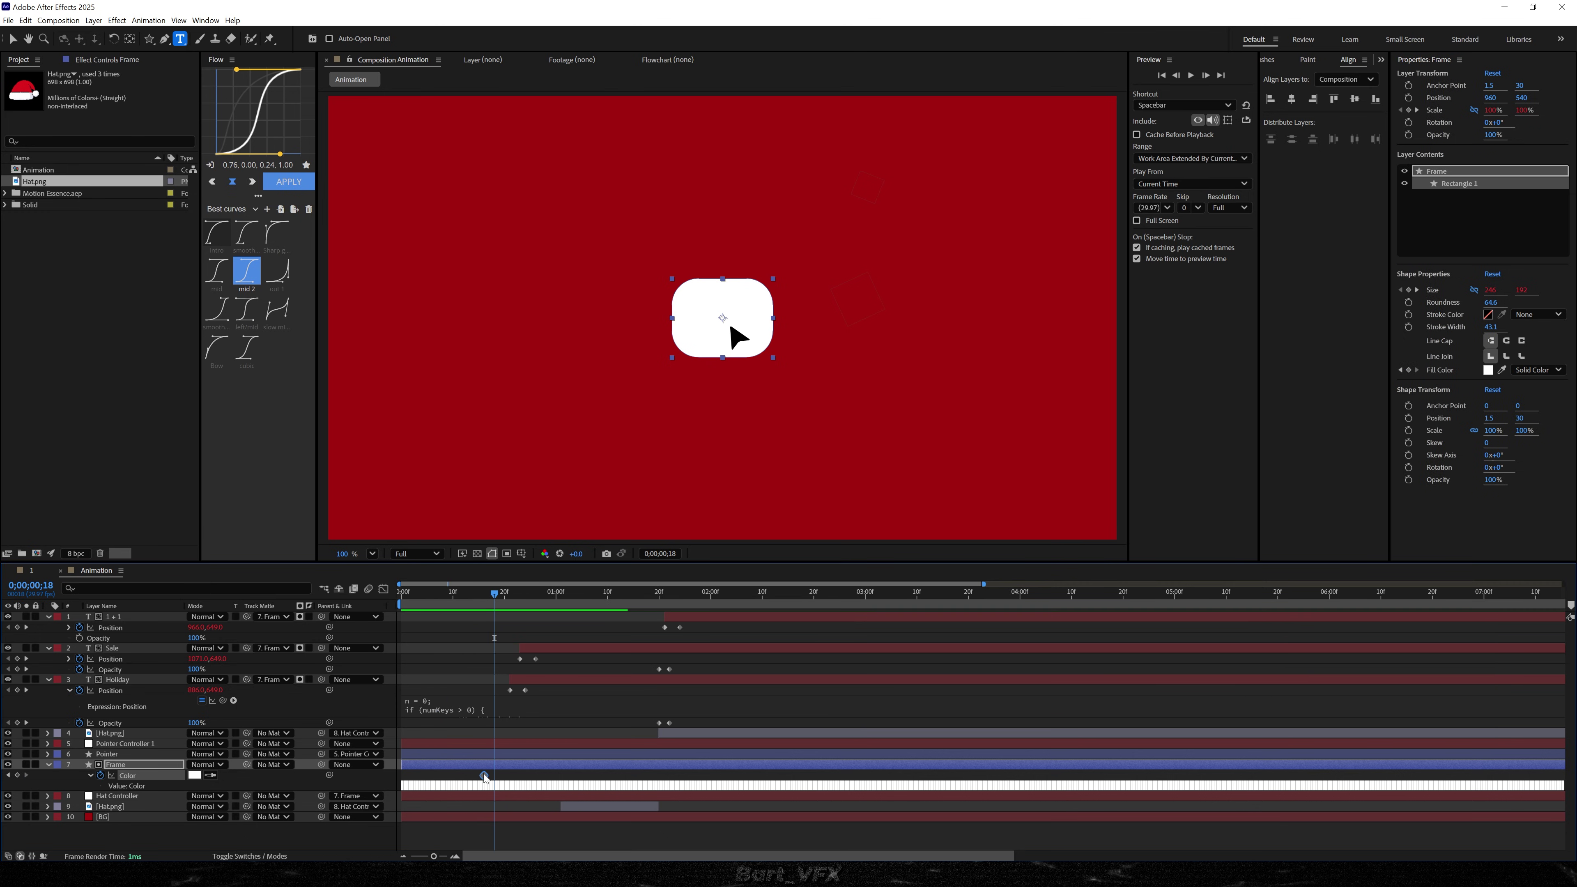
- Set the Frame's fill color to FF6060 at 0;00;00;18
left_click(194, 776)
left_click_drag(755, 345, 1096, 392)
left_click_drag(1080, 491, 1086, 358)
left_click(1256, 411)
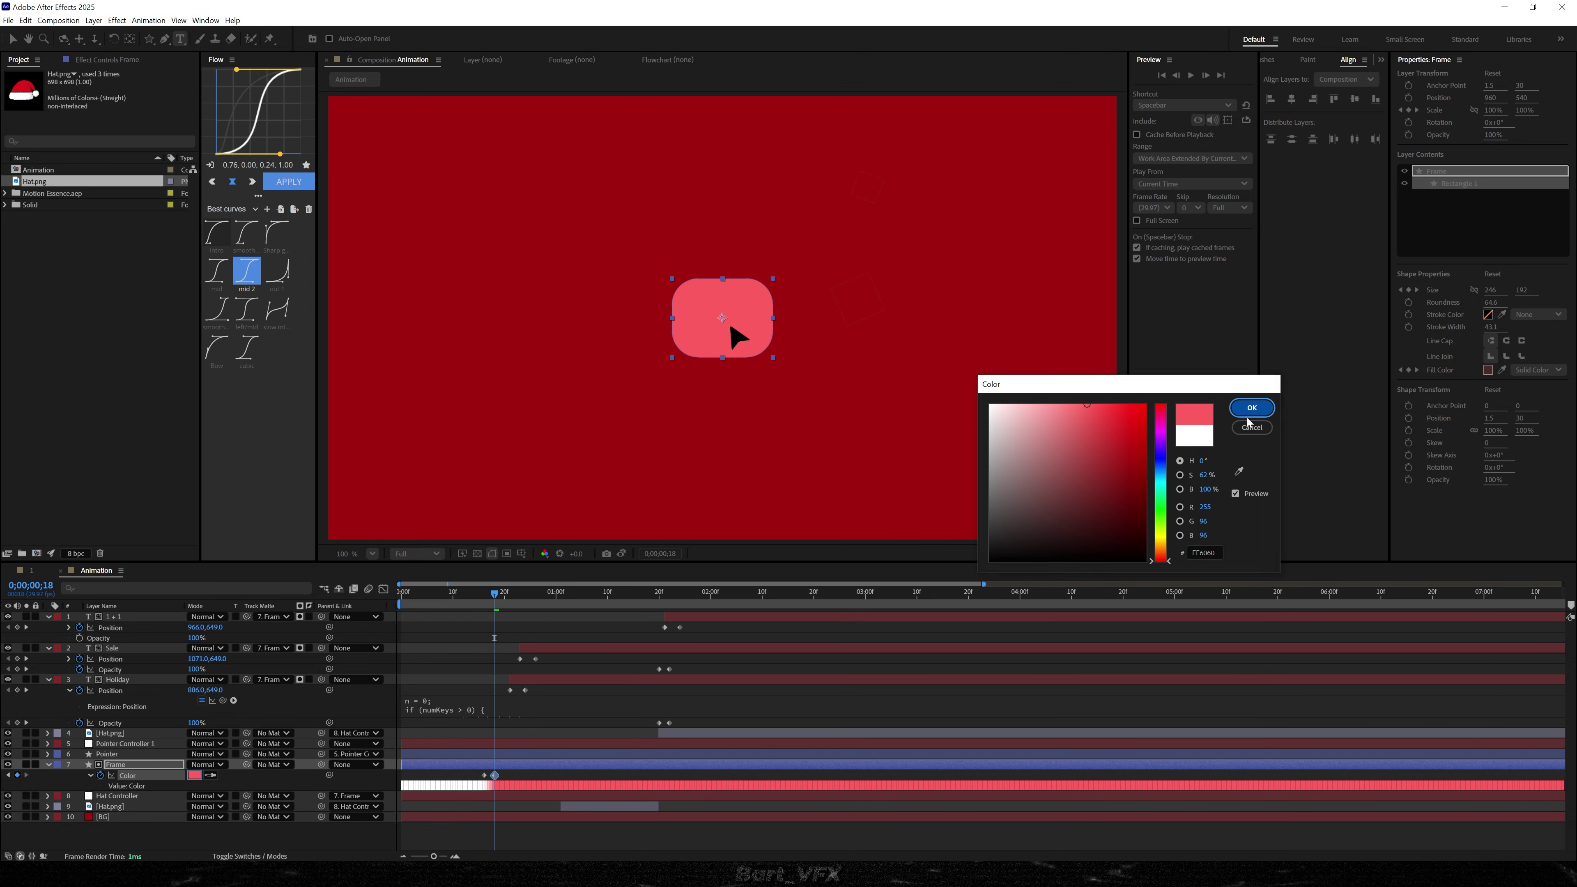
- Copy the Frame's white color keyframe to 0;00;00;22 and preview the red flash
scroll(467, 777, "up", 1)
left_click_drag(479, 777, 514, 781)
left_click(504, 777)
left_click_drag(532, 599, 565, 597)
key("ctrl+v")
left_click(461, 598)
key("space")
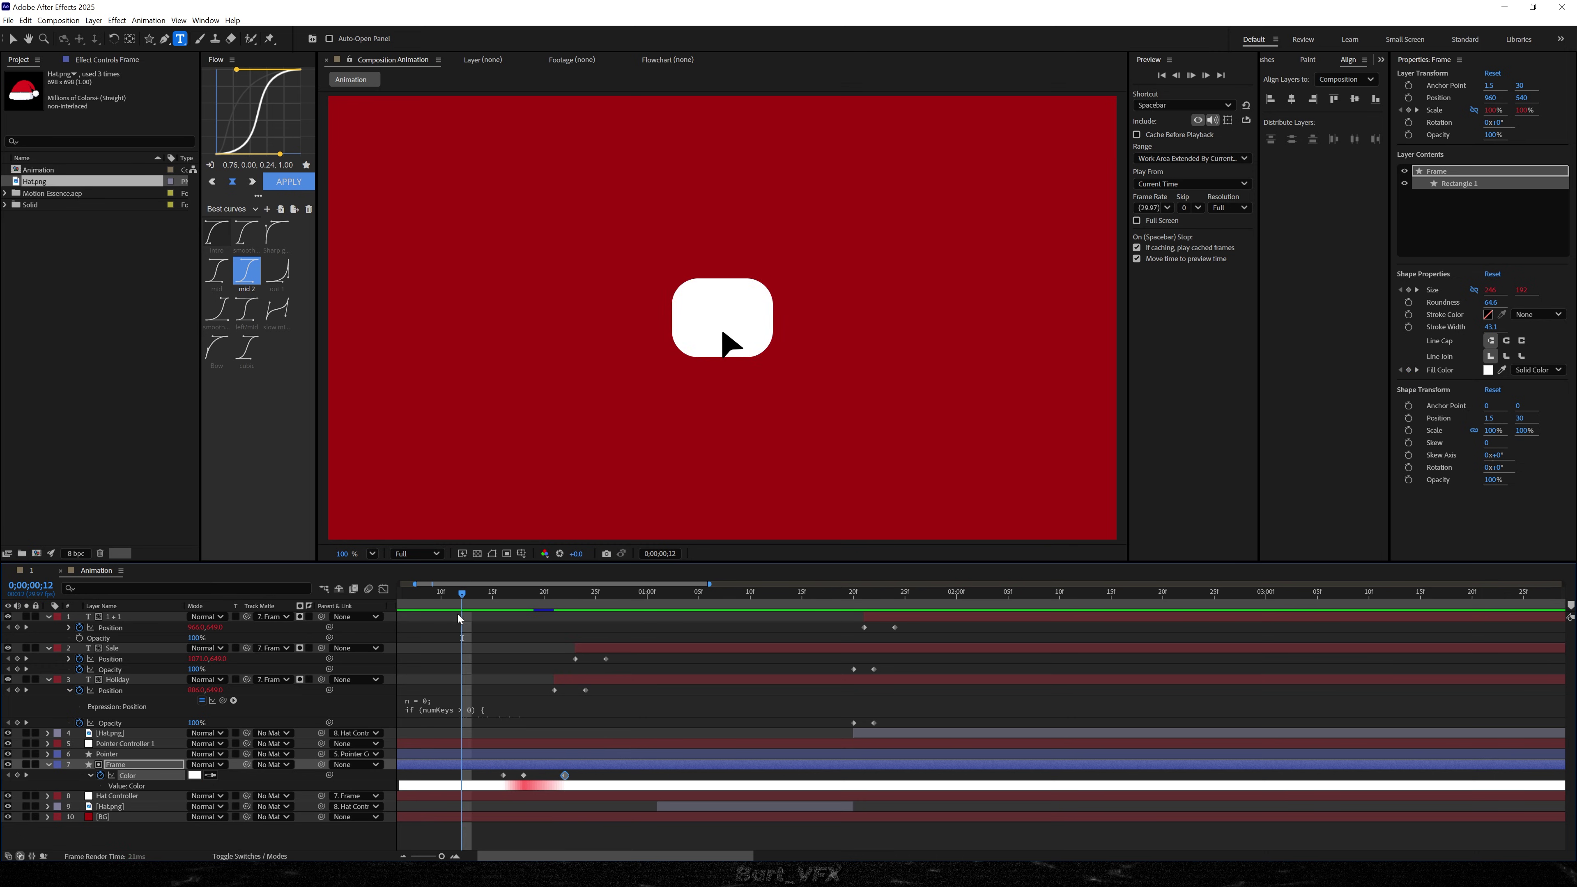
- Shift the Frame's three color keyframes so the flash starts at 0;00;00;19, and preview it
key("space")
left_click_drag(638, 772, 600, 774)
key("space")
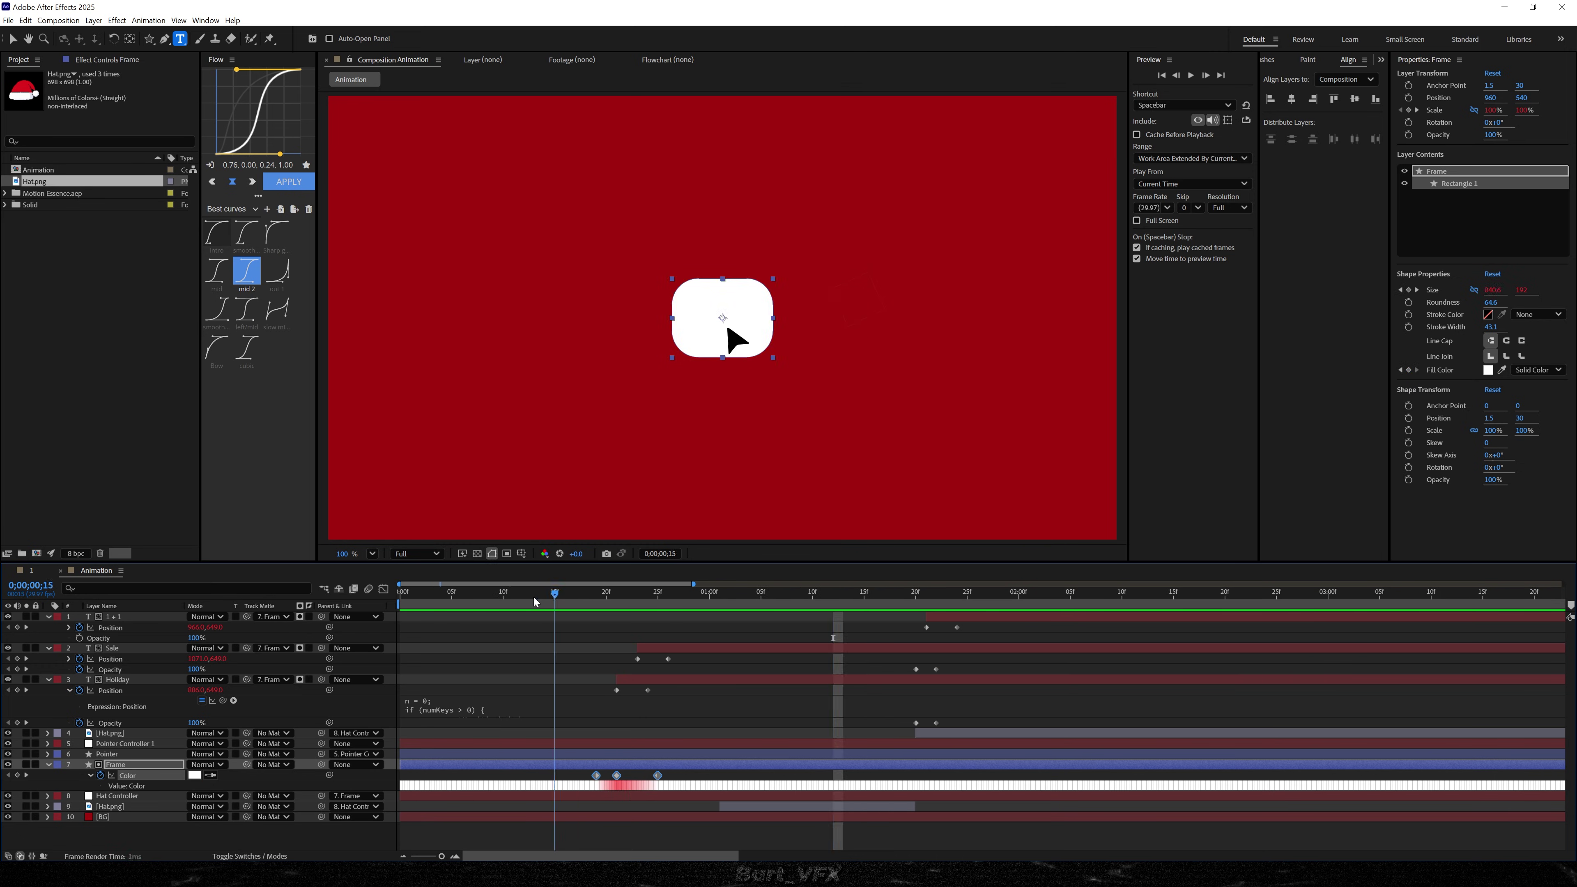
left_click_drag(534, 598, 533, 601)
key("space")
key("space")
- Duplicate the Frame's three flash keyframes at the hat's landing, starting at 0;00;01;21, and review the result
left_click_drag(684, 775, 579, 781)
key("space")
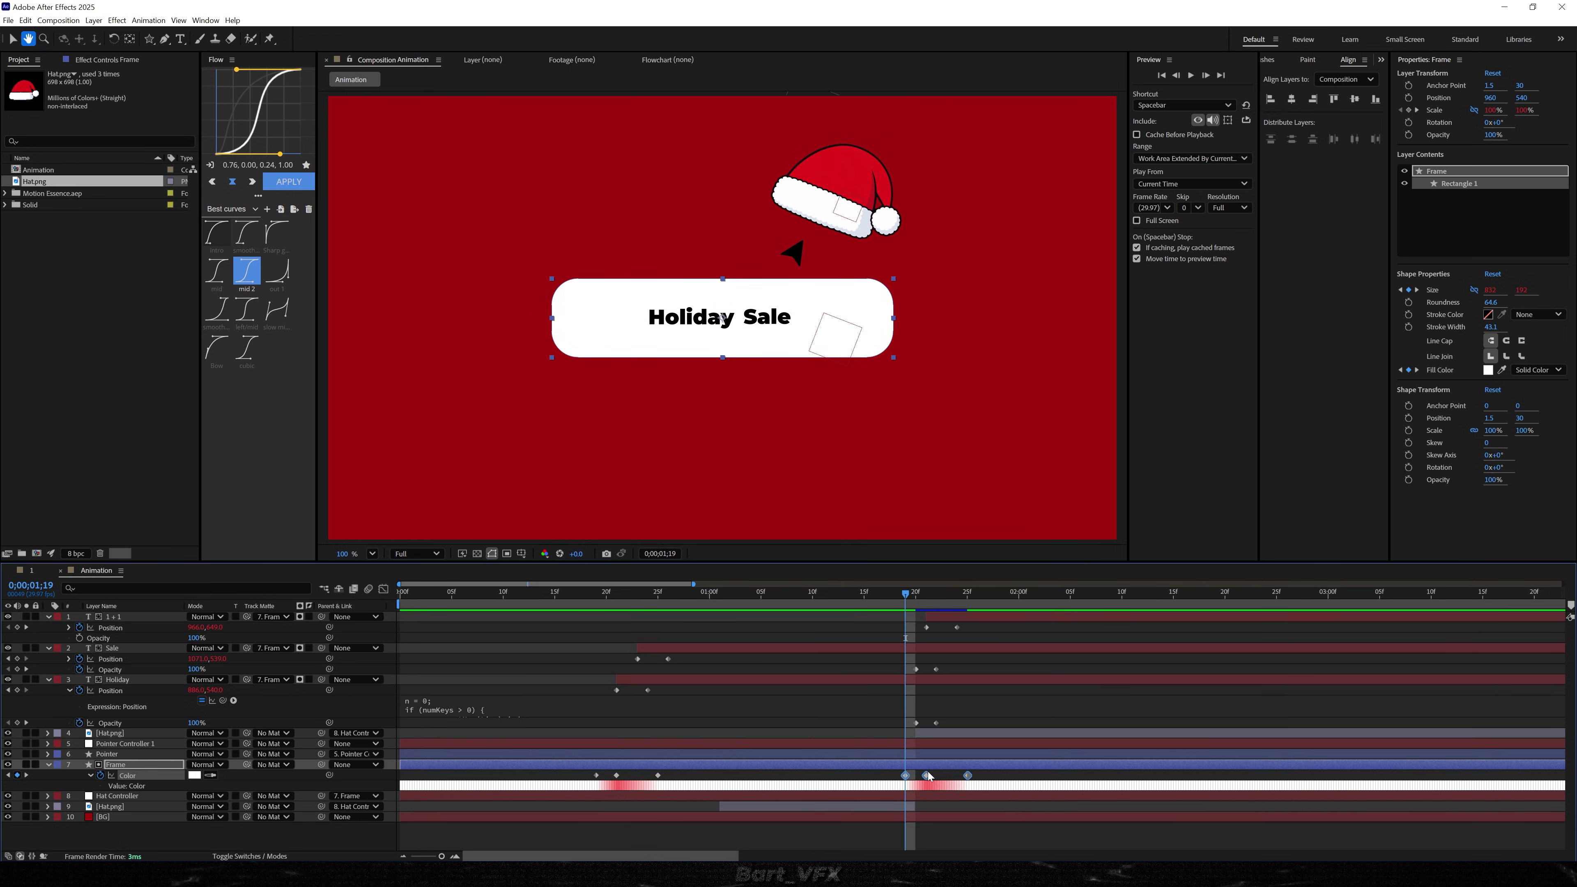
key("space")
left_click_drag(968, 776, 988, 775)
left_click_drag(956, 596, 1005, 599)
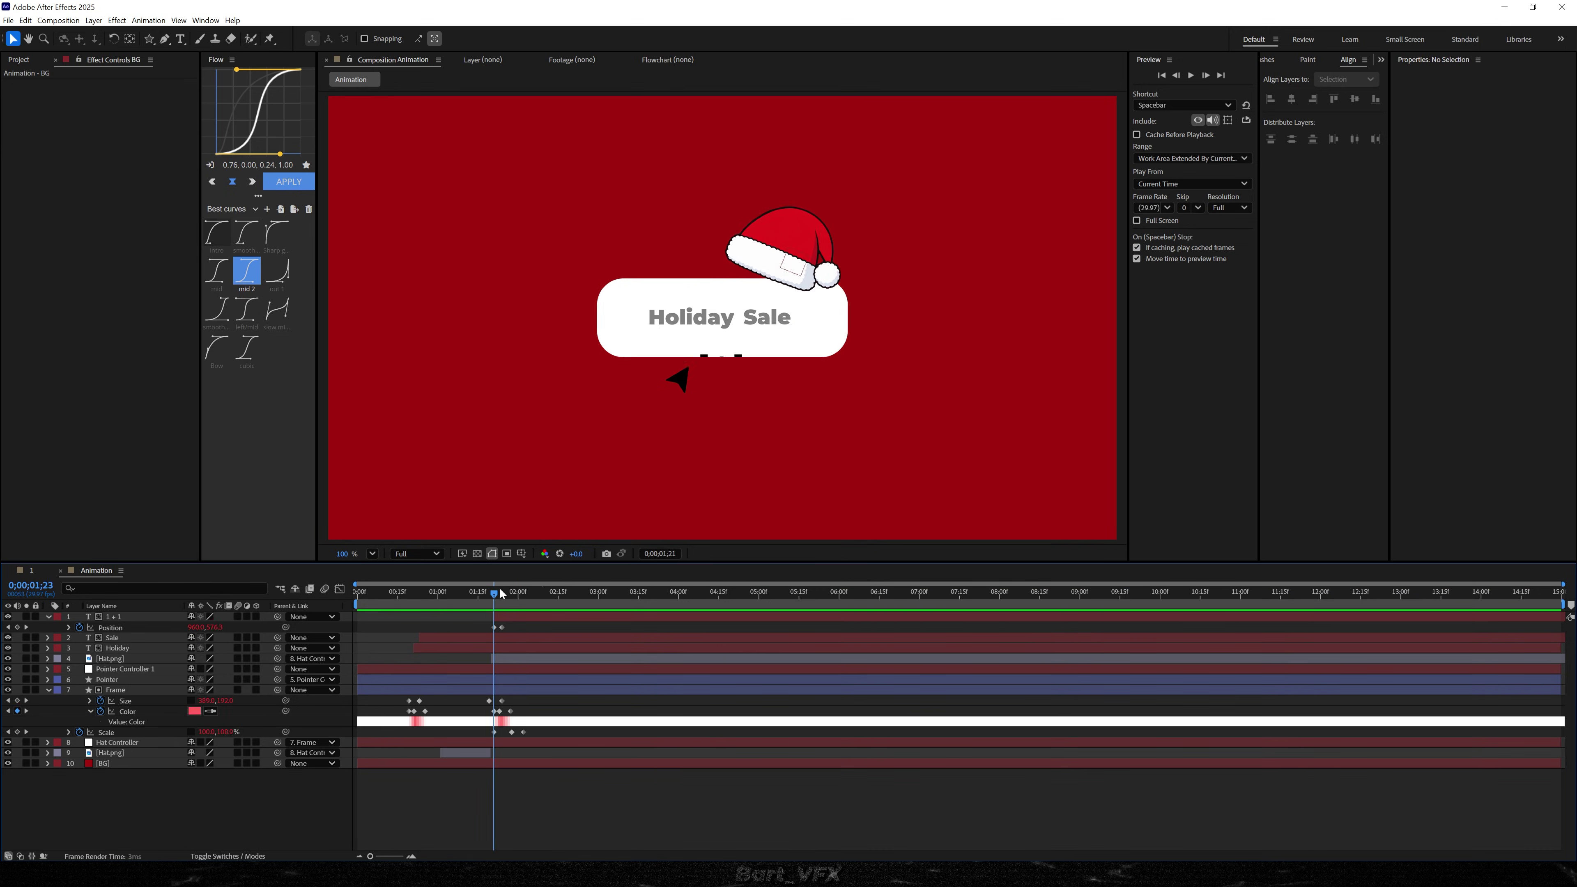
- Duplicate the BG solid and recolor the upper copy to black (000000), naming it BG
left_click_drag(503, 594, 520, 594)
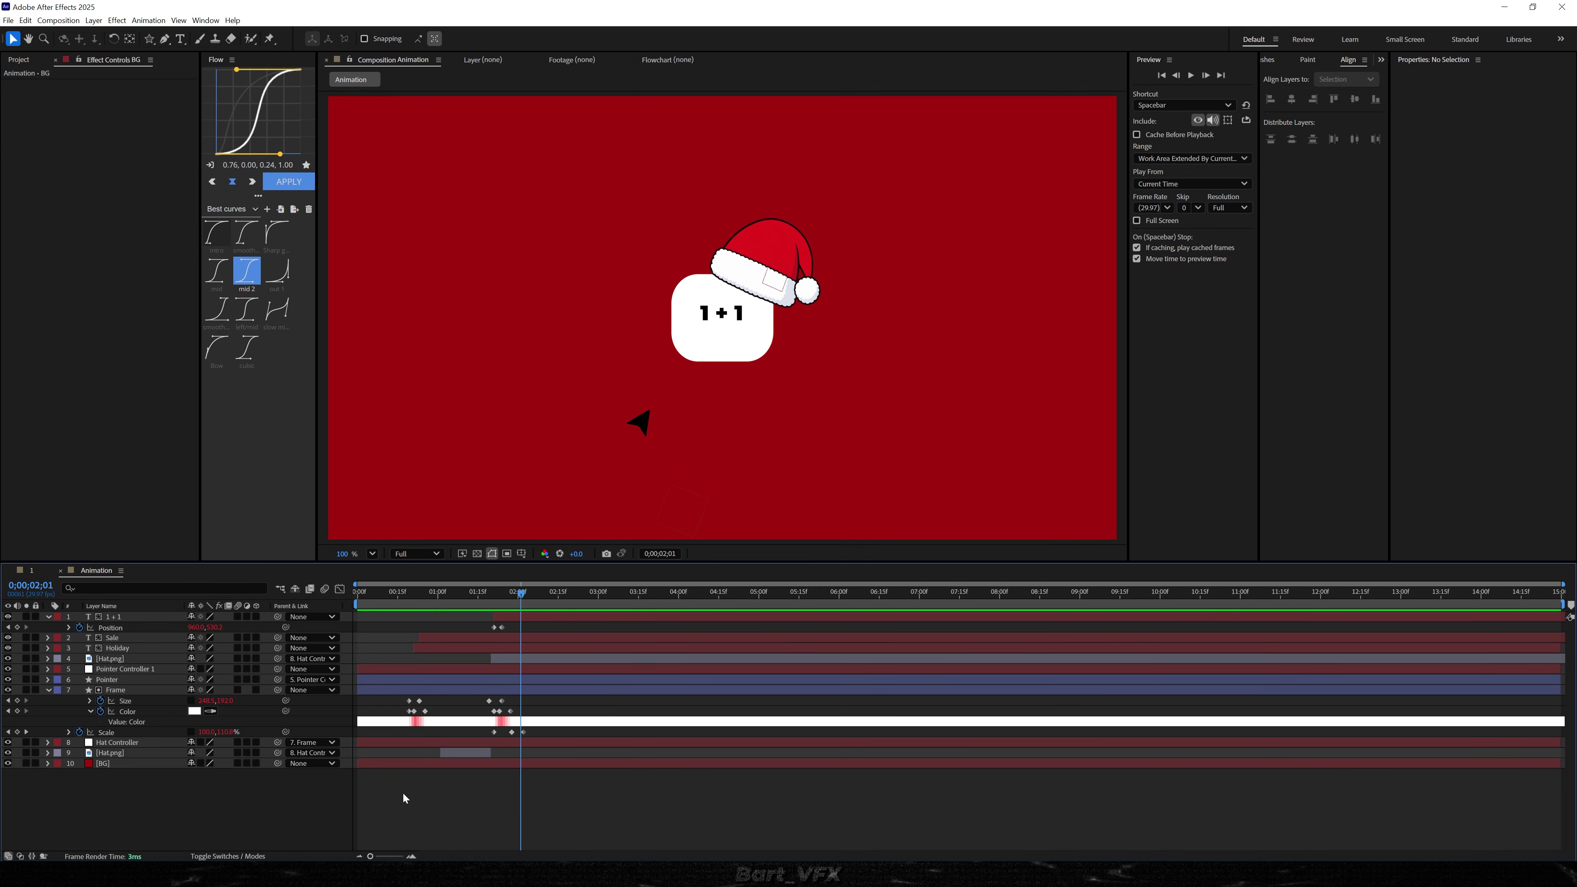
left_click(111, 763)
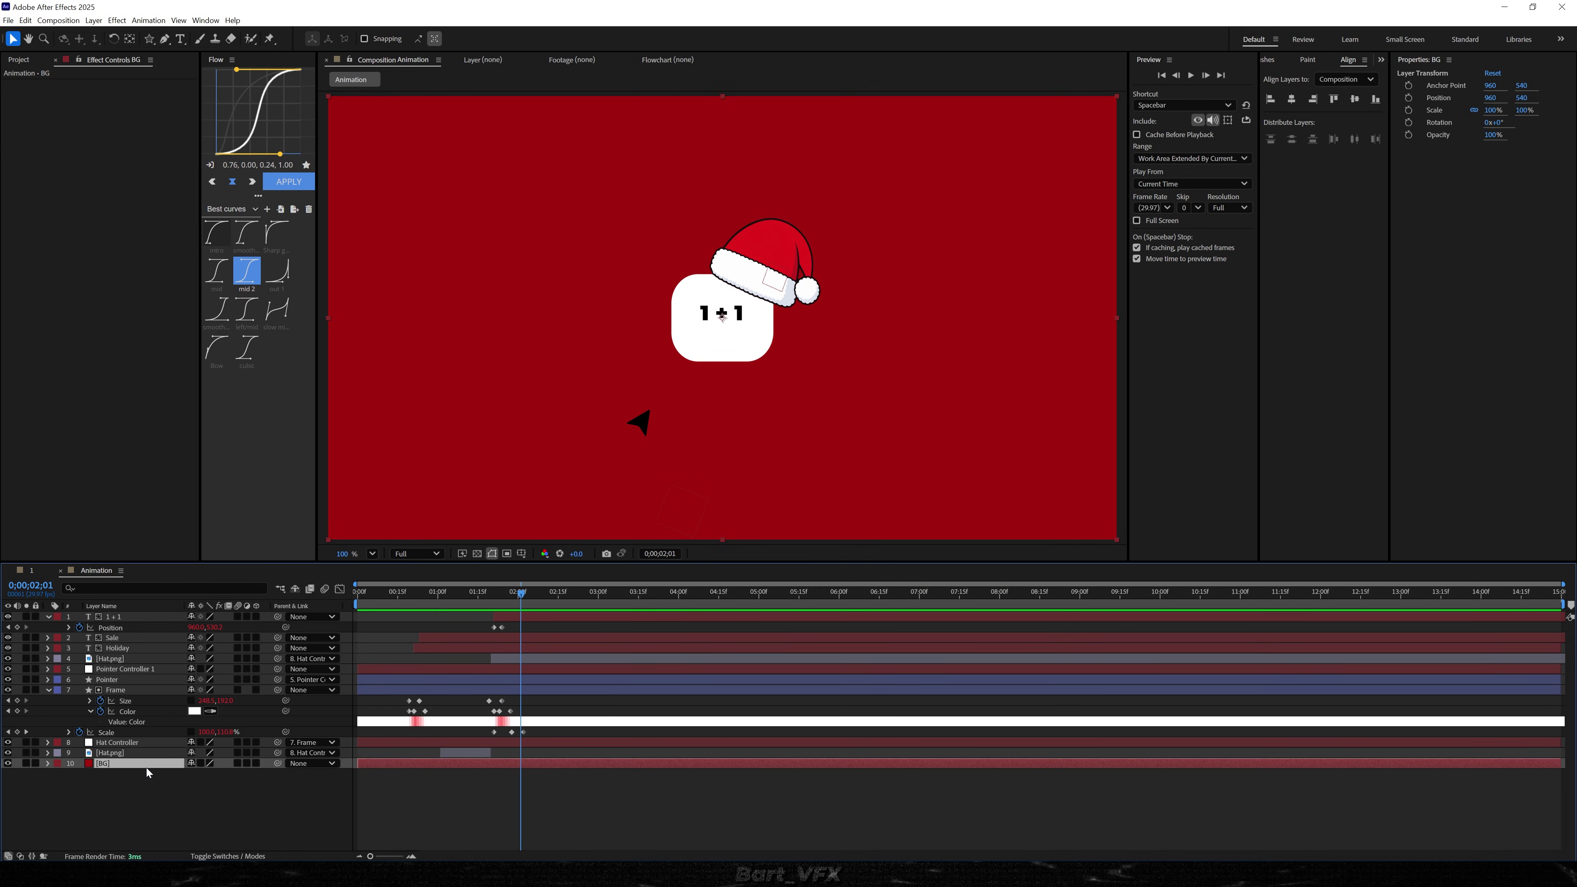
key("ctrl+d")
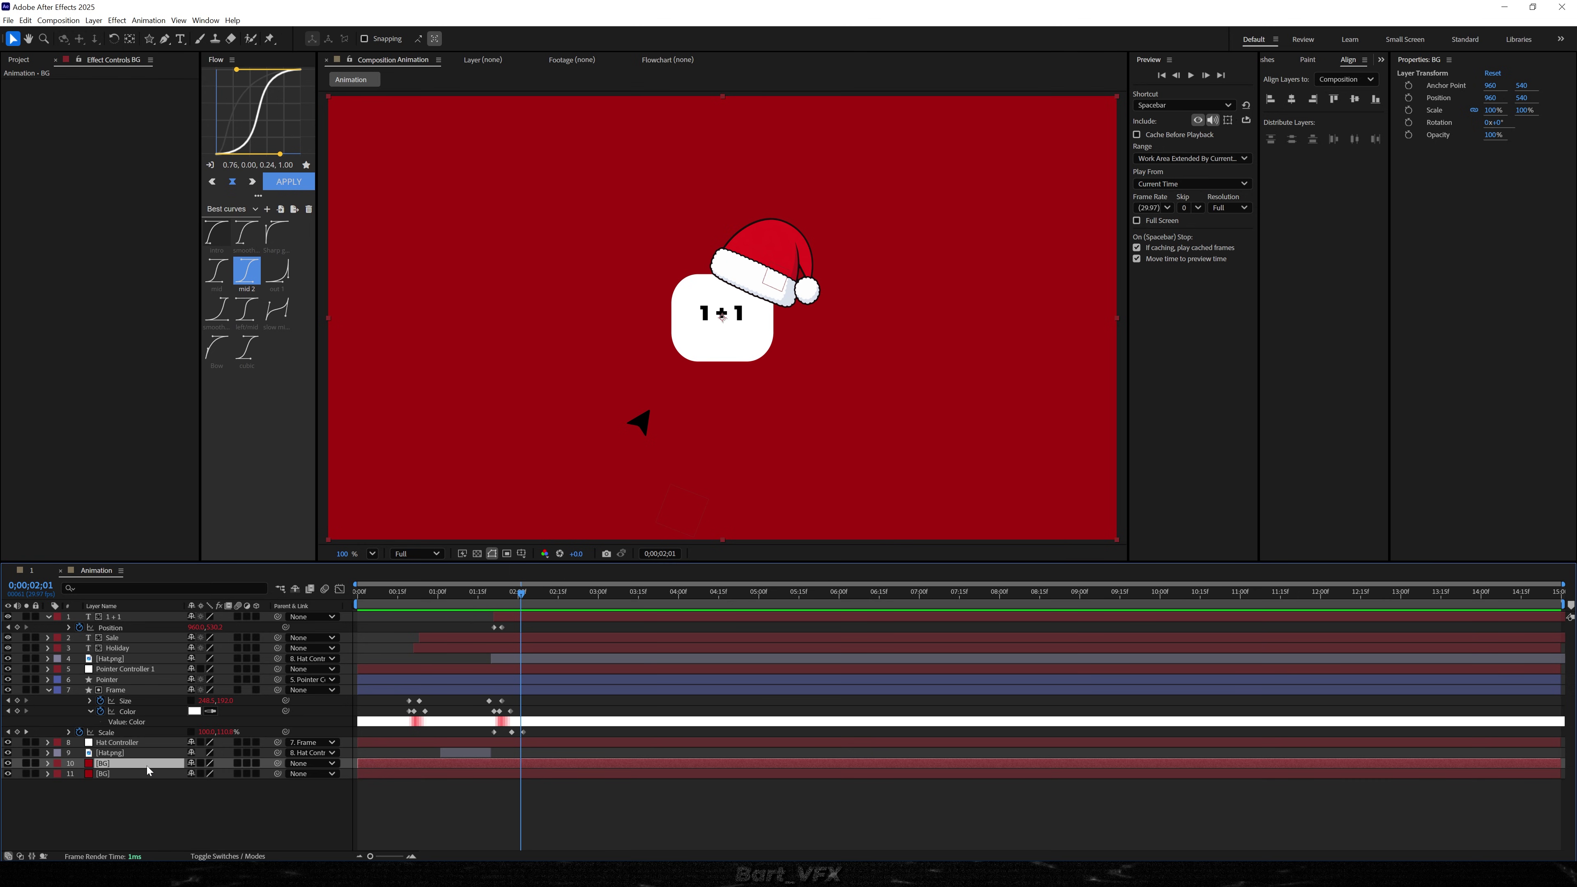
left_click(93, 19)
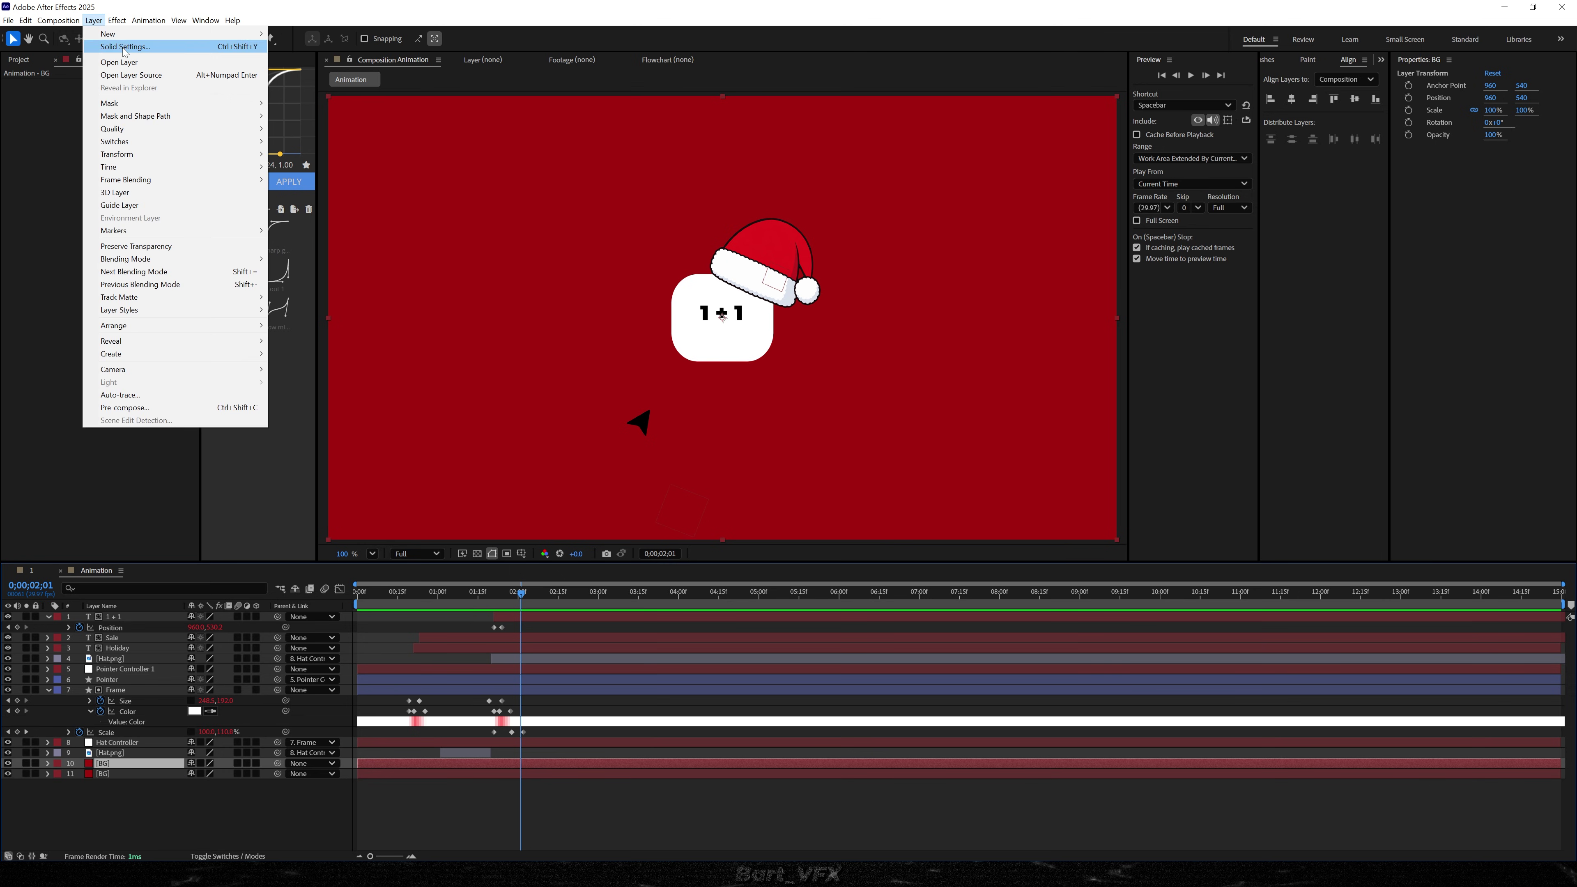
left_click(125, 47)
left_click(779, 514)
left_click_drag(770, 506, 617, 531)
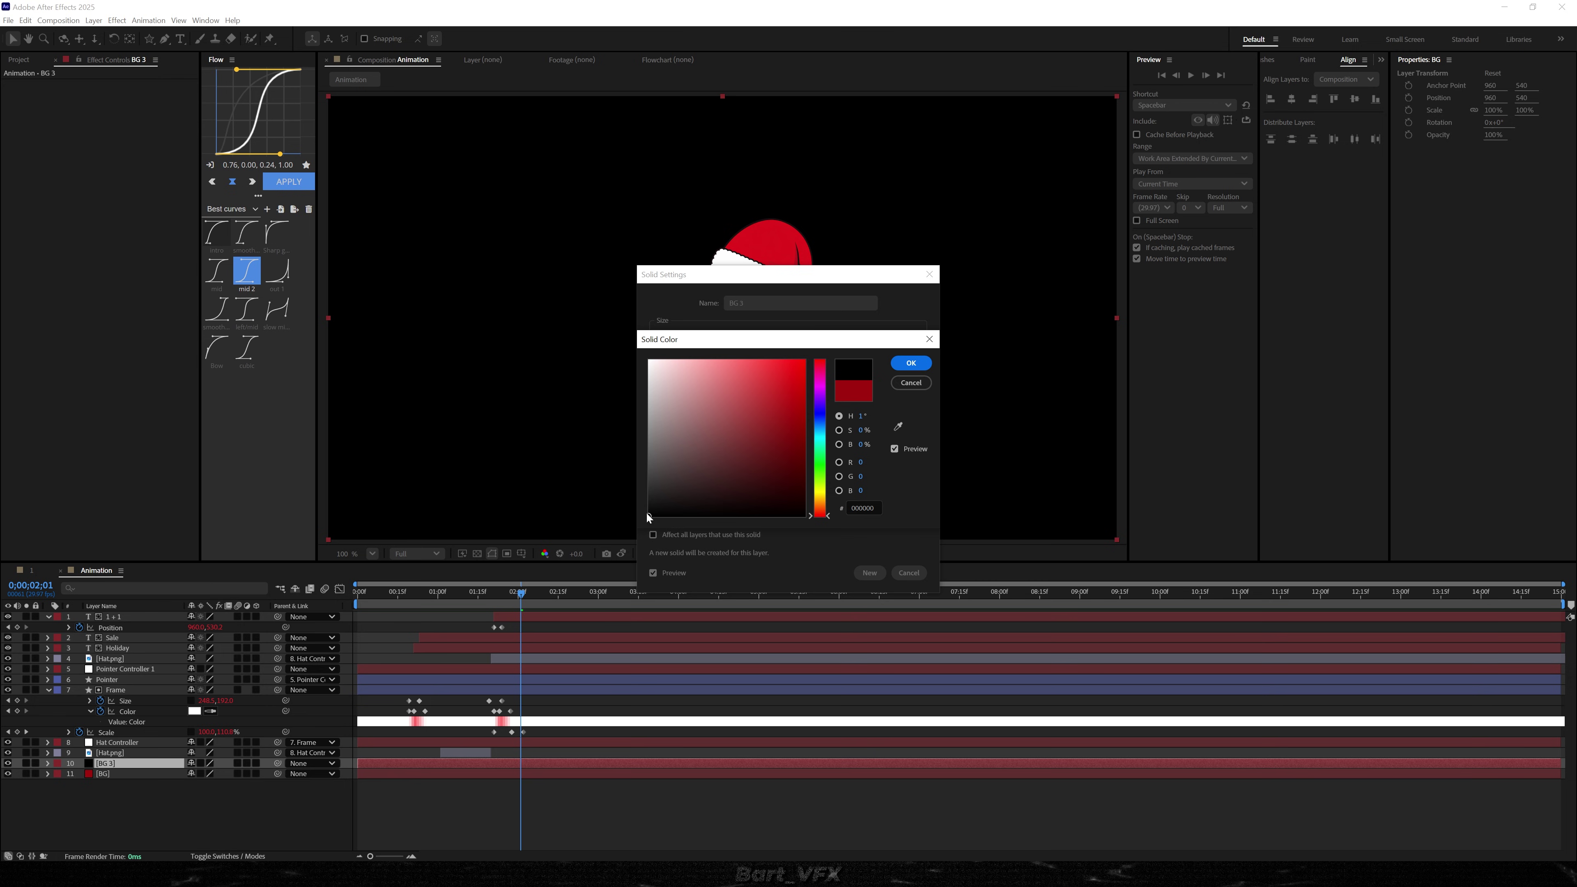
left_click(911, 364)
type("BG")
left_click(870, 573)
- Trim the black BG layer so it starts at 0;00;01;20
left_click_drag(520, 595, 494, 627)
key("alt+bracketleft")
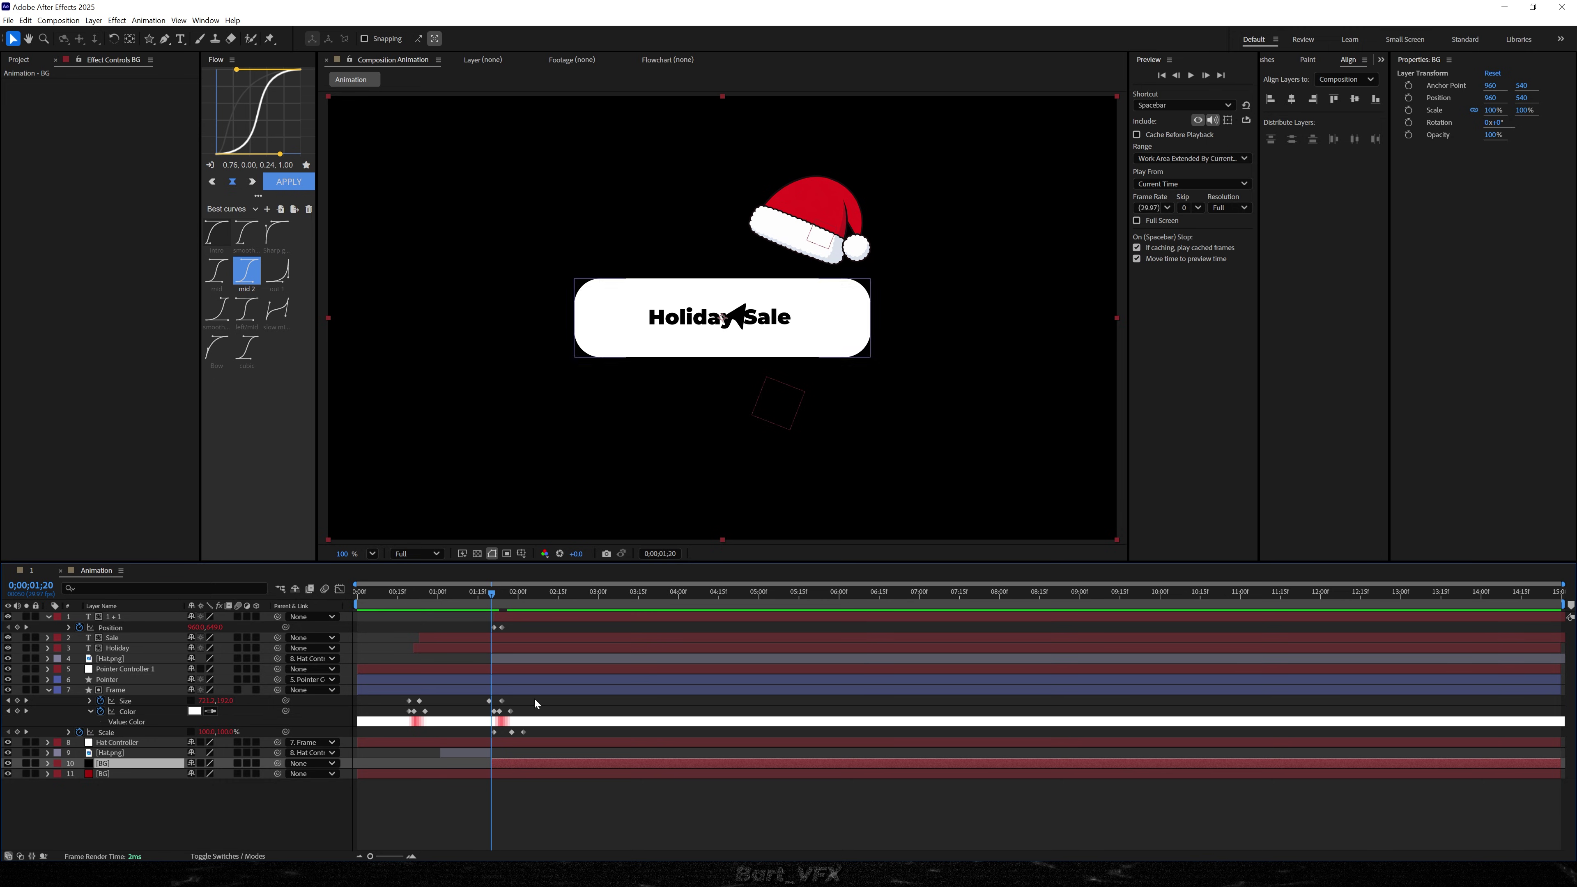
key("Page_Up")
key("Page_Up")
key("Page_Up")
- Add opacity keyframes to the black BG layer at 0;00;01;21 and 0;00;01;24, start the layer at 0;00;01;21, and preview the transition
left_click(510, 602)
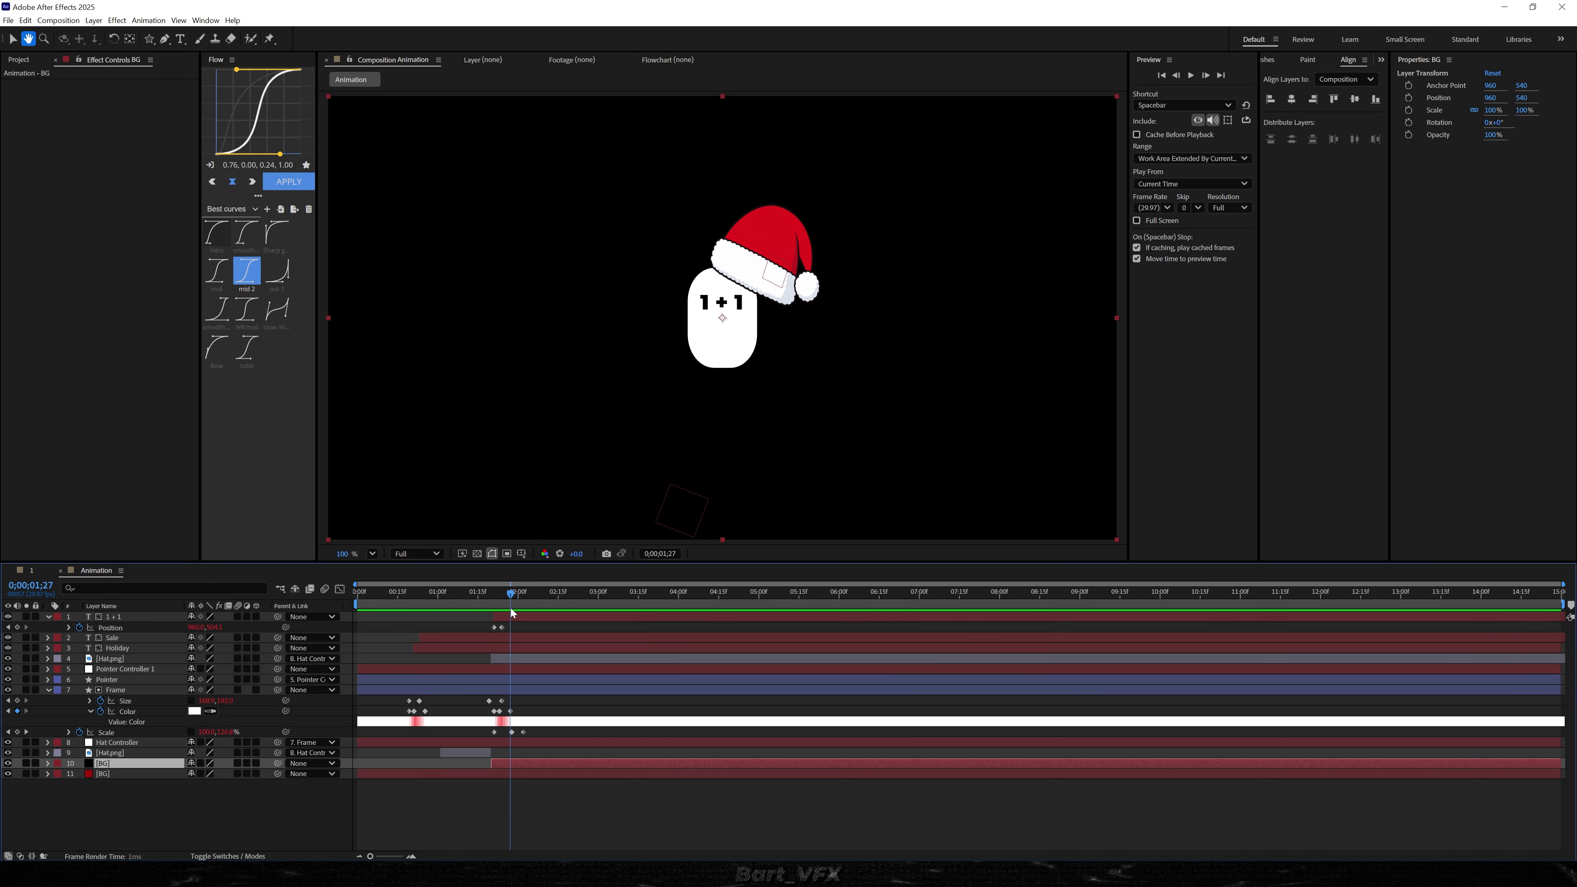
left_click_drag(508, 602, 487, 677)
key("equal")
key("alt+shift+t")
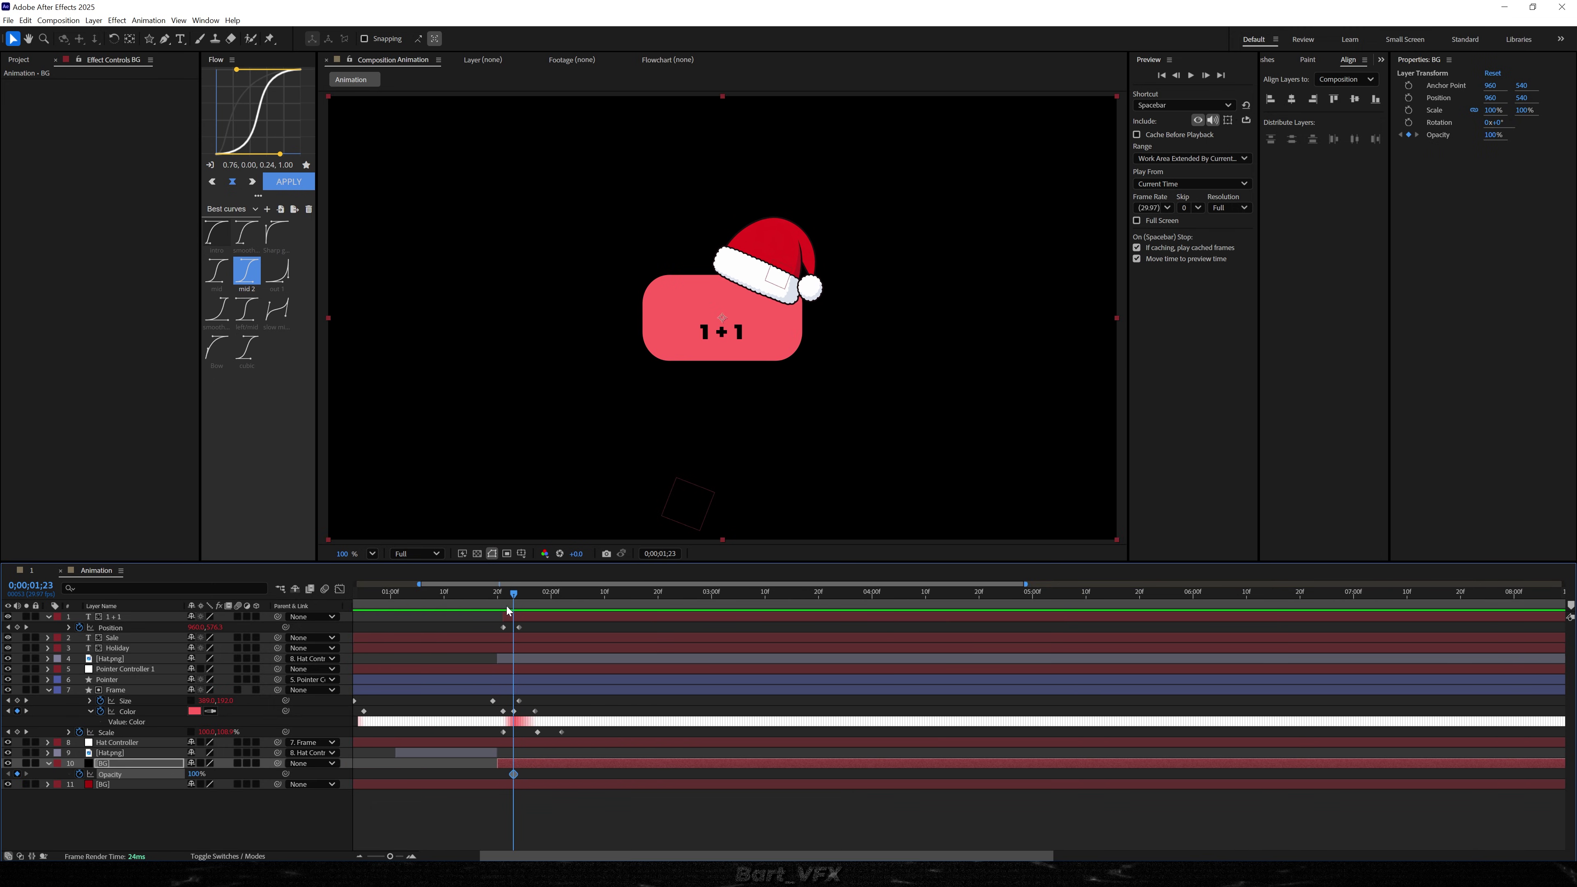
key("Page_Up")
key("Page_Up")
key("Page_Up")
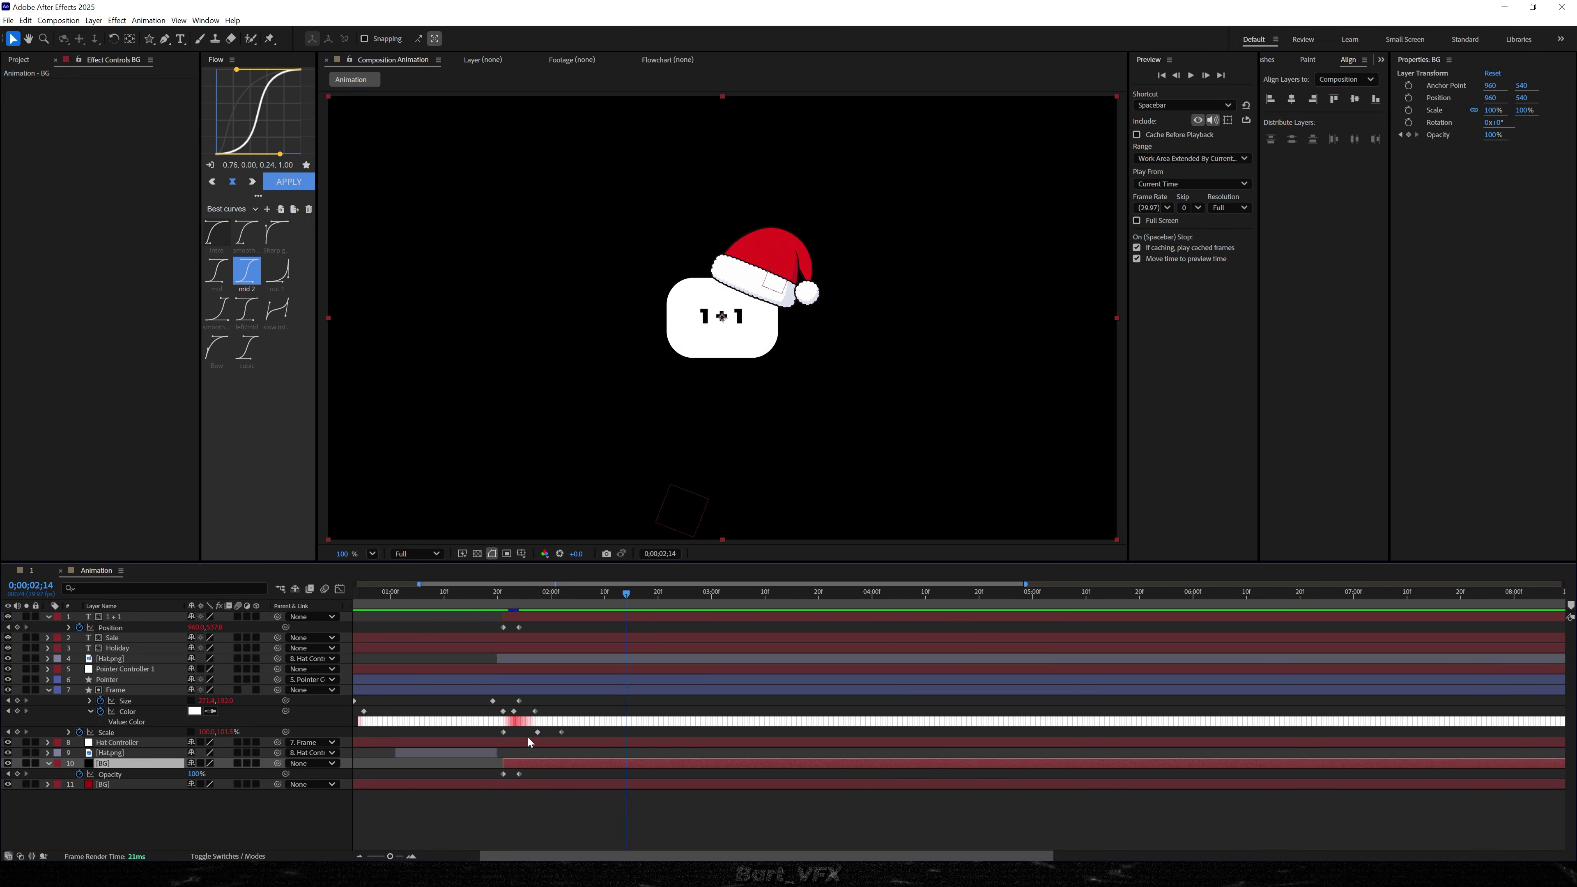
left_click_drag(526, 605, 433, 602)
key("space")
key("space")
left_click_drag(562, 599, 497, 609)
key("space")
key("v")
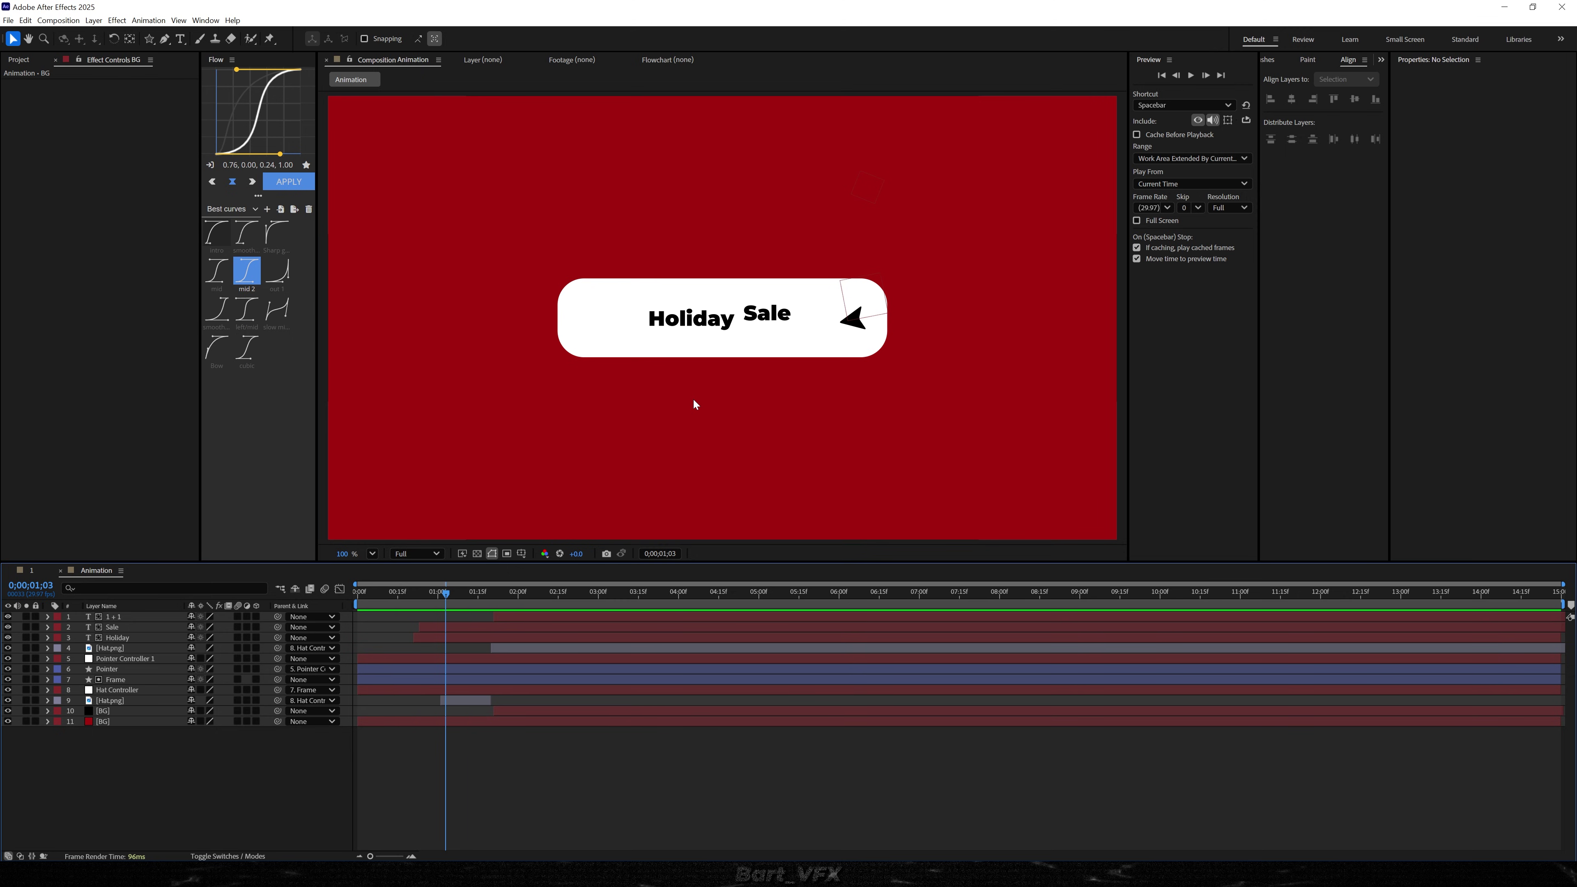
- Create a null object named All Controller 1
right_click(159, 618)
mouse_move(187, 627)
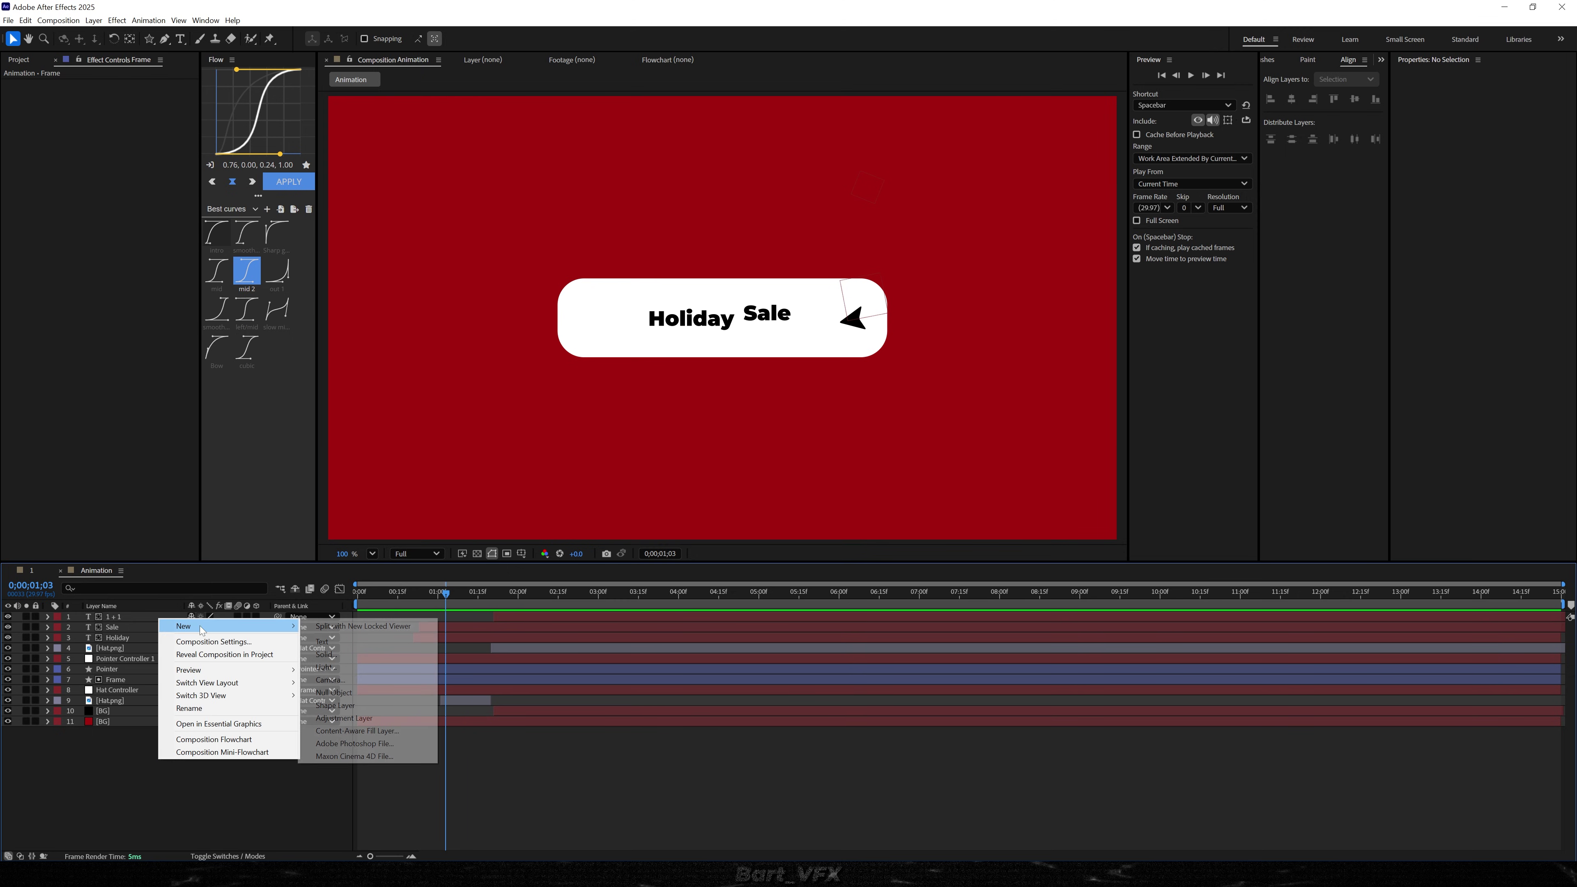
left_click(362, 692)
key("Return")
type("All Con")
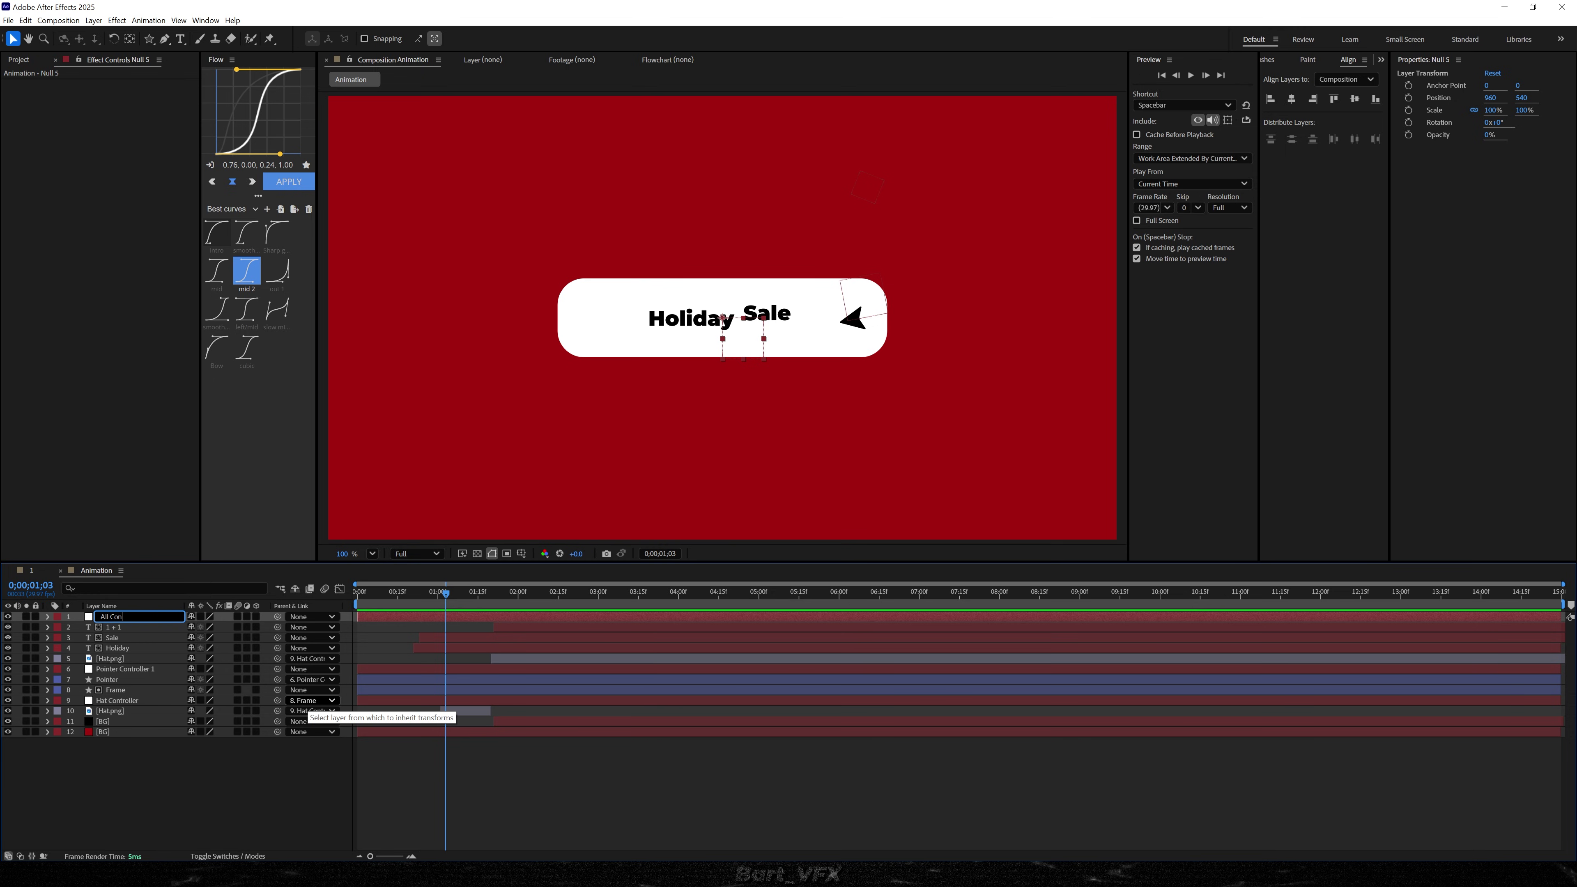
type("troller 1")
key("Return")
- Parent the 1 + 1, Sale, Holiday, Pointer Controller 1 and Frame layers to All Controller 1
left_click(124, 626)
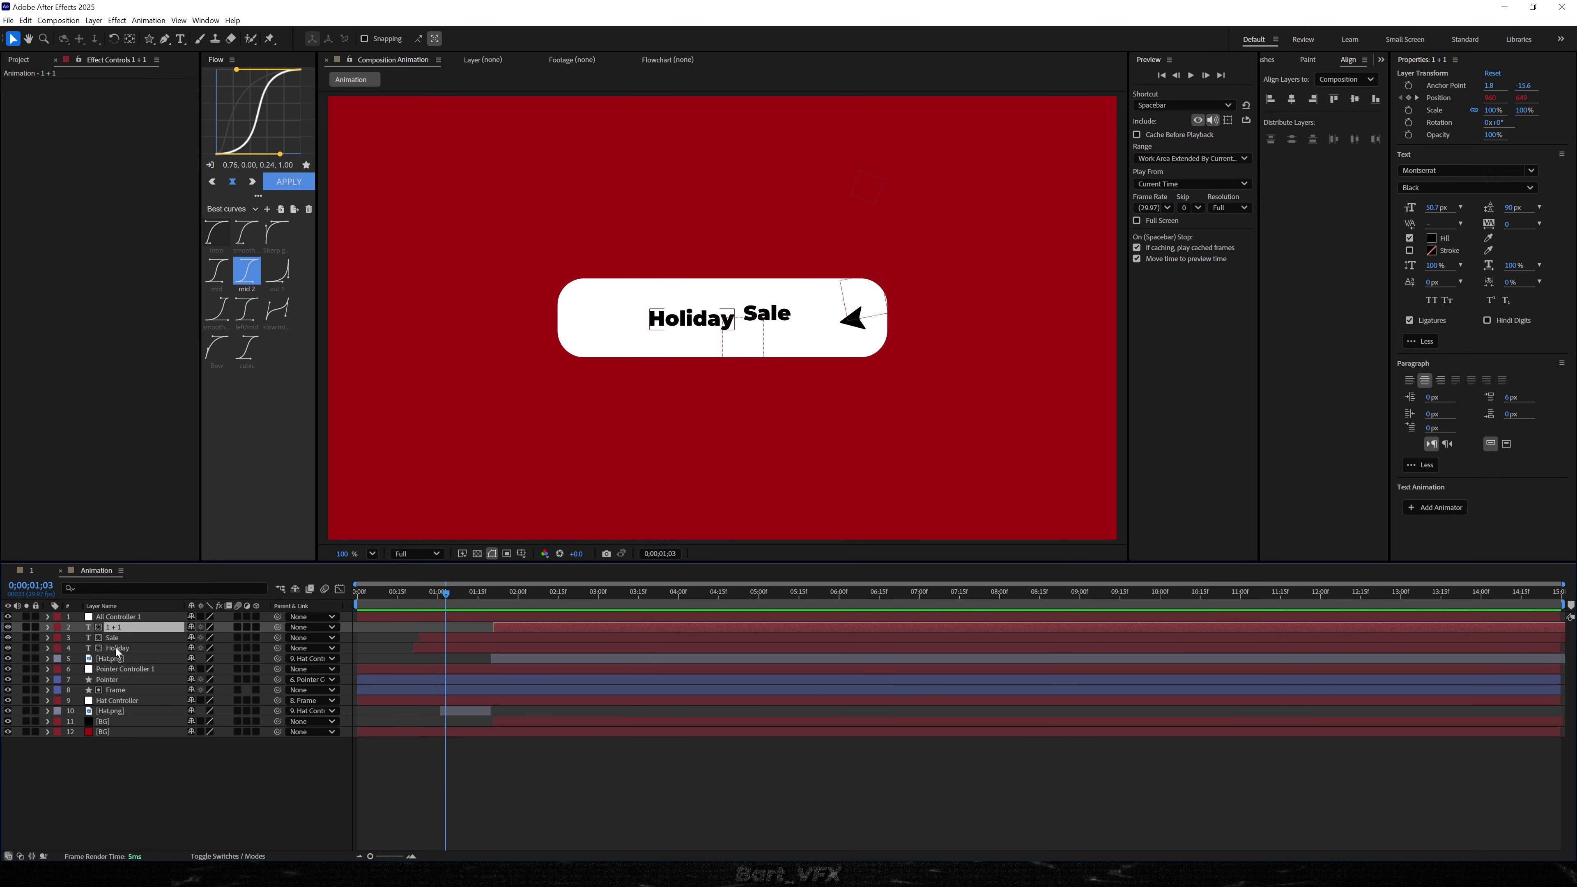
left_click(116, 648, "shift")
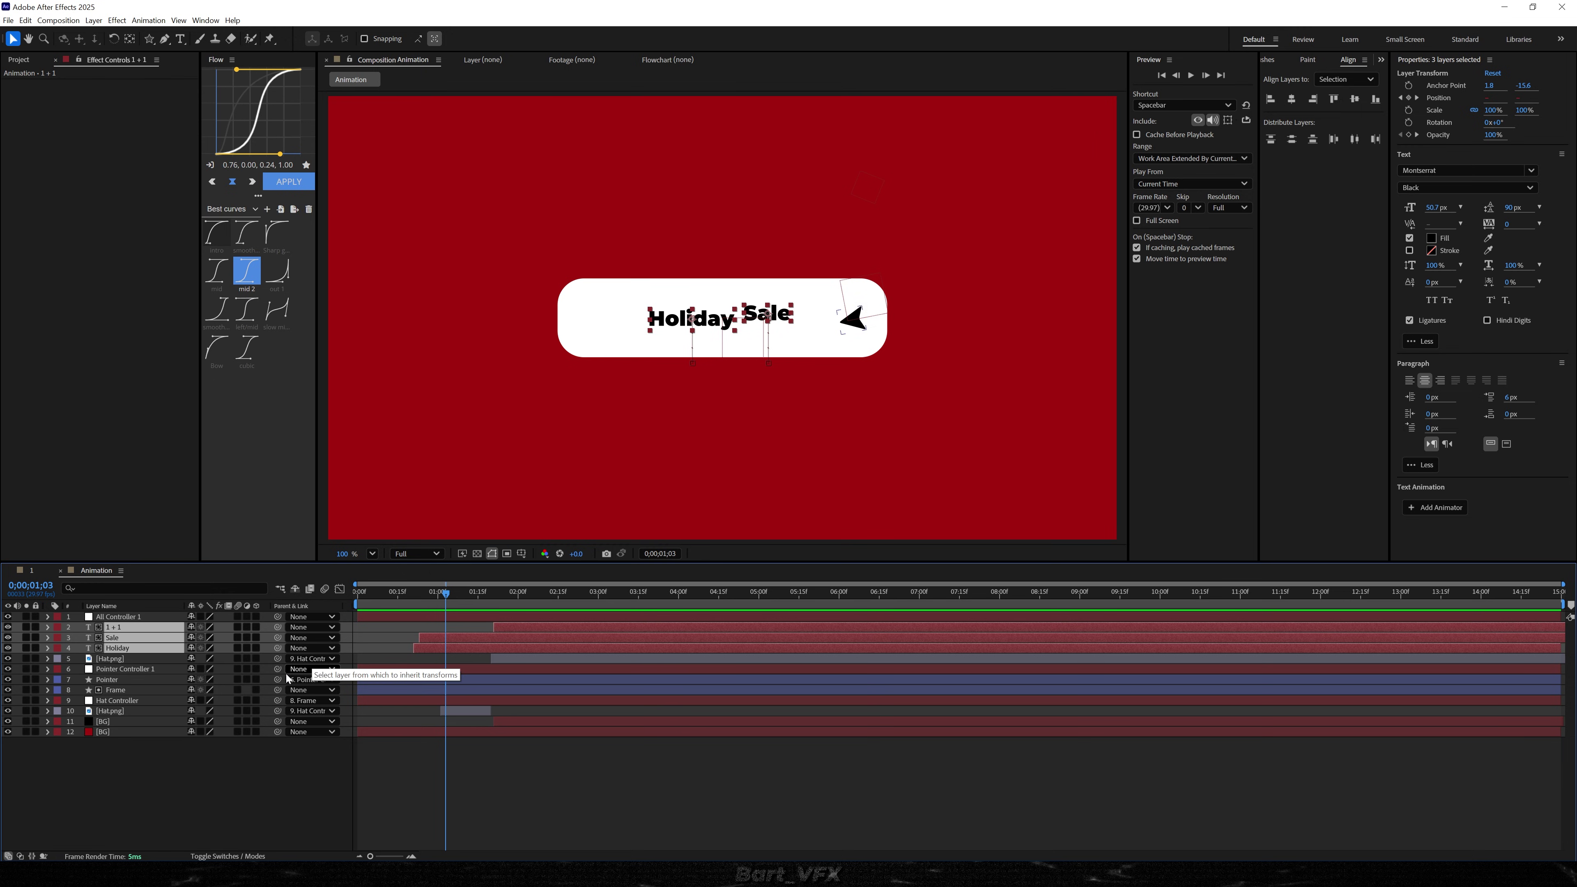
left_click(118, 669, "ctrl")
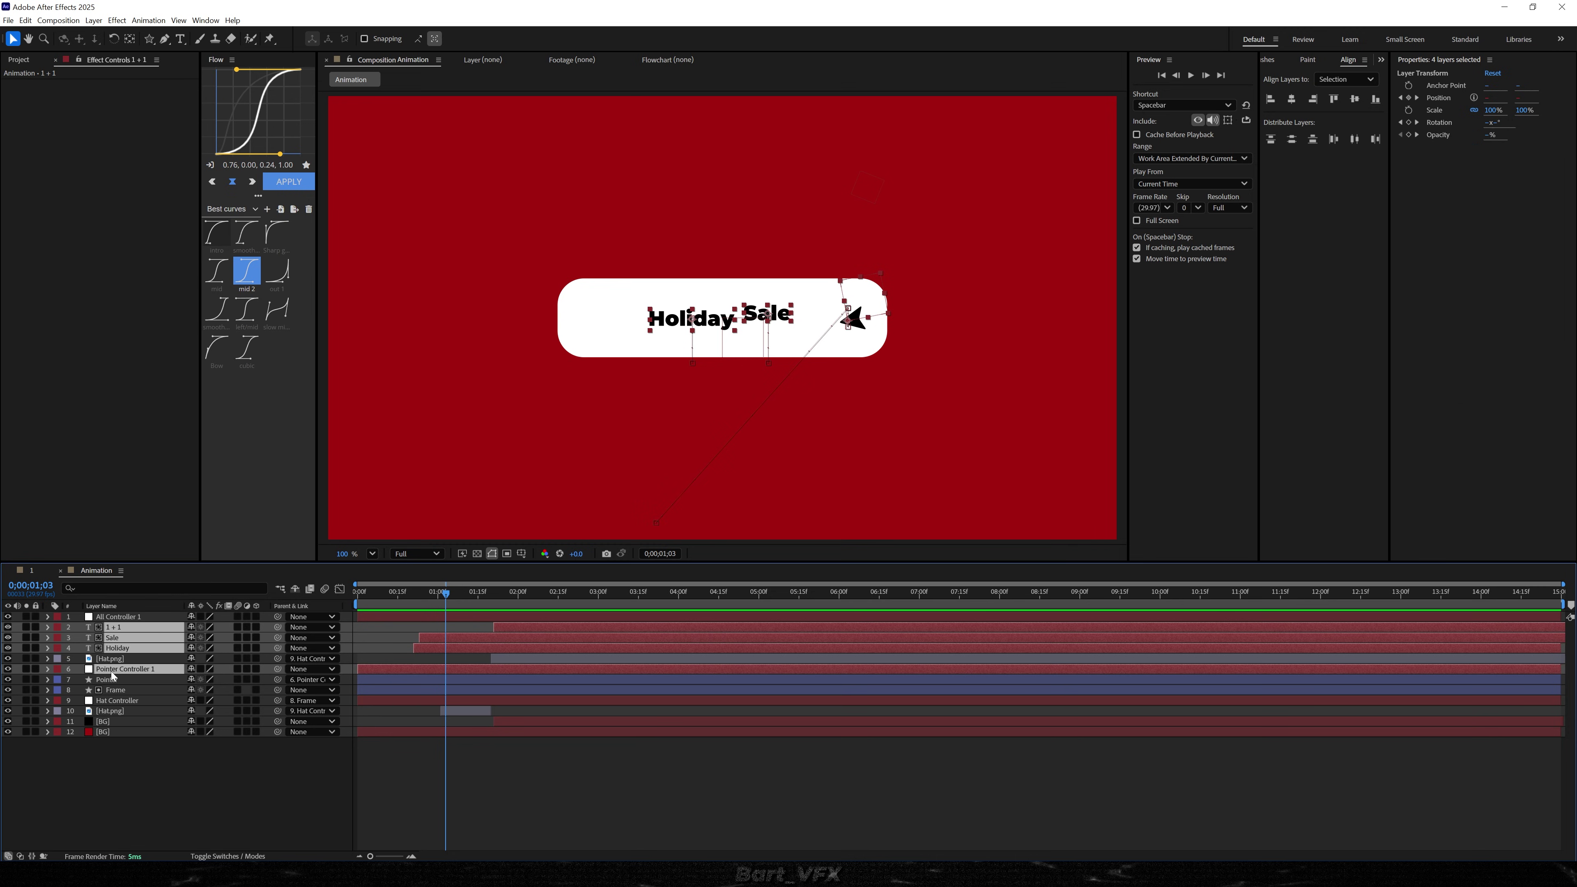
left_click(115, 690, "ctrl")
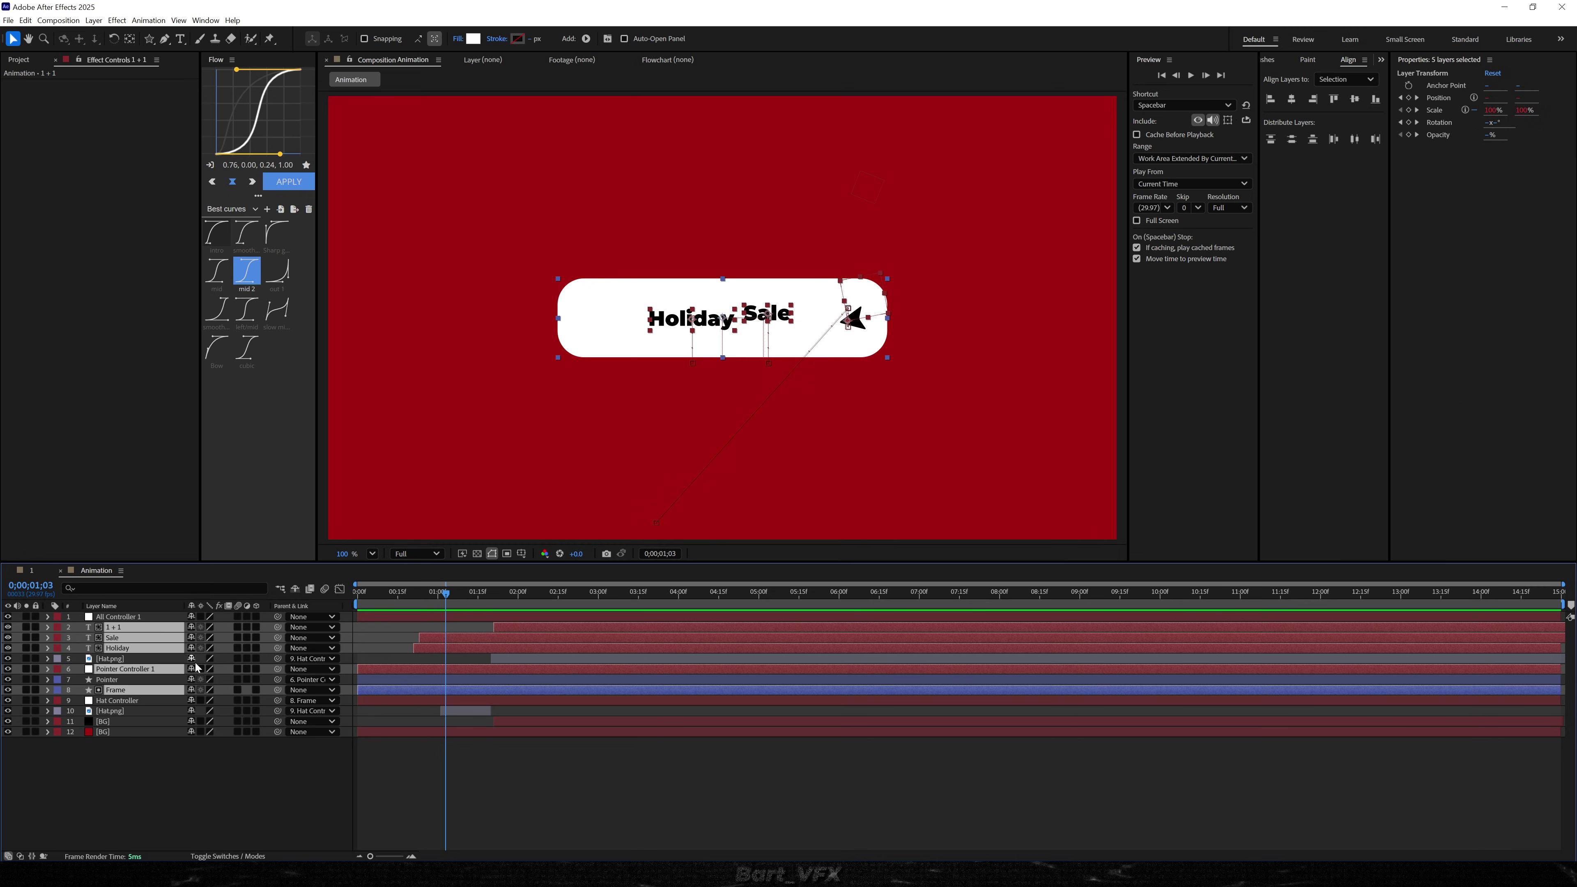
left_click_drag(278, 689, 125, 627)
- Animate All Controller 1's scale from 173.8% at 0;00;00;00 to 100% at 0;00;01;01, with easy ease on both keyframes
left_click(136, 618)
key("p")
key("ctrl+z")
left_click_drag(487, 594, 437, 587)
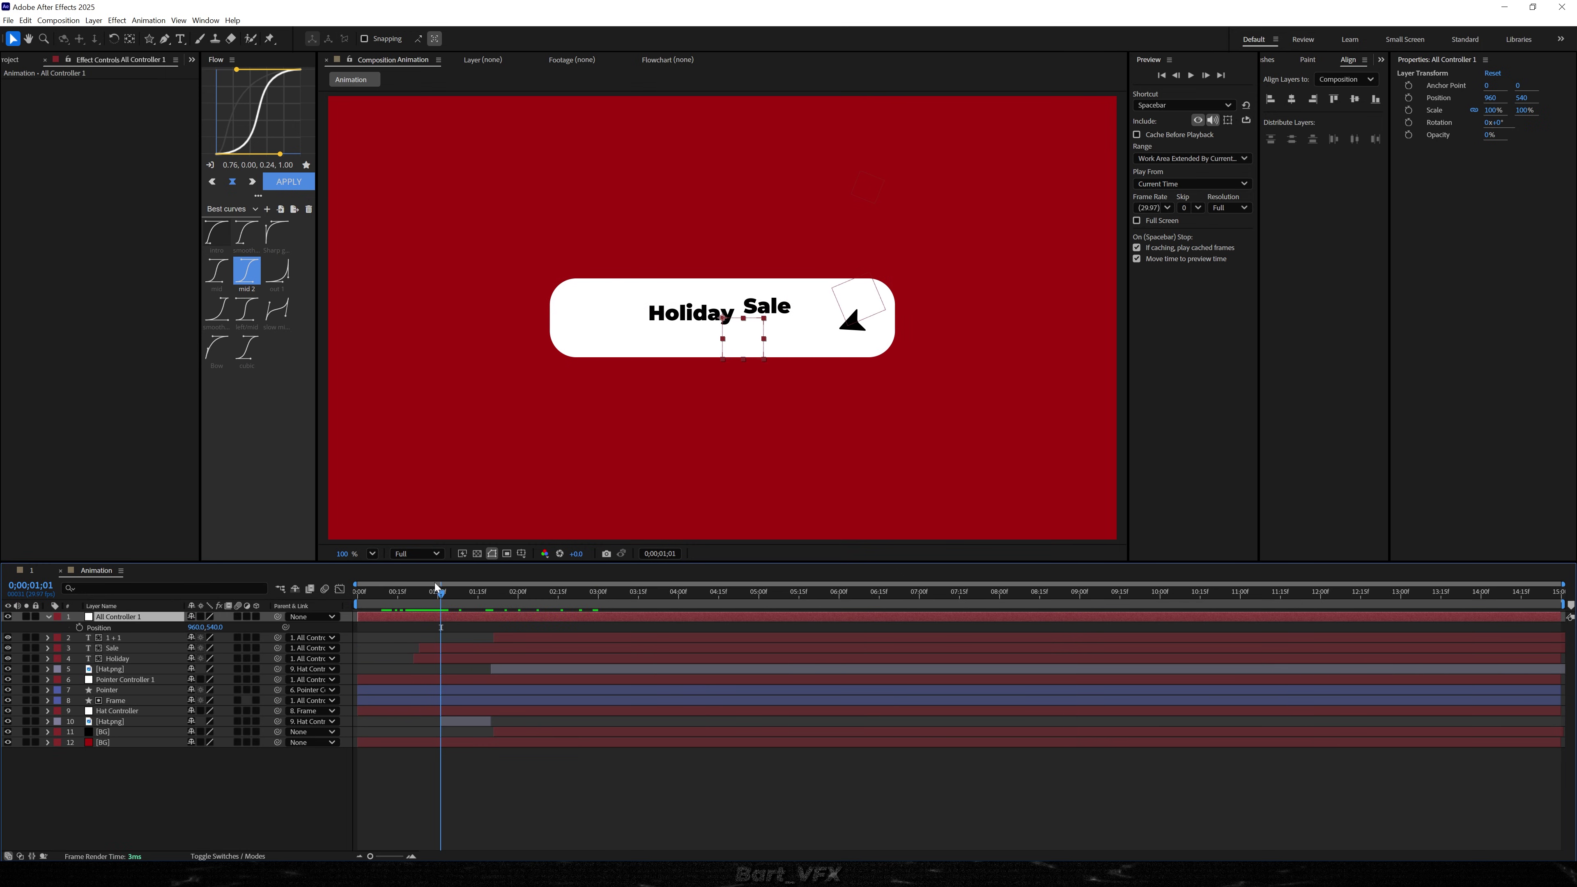
key("alt+shift+s")
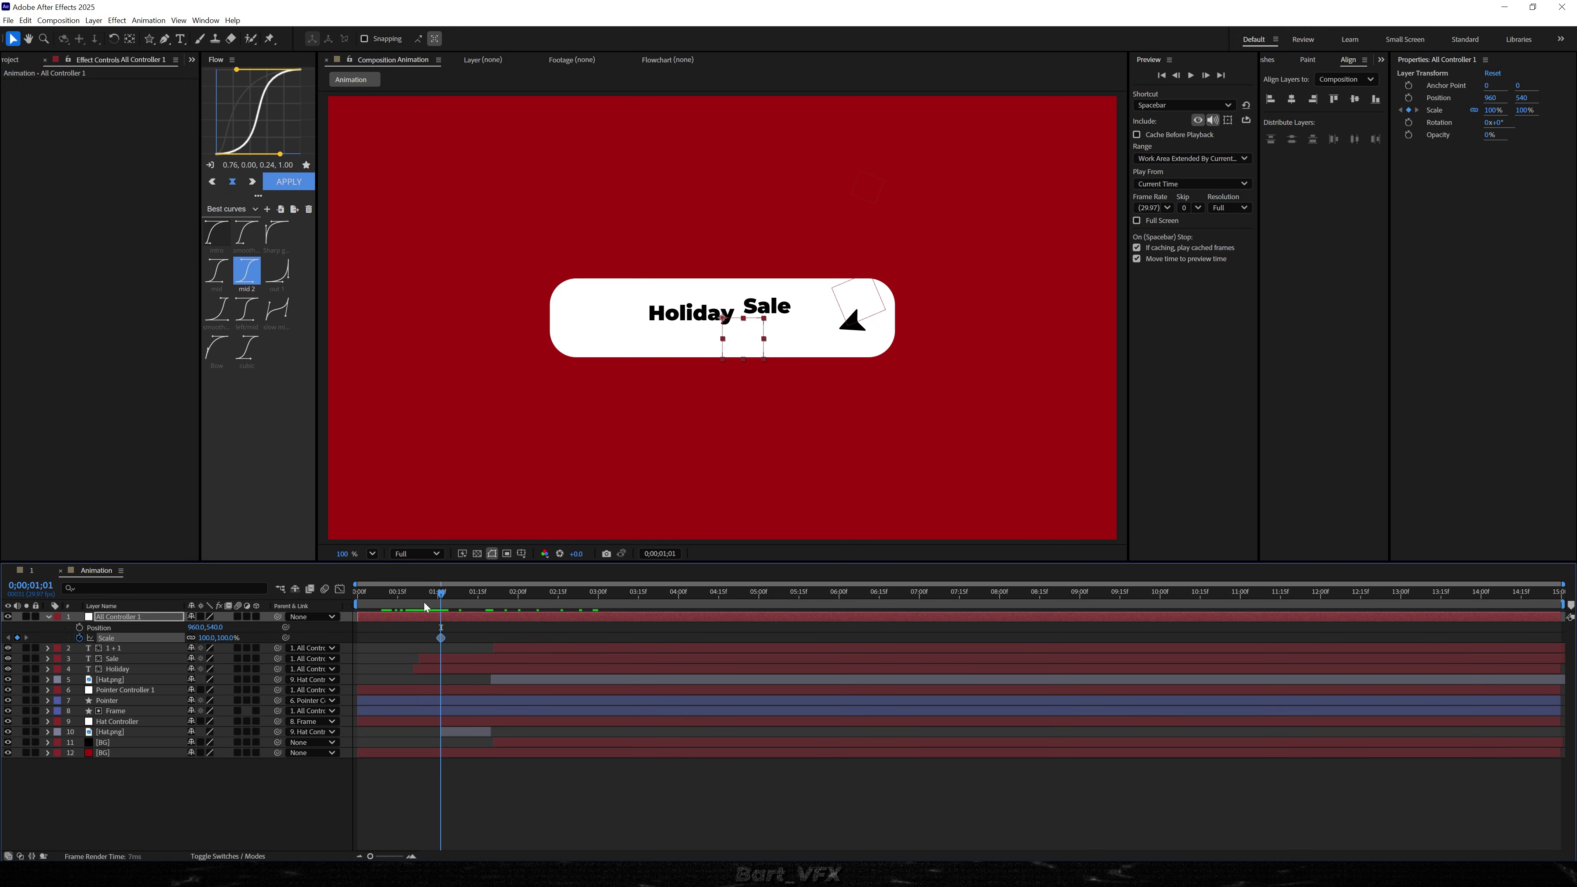
key("Home")
left_click_drag(227, 639, 615, 651)
left_click_drag(481, 653, 346, 634)
key("F9")
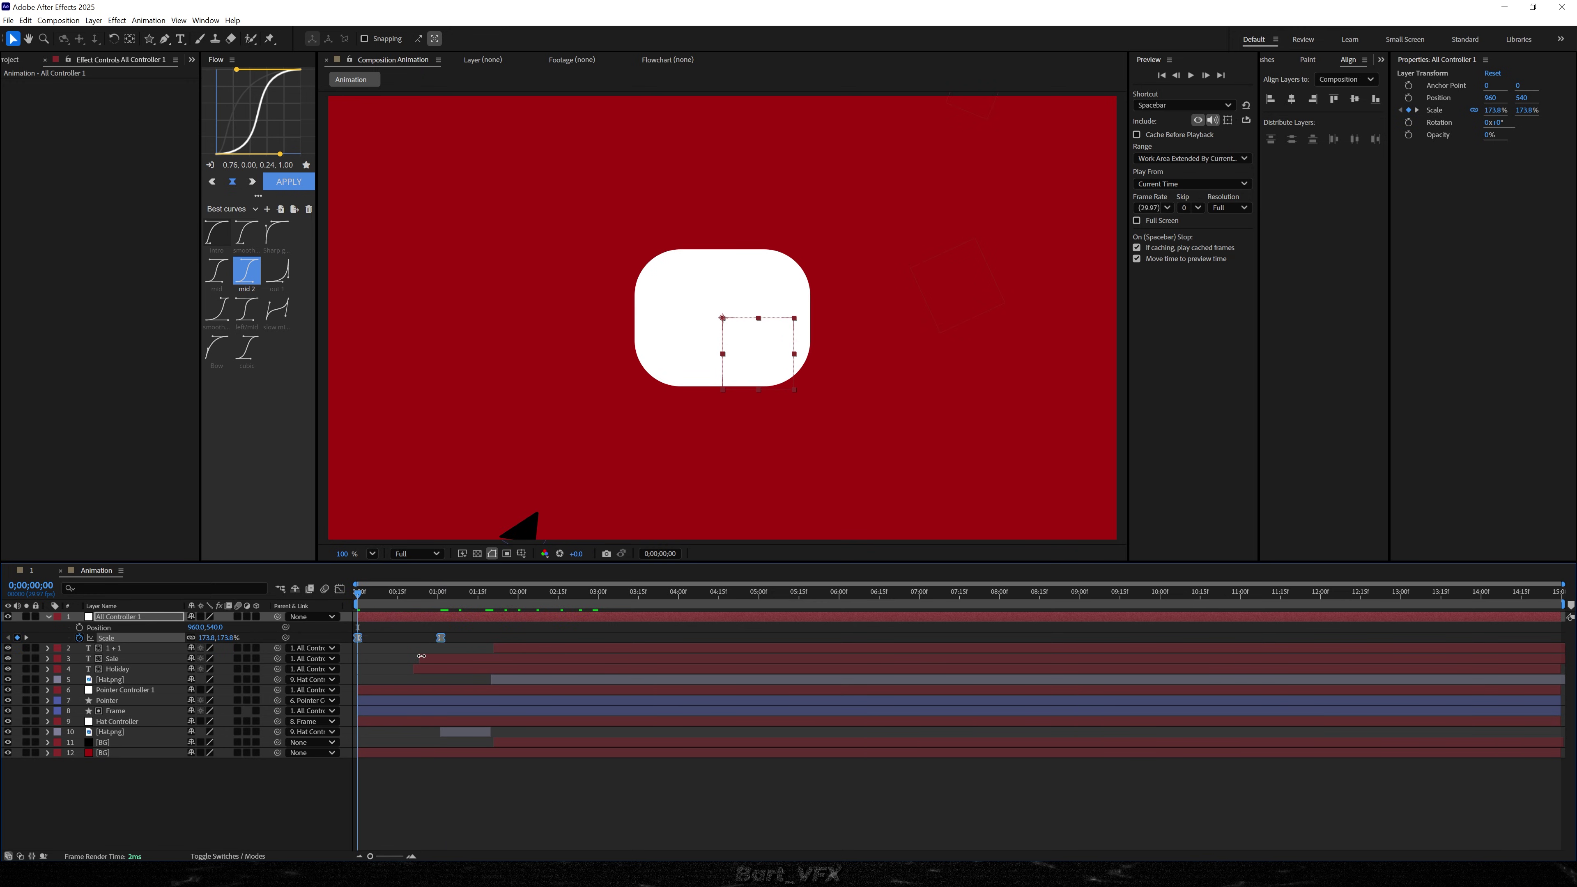
- Reshape the speed graph of All Controller 1's scale for a fast start and a long ease-out
left_click(339, 588)
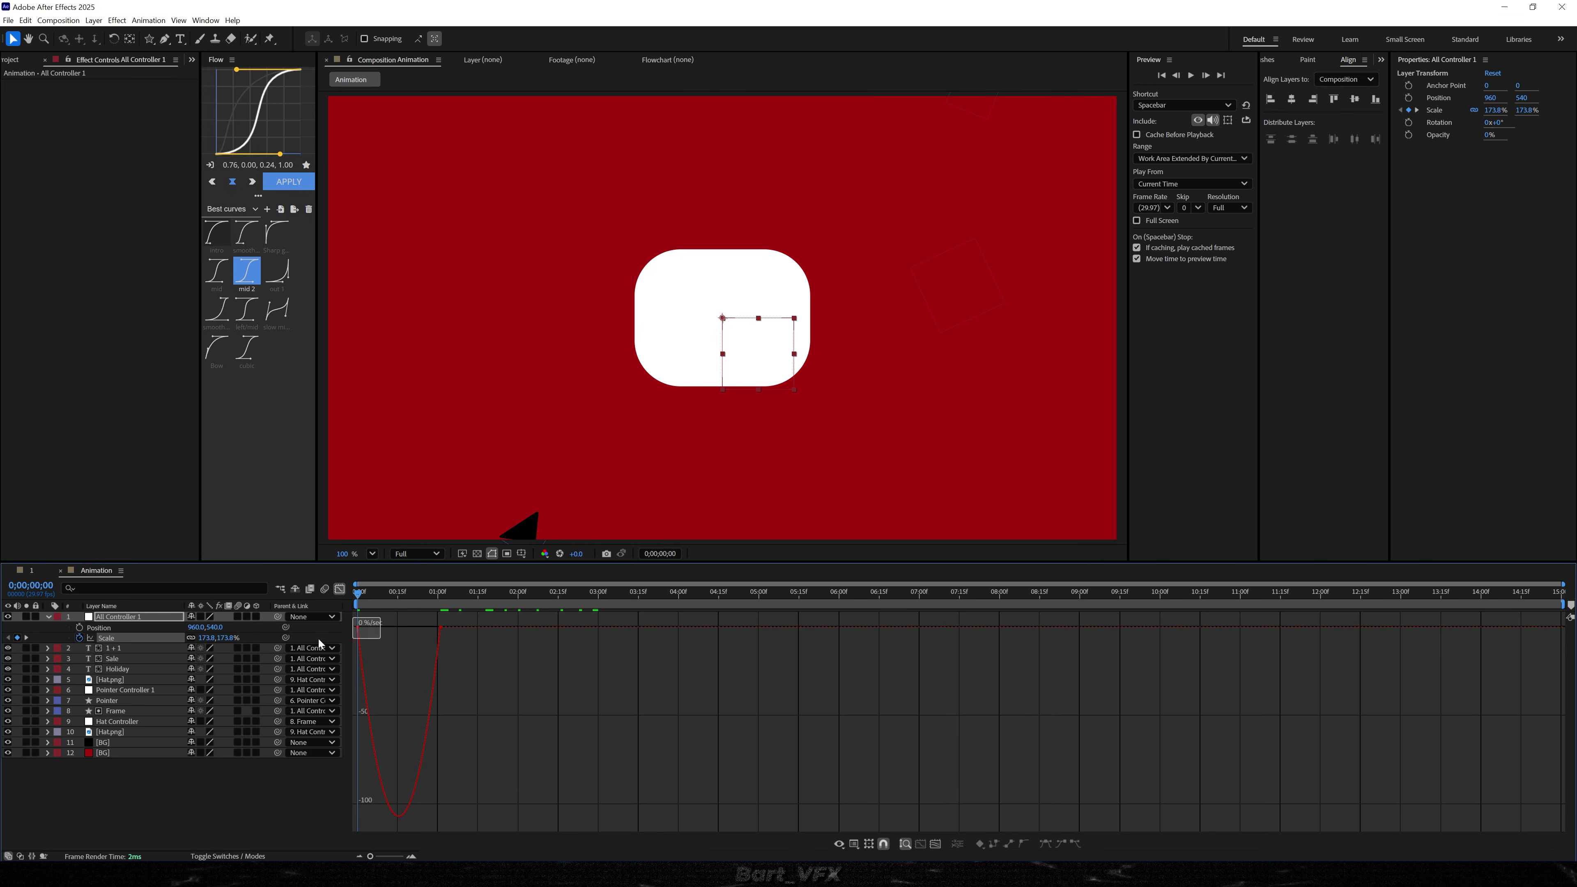
left_click(424, 629)
key("ctrl+z")
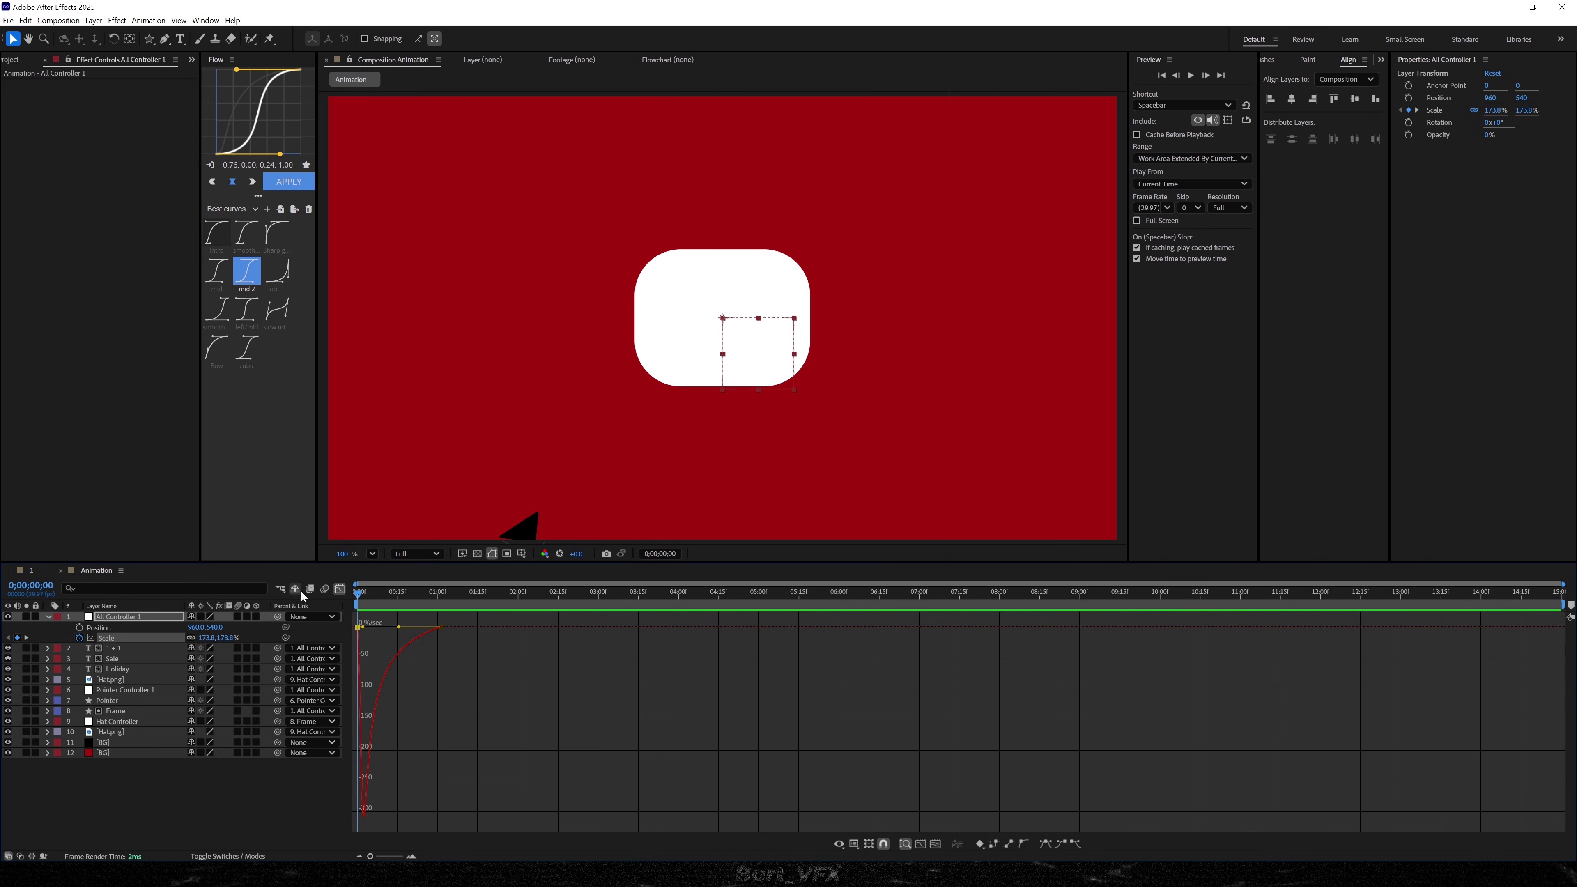
left_click(363, 595)
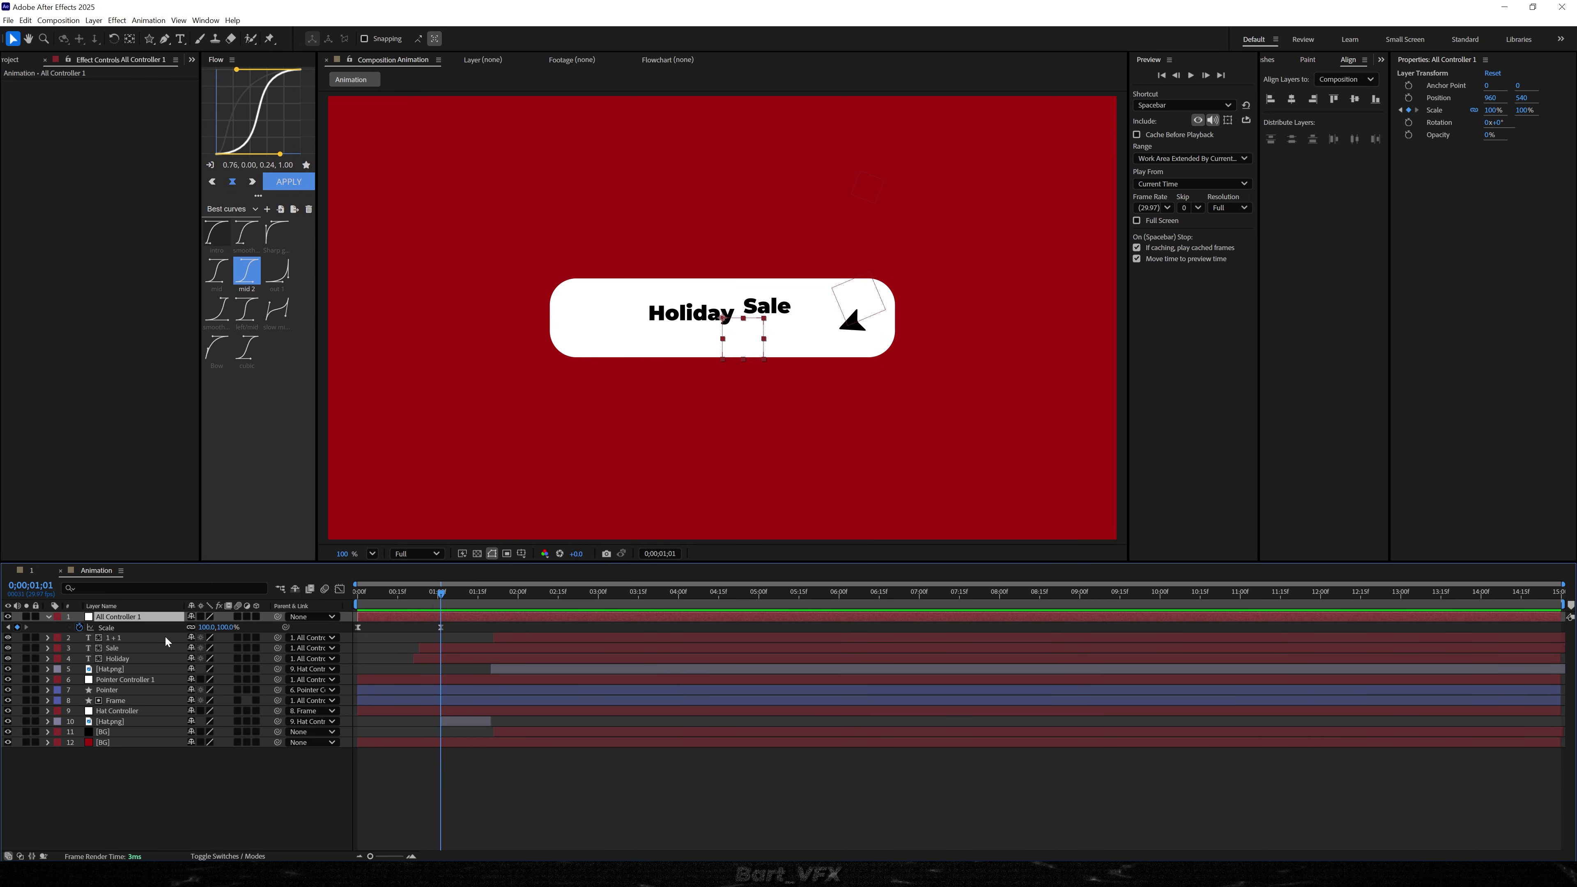
- Keyframe All Controller 1's position and rotation at 0;00;01;01, then set position 845, 715 and rotation -10.5° at 0;00;01;18
key("p")
left_click(80, 627)
key("shift+r")
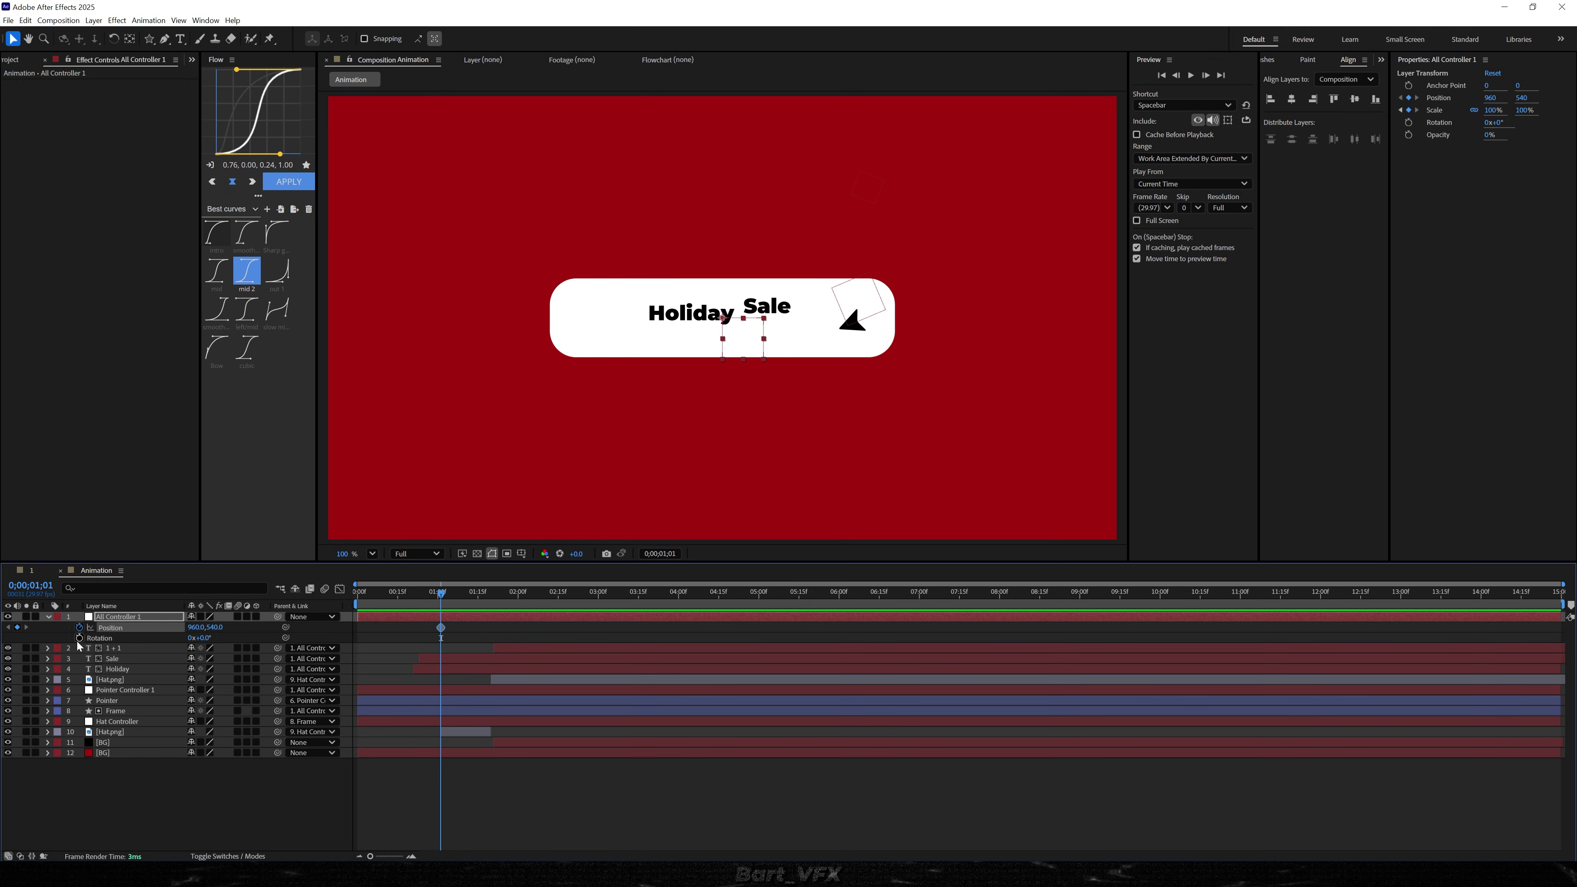
left_click(80, 638)
key("space")
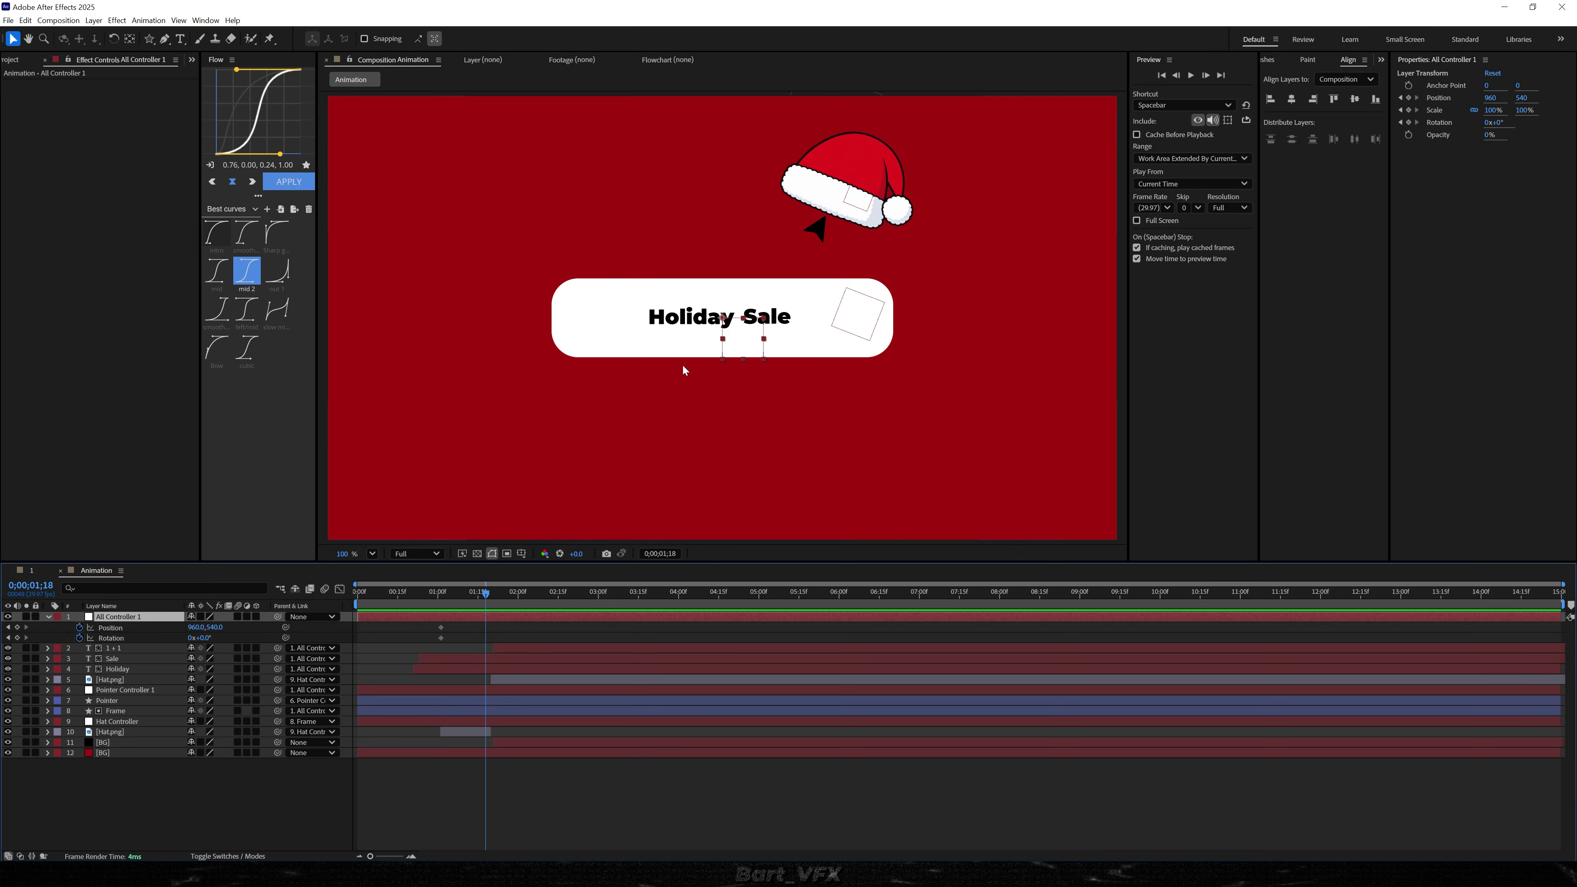
left_click_drag(202, 638, 350, 640)
left_click_drag(204, 628, 135, 641)
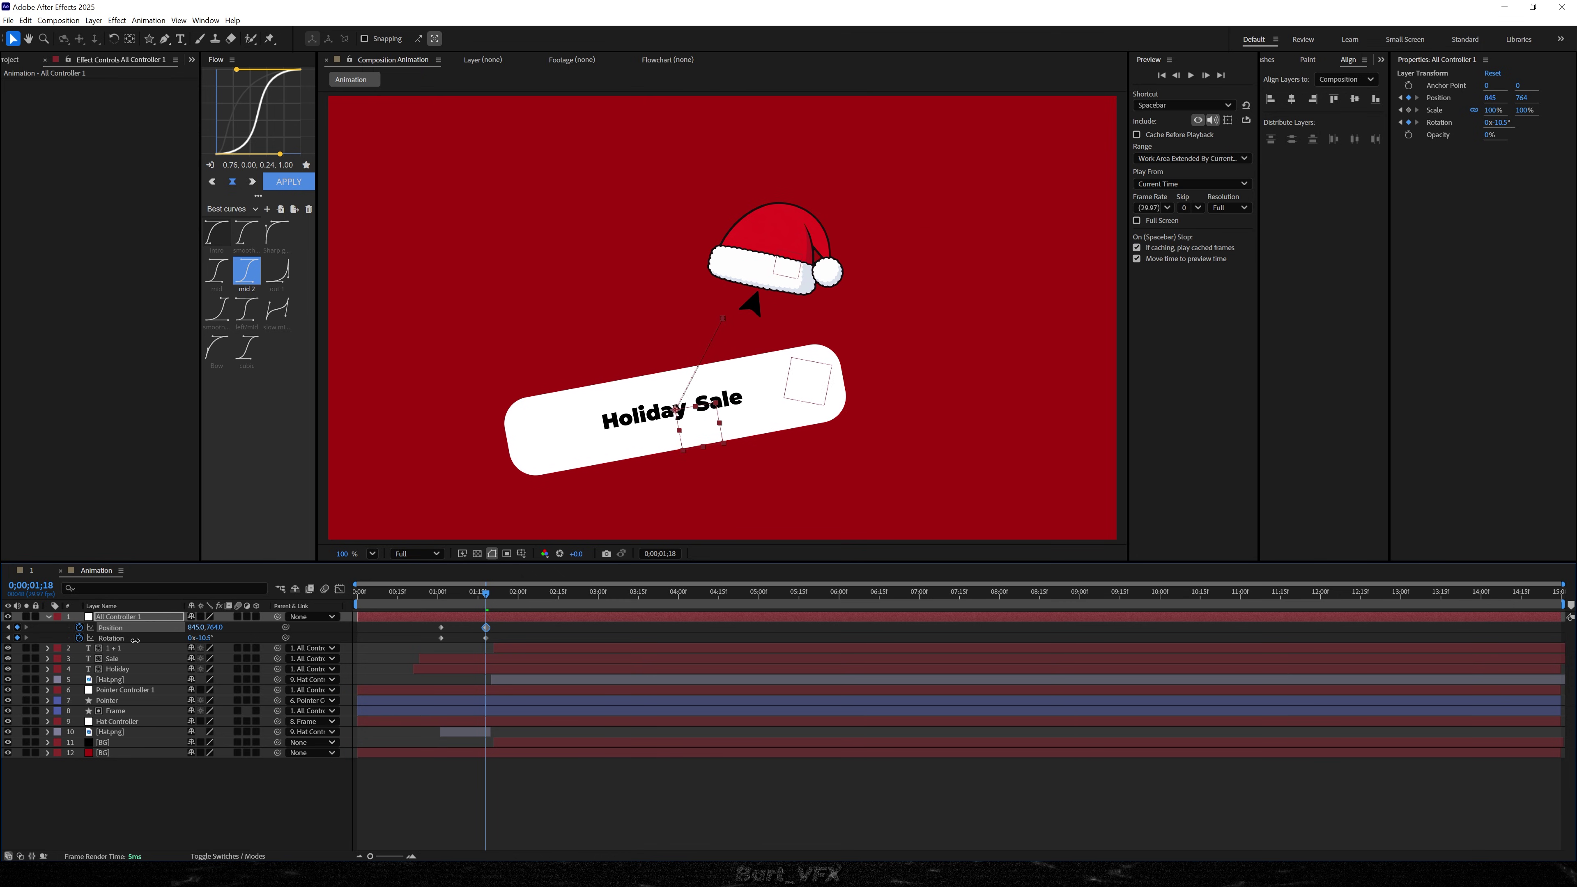
left_click_drag(211, 628, 185, 627)
- Apply the mid 2 easing curve to All Controller 1's position and rotation keyframes and preview the tilt
left_click_drag(512, 630, 417, 653)
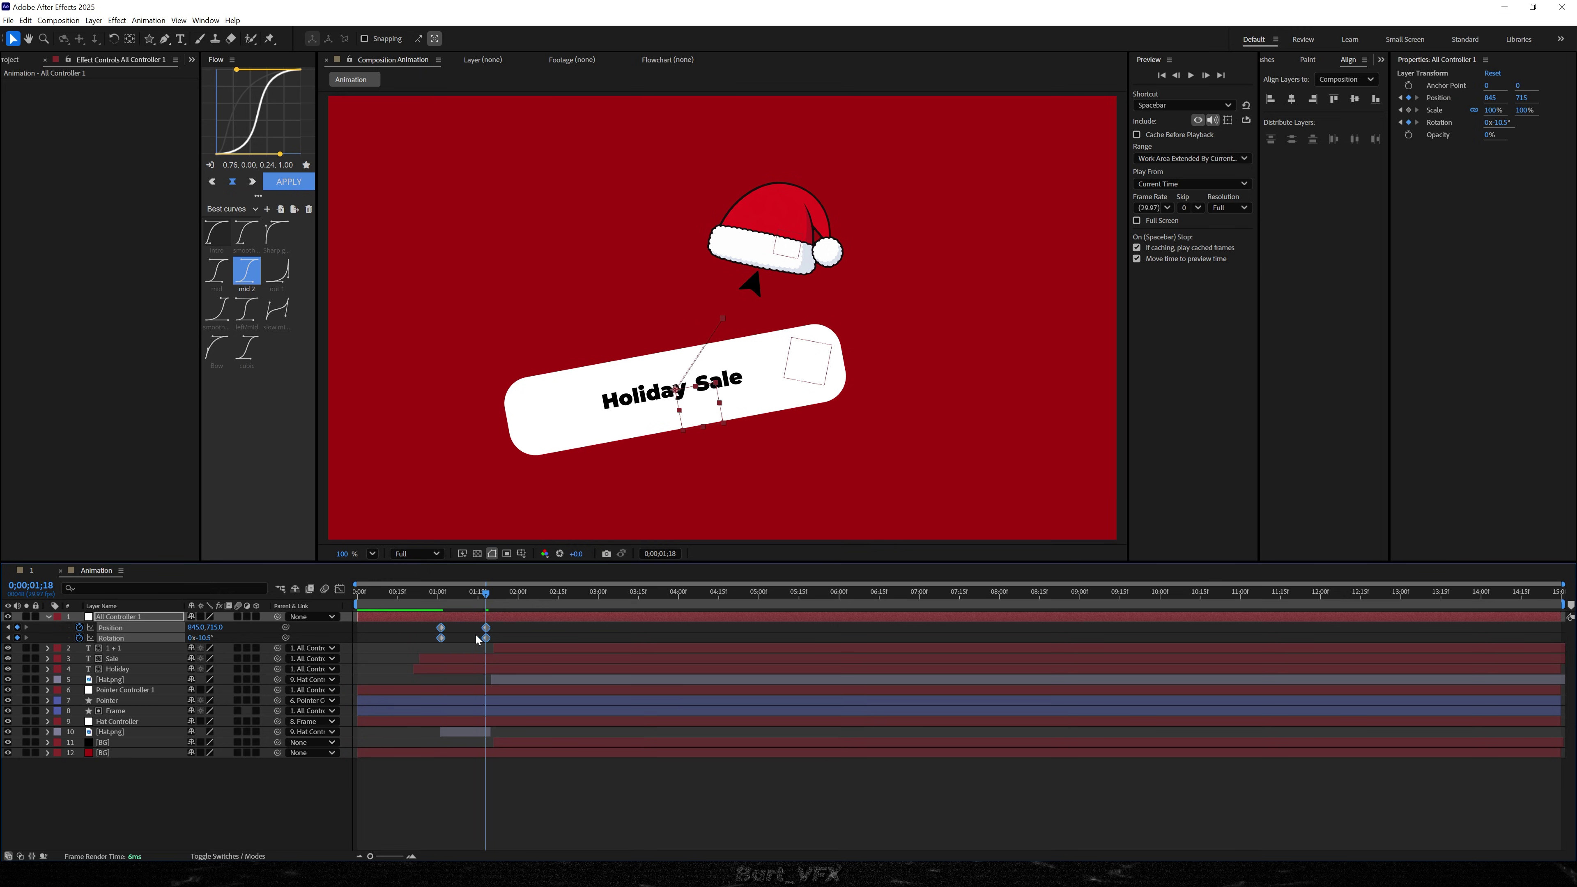
left_click(245, 269)
left_click_drag(475, 595, 356, 602)
key("space")
key("space")
key("space")
left_click(466, 629)
key("equal")
left_click(502, 593)
key("space")
- Copy All Controller 1's first position and rotation keyframes to 0;00;01;26 so the group returns to center
left_click_drag(592, 596, 656, 595)
left_click_drag(553, 623, 515, 636)
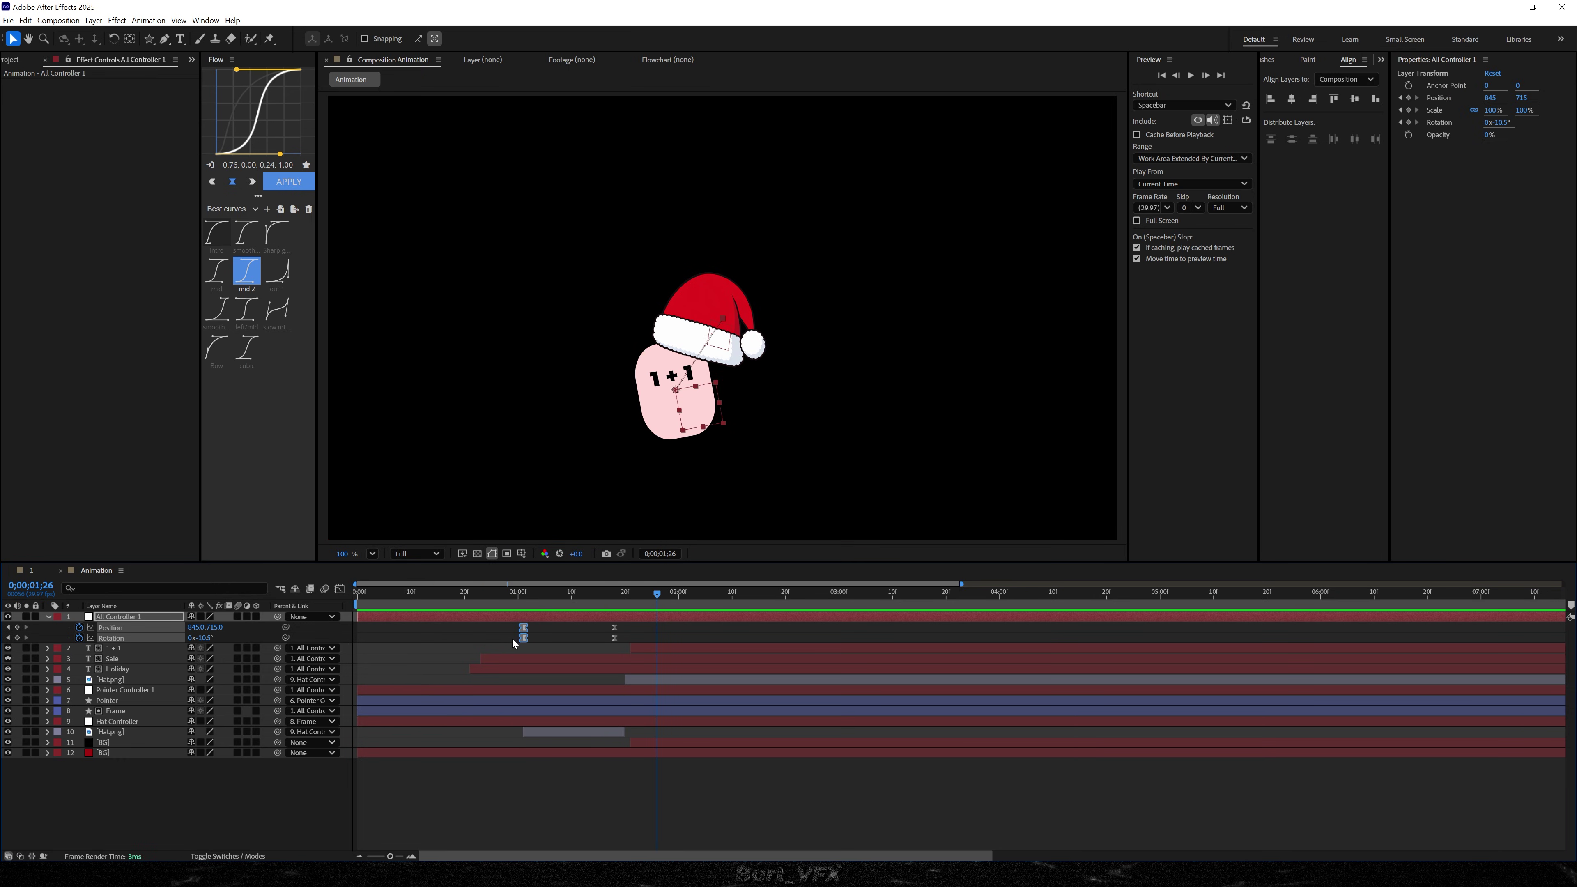
key("ctrl+c")
key("ctrl+v")
left_click(523, 610)
key("space")
left_click_drag(523, 610, 657, 601)
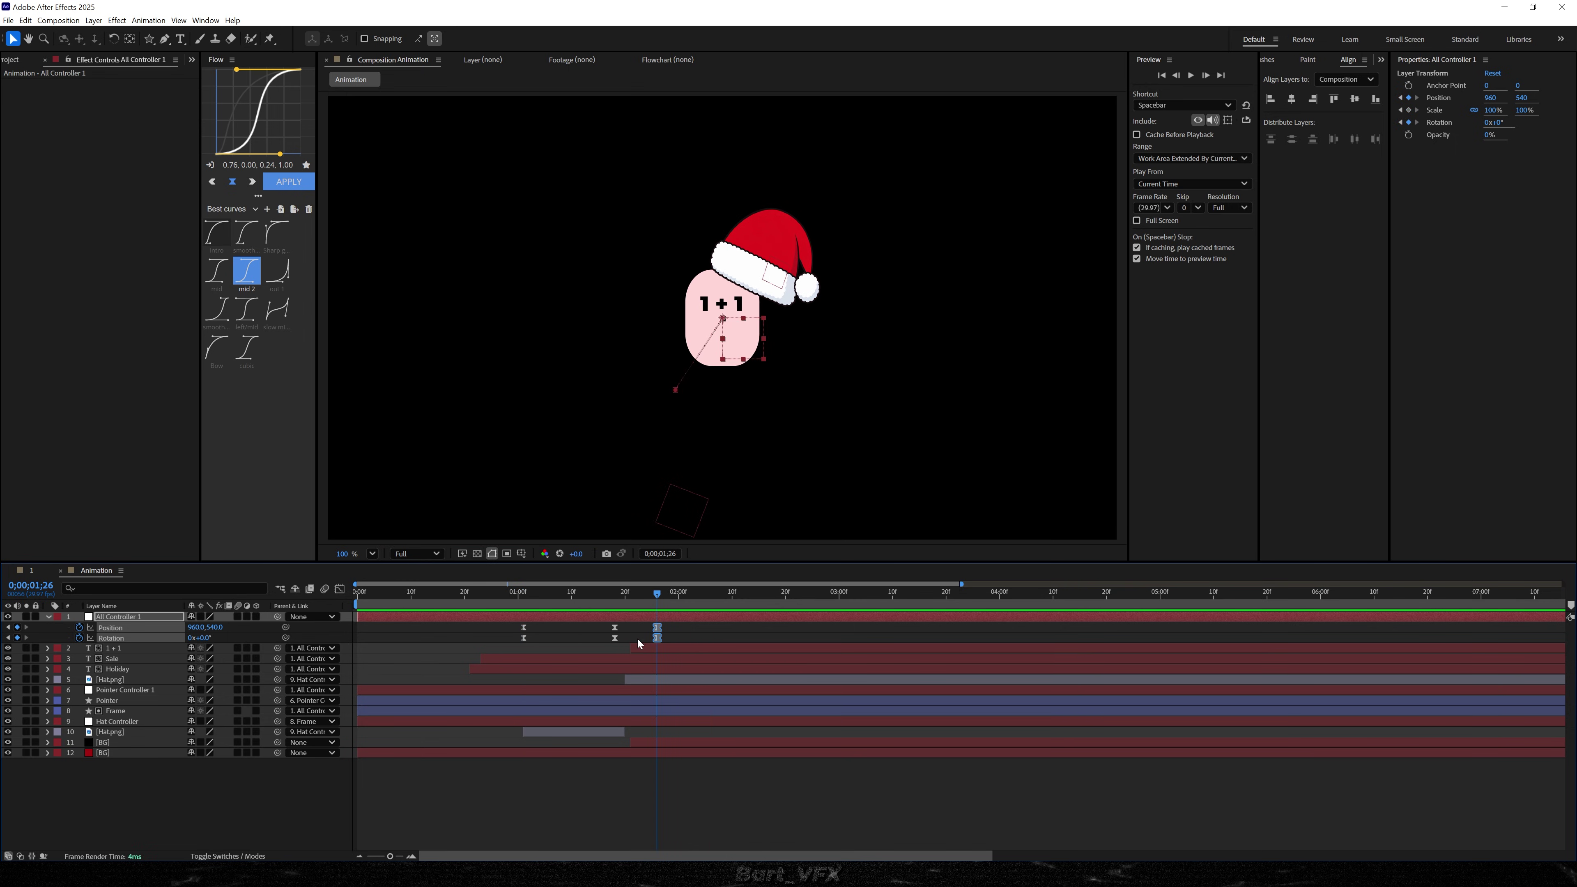
- Reshape the speed graph of All Controller 1's position and rotation moves, pulling the influence handle earlier, and preview the motion
left_click(340, 588)
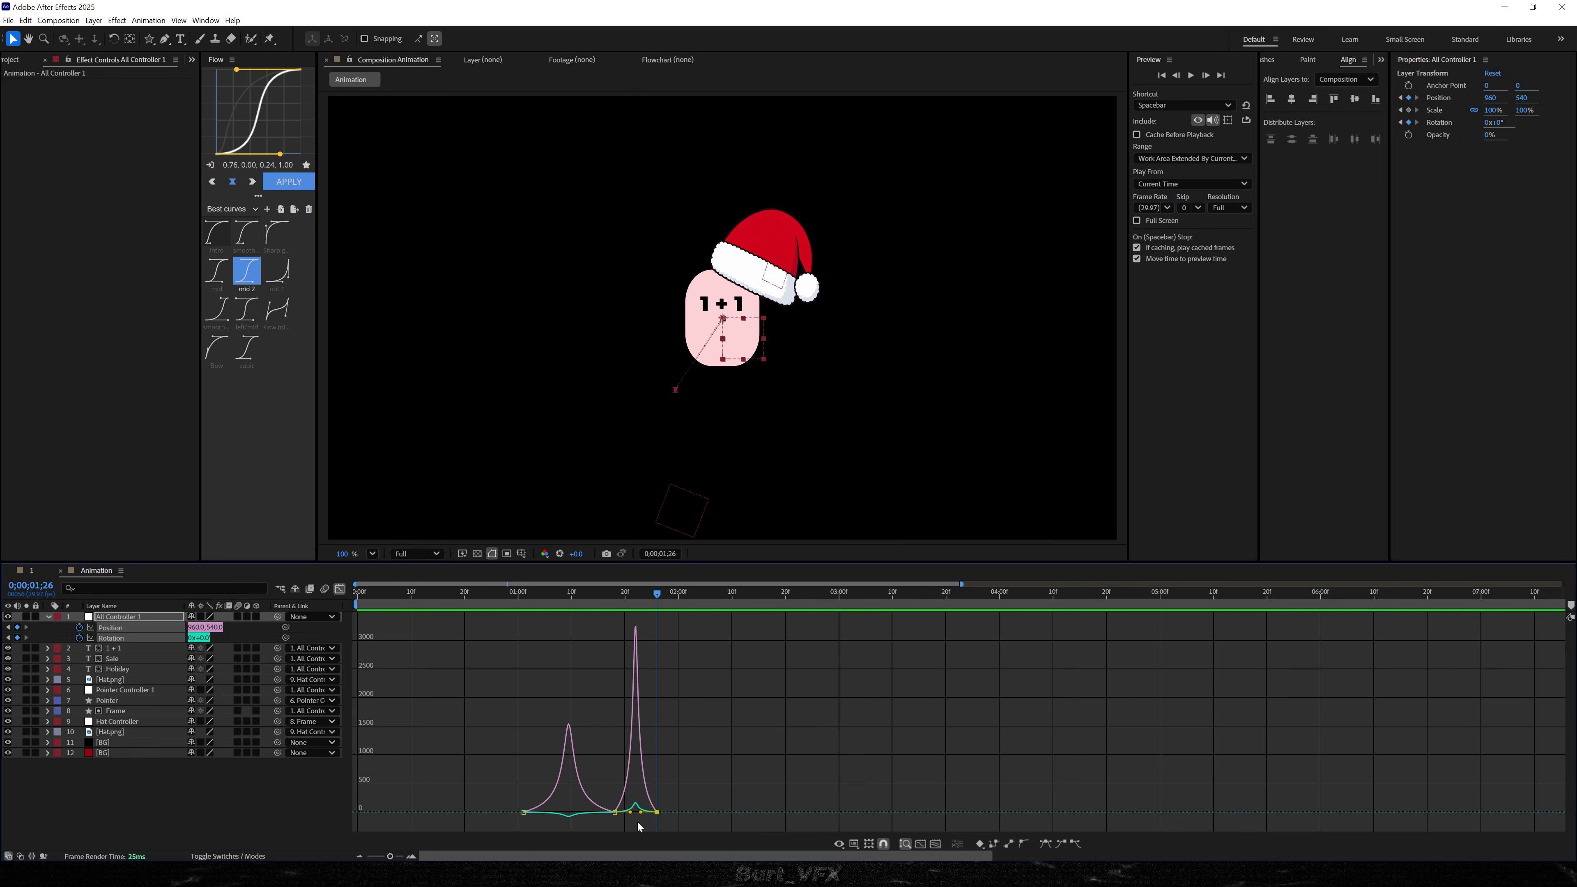
scroll(635, 821, "up", 5)
scroll(521, 800, "left", 2)
left_click_drag(567, 785, 508, 827)
left_click_drag(627, 816, 605, 820)
left_click_drag(624, 595, 393, 600)
key("space")
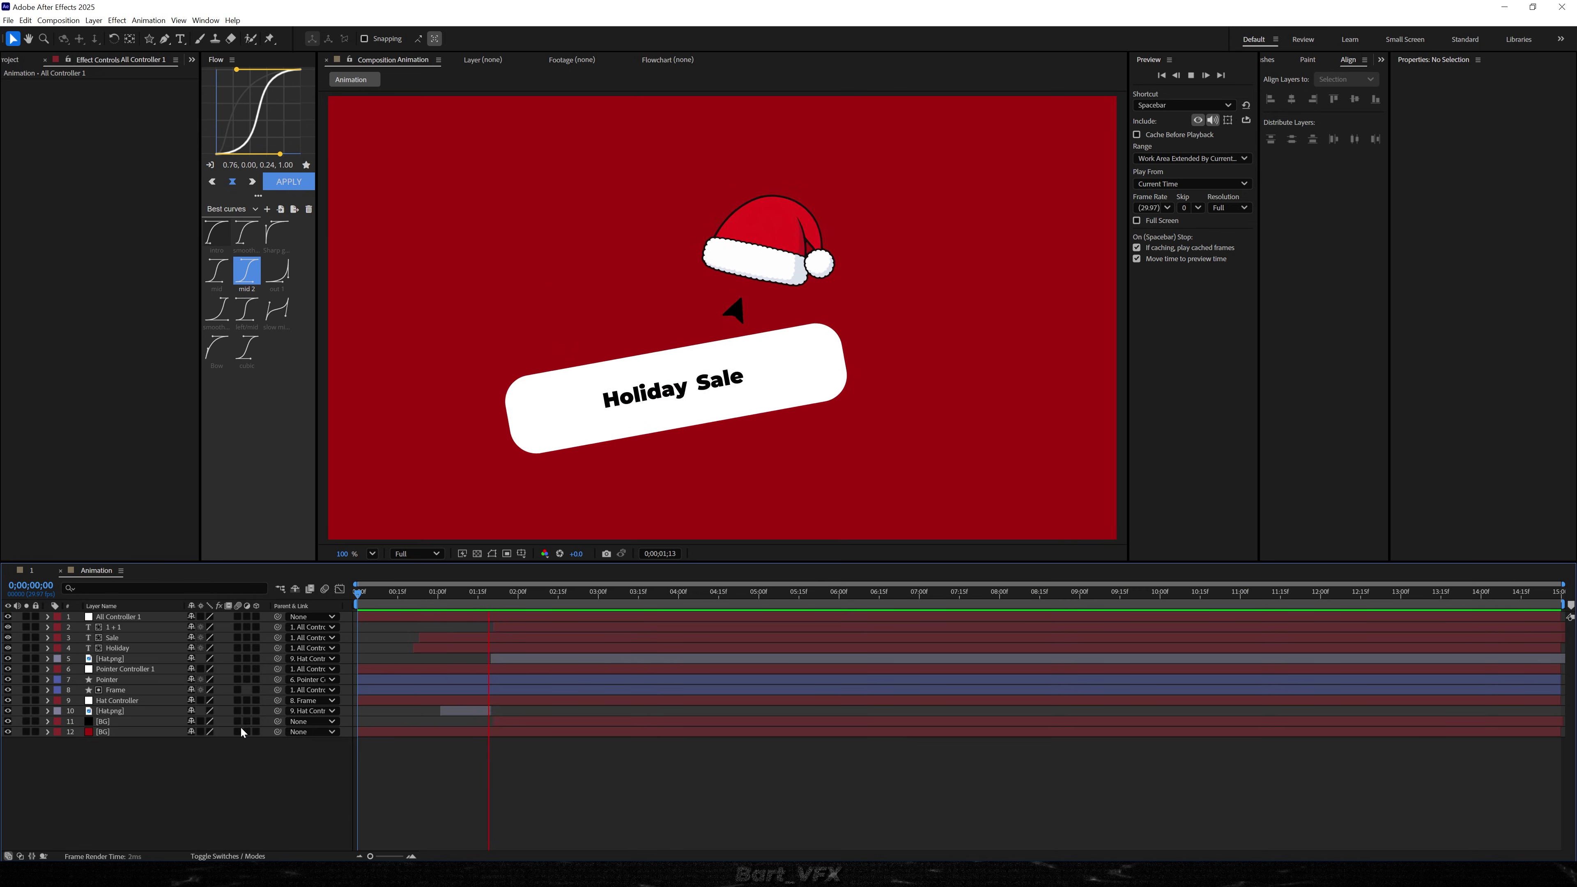
- Enable motion blur for all layers above the two BG solids and preview the animation from the beginning
left_click_drag(237, 711, 238, 617)
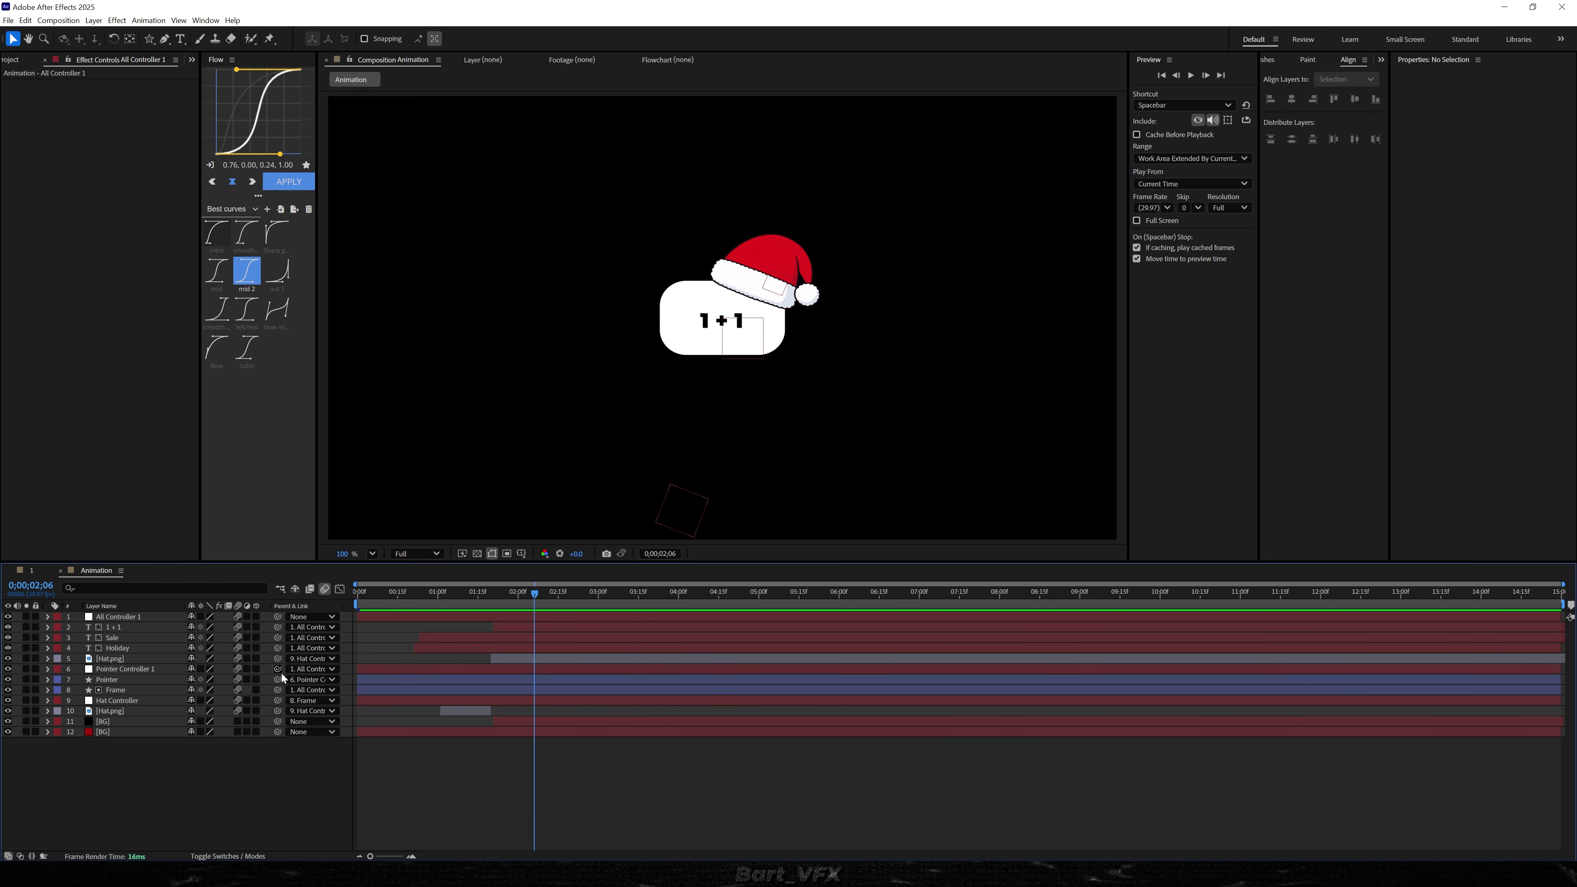
key("Home")
key("space")
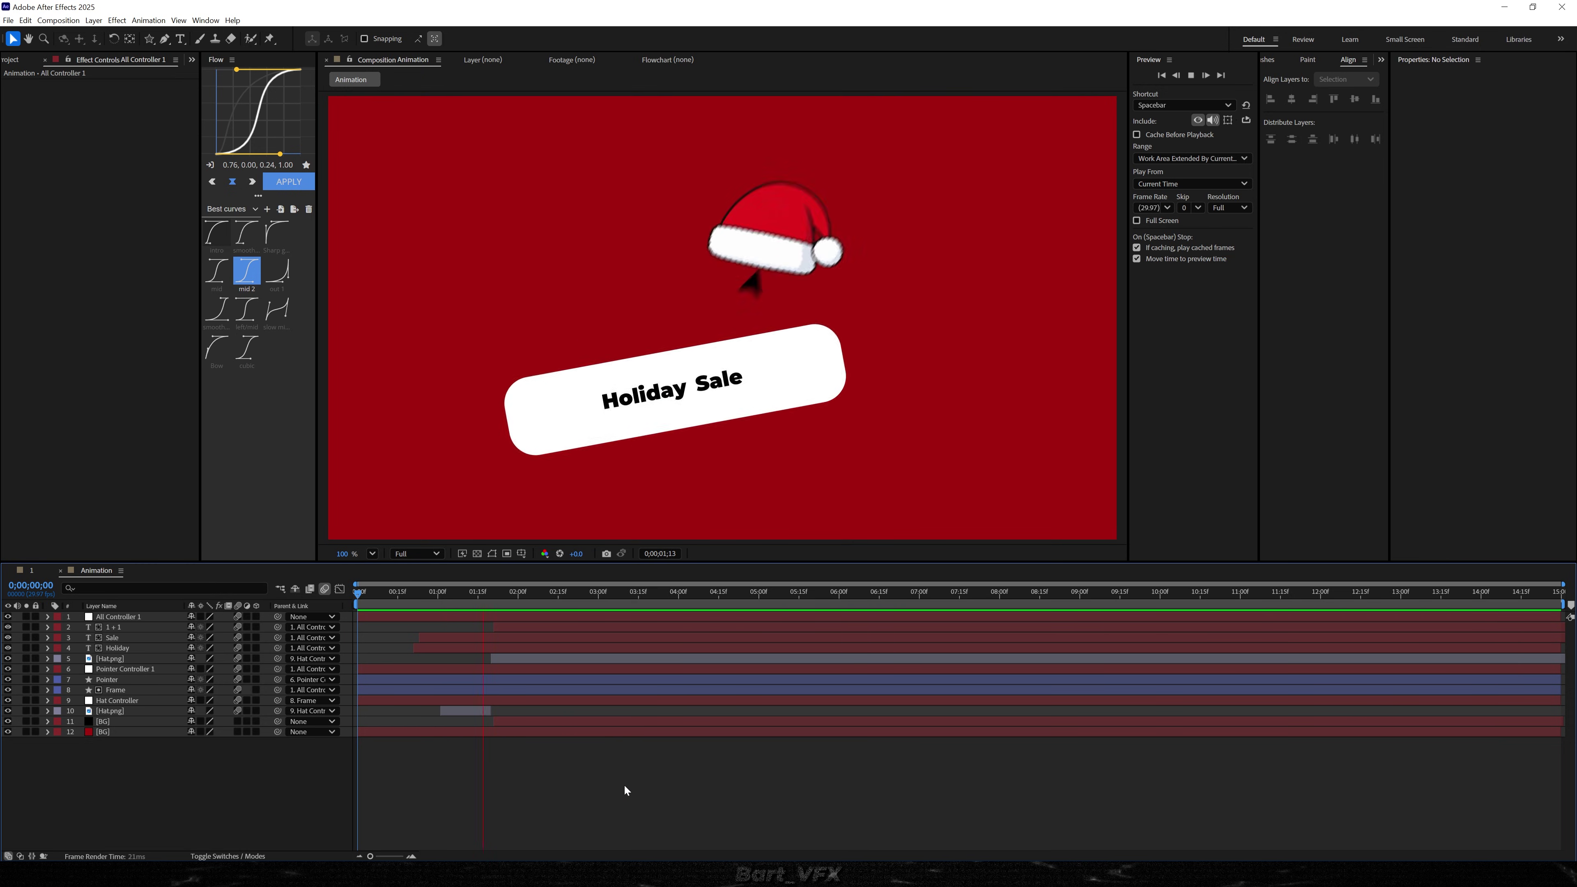
key("space")
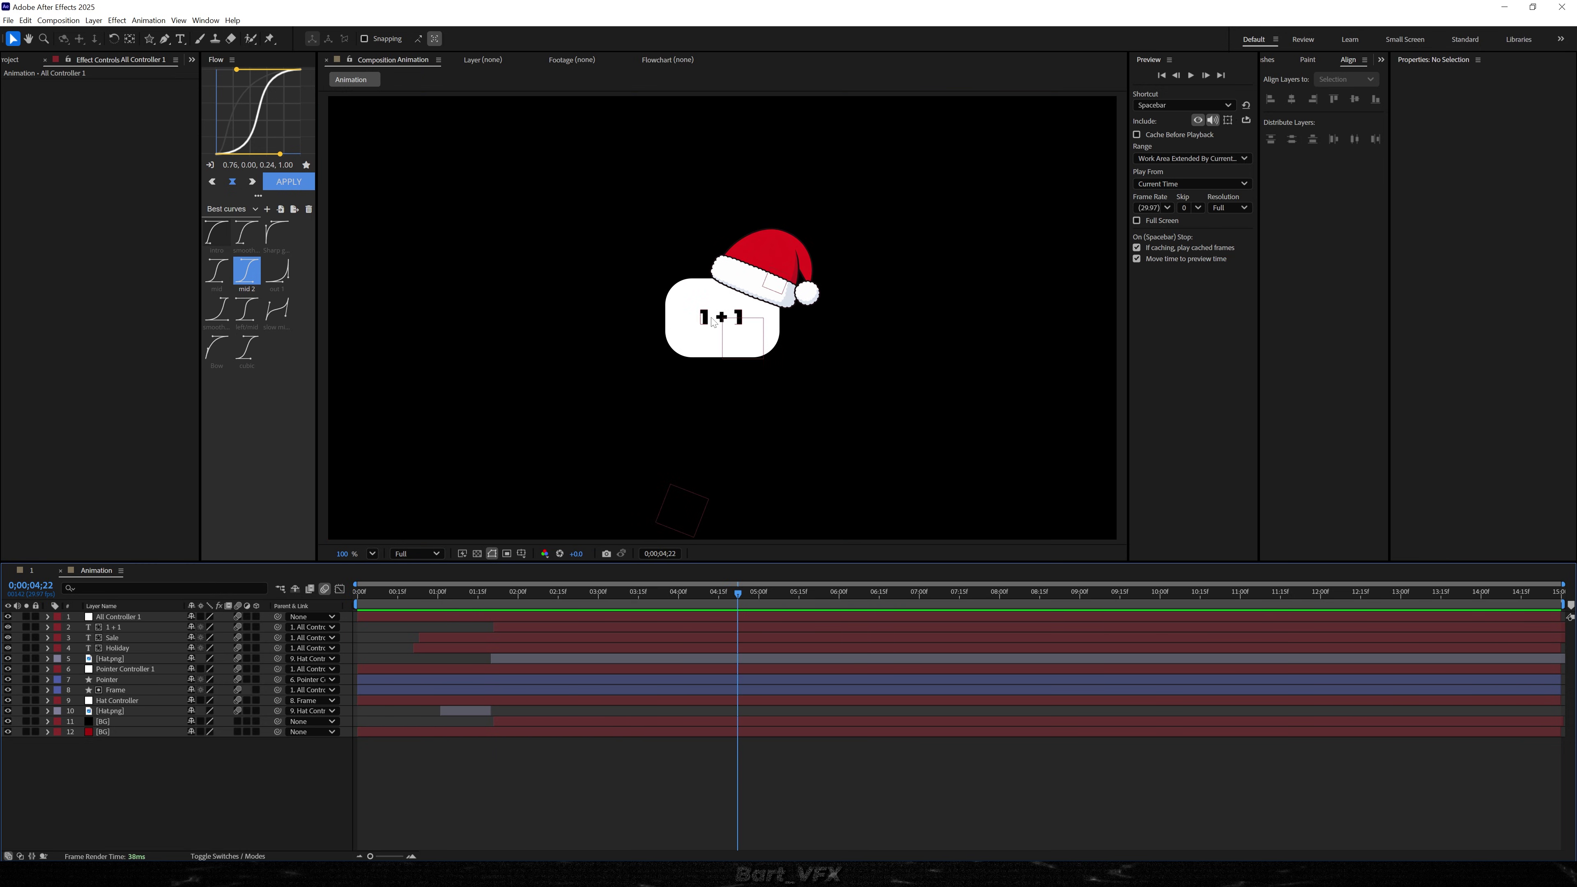